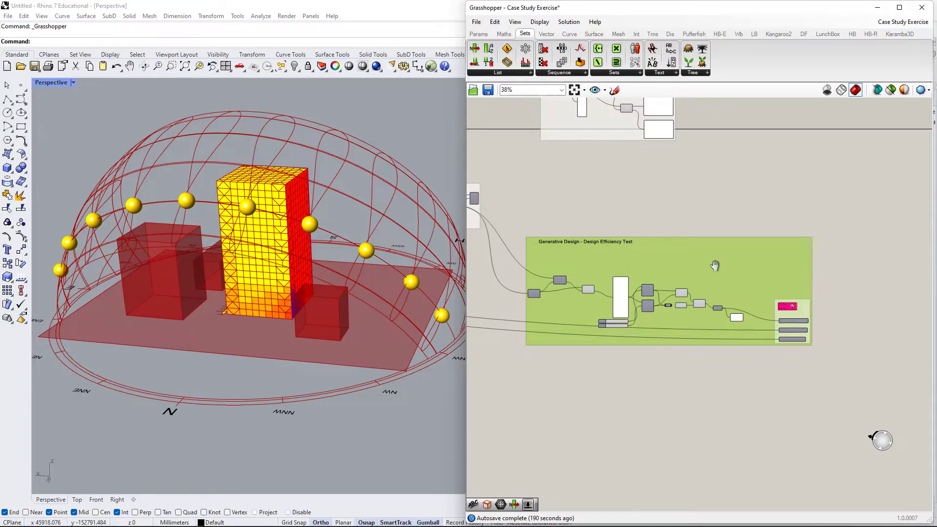
# - Examine the component chain in the Generative Design - Design Efficiency Test group, from its inputs to the Galapagos and data recorders
pyautogui.moveTo(711, 261); pyautogui.dragTo(742, 196, button='right')
pyautogui.moveTo(772, 224); pyautogui.dragTo(750, 241, button='right')
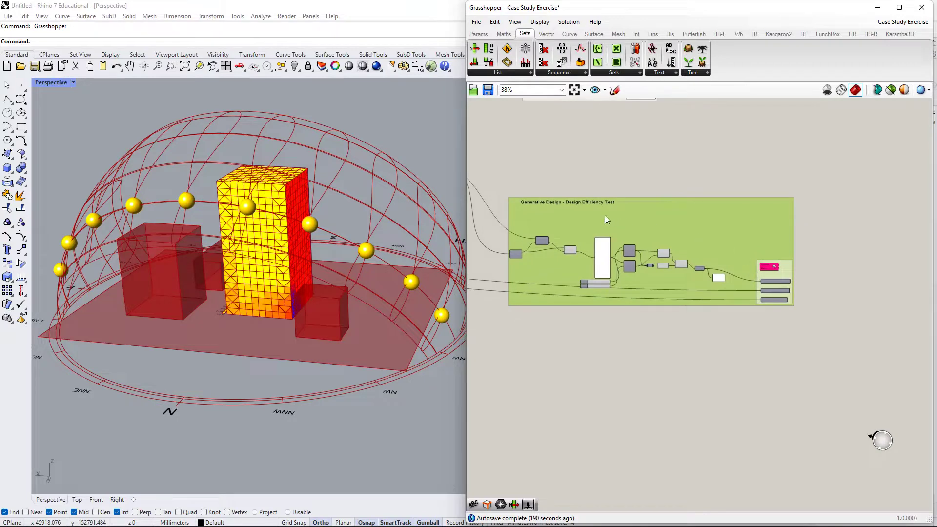
pyautogui.scroll(2, 538, 203)
pyautogui.scroll(2, 493, 192)
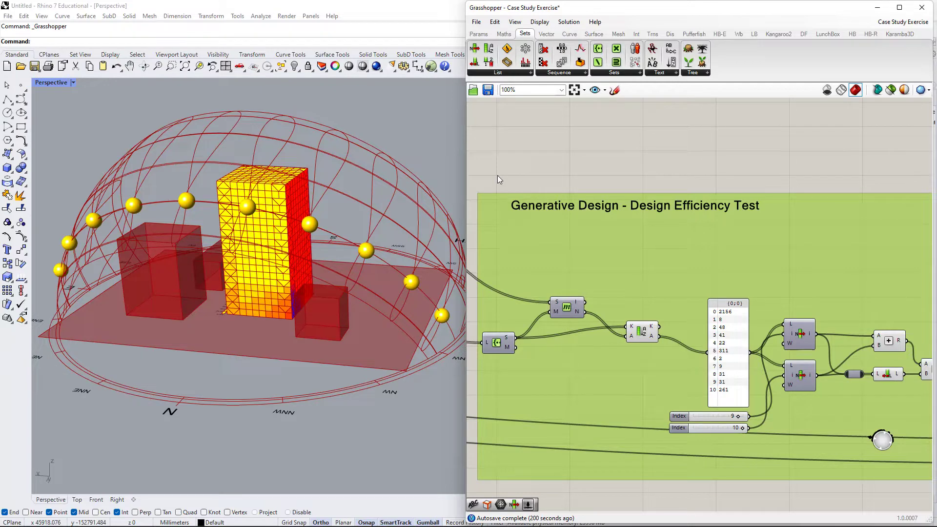
pyautogui.moveTo(496, 174); pyautogui.dragTo(619, 187, button='right')
pyautogui.scroll(-2, 663, 176)
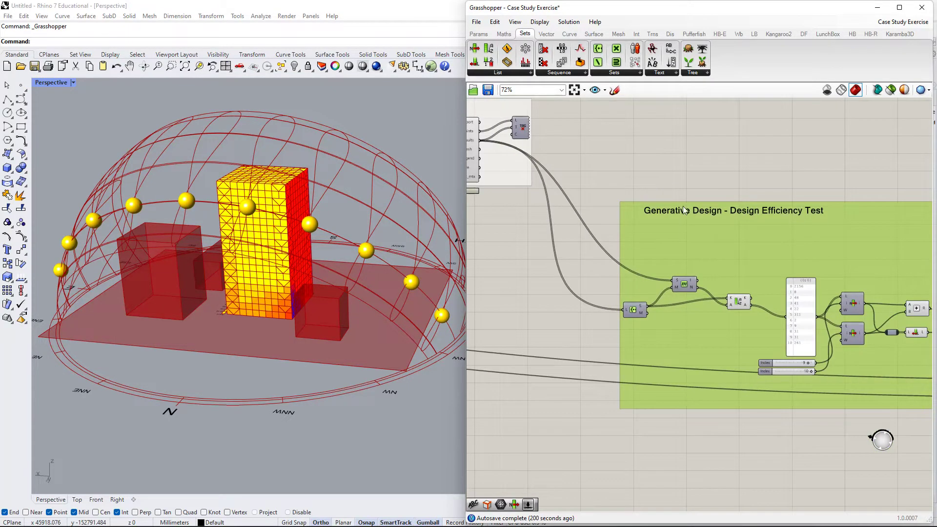
pyautogui.scroll(-1, 683, 210)
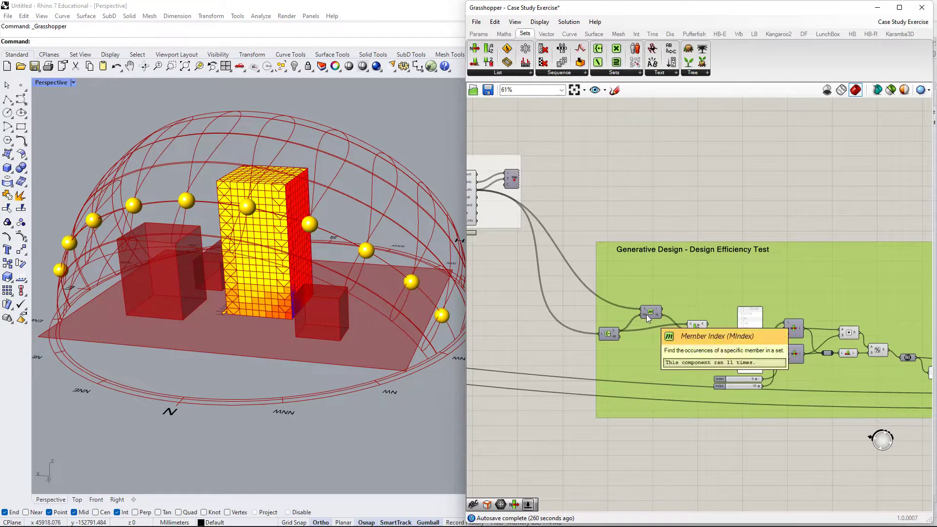
pyautogui.scroll(-2, 646, 314)
pyautogui.moveTo(808, 364); pyautogui.dragTo(725, 305, button='right')
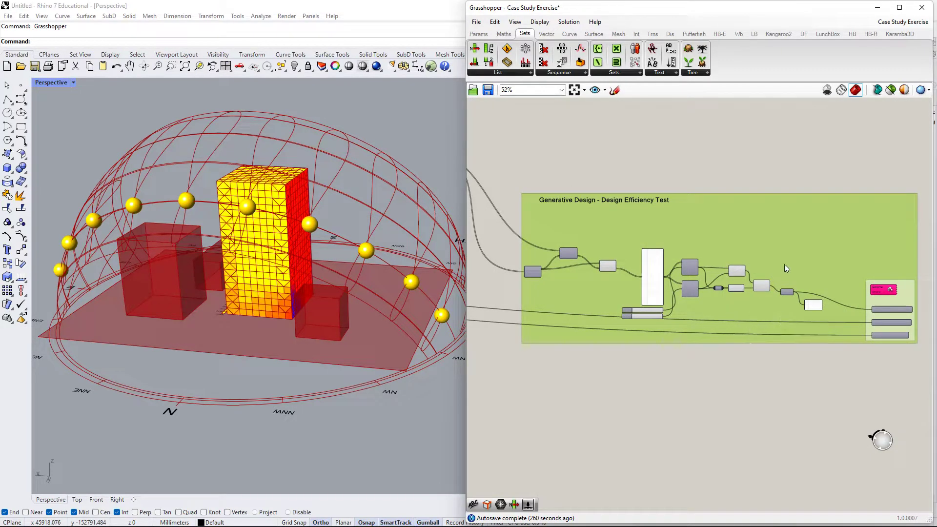
# - Place a new Galapagos evolutionary solver on the canvas above the Design Efficiency Test group
pyautogui.click(479, 35)
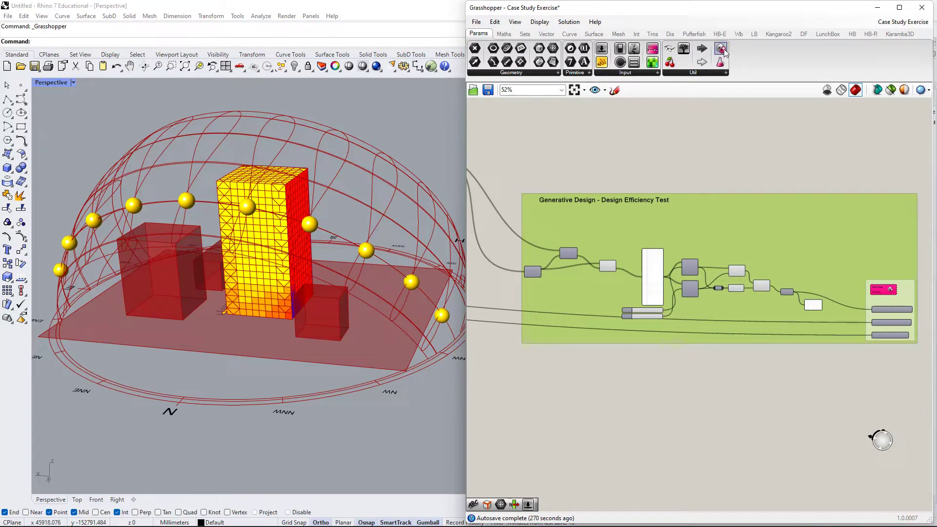
pyautogui.click(724, 72)
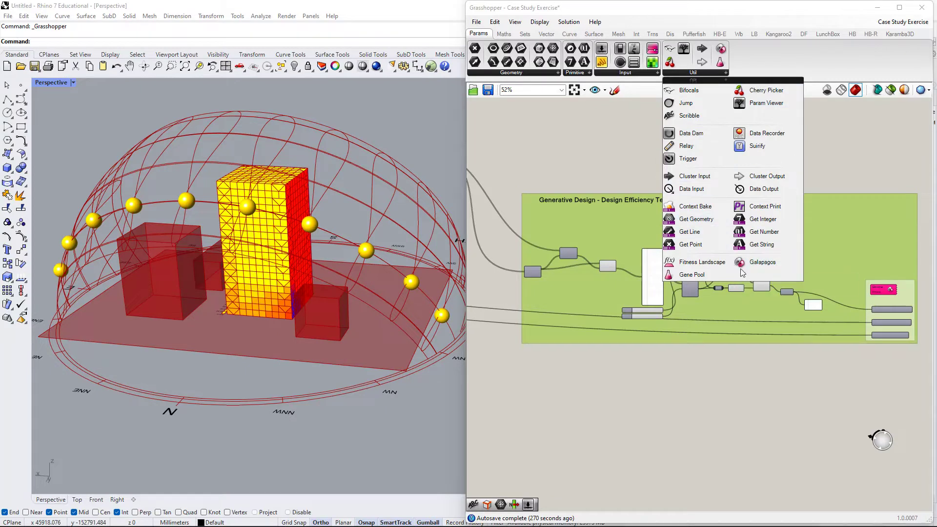
pyautogui.click(771, 265)
pyautogui.click(859, 143)
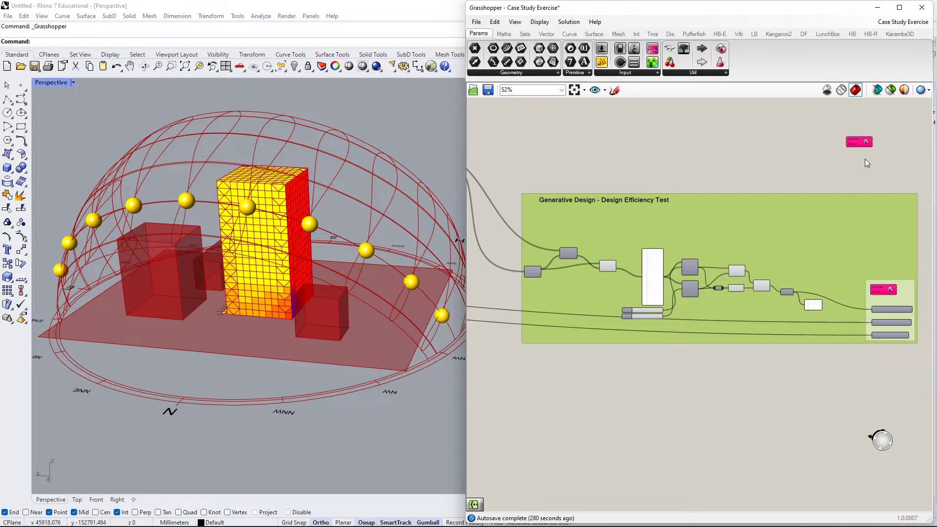
# - Move the new Galapagos component into the Design Efficiency Test group, just above the existing Galapagos
pyautogui.moveTo(865, 160); pyautogui.dragTo(776, 213, button='right')
pyautogui.scroll(7, 776, 211)
pyautogui.moveTo(772, 164); pyautogui.dragTo(818, 235)
pyautogui.scroll(-3, 820, 236)
pyautogui.moveTo(820, 236); pyautogui.dragTo(739, 206, button='right')
pyautogui.moveTo(738, 206); pyautogui.dragTo(760, 437)
pyautogui.rightClick(704, 264)
pyautogui.moveTo(837, 283); pyautogui.dragTo(810, 197, button='right')
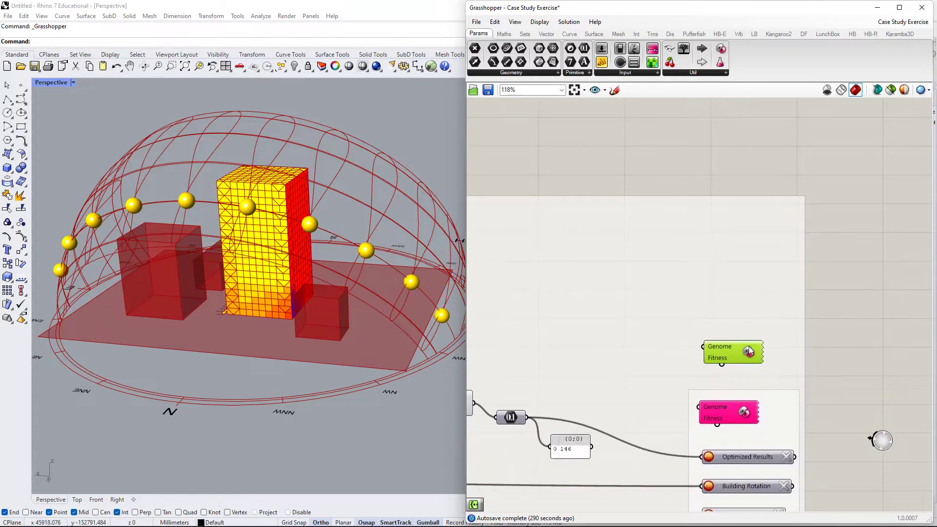
# - Move the new Galapagos component out above the group and delete it
pyautogui.moveTo(748, 351); pyautogui.dragTo(744, 268)
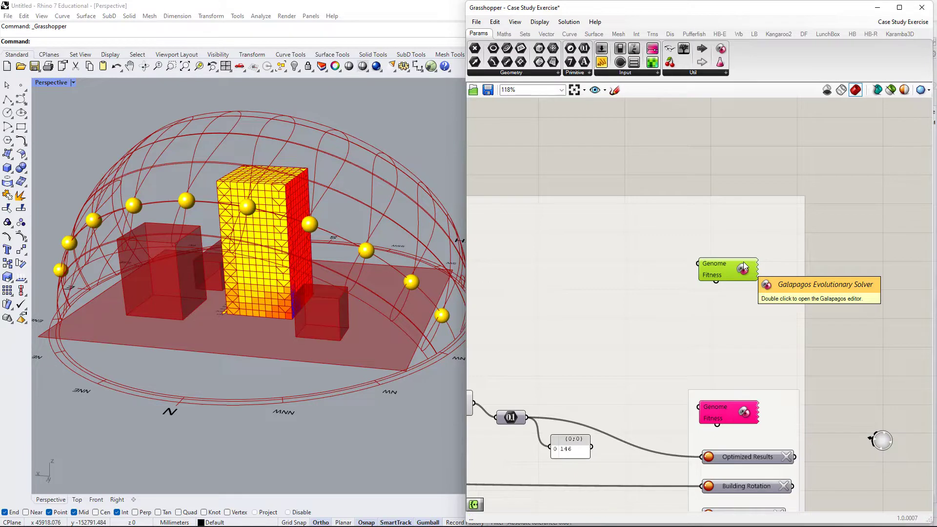
pyautogui.moveTo(744, 263); pyautogui.dragTo(744, 154)
pyautogui.moveTo(742, 159); pyautogui.dragTo(740, 235, button='right')
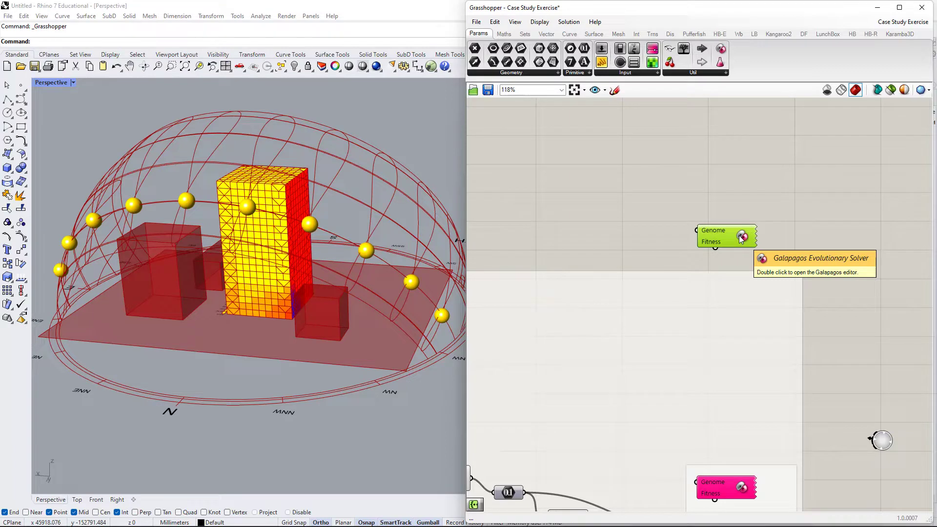
pyautogui.moveTo(741, 237); pyautogui.dragTo(742, 184)
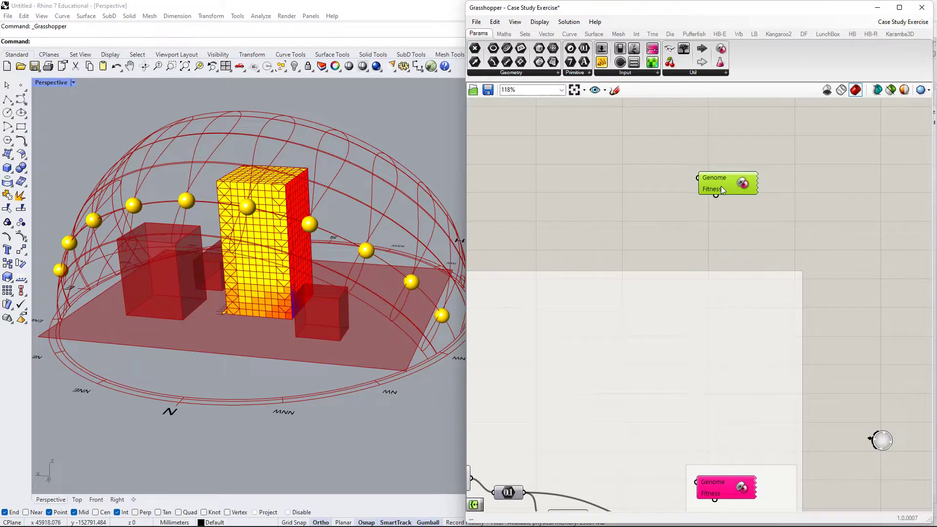
pyautogui.moveTo(721, 186); pyautogui.dragTo(715, 159)
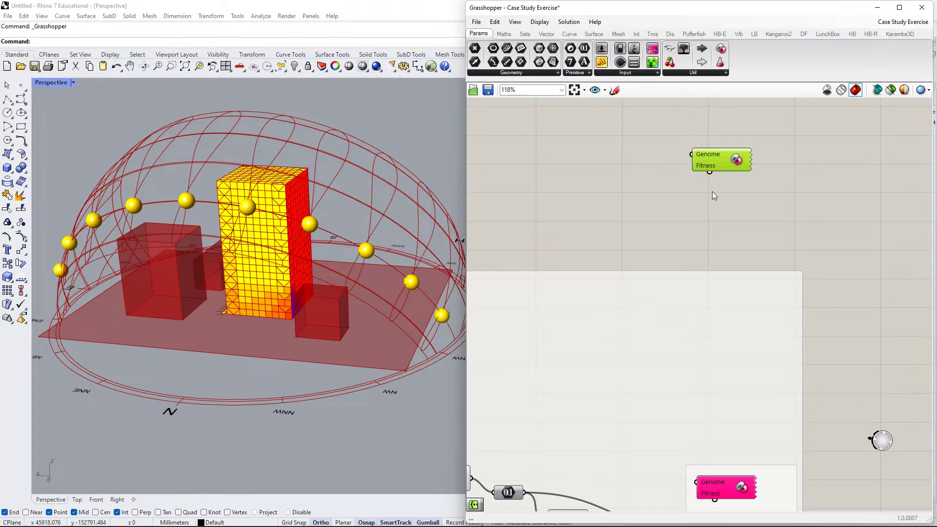
pyautogui.press('Delete')
pyautogui.scroll(-5, 627, 170)
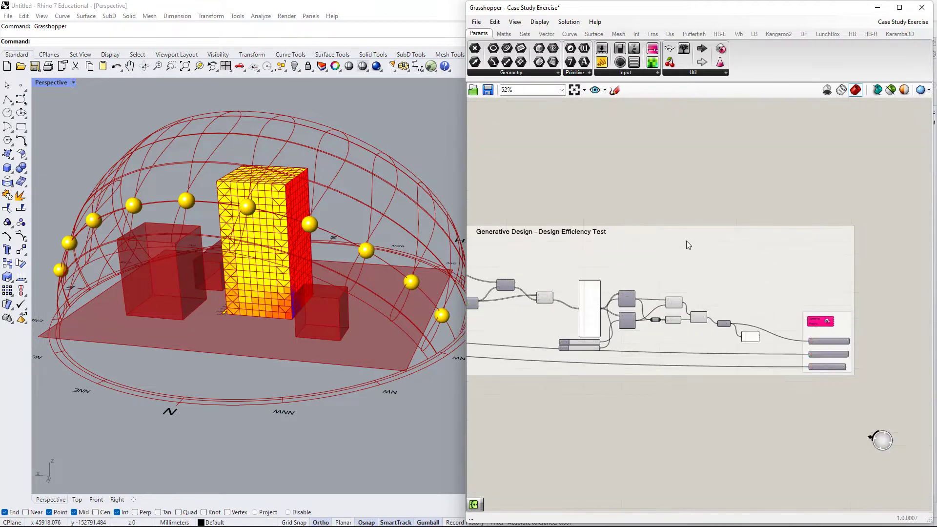
# - Inspect the results output of the Direct SunLight Analysis component and select that component
pyautogui.moveTo(623, 203); pyautogui.dragTo(716, 188, button='right')
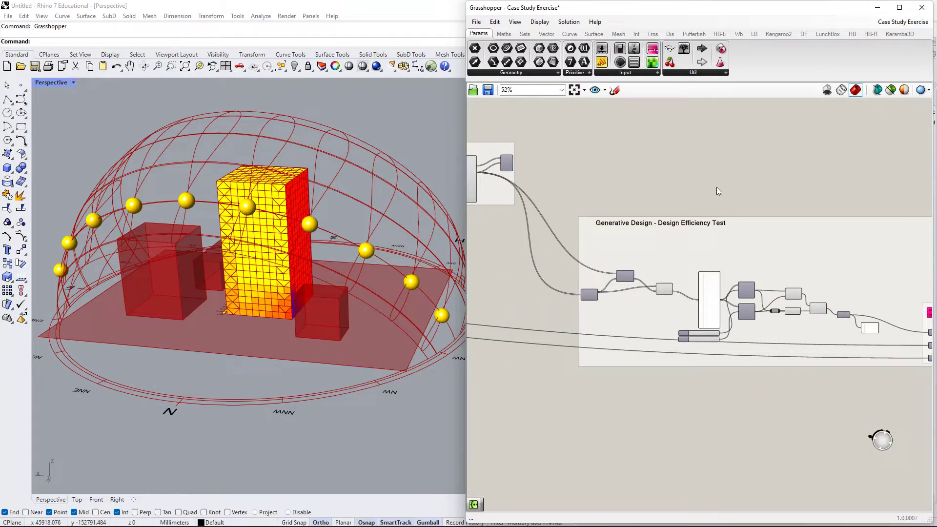
pyautogui.moveTo(525, 185); pyautogui.dragTo(629, 299, button='right')
pyautogui.scroll(4, 547, 265)
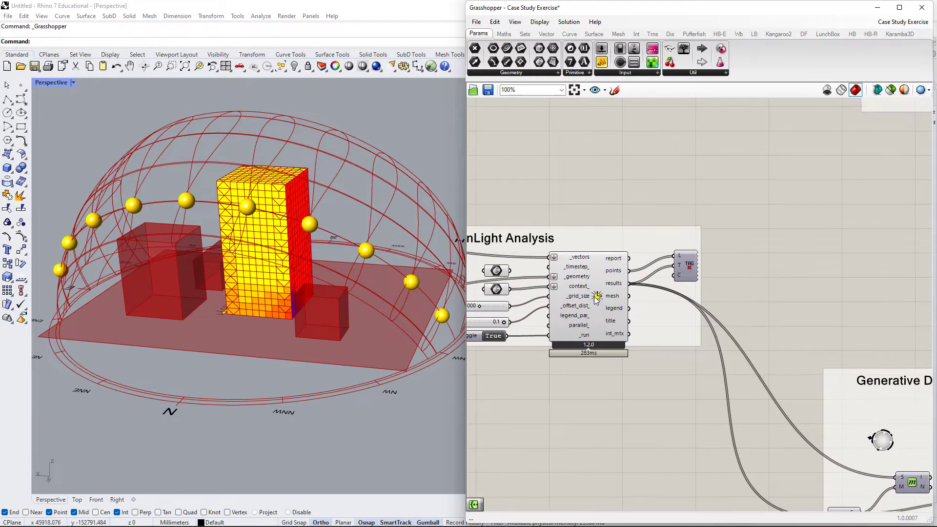
pyautogui.scroll(2, 630, 299)
pyautogui.moveTo(630, 286)
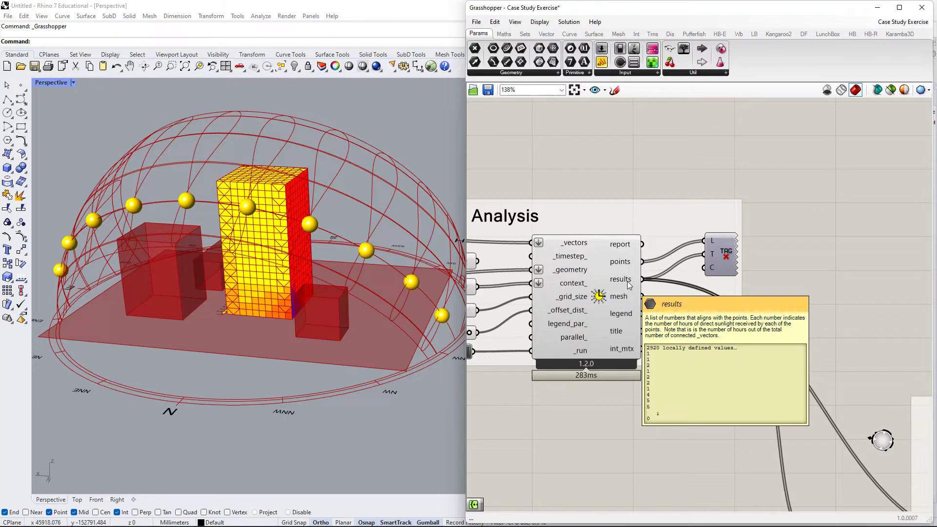
pyautogui.moveTo(606, 292); pyautogui.dragTo(618, 293)
pyautogui.moveTo(607, 294); pyautogui.dragTo(630, 311, button='right')
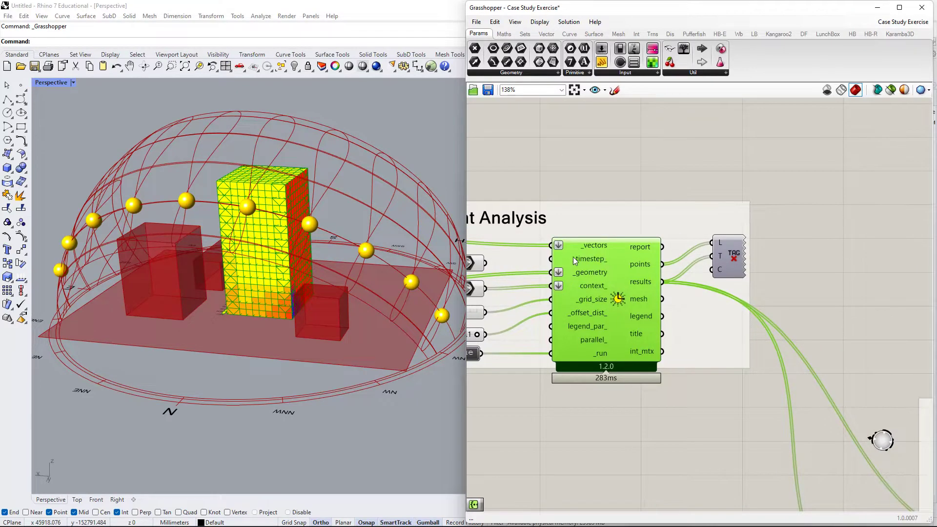
# - Examine the sunlight analysis inputs and view the highlighted tower mesh from several angles
pyautogui.moveTo(572, 256); pyautogui.dragTo(691, 290, button='right')
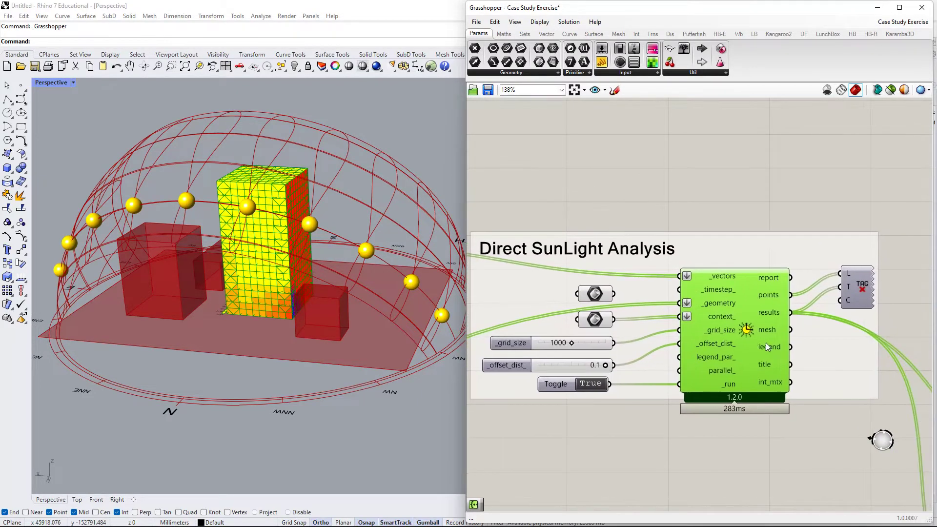
pyautogui.moveTo(765, 342); pyautogui.dragTo(726, 332, button='right')
pyautogui.moveTo(397, 240); pyautogui.dragTo(326, 240, button='right')
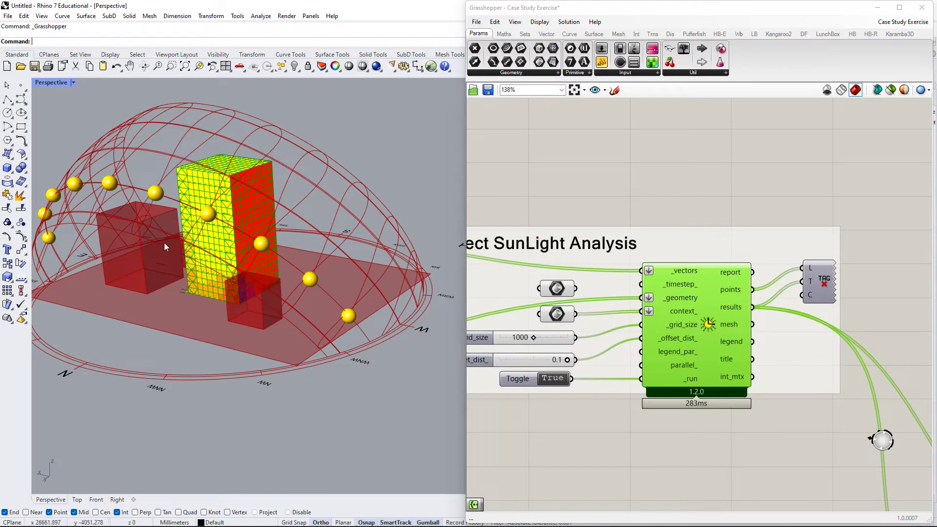
pyautogui.moveTo(233, 216); pyautogui.dragTo(283, 320, button='right')
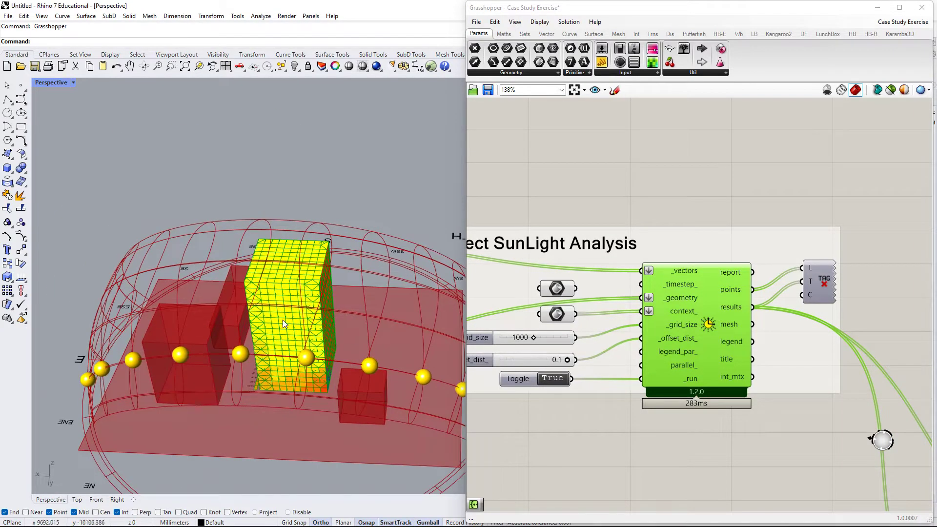
pyautogui.moveTo(198, 298); pyautogui.dragTo(146, 249, button='right')
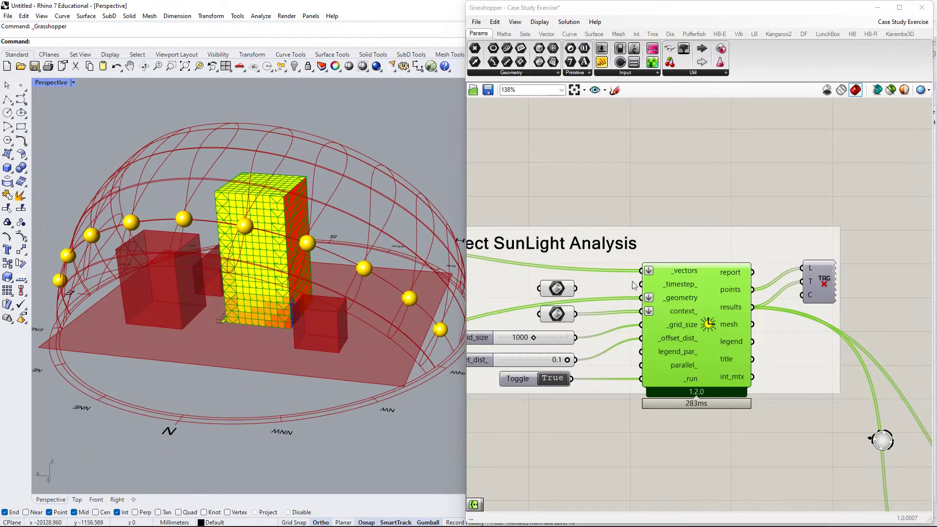
# - Set the Building Rotation slider to 12
pyautogui.scroll(-10, 634, 285)
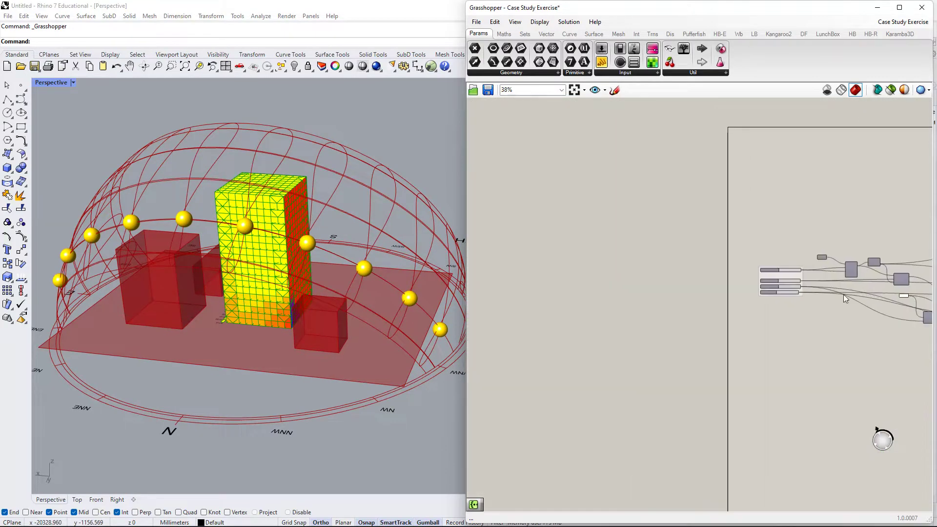
pyautogui.scroll(10, 810, 281)
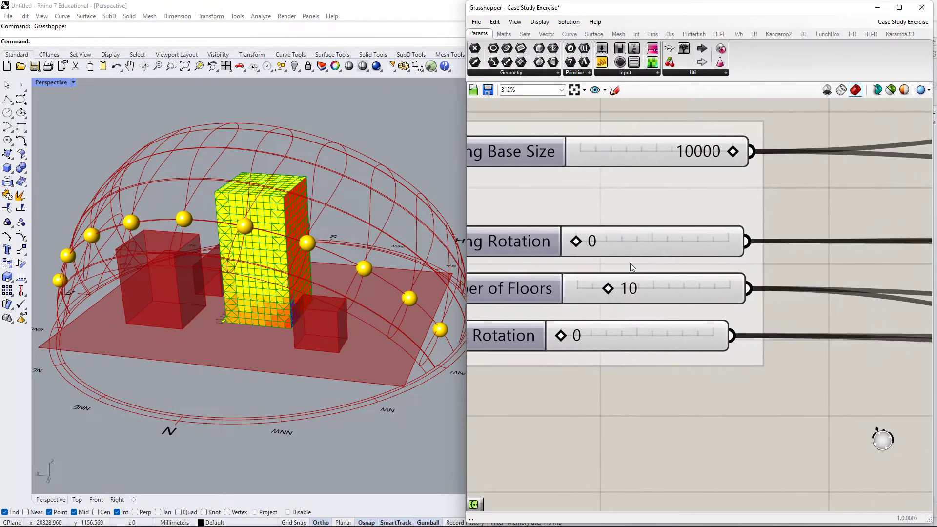
pyautogui.moveTo(630, 263); pyautogui.dragTo(671, 255, button='right')
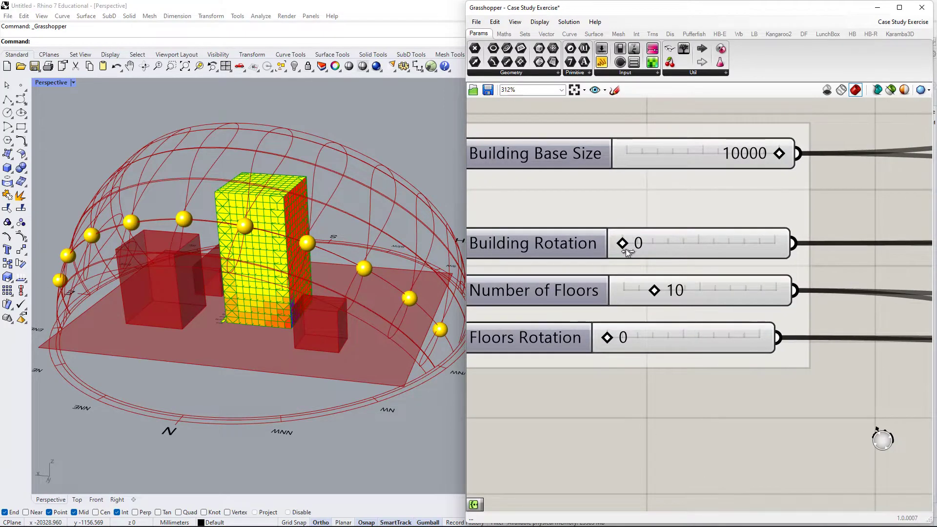
pyautogui.scroll(-2, 626, 250)
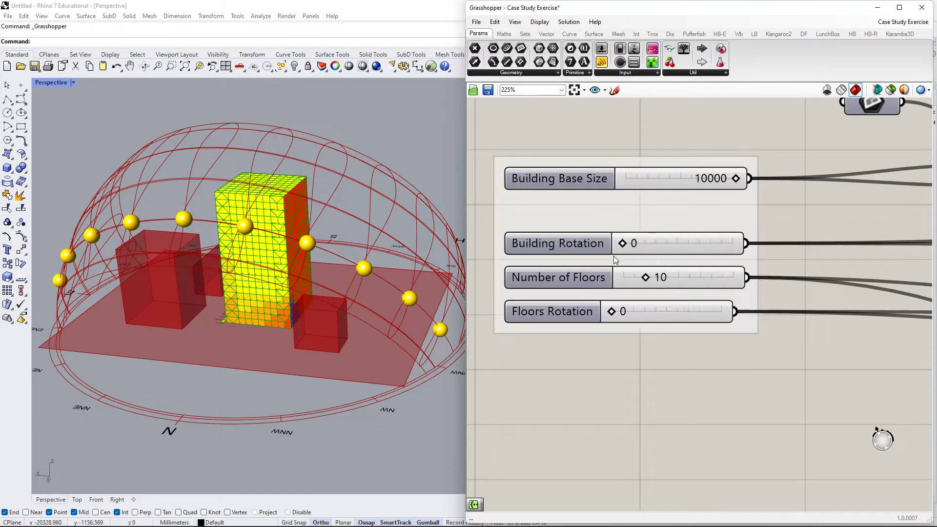
pyautogui.moveTo(639, 248)
pyautogui.mouseDown()
pyautogui.moveTo(693, 250)
pyautogui.moveTo(640, 253)
pyautogui.mouseUp()
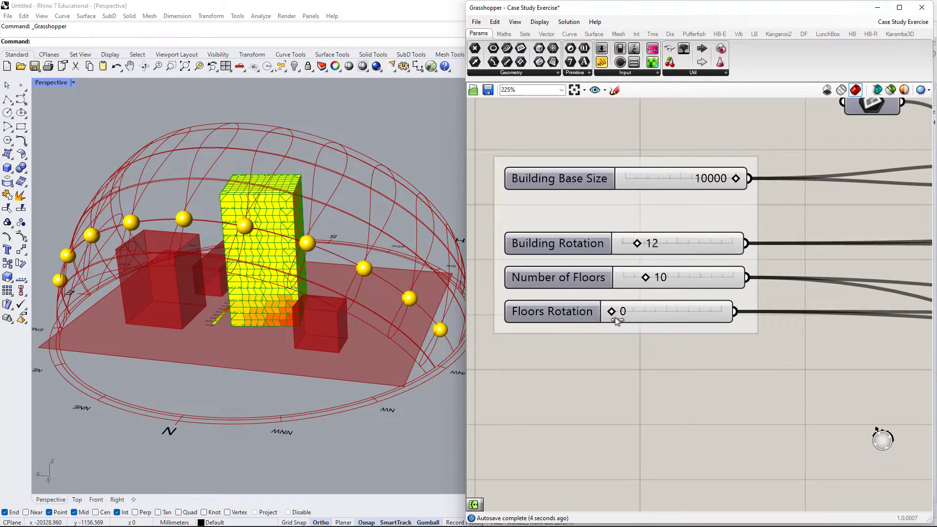
# - Try out the Floors Rotation slider, and return both Floors Rotation and Building Rotation to 0
pyautogui.moveTo(625, 312); pyautogui.dragTo(603, 318)
pyautogui.moveTo(642, 242); pyautogui.dragTo(605, 249)
pyautogui.moveTo(790, 288); pyautogui.dragTo(782, 287, button='right')
pyautogui.scroll(-2, 756, 276)
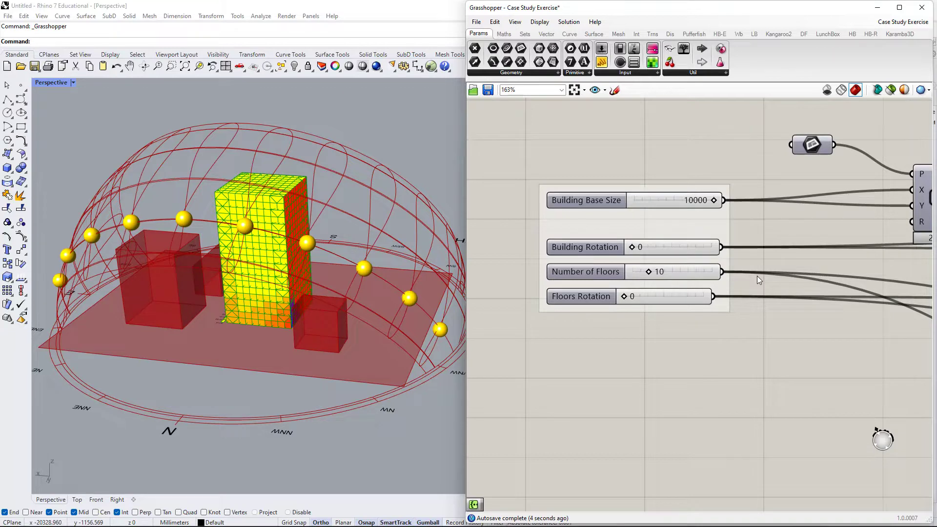
# - View the tower from its other side and set the Building Rotation slider to 27
pyautogui.scroll(6, 358, 302)
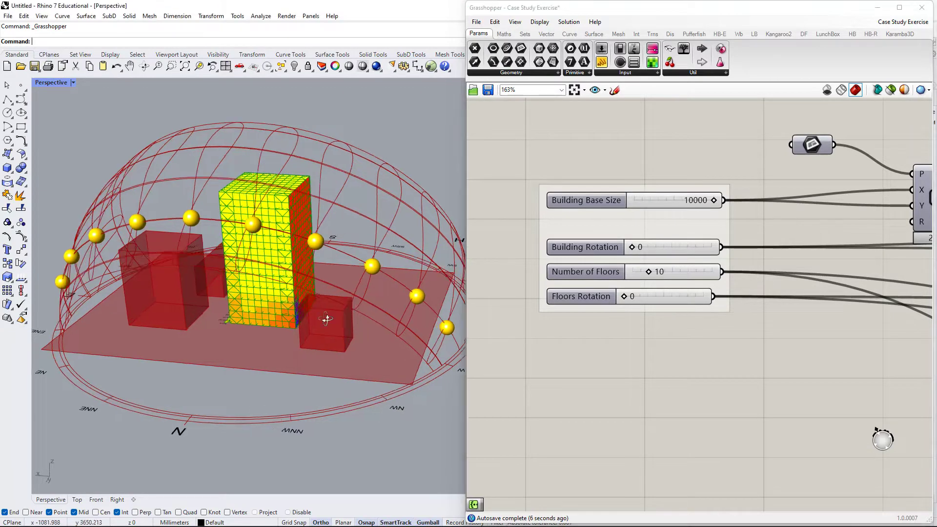
pyautogui.moveTo(377, 300); pyautogui.dragTo(357, 274, button='right')
pyautogui.scroll(-4, 407, 302)
pyautogui.keyDown('shift'); pyautogui.moveTo(342, 236); pyautogui.dragTo(330, 238, button='right'); pyautogui.keyUp('shift')
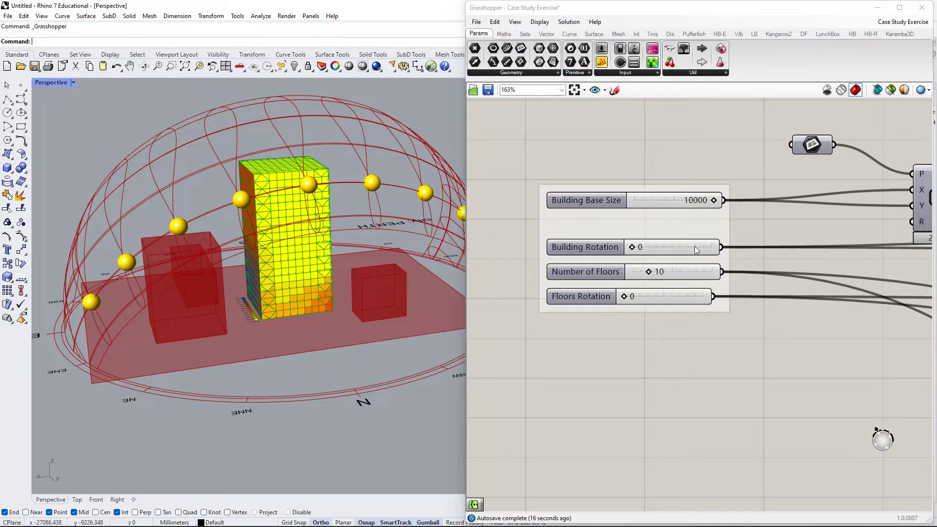
pyautogui.scroll(2, 631, 276)
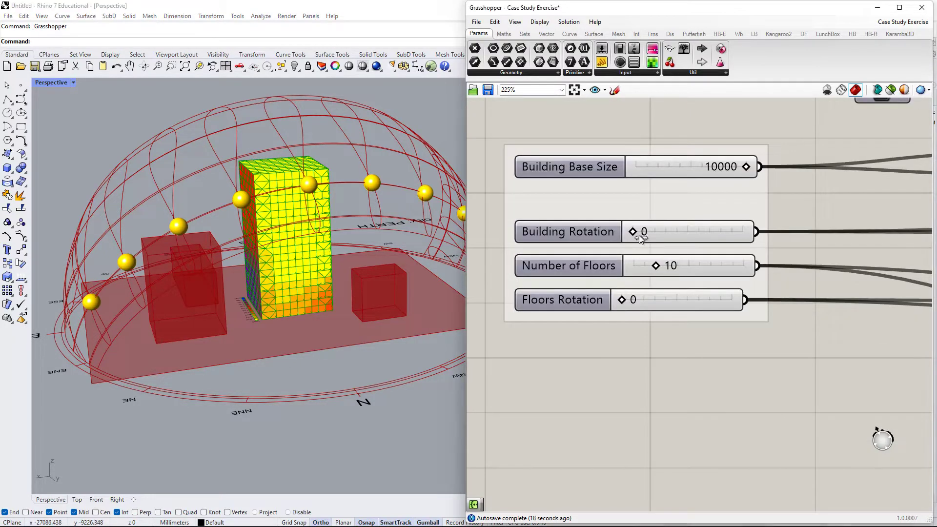
pyautogui.moveTo(640, 236); pyautogui.dragTo(674, 239)
# - Read the sunlight hours legend beside the tower and compare it with the facade colours
pyautogui.scroll(5, 239, 322)
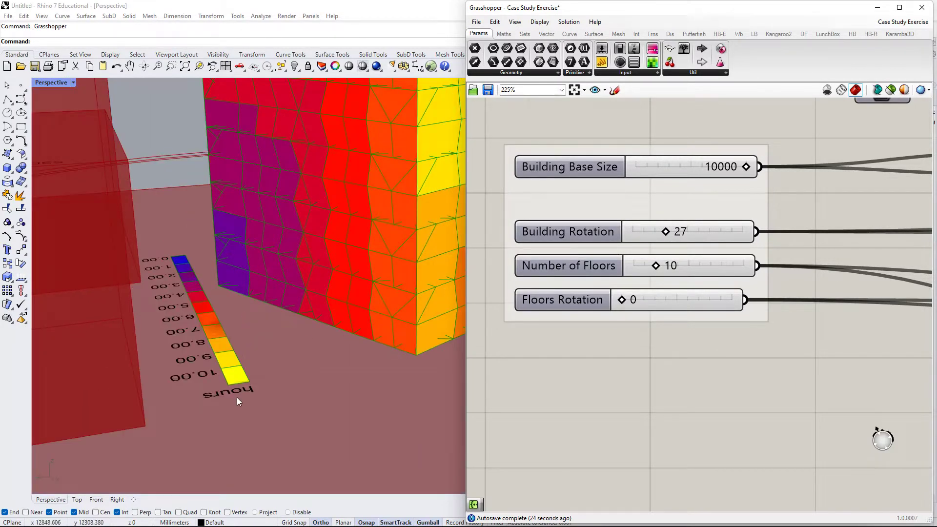
pyautogui.scroll(-3, 159, 261)
pyautogui.scroll(3, 181, 281)
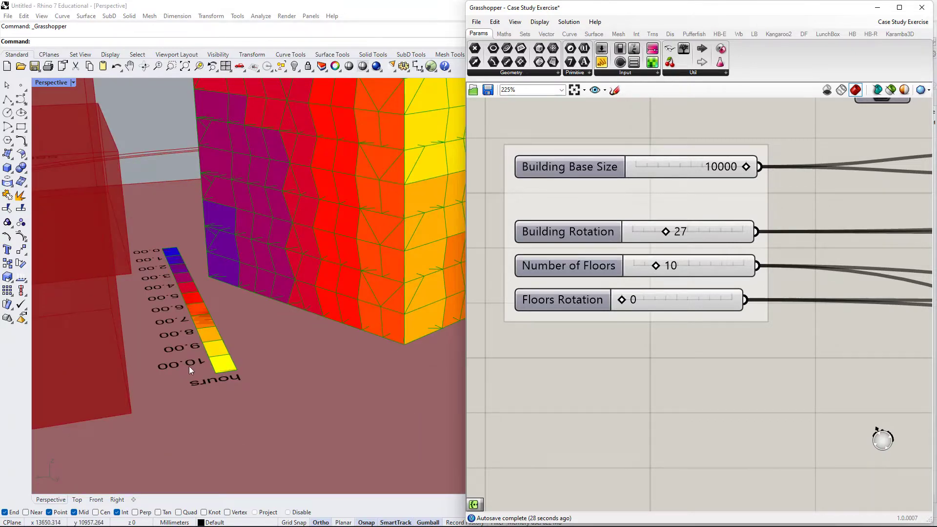
pyautogui.scroll(-10, 188, 366)
pyautogui.scroll(-8, 705, 326)
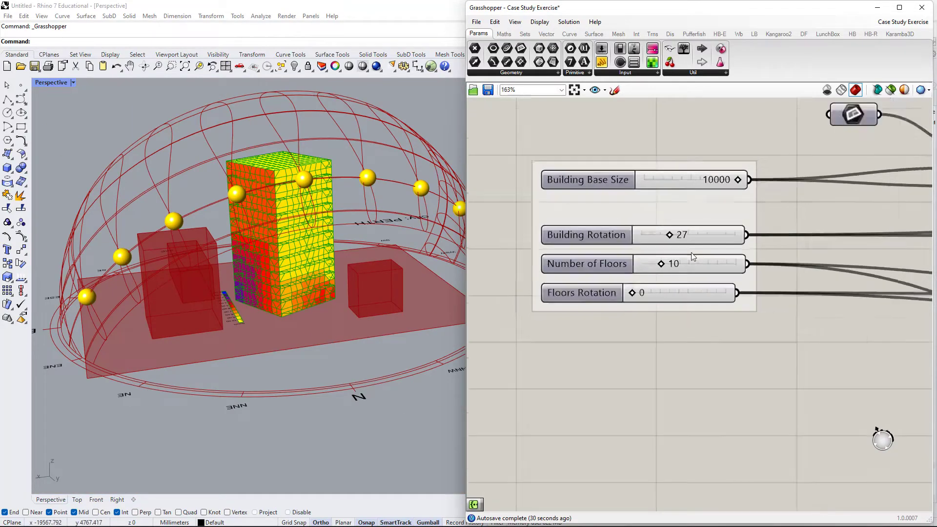
# - Examine the month, day and hour inputs in the SunPath and Analysis Period group and compare them with the sun positions around the tower
pyautogui.scroll(-2, 703, 322)
pyautogui.moveTo(756, 314); pyautogui.dragTo(592, 314, button='right')
pyautogui.scroll(4, 741, 242)
pyautogui.moveTo(806, 279); pyautogui.dragTo(764, 276, button='right')
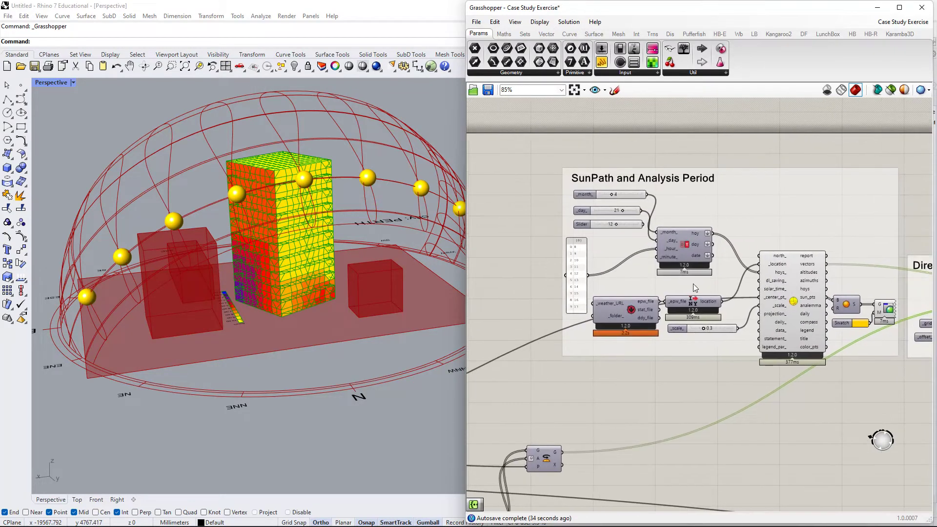
pyautogui.scroll(2, 735, 265)
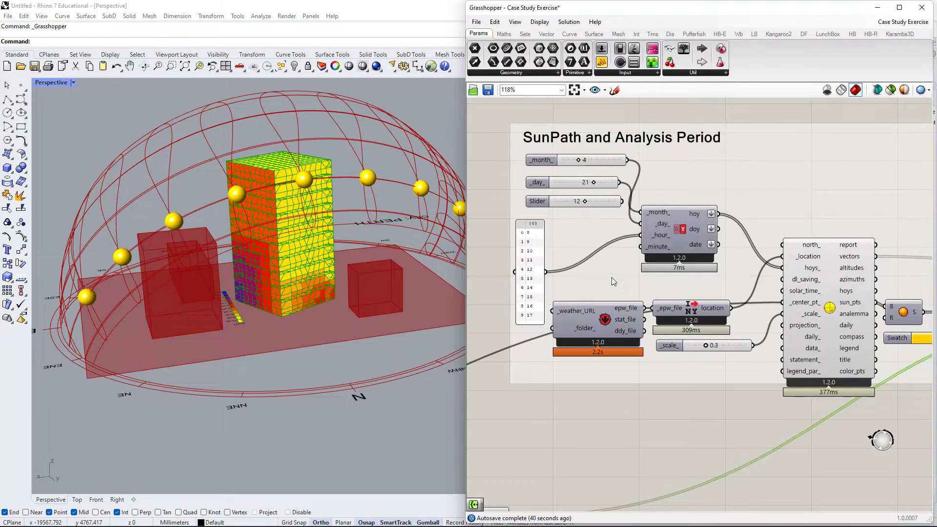
pyautogui.moveTo(680, 244); pyautogui.dragTo(671, 223, button='right')
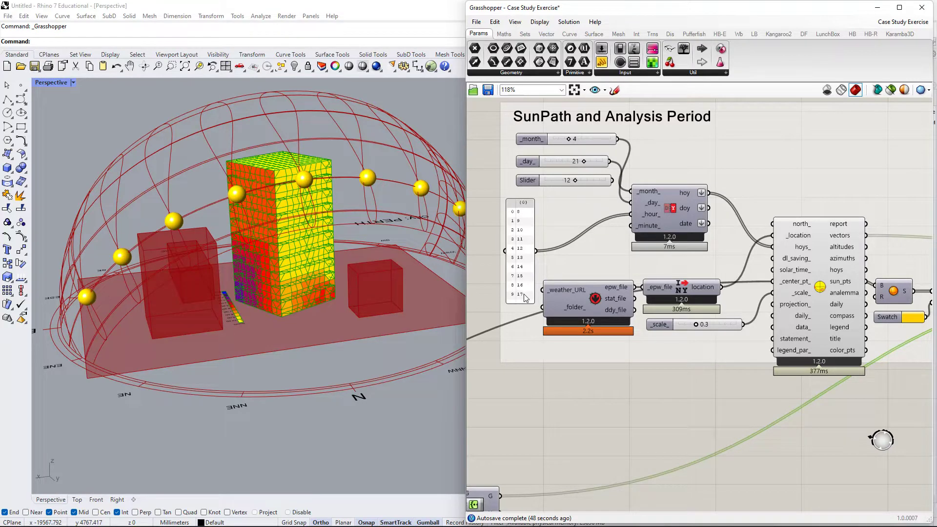
pyautogui.scroll(-1, 840, 287)
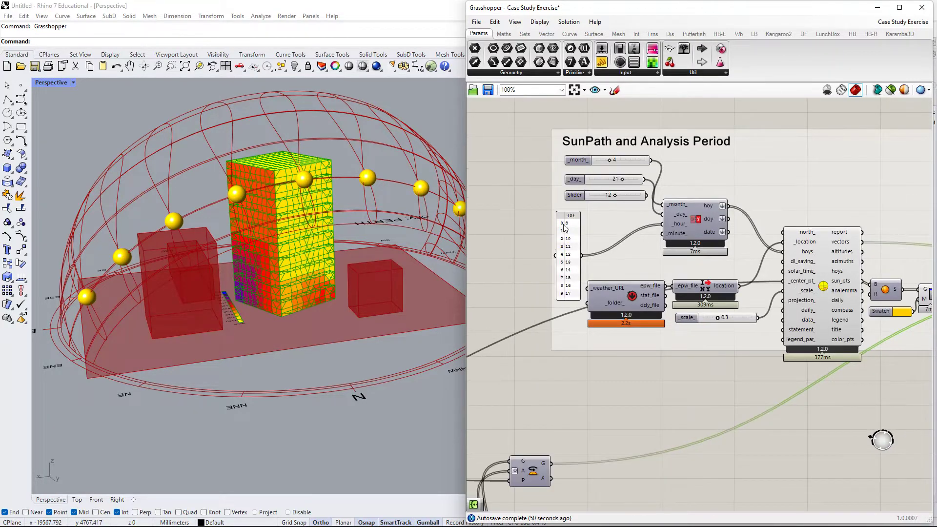
pyautogui.scroll(-2, 430, 278)
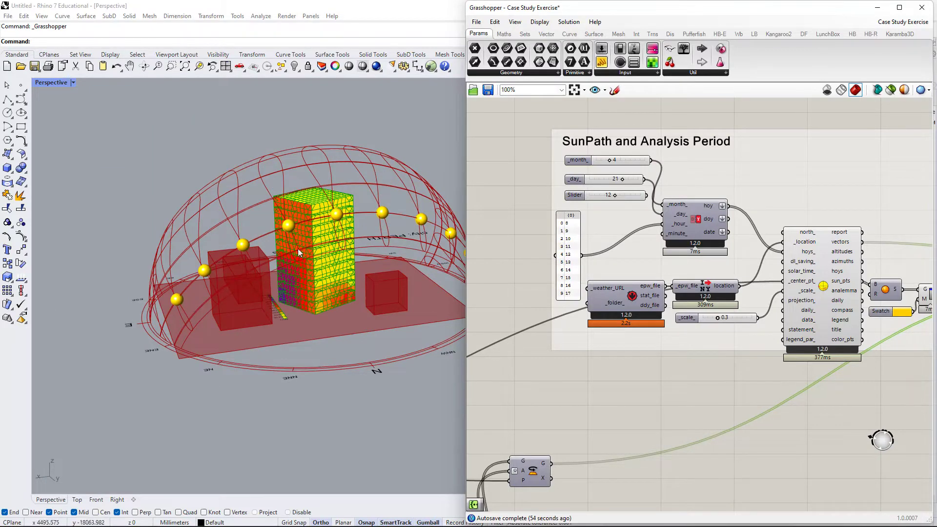
pyautogui.keyDown('shift'); pyautogui.moveTo(357, 244); pyautogui.dragTo(304, 269, button='right'); pyautogui.keyUp('shift')
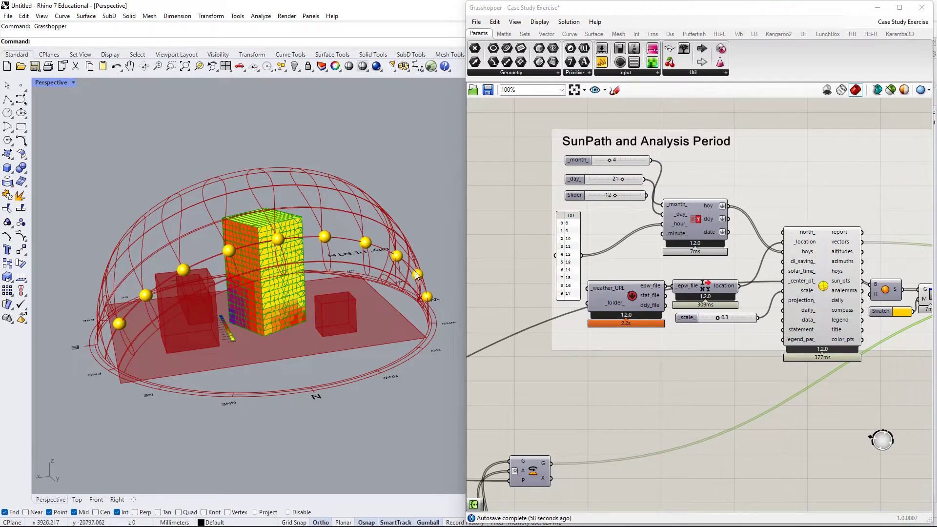
pyautogui.scroll(4, 286, 284)
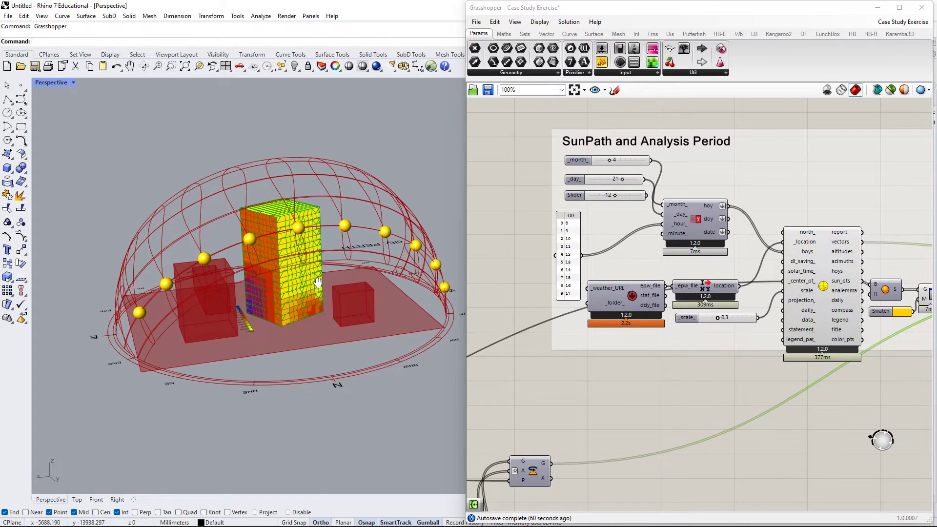
pyautogui.moveTo(285, 284); pyautogui.dragTo(309, 284, button='right')
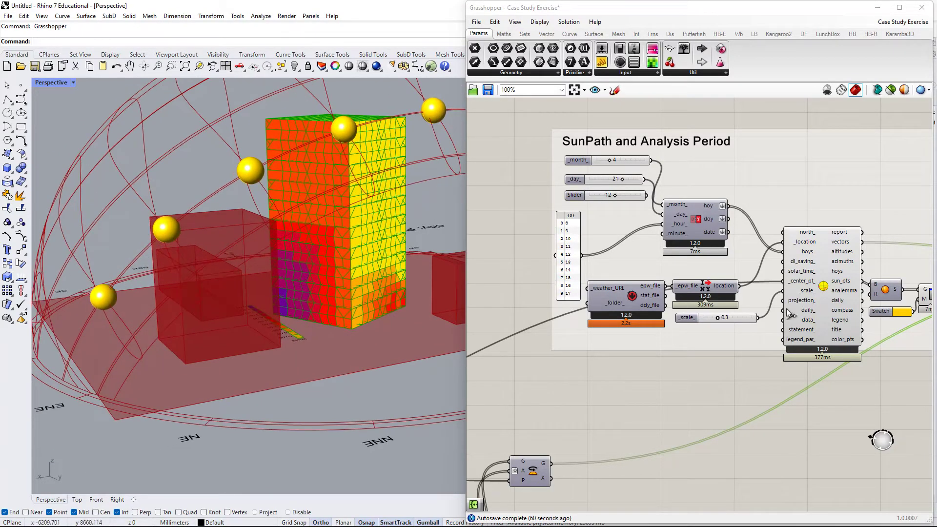
# - Try the Floors Rotation slider at 4, raise it to 10, and inspect the twisted tower from several sides
pyautogui.moveTo(786, 322); pyautogui.dragTo(655, 322, button='right')
pyautogui.scroll(-5, 656, 326)
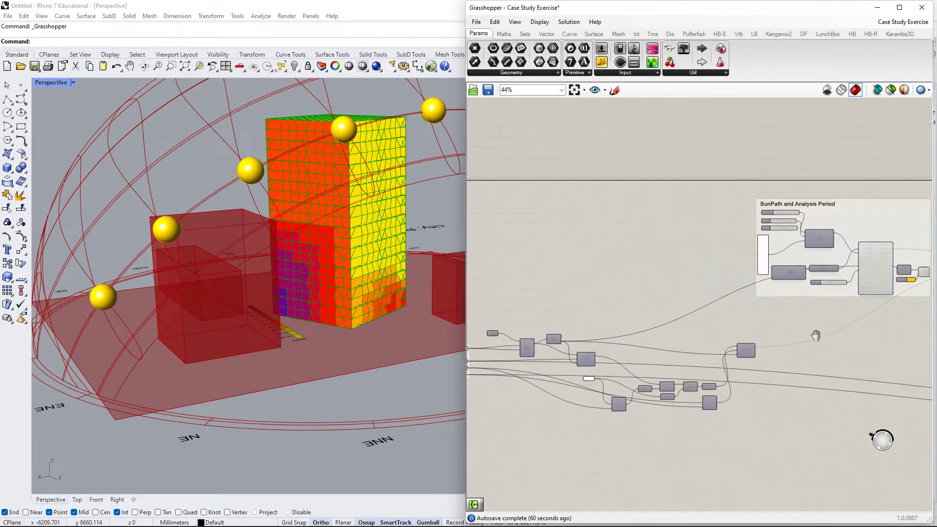
pyautogui.scroll(7, 571, 334)
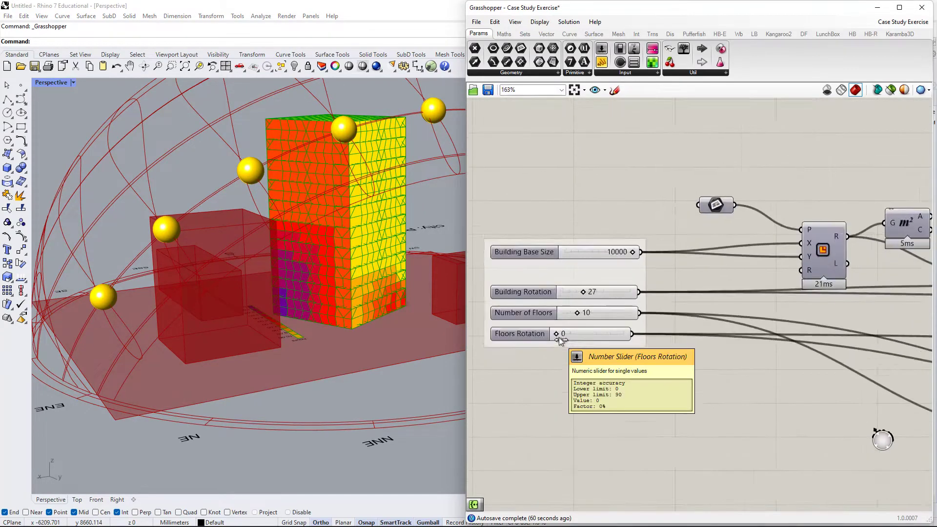
pyautogui.moveTo(560, 337); pyautogui.dragTo(563, 337)
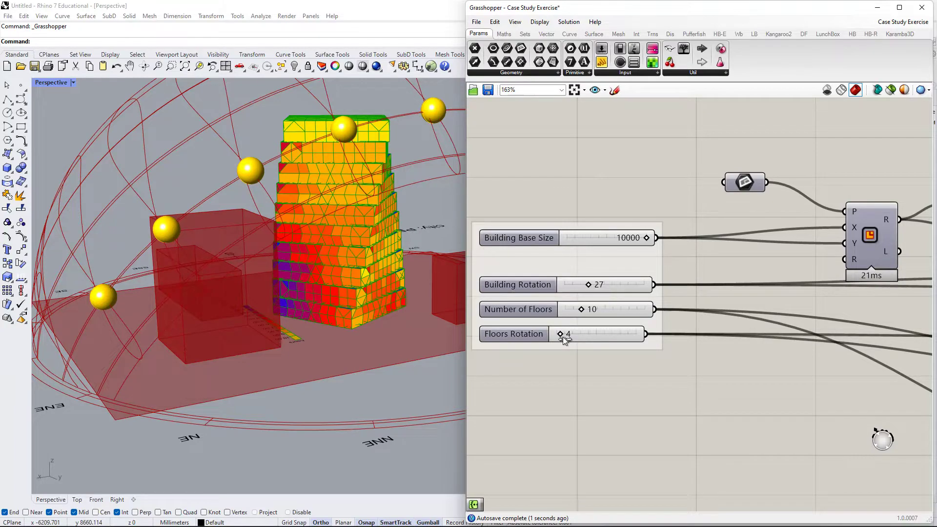
pyautogui.moveTo(400, 235)
pyautogui.mouseDown(button='right')
pyautogui.moveTo(229, 290)
pyautogui.moveTo(394, 272)
pyautogui.moveTo(427, 239)
pyautogui.moveTo(408, 229)
pyautogui.mouseUp(button='right')
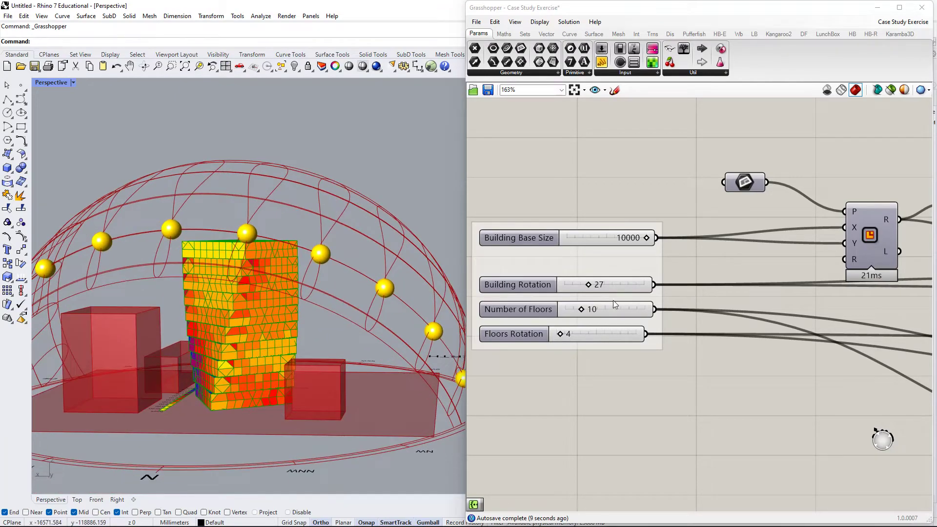
pyautogui.moveTo(564, 340); pyautogui.dragTo(570, 340)
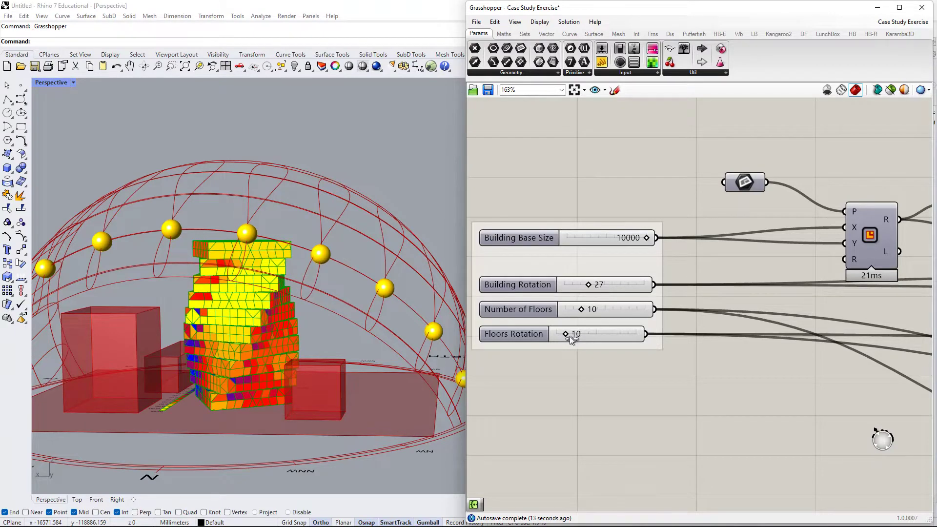
pyautogui.moveTo(246, 332); pyautogui.dragTo(250, 265, button='right')
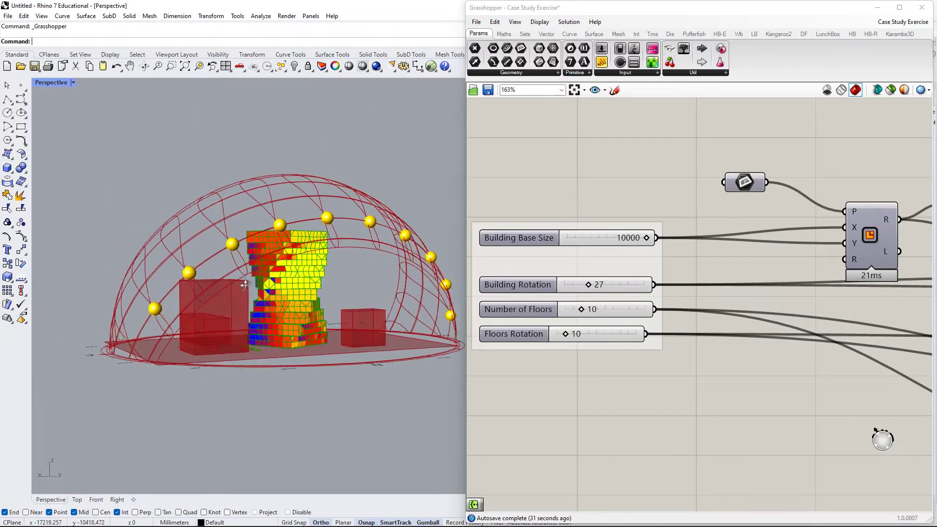
pyautogui.scroll(5, 250, 263)
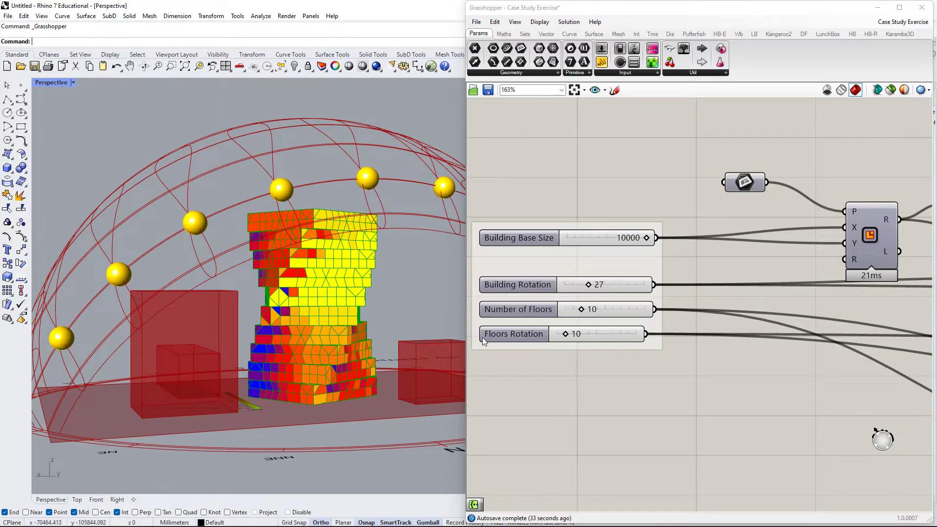
# - Add an empty panel beside the Direct SunLight Analysis group and connect it to the analysis component's results output
pyautogui.scroll(-7, 640, 349)
pyautogui.moveTo(847, 395); pyautogui.dragTo(627, 324, button='right')
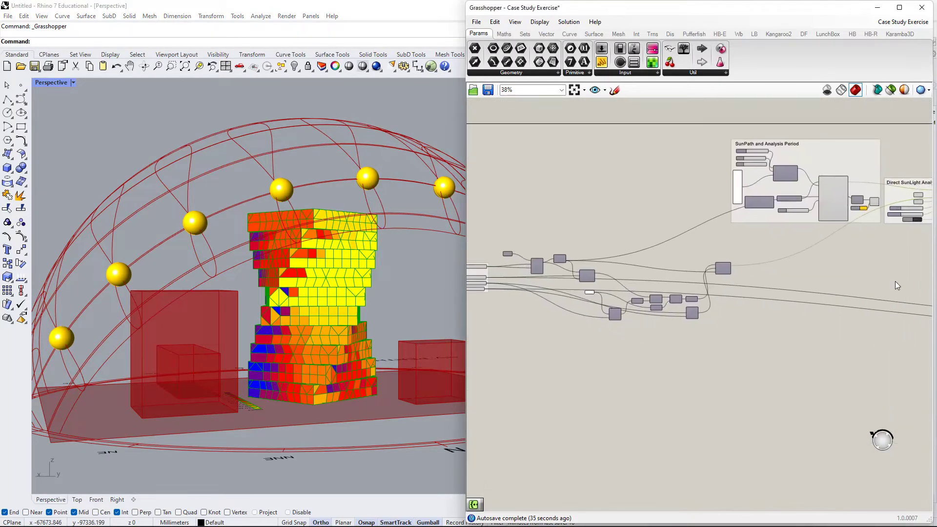
pyautogui.moveTo(894, 281); pyautogui.dragTo(566, 315, button='right')
pyautogui.scroll(5, 649, 253)
pyautogui.moveTo(741, 199); pyautogui.dragTo(705, 251, button='right')
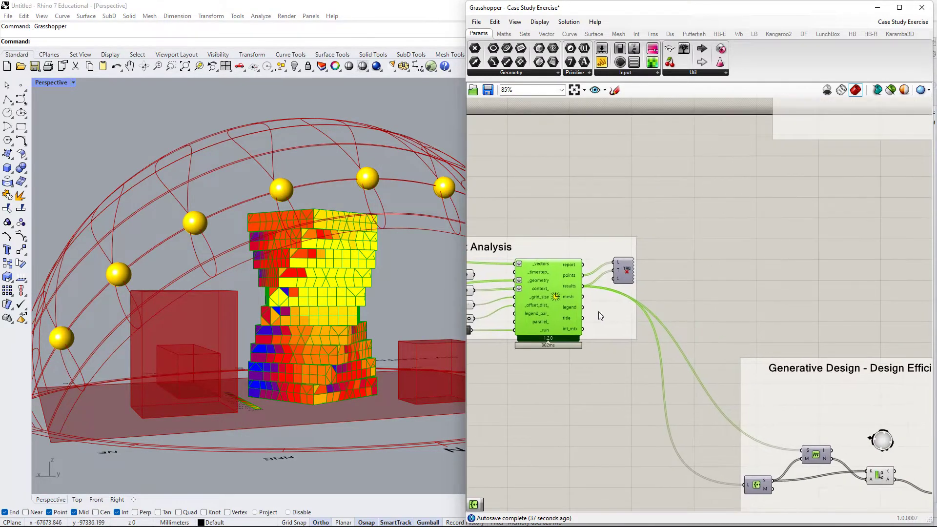
pyautogui.scroll(2, 598, 312)
pyautogui.doubleClick(732, 222)
pyautogui.write('//')
pyautogui.press('Return')
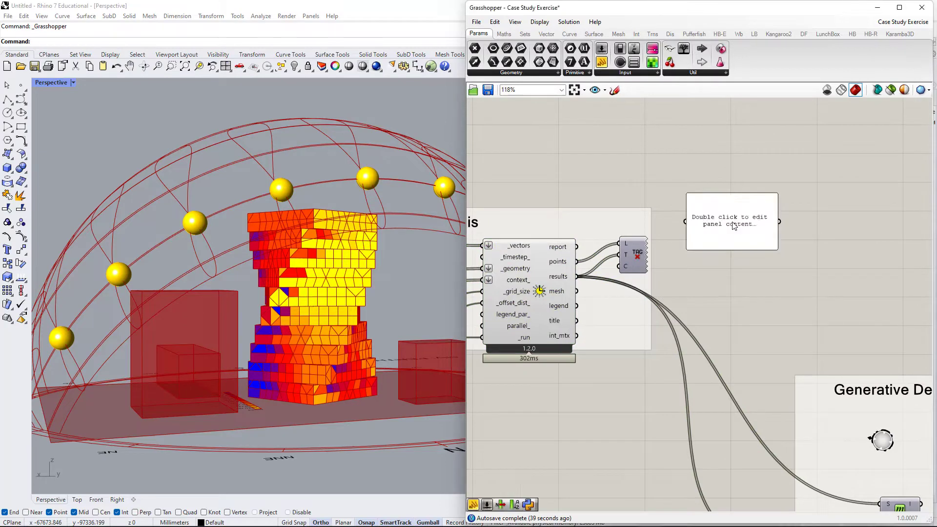
pyautogui.moveTo(686, 222); pyautogui.dragTo(578, 276)
pyautogui.moveTo(552, 303); pyautogui.dragTo(657, 290, button='right')
pyautogui.click(658, 293)
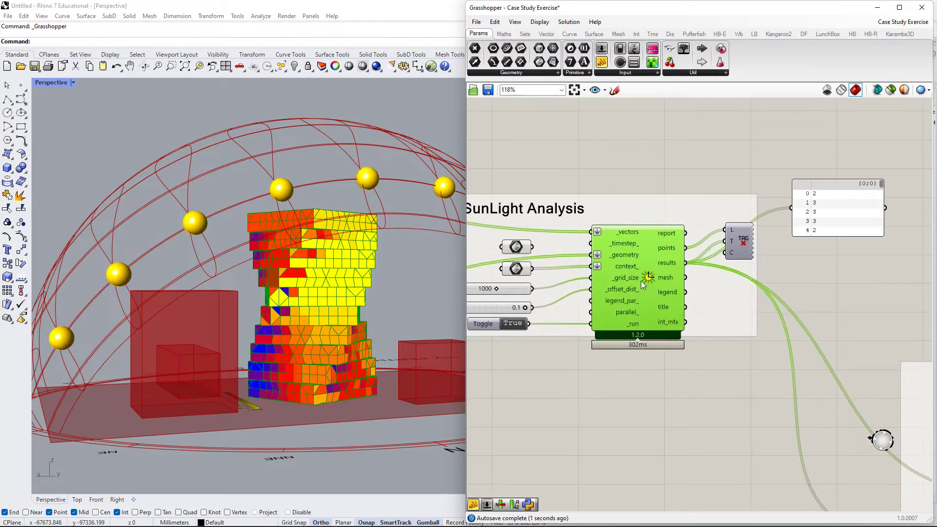
# - Enlarge the results panel so it shows a longer list of sunlight values, and select the Direct SunLight Analysis component
pyautogui.scroll(-1, 709, 313)
pyautogui.moveTo(708, 313); pyautogui.dragTo(604, 319, button='right')
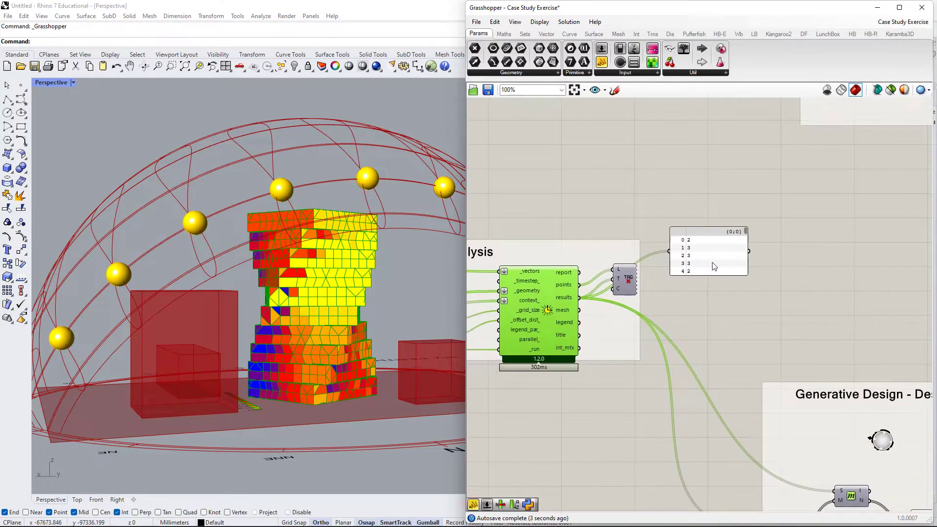
pyautogui.moveTo(714, 266); pyautogui.dragTo(682, 450)
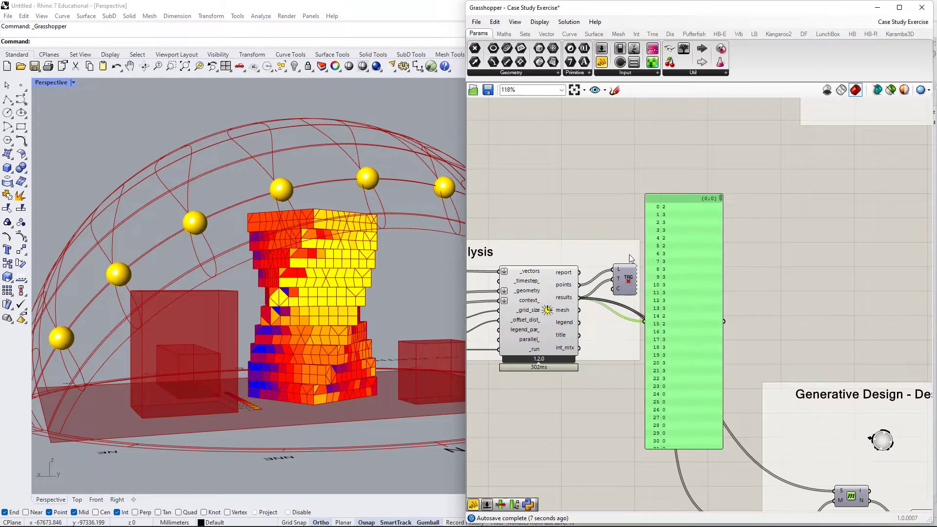
pyautogui.scroll(2, 627, 272)
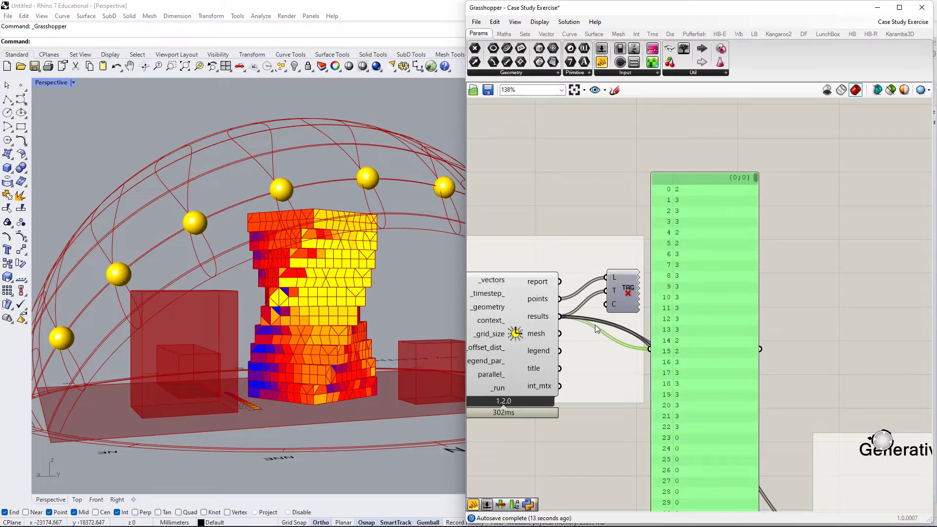
pyautogui.moveTo(569, 335); pyautogui.dragTo(628, 318, button='right')
pyautogui.click(574, 341)
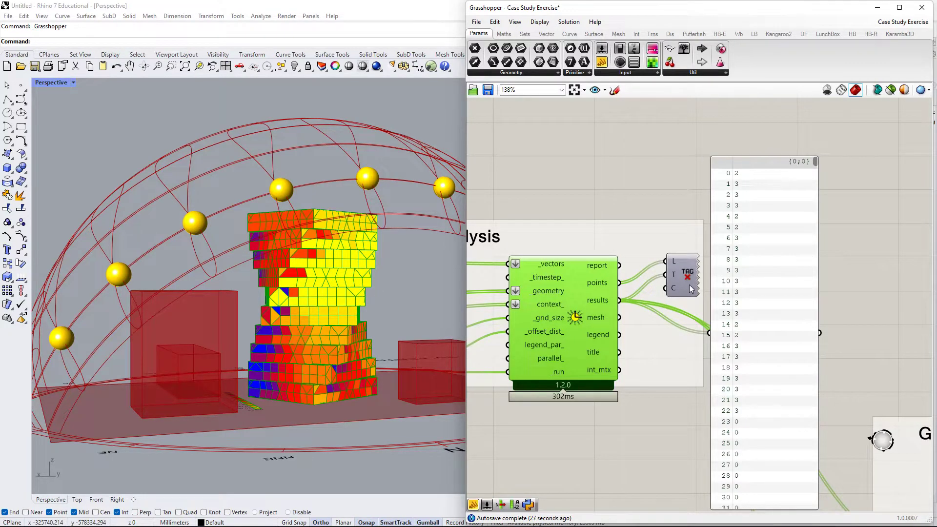
# - Move the Text Tag component slightly up, turn on its preview, and examine the sunlight hour values on the tower's facade faces
pyautogui.moveTo(691, 288); pyautogui.dragTo(684, 242)
pyautogui.rightClick(686, 232)
pyautogui.click(719, 248)
pyautogui.scroll(3, 369, 297)
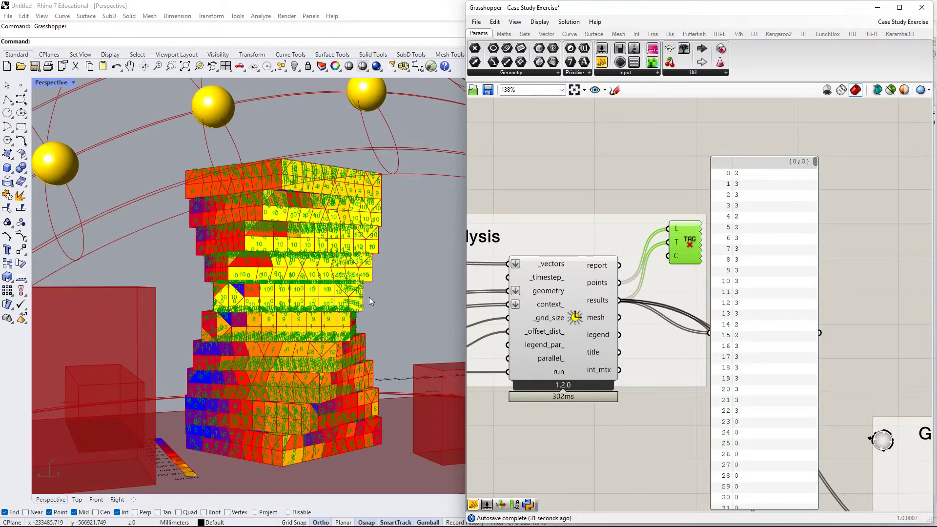
pyautogui.scroll(8, 361, 260)
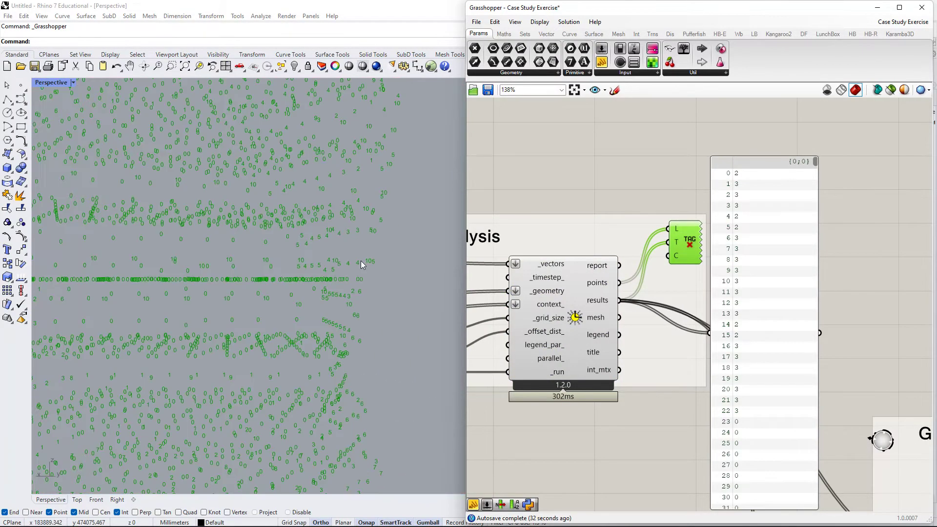
pyautogui.scroll(-1, 361, 270)
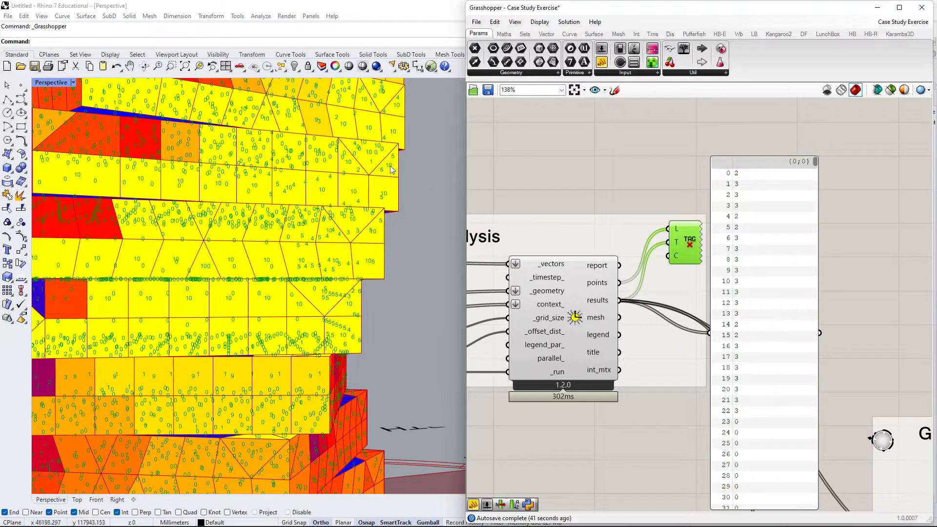
pyautogui.scroll(-8, 408, 191)
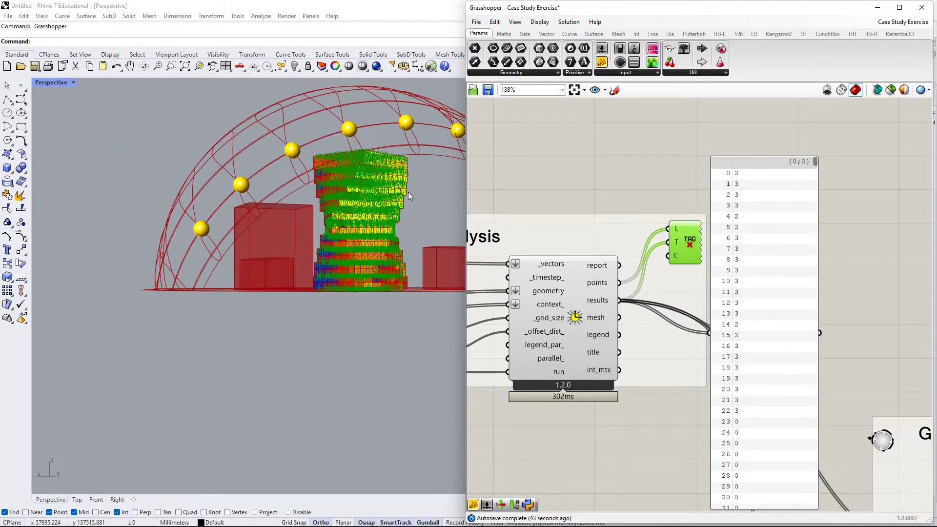
pyautogui.moveTo(408, 191); pyautogui.dragTo(301, 294, button='right')
pyautogui.scroll(5, 272, 318)
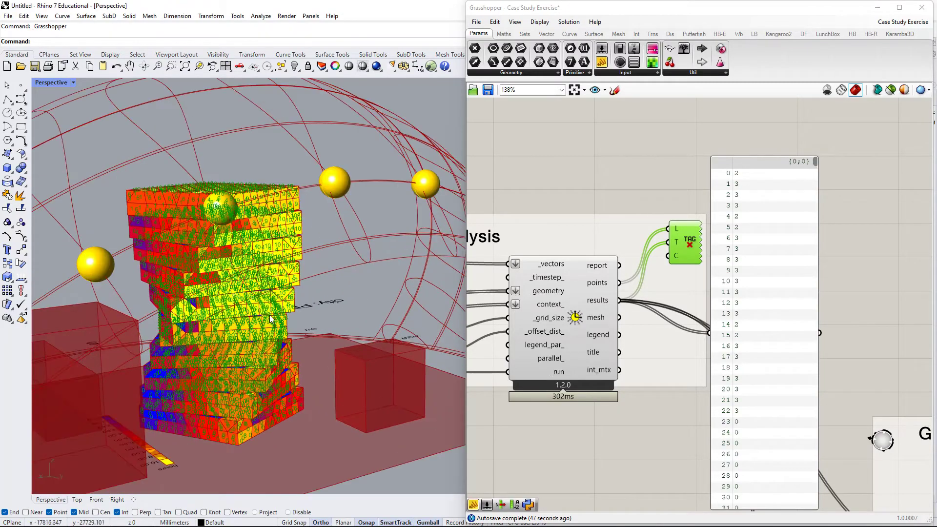
pyautogui.scroll(4, 295, 280)
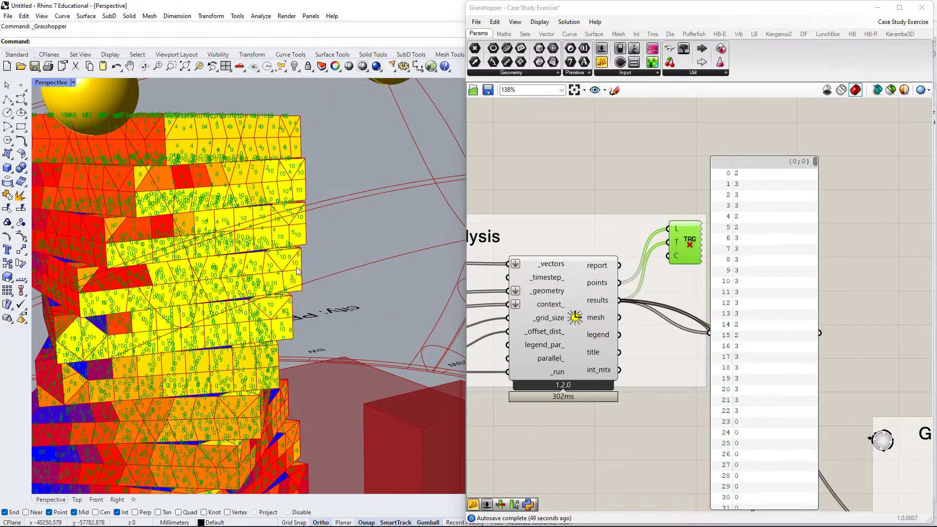
# - Look through the results panel to the end of its list, move it clear of the wires and delete it
pyautogui.moveTo(757, 291); pyautogui.dragTo(715, 210, button='right')
pyautogui.moveTo(709, 153); pyautogui.dragTo(695, 214, button='right')
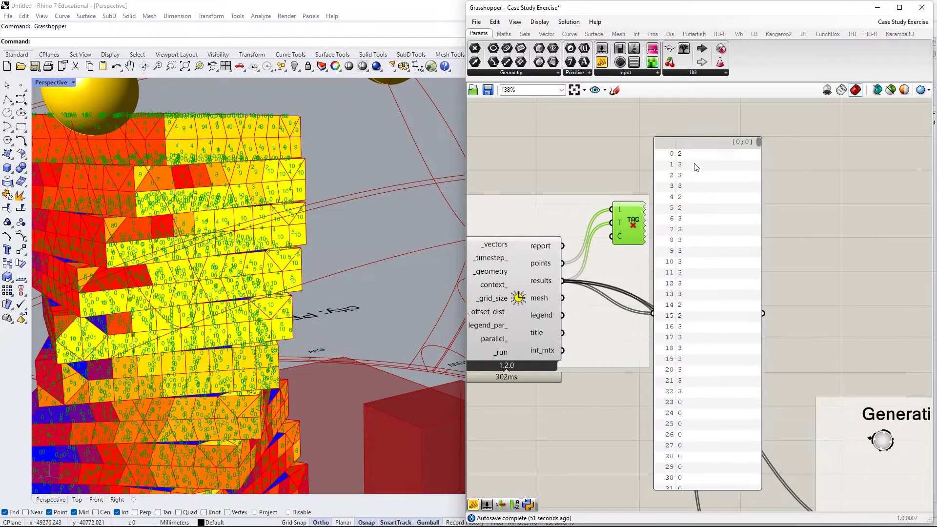
pyautogui.scroll(-1, 710, 364)
pyautogui.moveTo(713, 369); pyautogui.dragTo(713, 293, button='right')
pyautogui.moveTo(761, 146); pyautogui.dragTo(758, 174, button='right')
pyautogui.moveTo(747, 126); pyautogui.dragTo(745, 450)
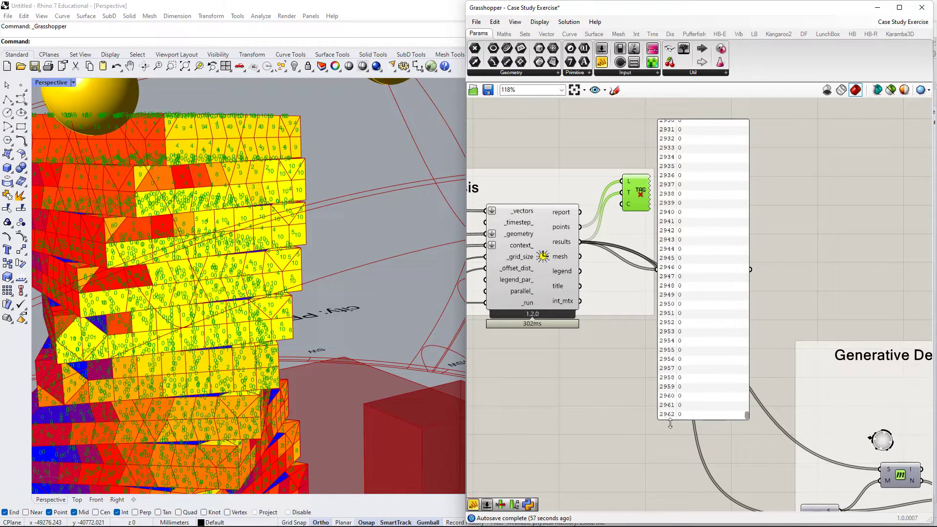
pyautogui.scroll(-3, 702, 401)
pyautogui.moveTo(692, 347); pyautogui.dragTo(690, 294)
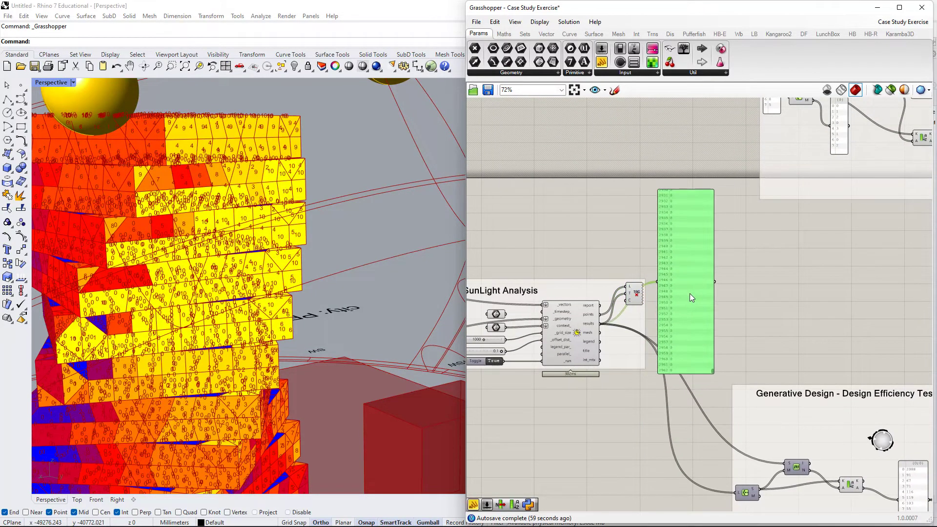
pyautogui.moveTo(689, 294); pyautogui.dragTo(707, 264, button='right')
pyautogui.press('Delete')
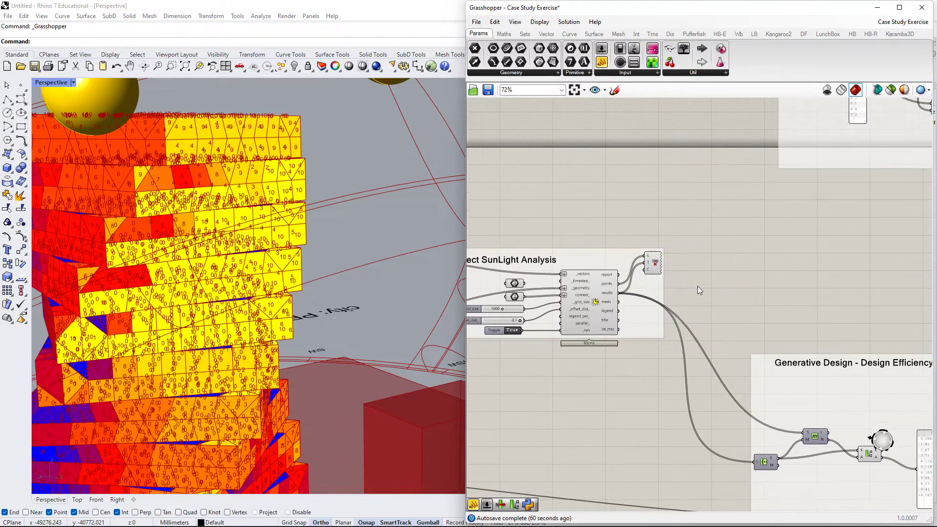
# - View the whole tower with its sunlight hour tags next to the Direct SunLight Analysis group
pyautogui.moveTo(645, 308); pyautogui.dragTo(678, 264, button='right')
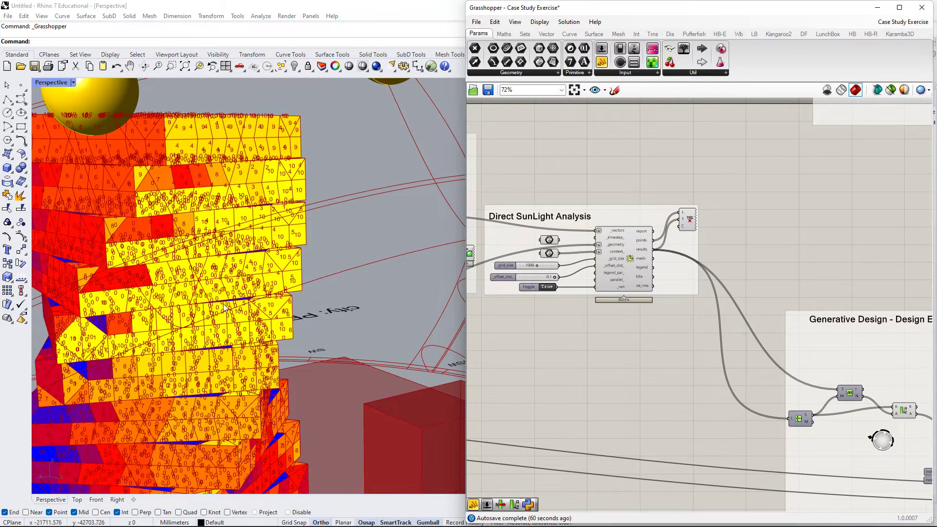
pyautogui.scroll(-5, 228, 305)
pyautogui.keyDown('shift'); pyautogui.moveTo(261, 318); pyautogui.dragTo(345, 298, button='right'); pyautogui.keyUp('shift')
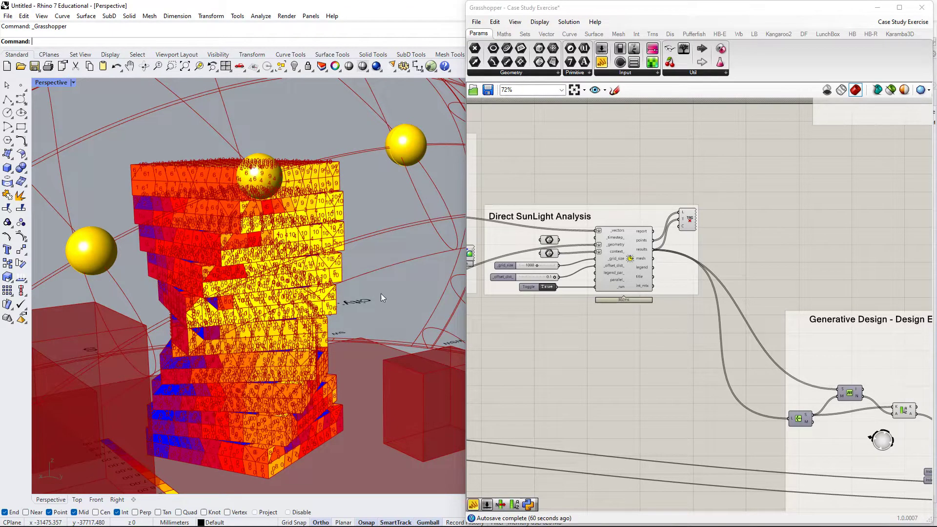
# - Examine the Generative Design - Design Efficiency Test group from the Direct SunLight Analysis results to the Galapagos component and back
pyautogui.scroll(-3, 699, 347)
pyautogui.moveTo(701, 346); pyautogui.dragTo(596, 276, button='right')
pyautogui.moveTo(846, 312); pyautogui.dragTo(778, 299, button='right')
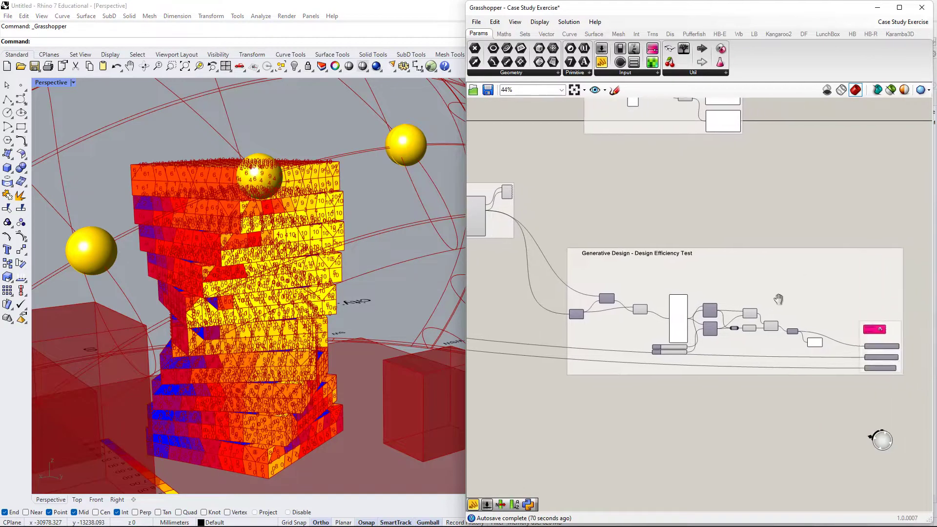
pyautogui.moveTo(778, 299); pyautogui.dragTo(738, 266)
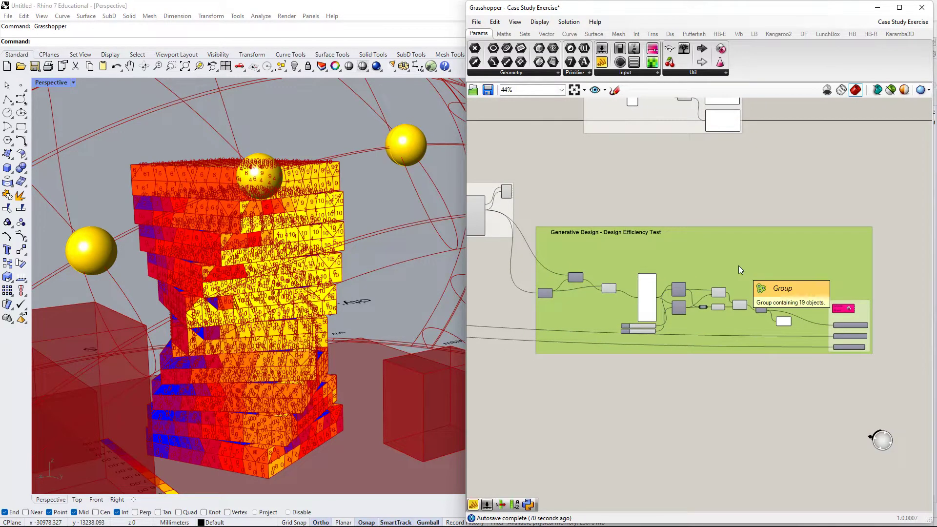
pyautogui.moveTo(779, 306); pyautogui.dragTo(657, 281, button='right')
pyautogui.scroll(5, 683, 279)
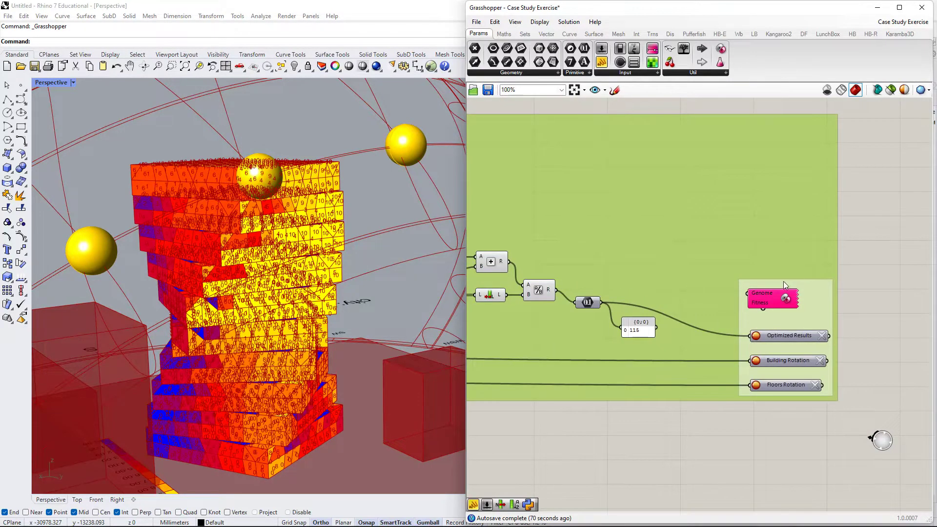
pyautogui.scroll(-1, 784, 285)
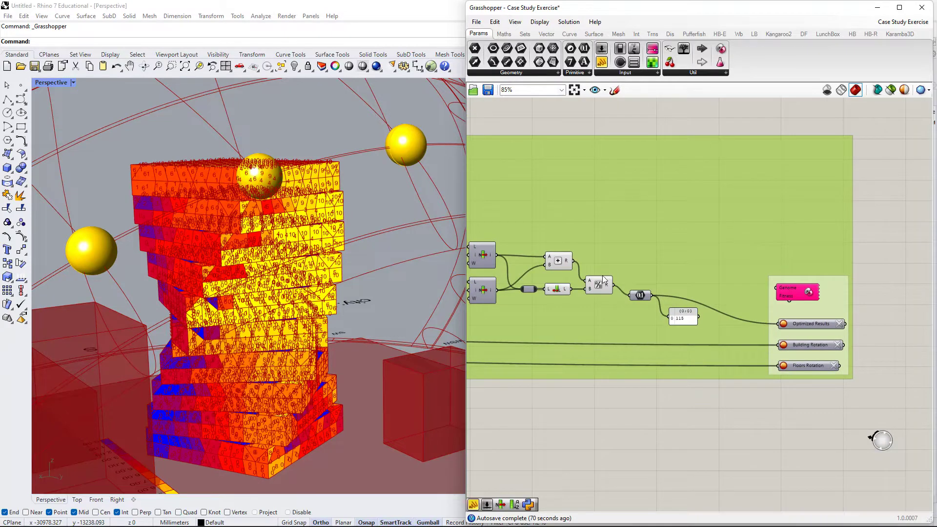
pyautogui.moveTo(604, 279); pyautogui.dragTo(698, 289, button='right')
pyautogui.scroll(-1, 672, 262)
pyautogui.moveTo(598, 265)
pyautogui.mouseDown(button='right')
pyautogui.moveTo(718, 266)
pyautogui.moveTo(613, 265)
pyautogui.mouseUp(button='right')
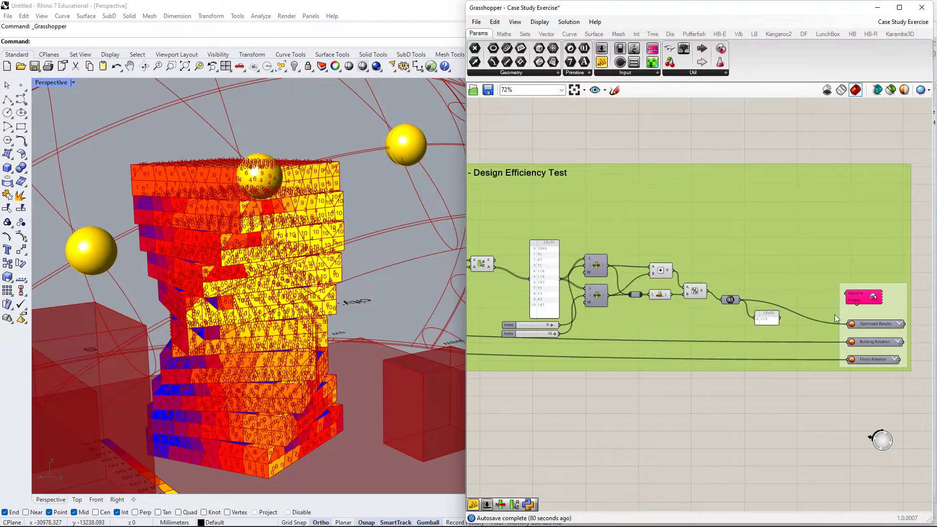
pyautogui.moveTo(561, 274); pyautogui.dragTo(668, 280, button='right')
pyautogui.moveTo(760, 351); pyautogui.dragTo(590, 293, button='right')
# - Select the set component that receives the sunlight results, and move the panel of value counts slightly away from the Index sliders
pyautogui.click(529, 288)
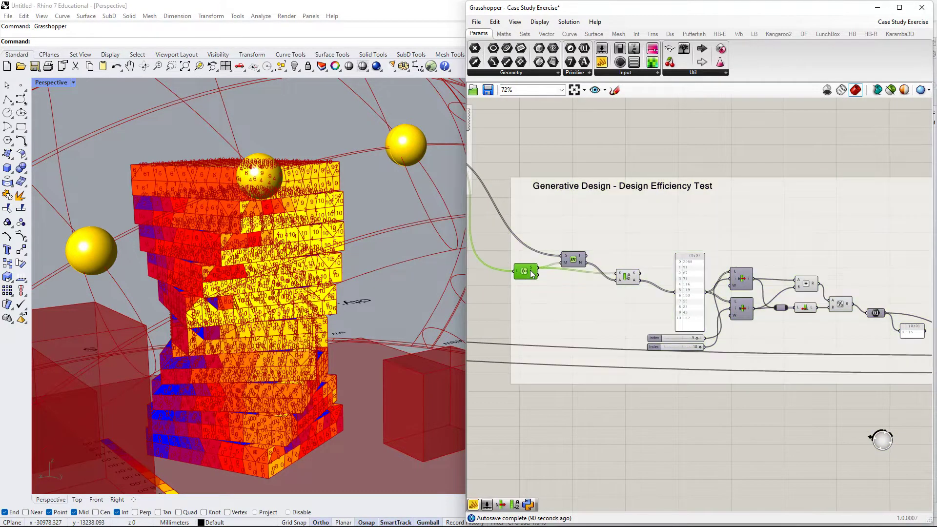
pyautogui.scroll(2, 604, 252)
pyautogui.scroll(2, 604, 251)
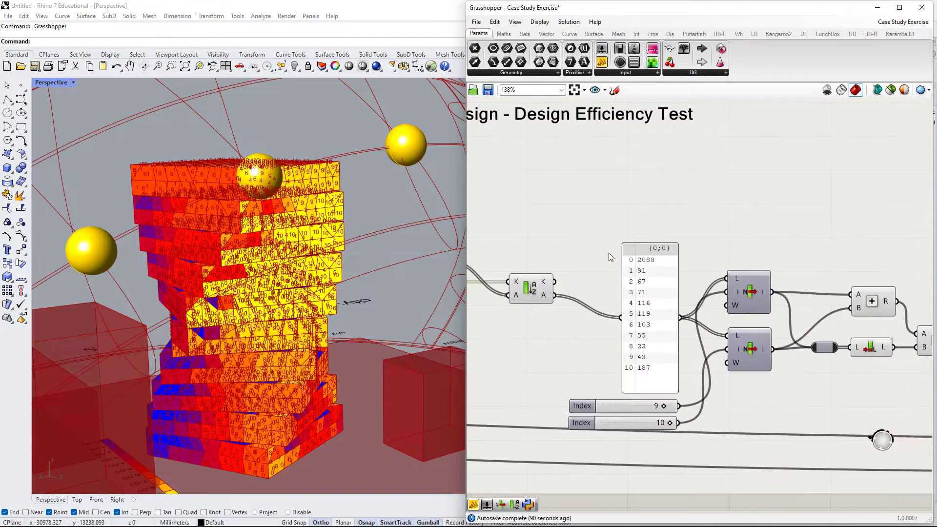
pyautogui.scroll(-2, 654, 259)
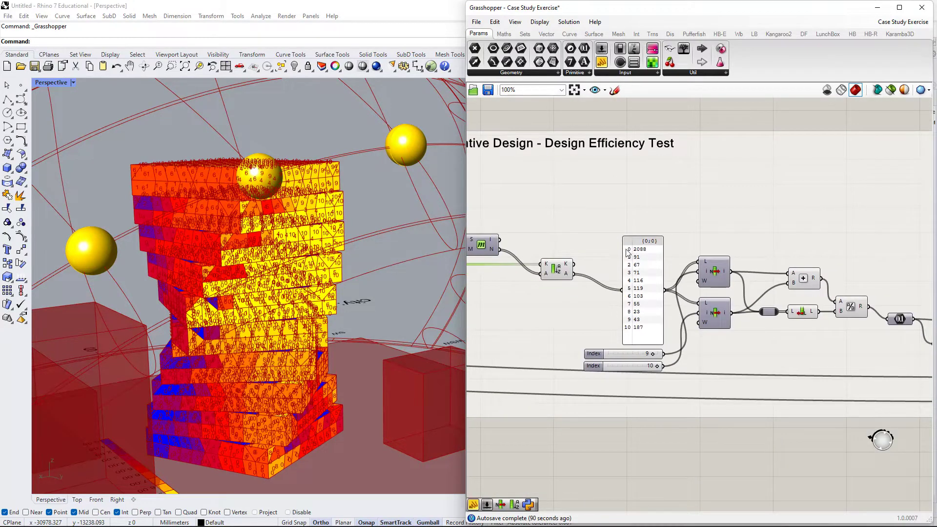
pyautogui.moveTo(628, 252); pyautogui.dragTo(627, 248)
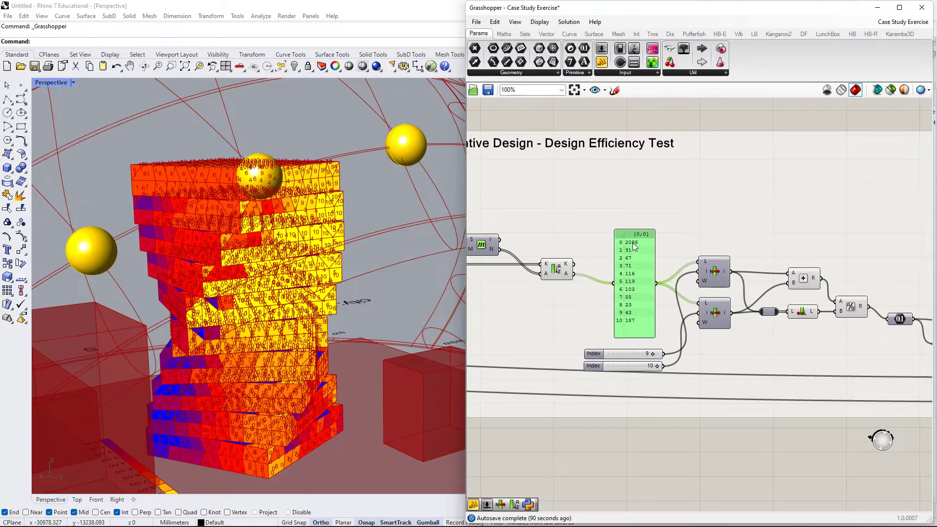
# - Examine the tower's shaded rear faces alongside the first entries in the value counts panel
pyautogui.scroll(2, 636, 246)
pyautogui.moveTo(200, 288); pyautogui.dragTo(324, 237, button='right')
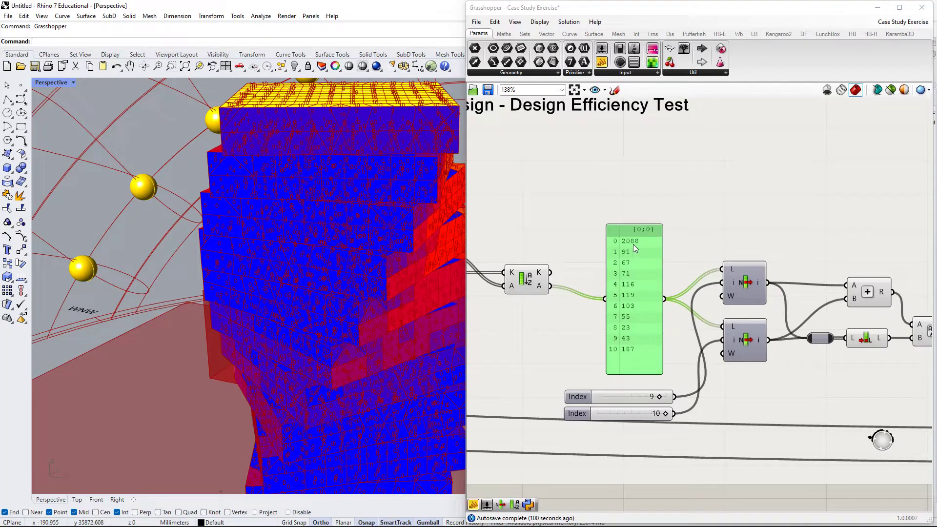
pyautogui.scroll(-3, 391, 183)
pyautogui.keyDown('shift'); pyautogui.moveTo(394, 205); pyautogui.dragTo(380, 197, button='right'); pyautogui.keyUp('shift')
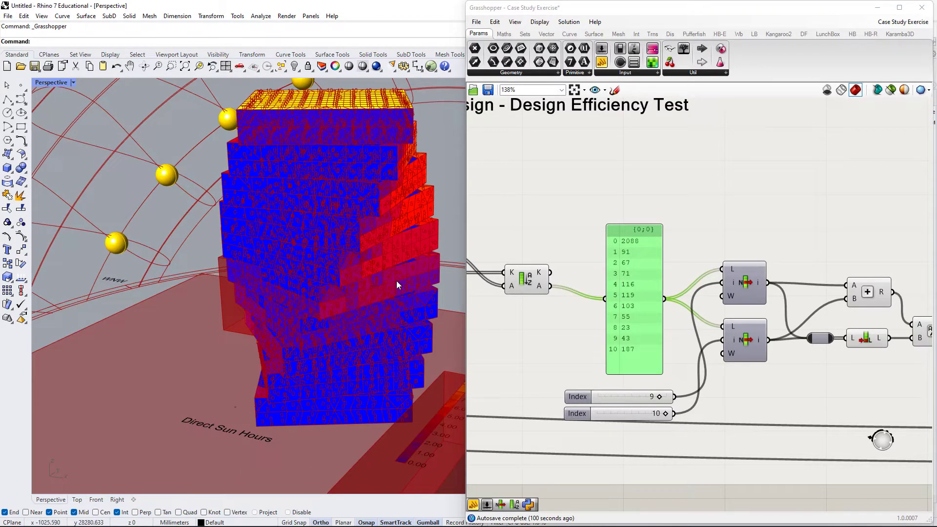
pyautogui.moveTo(396, 282); pyautogui.dragTo(520, 307, button='right')
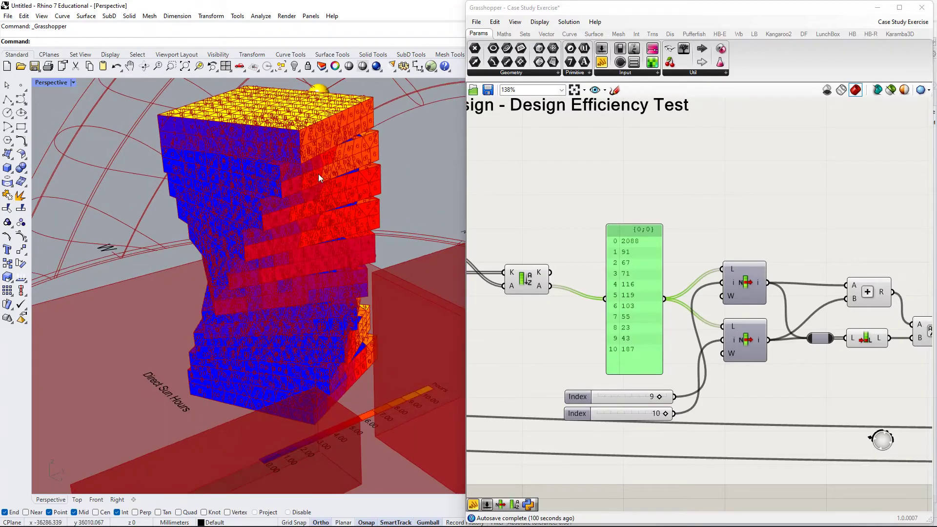
pyautogui.moveTo(318, 174); pyautogui.dragTo(175, 283, button='right')
# - Examine the sun hours legend up to 10.00 and compare it with the tower's sunlit faces and roof
pyautogui.scroll(5, 338, 249)
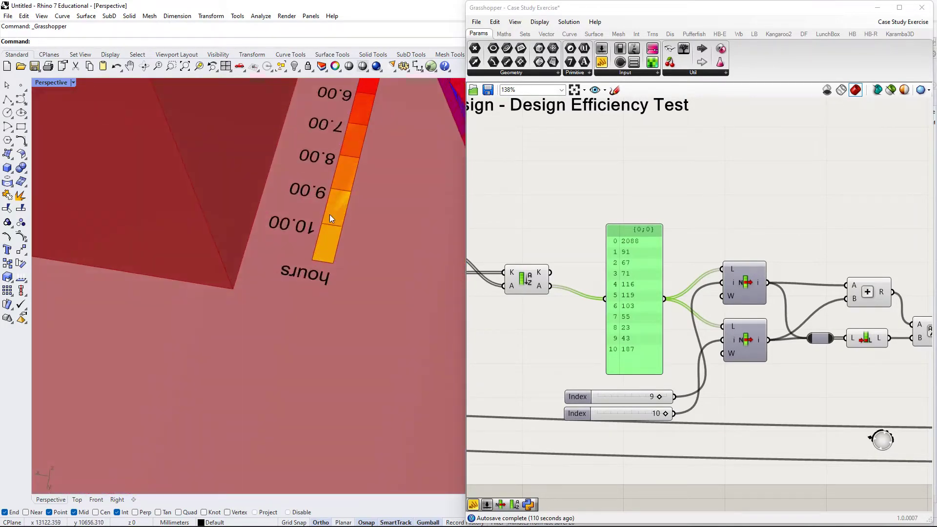
pyautogui.scroll(-6, 332, 249)
pyautogui.moveTo(332, 250); pyautogui.dragTo(347, 263, button='right')
pyautogui.scroll(-5, 370, 283)
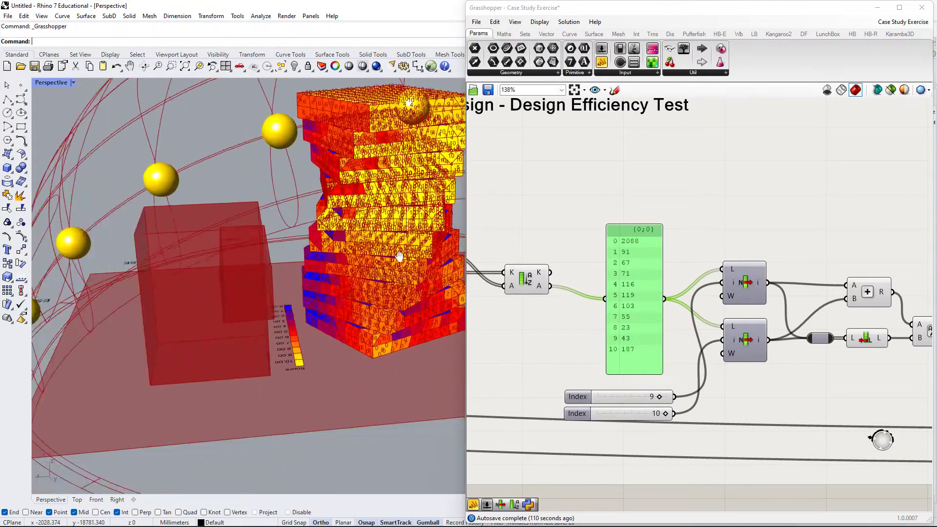
pyautogui.keyDown('shift'); pyautogui.moveTo(402, 255); pyautogui.dragTo(305, 315, button='right'); pyautogui.keyUp('shift')
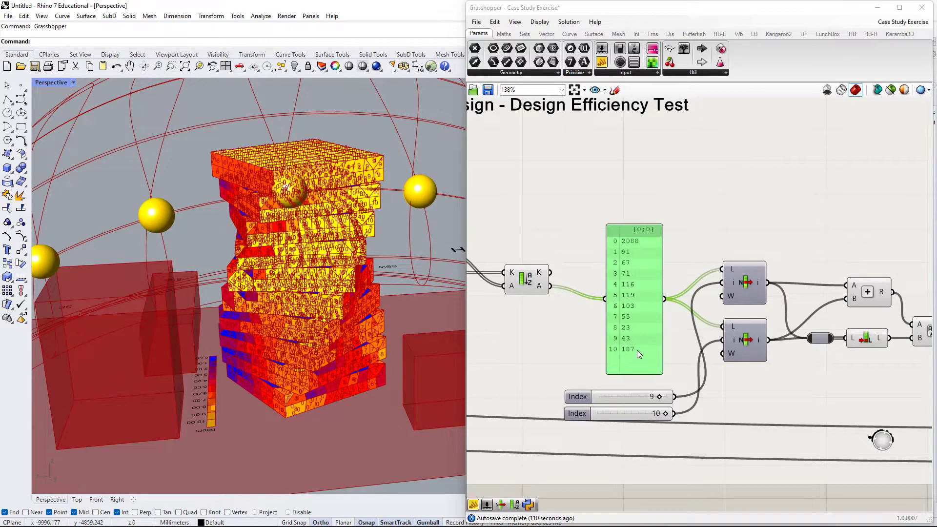
pyautogui.moveTo(338, 152); pyautogui.dragTo(325, 202, button='right')
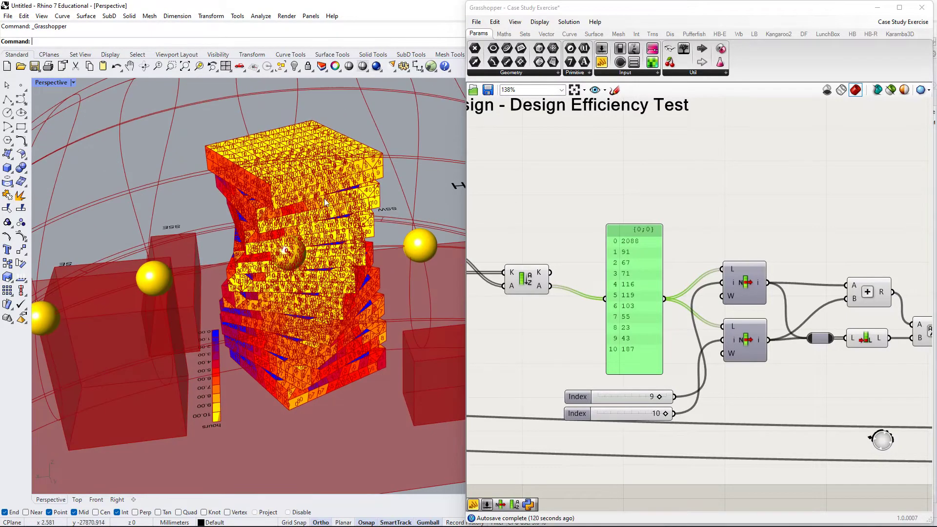
pyautogui.moveTo(335, 240); pyautogui.dragTo(332, 186, button='right')
# - Follow the value counts through the List Item components with Index 9 and 10, the addition and the division to the result panel
pyautogui.moveTo(681, 278); pyautogui.dragTo(645, 311, button='right')
pyautogui.scroll(-1, 801, 315)
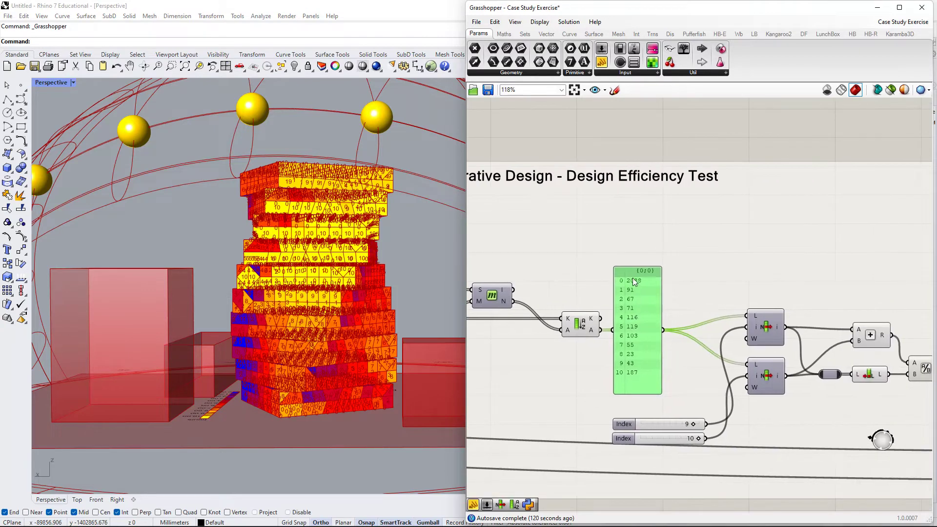
pyautogui.scroll(-2, 556, 309)
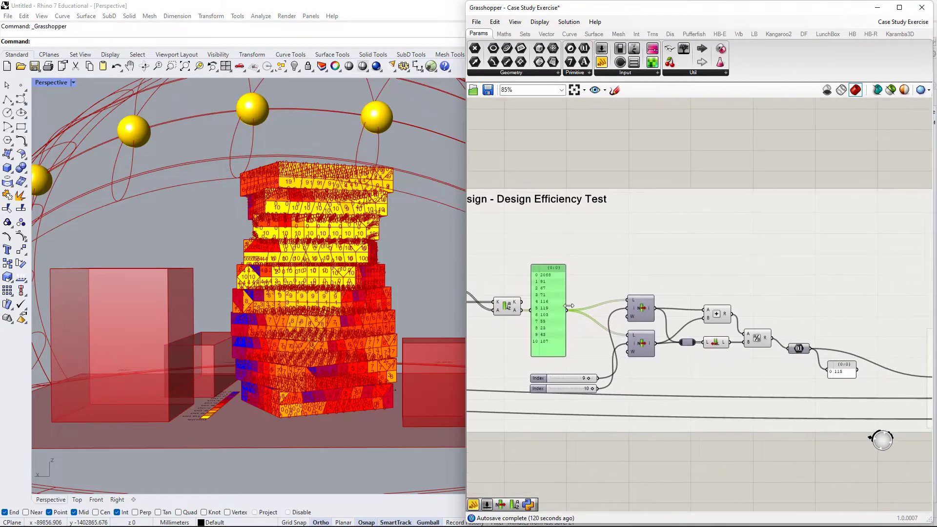
pyautogui.scroll(3, 559, 311)
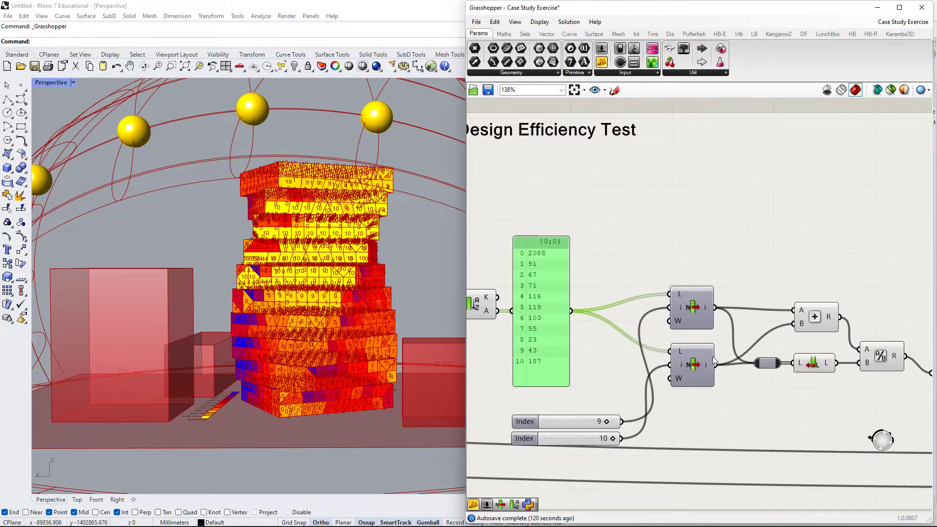
pyautogui.moveTo(712, 361); pyautogui.dragTo(690, 355, button='right')
pyautogui.scroll(-4, 634, 380)
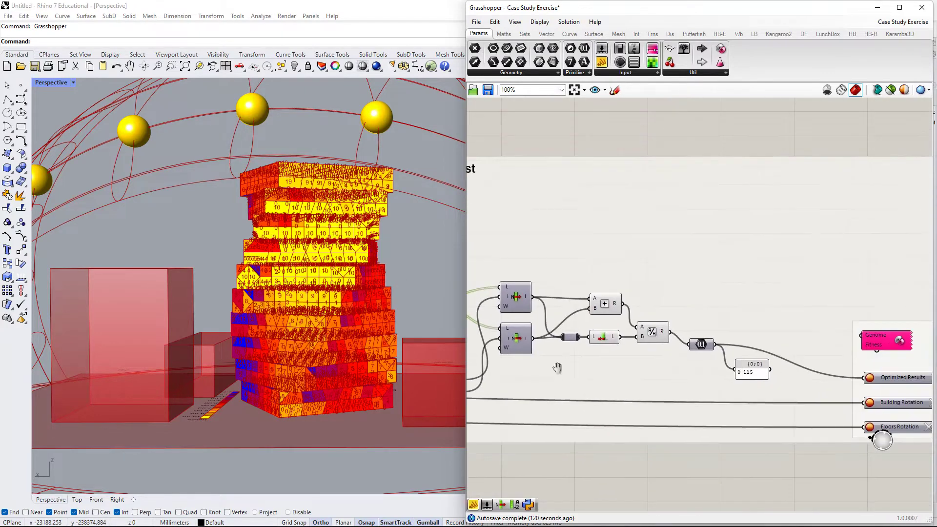
pyautogui.scroll(4, 532, 344)
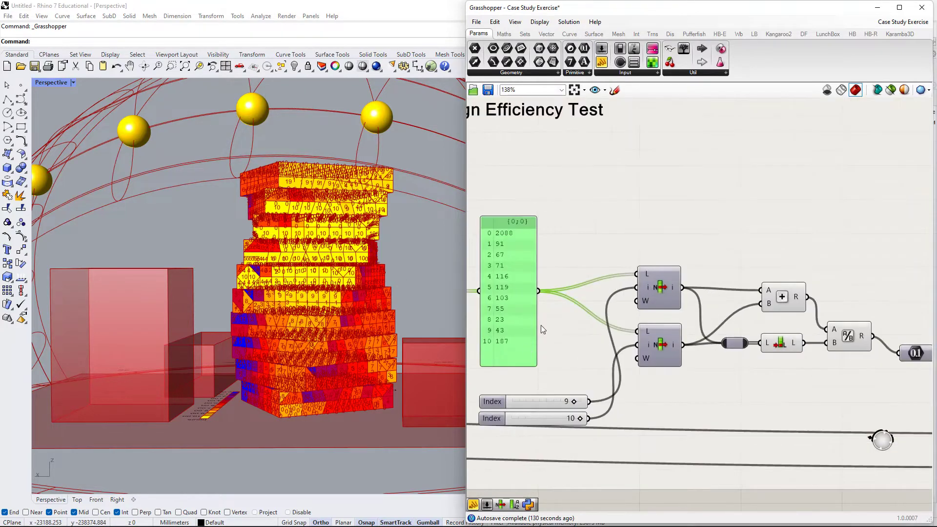
# - Set both the Building Rotation and Floors Rotation sliders to 0
pyautogui.scroll(-5, 517, 336)
pyautogui.moveTo(517, 335); pyautogui.dragTo(868, 349, button='right')
pyautogui.moveTo(498, 368); pyautogui.dragTo(848, 376, button='right')
pyautogui.moveTo(555, 364); pyautogui.dragTo(593, 364, button='right')
pyautogui.scroll(6, 591, 321)
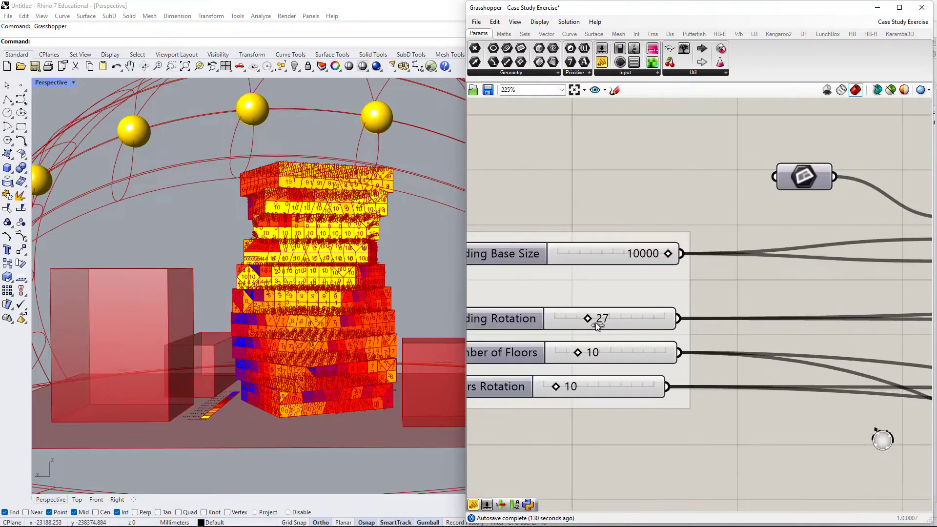
pyautogui.moveTo(592, 321); pyautogui.dragTo(533, 341)
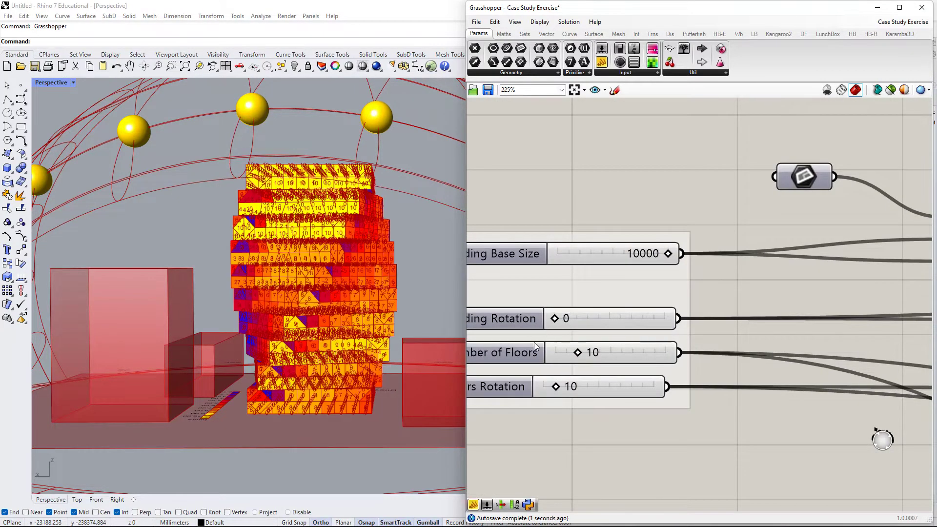
pyautogui.moveTo(530, 392); pyautogui.dragTo(517, 384)
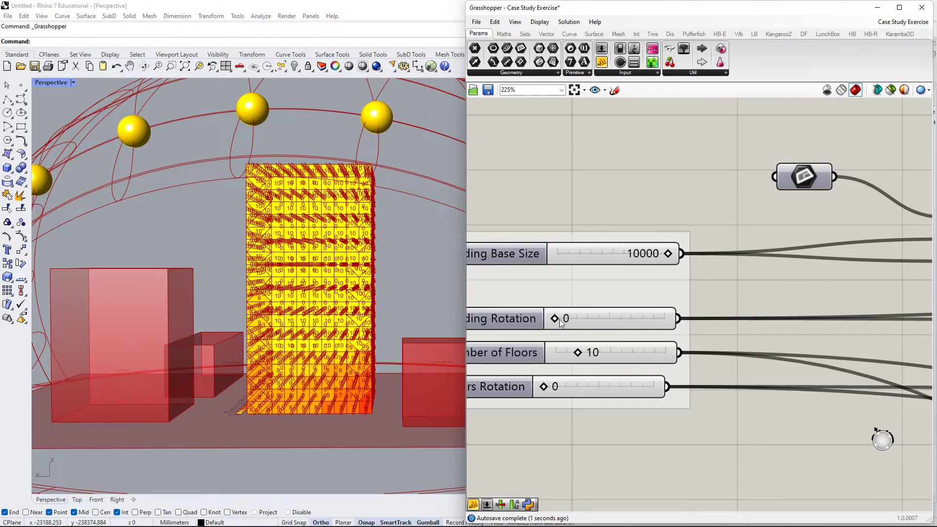
# - Try Building Rotation at 21 and 90, return both rotation sliders to 0, and realign the Building Rotation slider with the others
pyautogui.moveTo(569, 320); pyautogui.dragTo(607, 320)
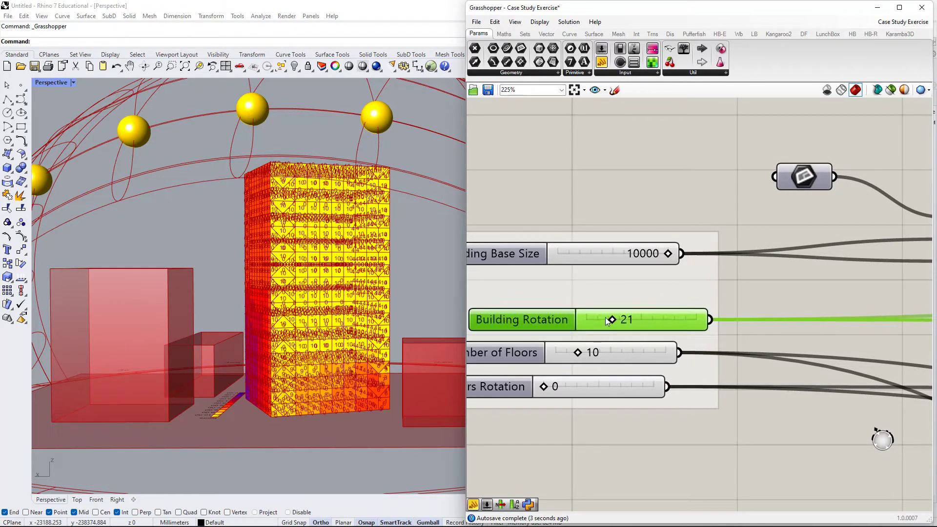
pyautogui.moveTo(669, 322); pyautogui.dragTo(730, 329)
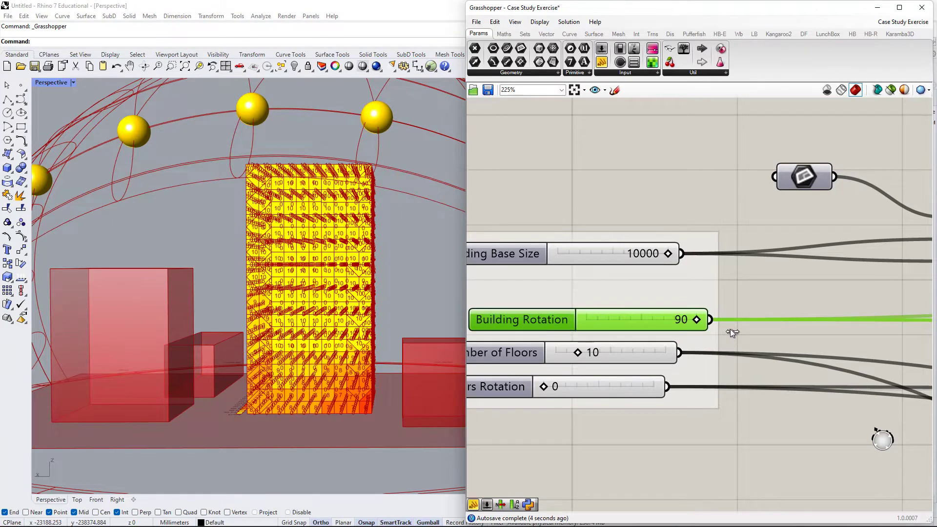
pyautogui.moveTo(596, 322); pyautogui.dragTo(515, 323)
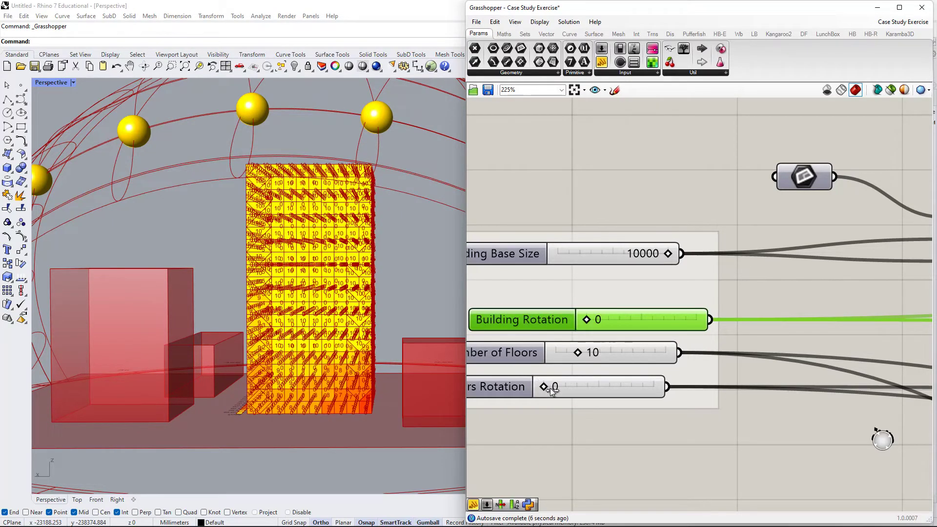
pyautogui.moveTo(568, 390); pyautogui.dragTo(498, 384)
pyautogui.scroll(-1, 608, 386)
pyautogui.moveTo(608, 386); pyautogui.dragTo(700, 364, button='right')
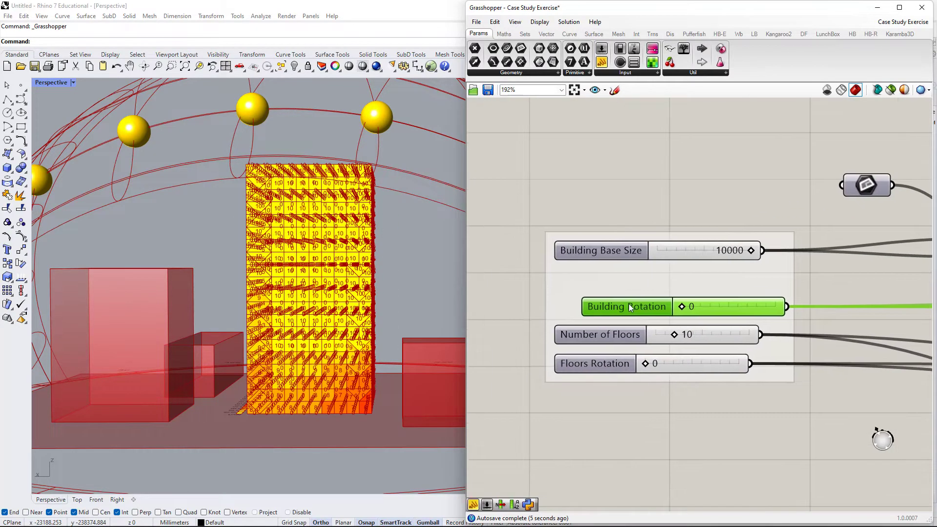
pyautogui.moveTo(629, 304); pyautogui.dragTo(601, 303)
# - Follow the rotation sliders' wires to the Design Efficiency Test group and examine the value counts panel for the unrotated tower
pyautogui.scroll(-4, 720, 330)
pyautogui.moveTo(920, 352); pyautogui.dragTo(757, 339, button='right')
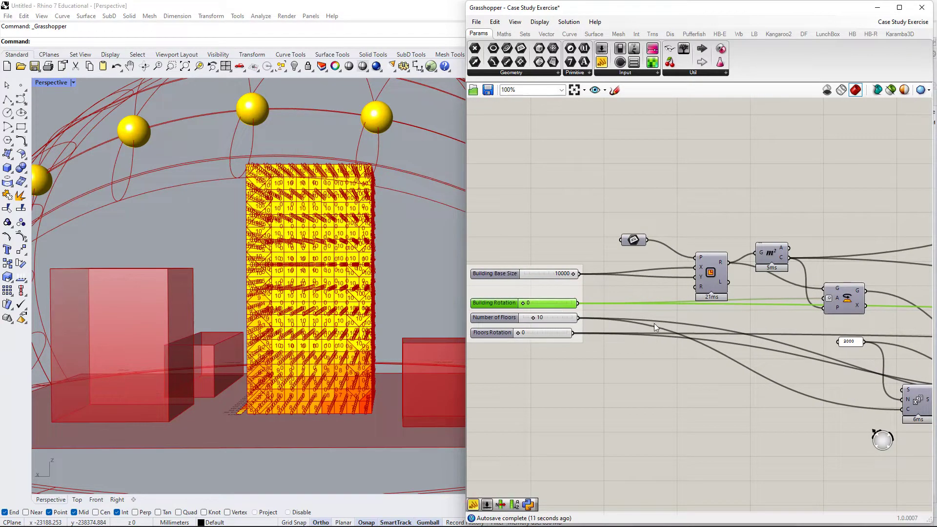
pyautogui.scroll(-5, 781, 346)
pyautogui.moveTo(817, 350); pyautogui.dragTo(539, 337, button='right')
pyautogui.moveTo(888, 341); pyautogui.dragTo(542, 339, button='right')
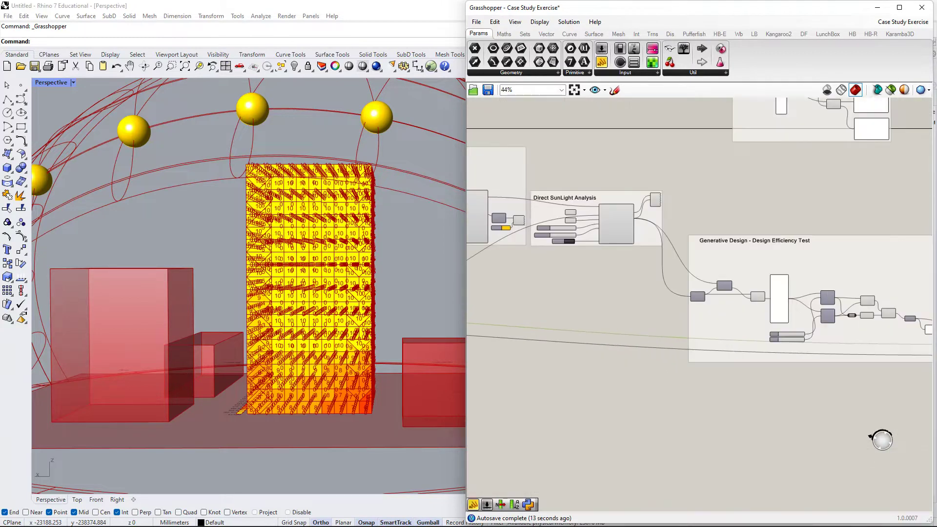
pyautogui.moveTo(826, 310); pyautogui.dragTo(809, 311, button='right')
pyautogui.scroll(5, 809, 311)
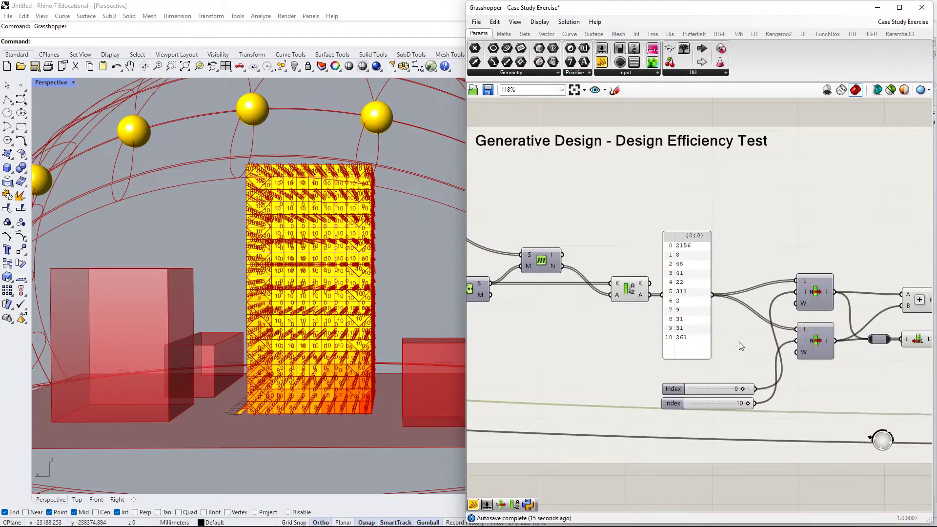
# - Compare the unrotated tower's counts at Index 9 and 10 with the efficiency calculation and the sunlit faces of the model
pyautogui.scroll(-2, 739, 341)
pyautogui.moveTo(739, 341); pyautogui.dragTo(568, 320, button='right')
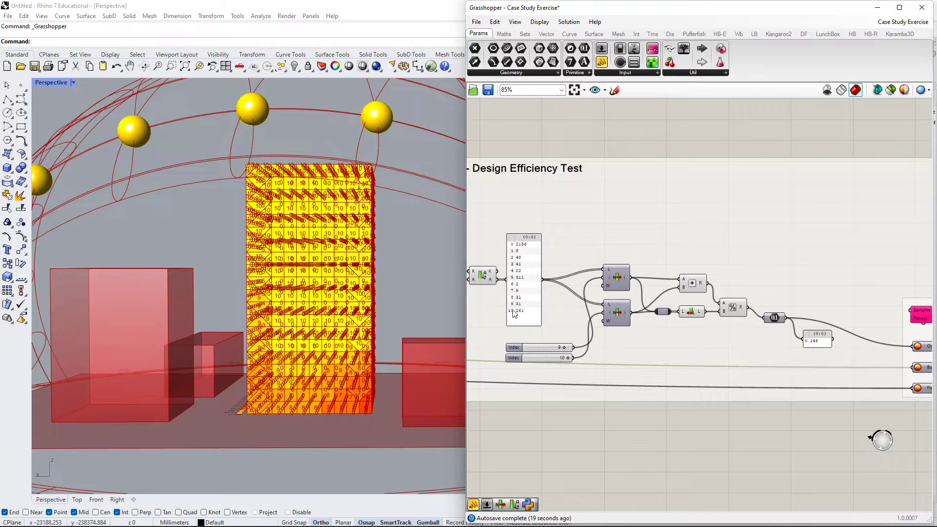
pyautogui.scroll(2, 515, 310)
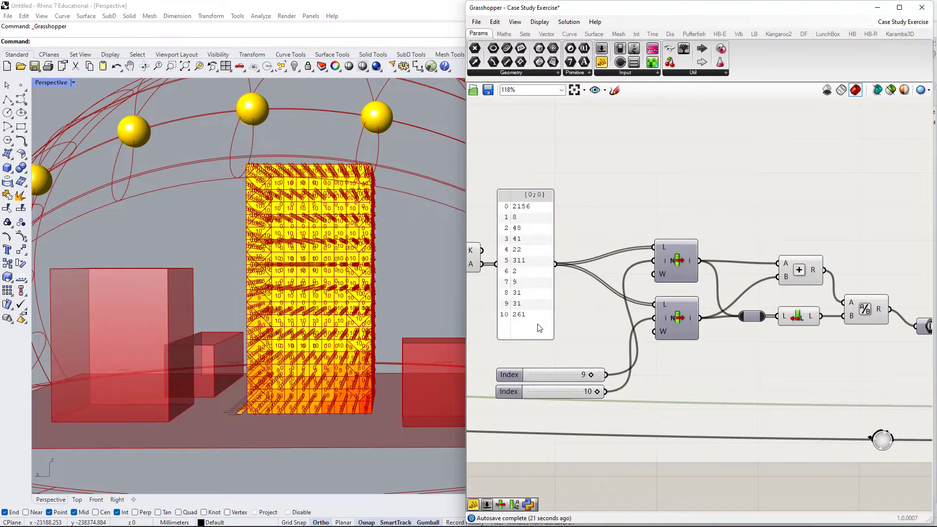
pyautogui.scroll(-1, 789, 359)
pyautogui.moveTo(789, 359); pyautogui.dragTo(760, 361, button='right')
pyautogui.moveTo(509, 304); pyautogui.dragTo(551, 311, button='right')
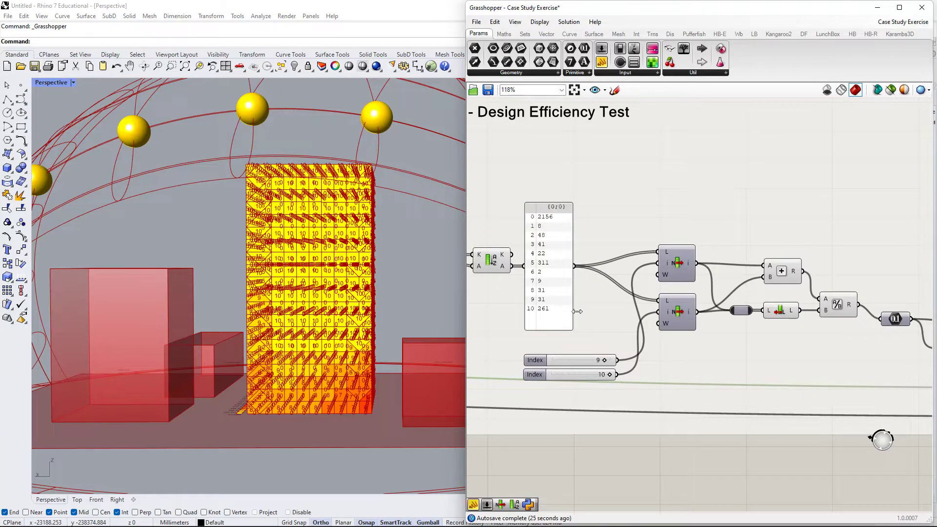
pyautogui.moveTo(245, 255); pyautogui.dragTo(304, 282, button='right')
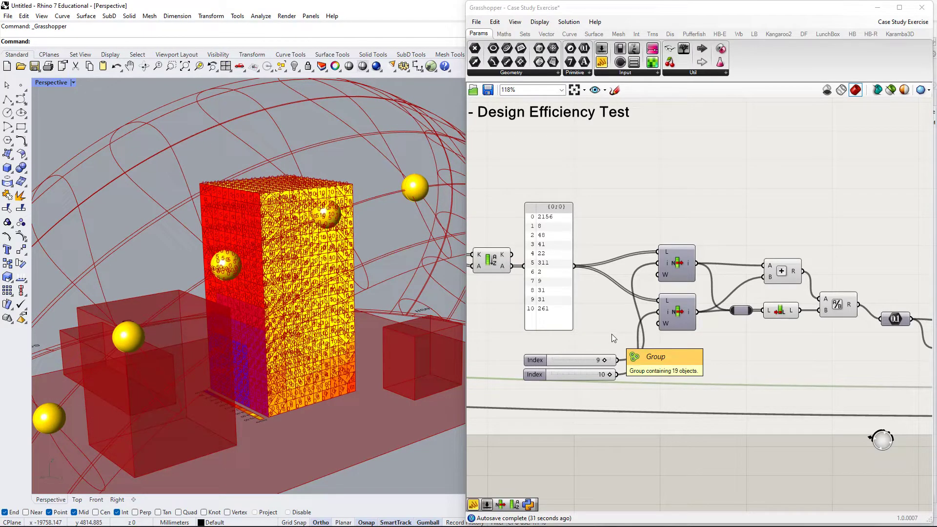
# - Examine the efficiency result panel, the Galapagos component's Genome and Fitness inputs and the sunlit faces of the unrotated tower
pyautogui.scroll(-4, 611, 334)
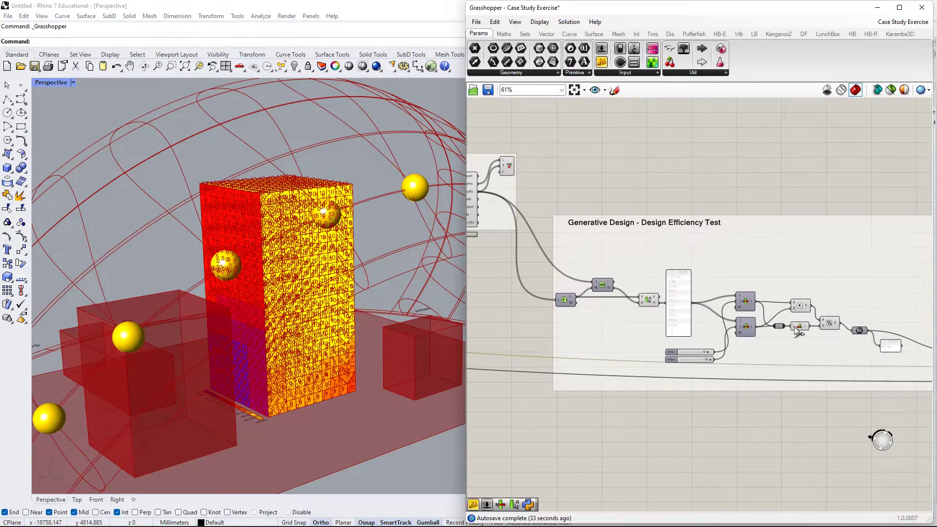
pyautogui.moveTo(828, 366); pyautogui.dragTo(701, 376, button='right')
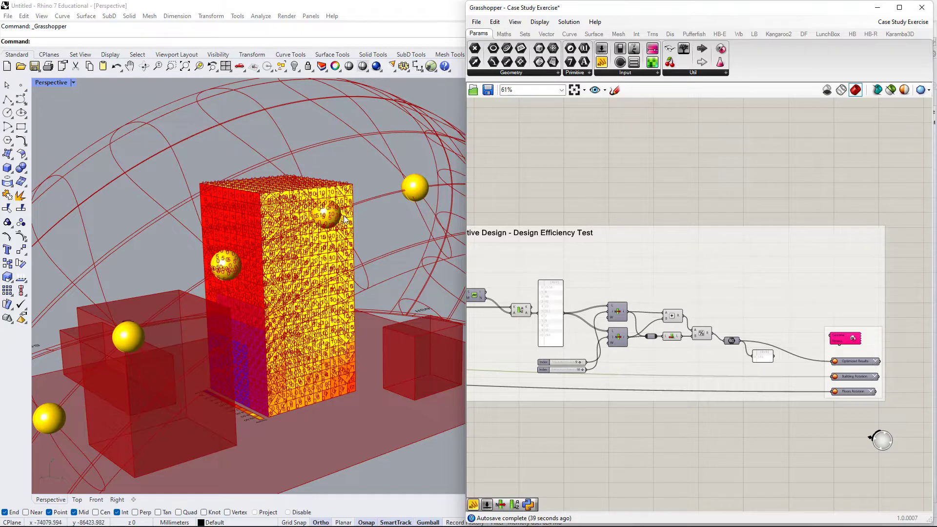
pyautogui.moveTo(347, 216); pyautogui.dragTo(344, 243, button='right')
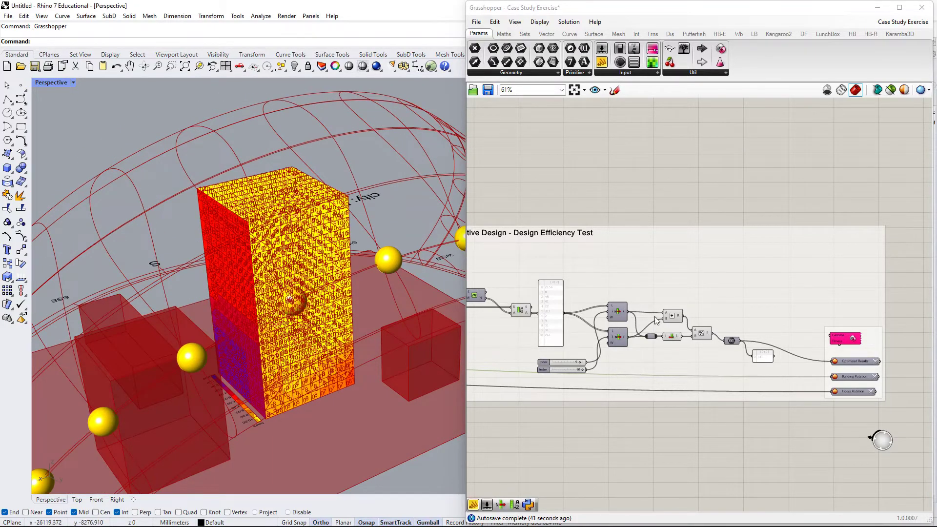
pyautogui.scroll(3, 694, 320)
pyautogui.moveTo(718, 315); pyautogui.dragTo(718, 291)
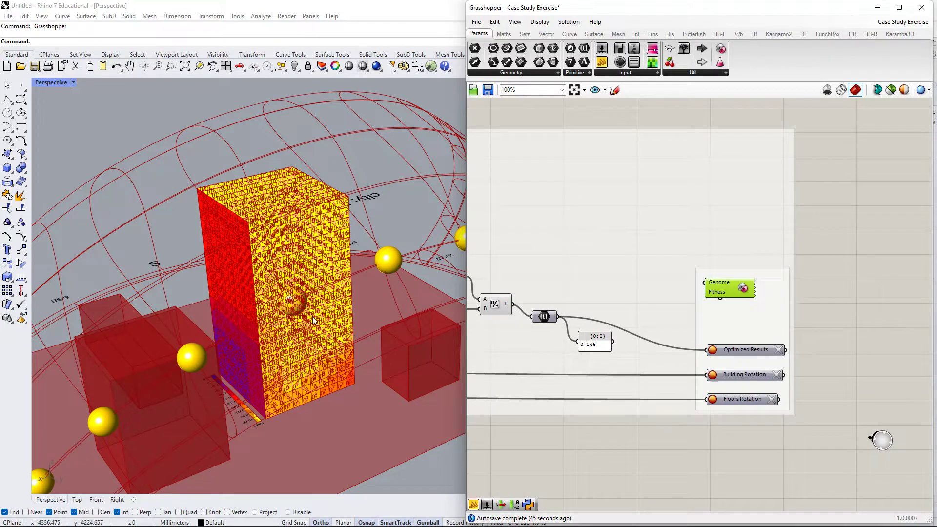
pyautogui.moveTo(571, 348); pyautogui.dragTo(687, 350, button='right')
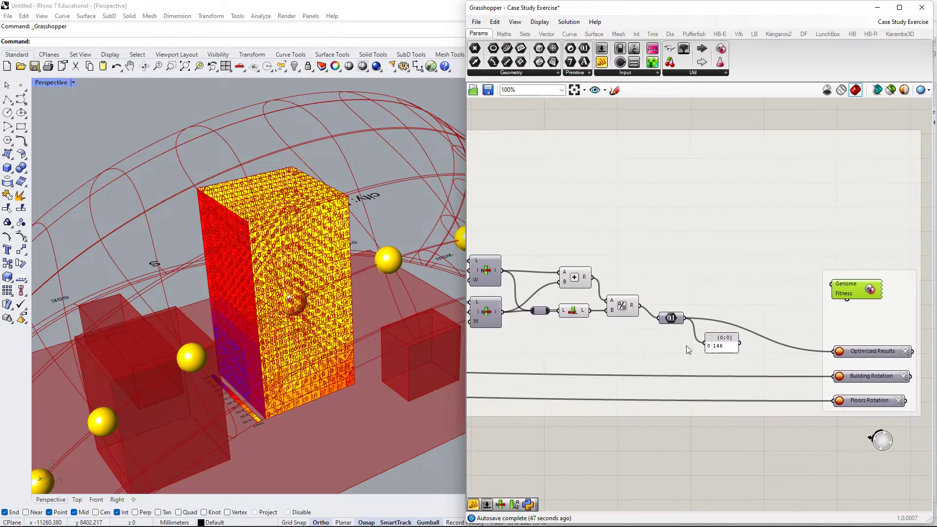
pyautogui.moveTo(764, 345); pyautogui.dragTo(681, 341, button='right')
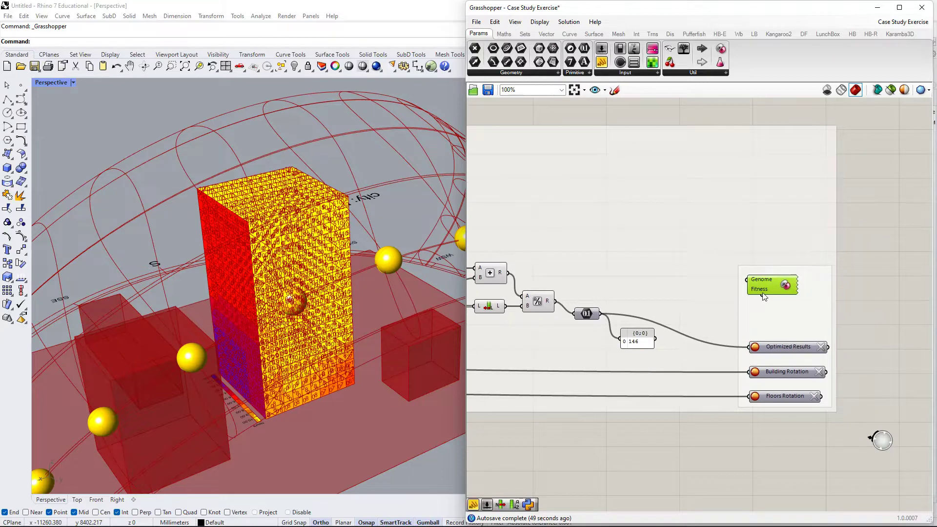
pyautogui.scroll(-1, 764, 296)
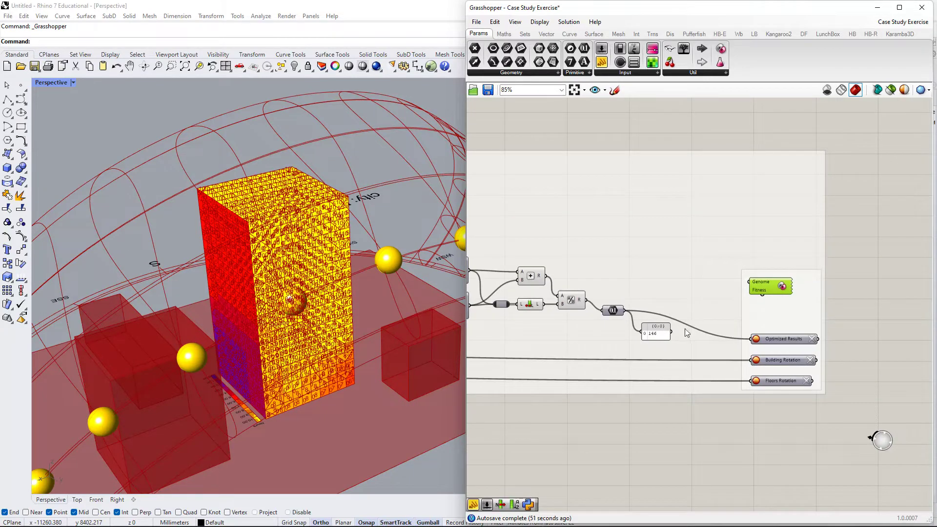
pyautogui.scroll(1, 770, 286)
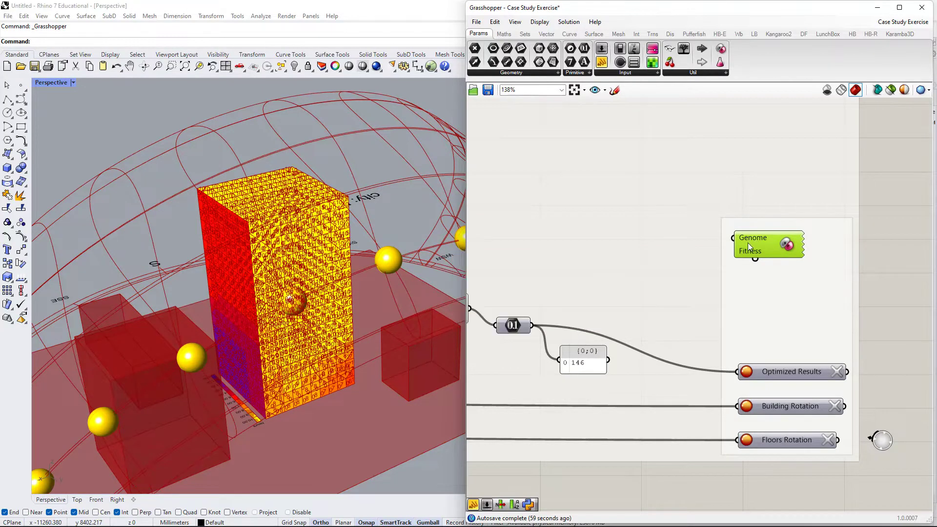
# - Connect the Galapagos Genome input to the Building Rotation slider
pyautogui.scroll(-3, 749, 241)
pyautogui.rightClick(748, 242)
pyautogui.click(769, 249)
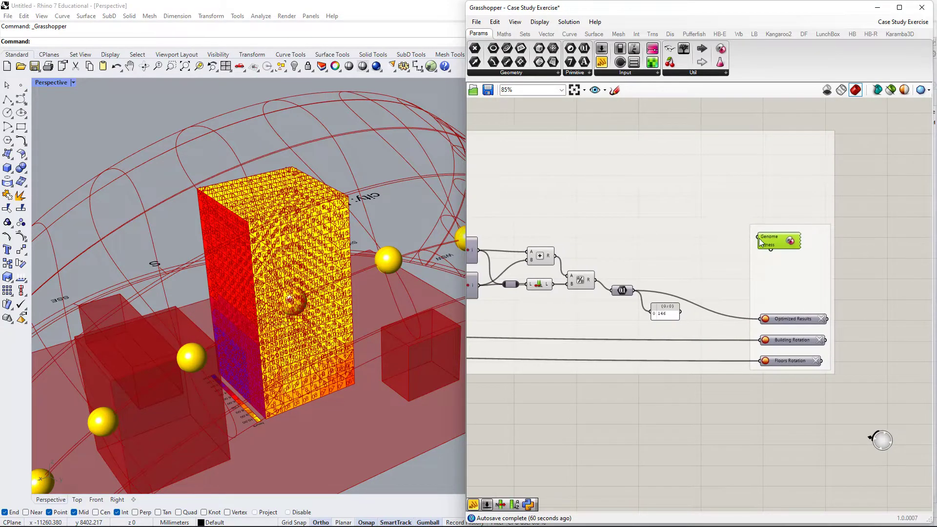
pyautogui.moveTo(757, 240)
pyautogui.mouseDown()
pyautogui.moveTo(751, 247)
pyautogui.moveTo(766, 239)
pyautogui.mouseUp()
pyautogui.moveTo(753, 242); pyautogui.dragTo(512, 268)
pyautogui.scroll(-5, 619, 296)
pyautogui.scroll(5, 635, 298)
pyautogui.scroll(5, 661, 293)
pyautogui.scroll(-2, 650, 285)
pyautogui.moveTo(512, 269); pyautogui.dragTo(553, 269, button='right')
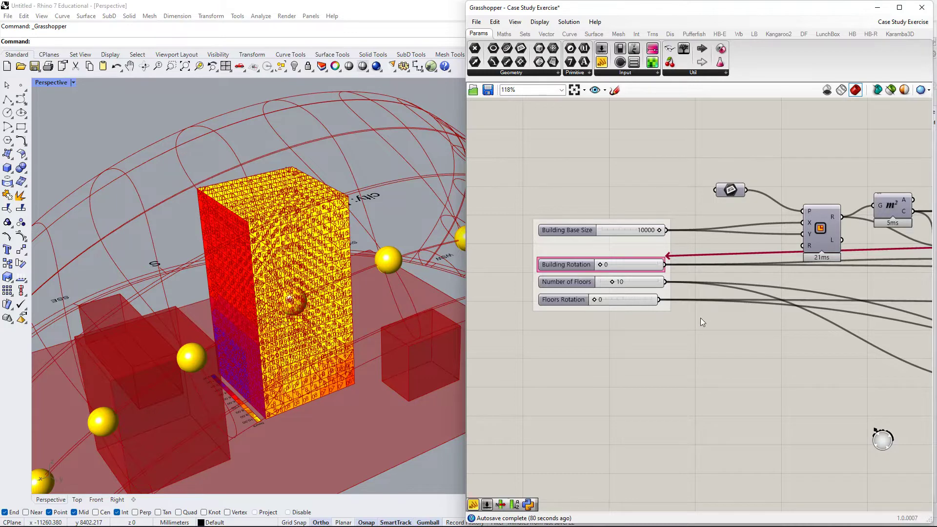
# - Add the Floors Rotation slider to the Galapagos Genome input, keeping the Building Rotation connection
pyautogui.scroll(-6, 860, 362)
pyautogui.moveTo(621, 274); pyautogui.dragTo(788, 285, button='right')
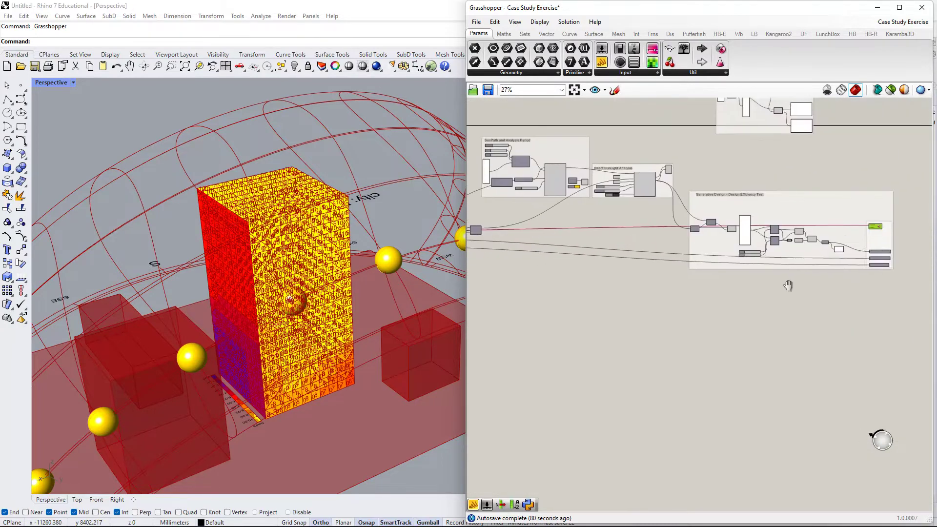
pyautogui.scroll(4, 866, 225)
pyautogui.moveTo(870, 227); pyautogui.dragTo(609, 257)
pyautogui.scroll(4, 672, 271)
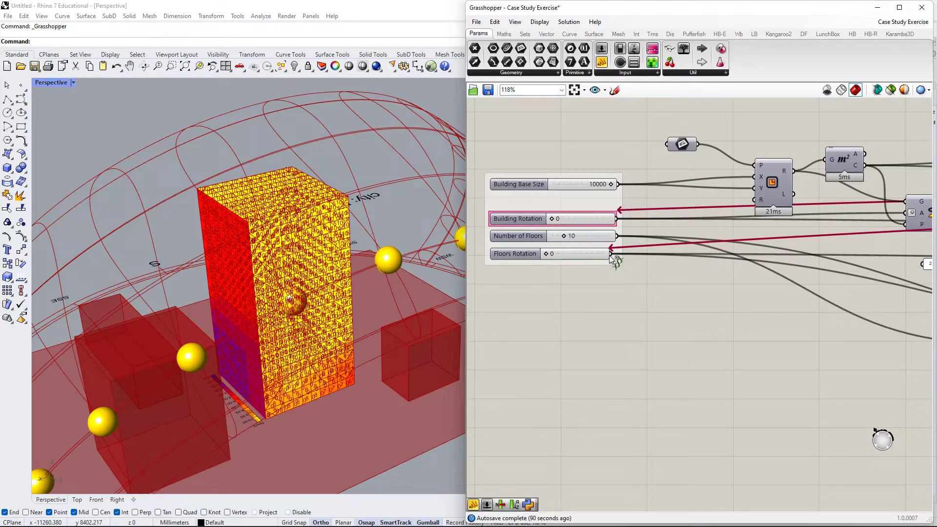
pyautogui.moveTo(610, 257); pyautogui.dragTo(613, 256)
pyautogui.scroll(-3, 774, 311)
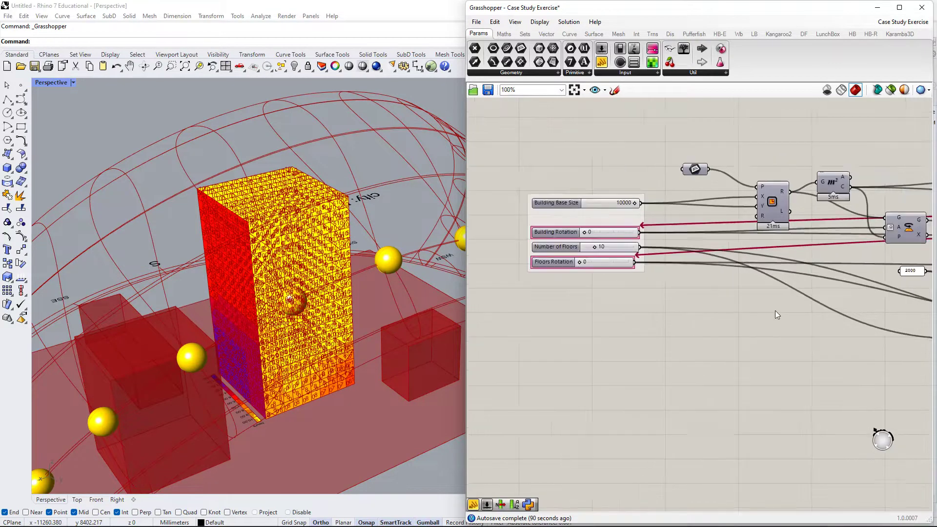
pyautogui.scroll(5, 641, 276)
pyautogui.scroll(3, 605, 275)
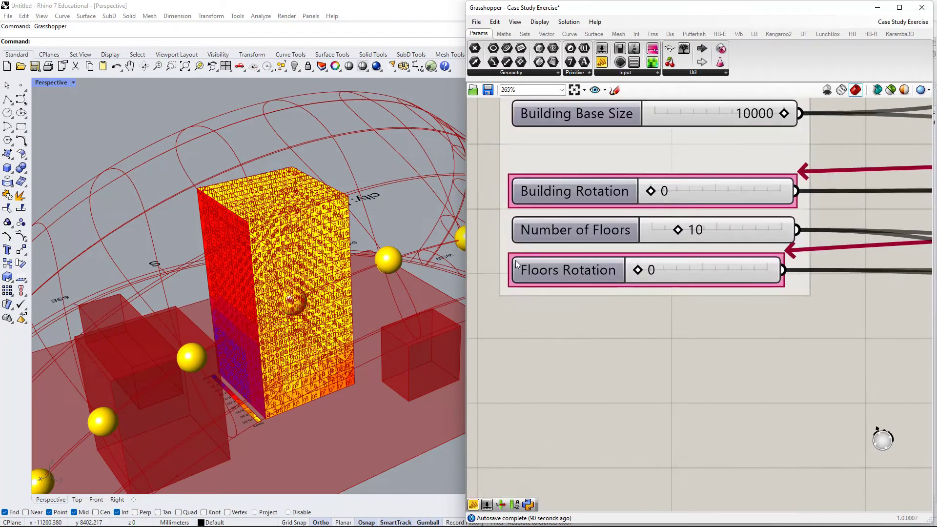
# - Connect the Galapagos Fitness input to the number parameter that follows the division in the Design Efficiency Test group
pyautogui.scroll(-8, 783, 281)
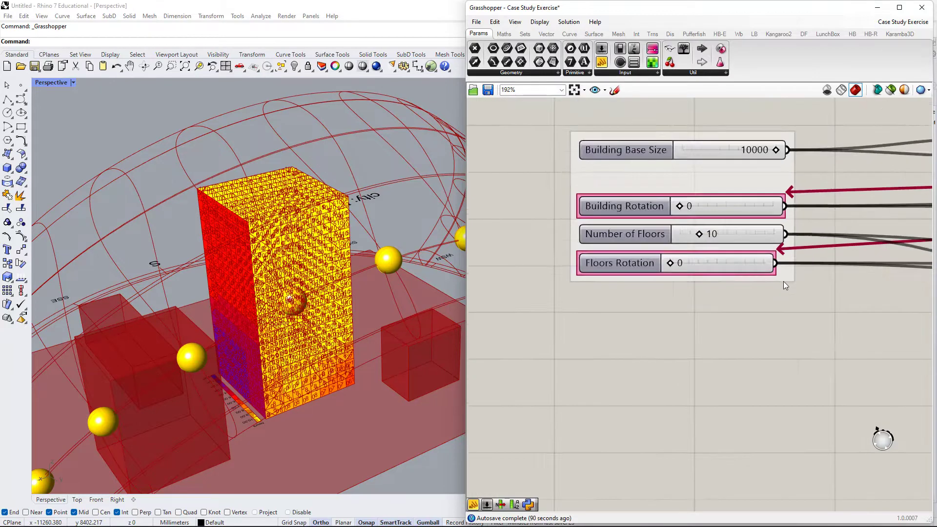
pyautogui.scroll(-1, 874, 297)
pyautogui.moveTo(874, 297); pyautogui.dragTo(575, 223, button='right')
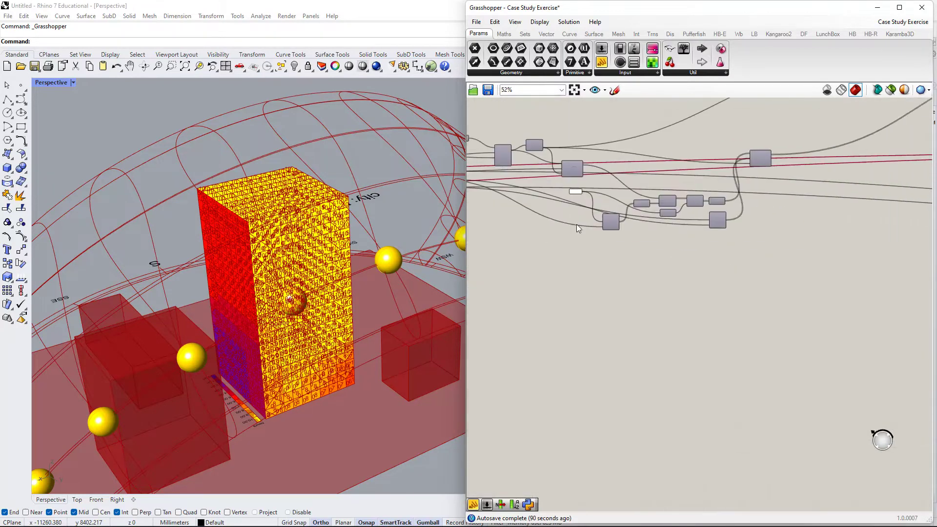
pyautogui.moveTo(878, 268); pyautogui.dragTo(581, 274, button='right')
pyautogui.moveTo(877, 209); pyautogui.dragTo(624, 249, button='right')
pyautogui.moveTo(913, 193); pyautogui.dragTo(806, 228, button='right')
pyautogui.scroll(5, 752, 198)
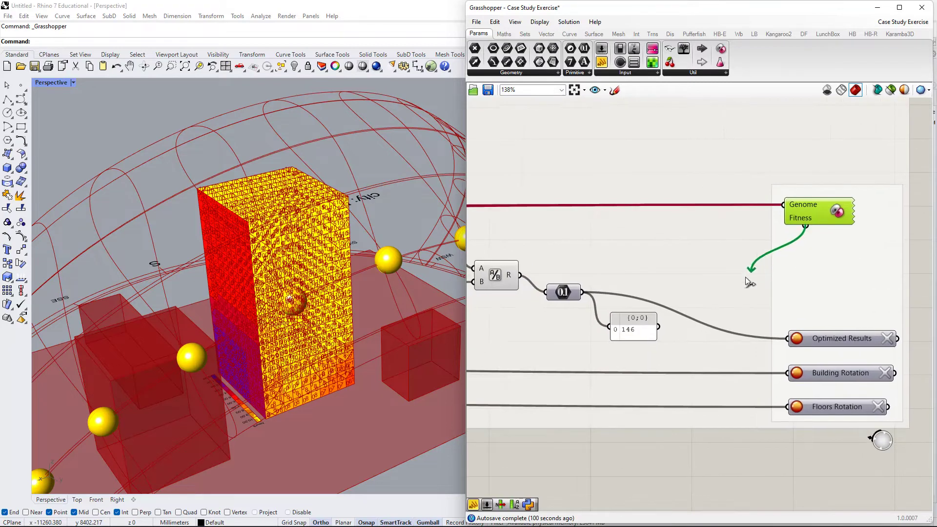
pyautogui.moveTo(745, 277); pyautogui.dragTo(573, 293)
# - Trace the Fitness connection through the efficiency calculation to the value counts, and inspect the result panel and Galapagos component
pyautogui.moveTo(592, 295); pyautogui.dragTo(886, 314, button='right')
pyautogui.scroll(-3, 662, 311)
pyautogui.moveTo(505, 300); pyautogui.dragTo(559, 293, button='right')
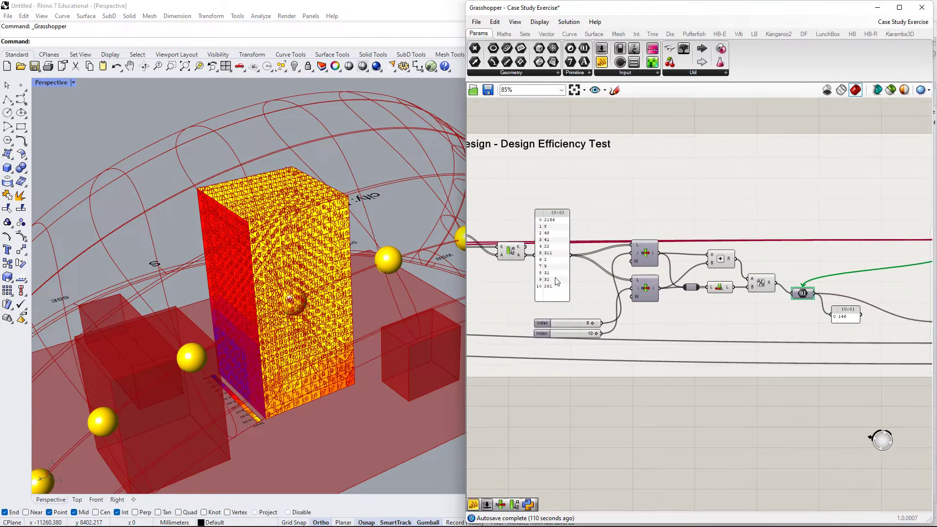
pyautogui.moveTo(824, 318); pyautogui.dragTo(690, 301, button='right')
pyautogui.scroll(3, 698, 269)
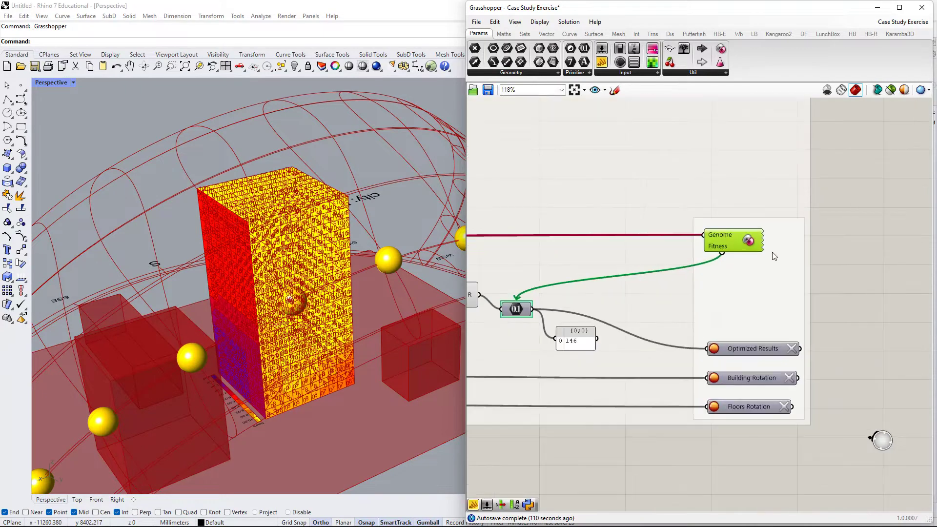
pyautogui.moveTo(721, 241); pyautogui.dragTo(743, 212)
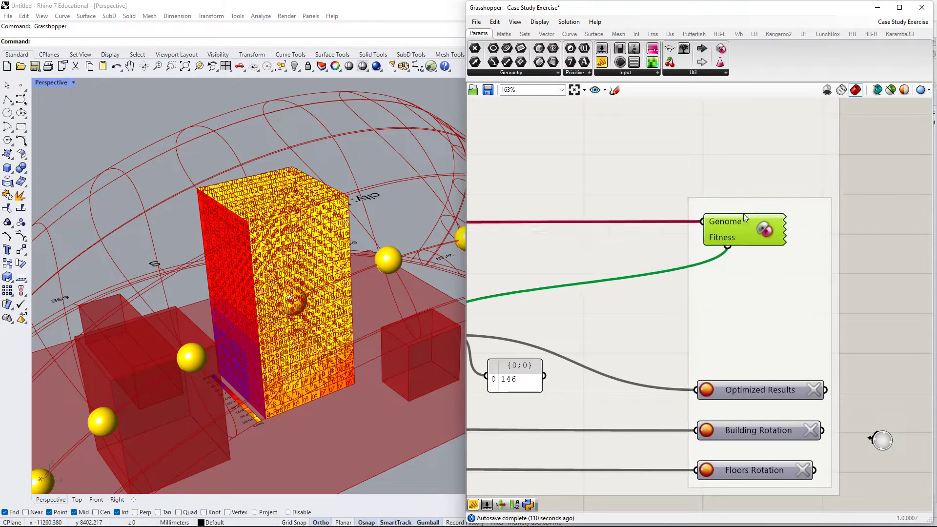
pyautogui.moveTo(531, 380); pyautogui.dragTo(587, 336, button='right')
pyautogui.moveTo(587, 337); pyautogui.dragTo(595, 345)
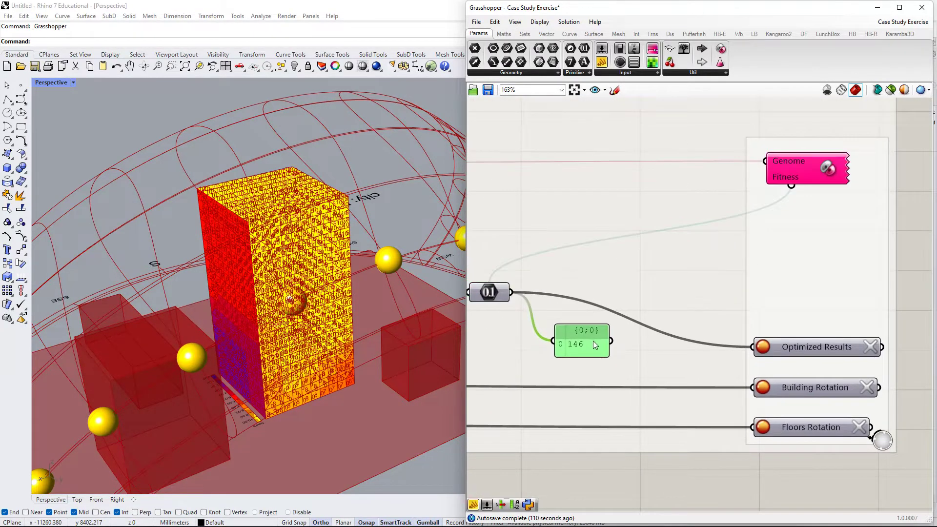
pyautogui.click(814, 173)
# - Follow the Genome wires from Galapagos back to the Building Rotation and Floors Rotation sliders
pyautogui.scroll(-5, 581, 291)
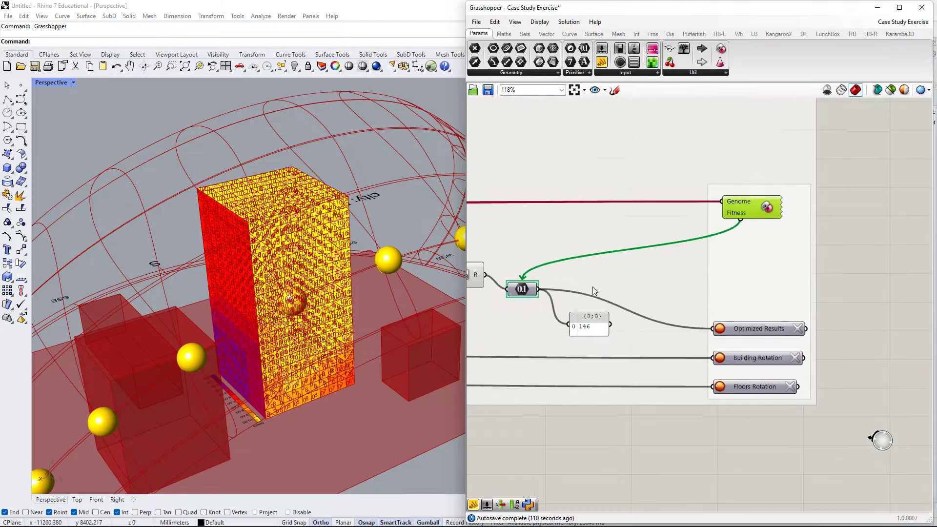
pyautogui.moveTo(570, 289); pyautogui.dragTo(682, 264, button='right')
pyautogui.scroll(4, 671, 271)
pyautogui.scroll(-6, 676, 275)
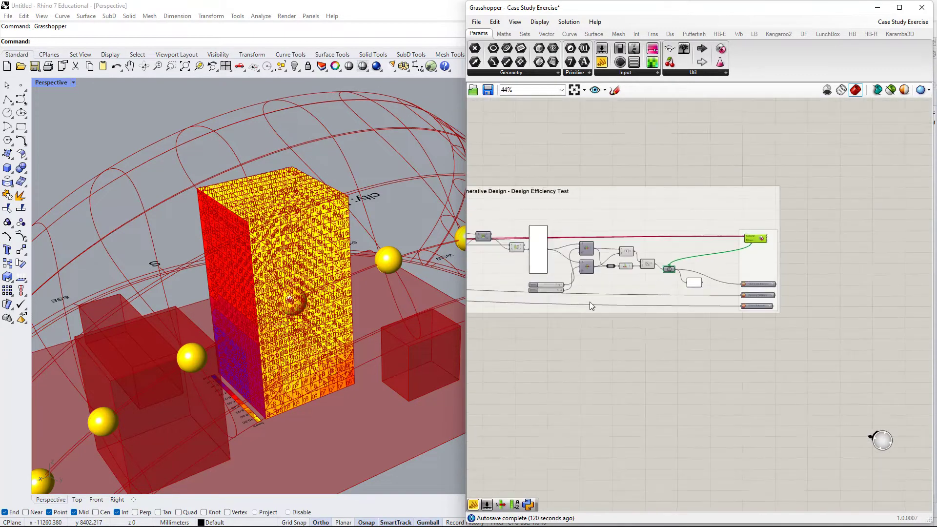
pyautogui.moveTo(589, 302); pyautogui.dragTo(740, 287, button='right')
pyautogui.scroll(3, 741, 290)
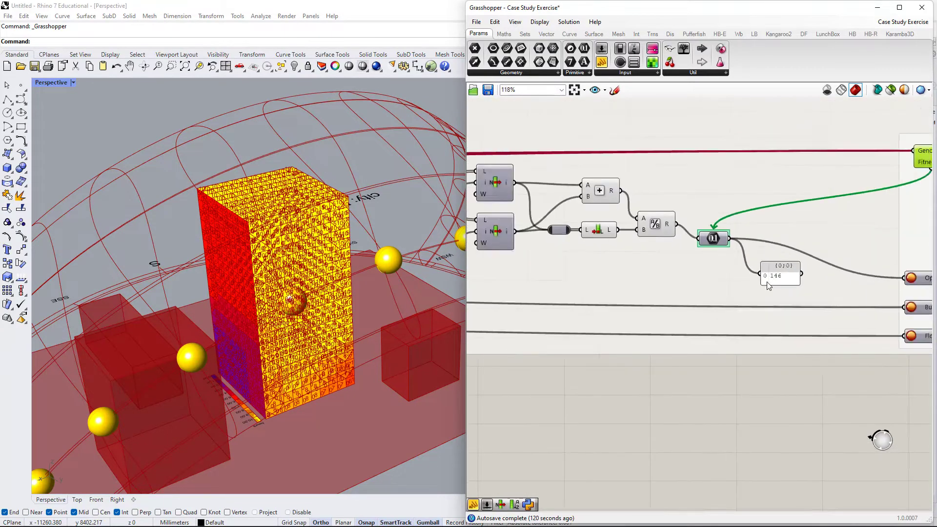
pyautogui.moveTo(602, 271); pyautogui.dragTo(771, 291, button='right')
pyautogui.scroll(-10, 722, 295)
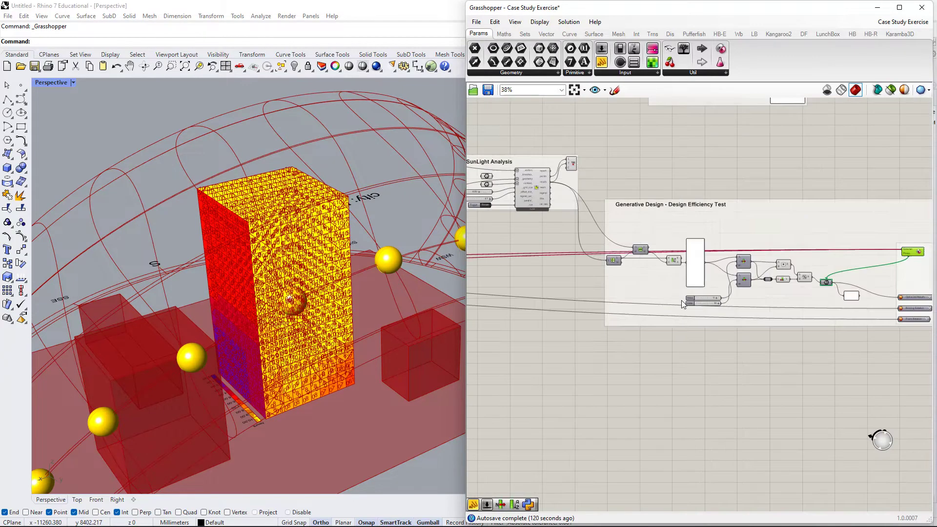
pyautogui.moveTo(490, 307); pyautogui.dragTo(701, 307, button='right')
pyautogui.scroll(5, 656, 309)
pyautogui.scroll(8, 510, 277)
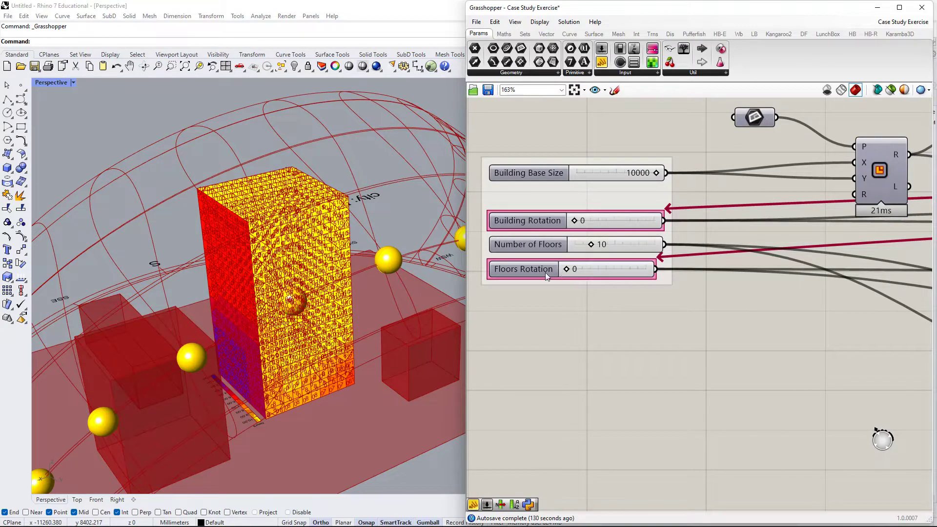
# - Return to the Design Efficiency Test group and compare the efficiency result and value counts with the unrotated tower
pyautogui.moveTo(575, 268); pyautogui.dragTo(576, 265, button='right')
pyautogui.scroll(-15, 639, 277)
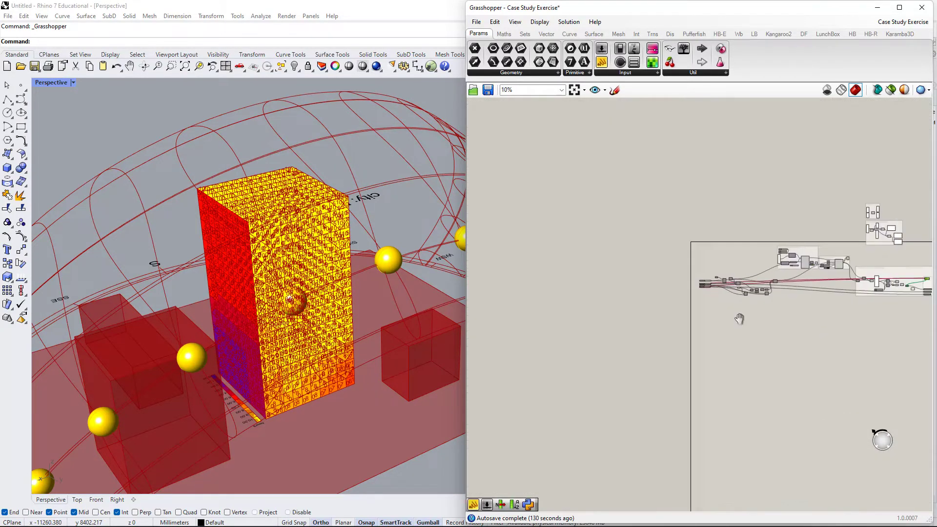
pyautogui.moveTo(738, 318); pyautogui.dragTo(488, 280, button='right')
pyautogui.scroll(5, 664, 255)
pyautogui.scroll(6, 667, 255)
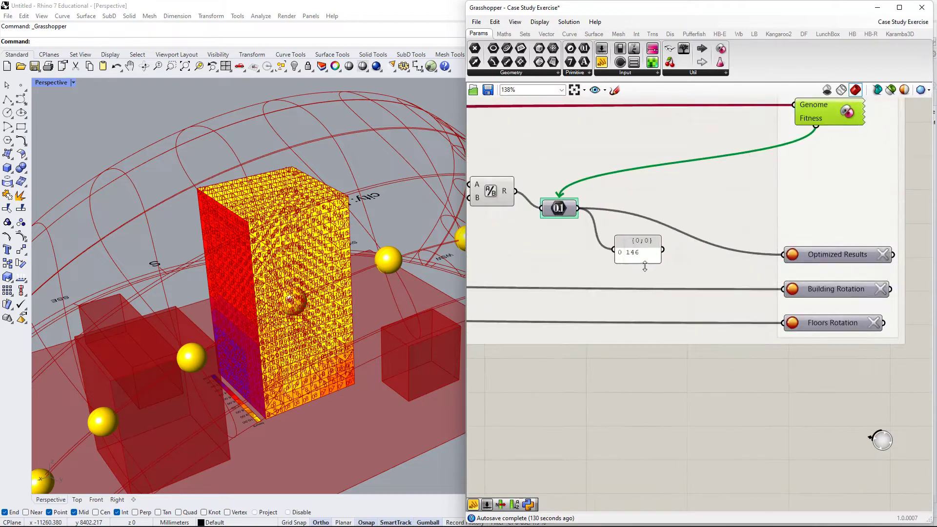
pyautogui.scroll(-3, 723, 263)
pyautogui.scroll(2, 737, 266)
pyautogui.scroll(2, 569, 251)
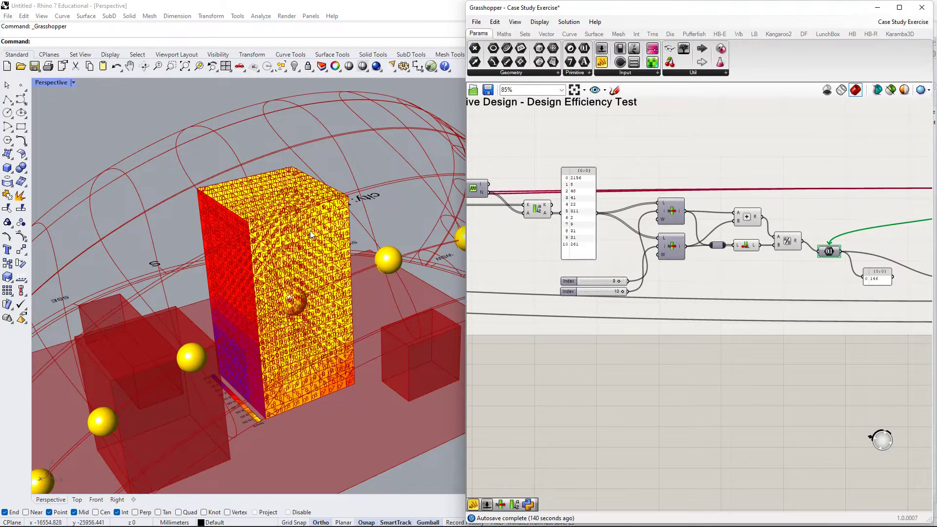
# - Set the Building Rotation slider to 28 and the Floors Rotation slider to 17
pyautogui.scroll(-6, 665, 300)
pyautogui.moveTo(650, 342); pyautogui.dragTo(927, 322, button='right')
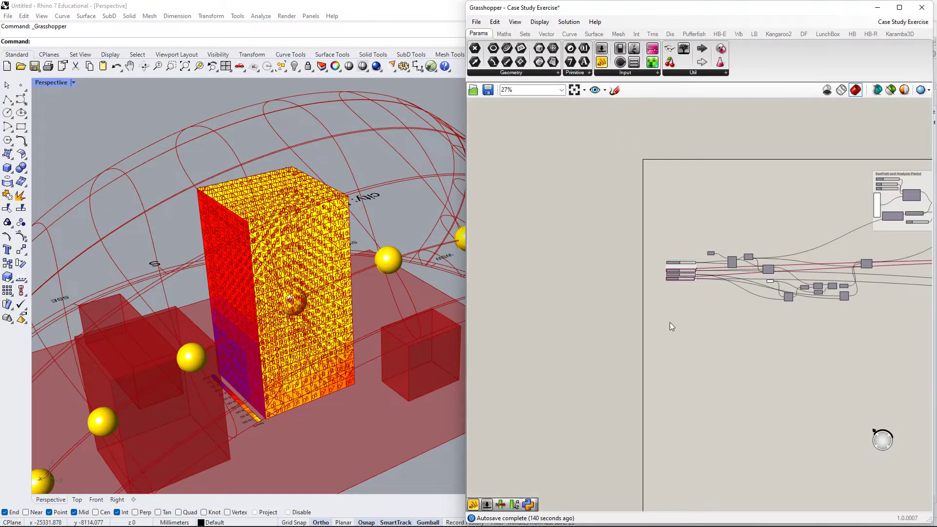
pyautogui.rightClick(669, 328)
pyautogui.scroll(9, 679, 276)
pyautogui.moveTo(710, 291); pyautogui.dragTo(701, 313, button='right')
pyautogui.scroll(4, 678, 283)
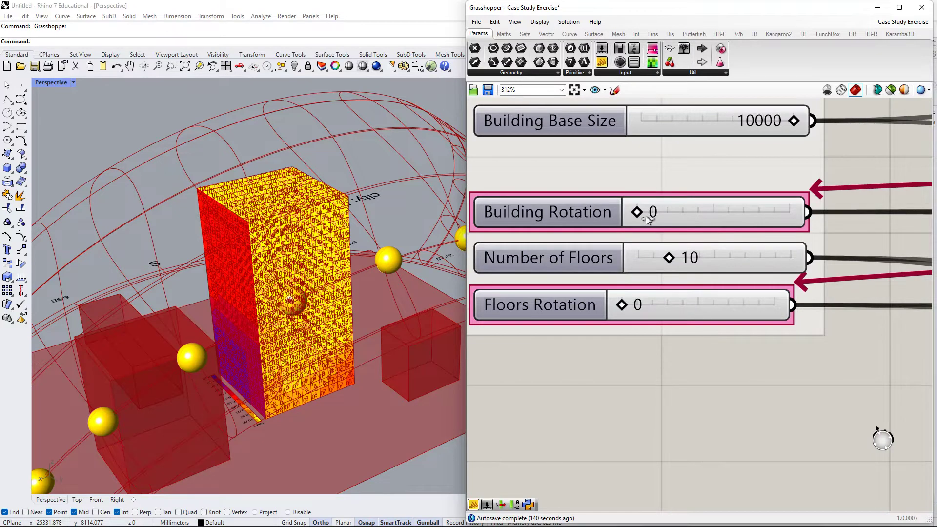
pyautogui.moveTo(642, 216); pyautogui.dragTo(689, 218)
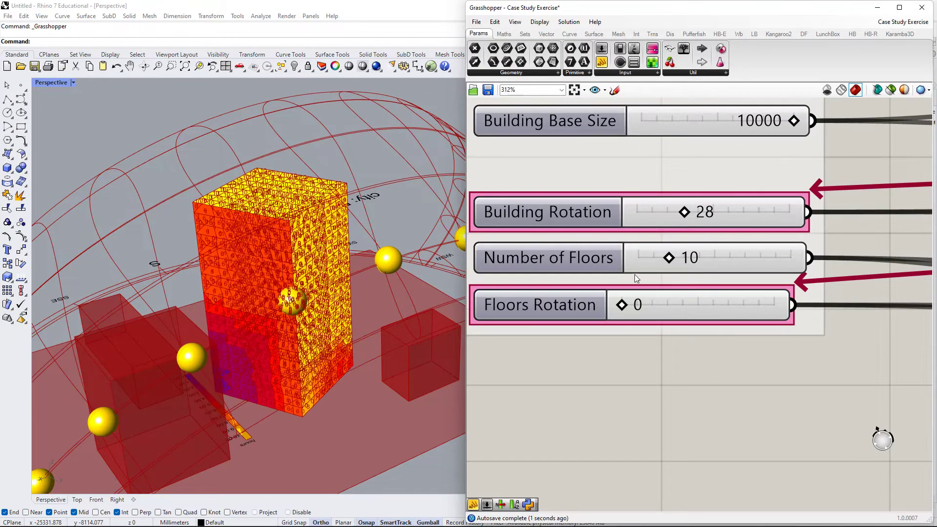
pyautogui.moveTo(647, 305); pyautogui.dragTo(657, 309)
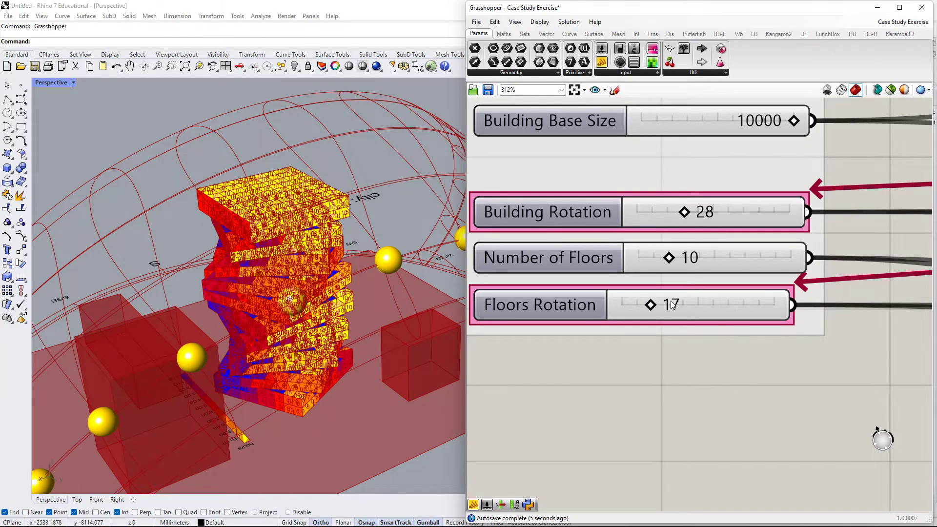
# - Examine the rotated tower and its efficiency result in the Design Efficiency Test group
pyautogui.scroll(-5, 695, 305)
pyautogui.scroll(-1, 831, 317)
pyautogui.moveTo(224, 278); pyautogui.dragTo(181, 244, button='right')
pyautogui.scroll(-5, 885, 352)
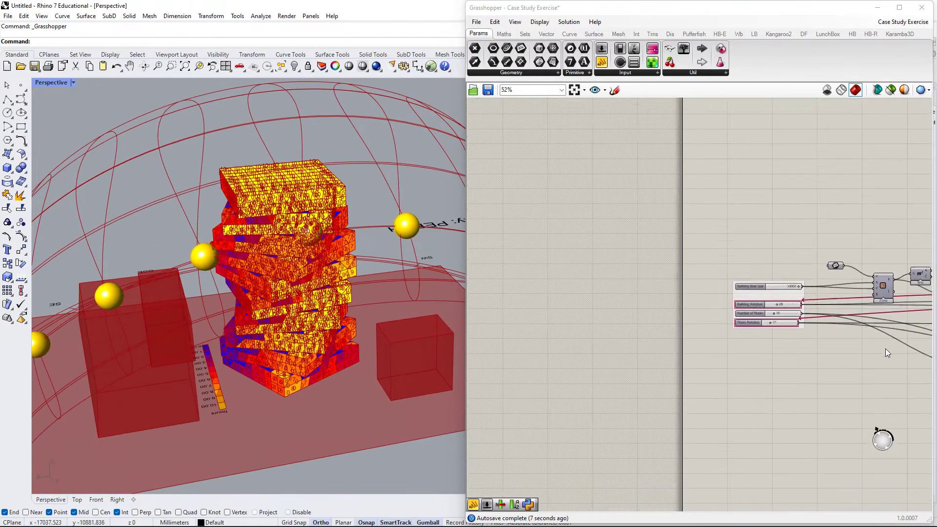
pyautogui.moveTo(886, 352); pyautogui.dragTo(561, 288, button='right')
pyautogui.moveTo(786, 299); pyautogui.dragTo(548, 280, button='right')
pyautogui.scroll(3, 698, 224)
pyautogui.scroll(-4, 782, 256)
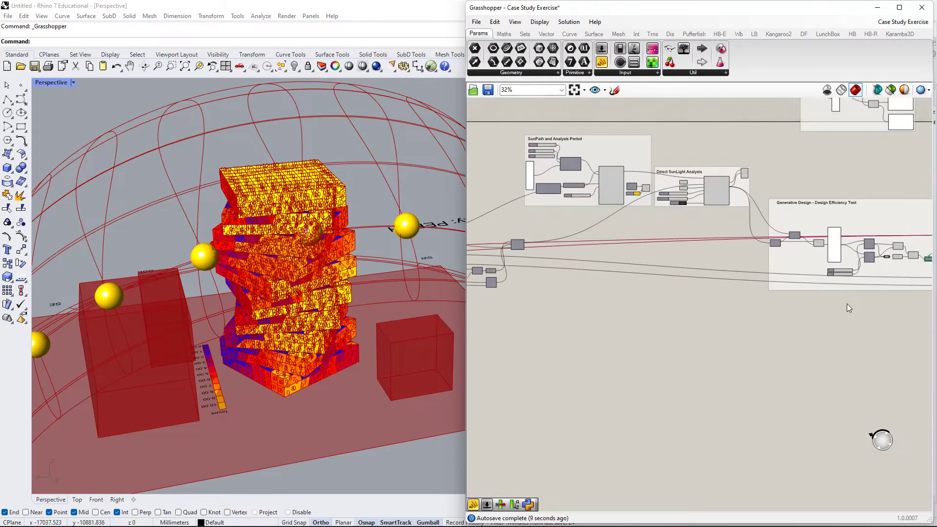
pyautogui.moveTo(847, 305); pyautogui.dragTo(663, 292, button='right')
pyautogui.scroll(7, 754, 257)
pyautogui.scroll(-3, 732, 268)
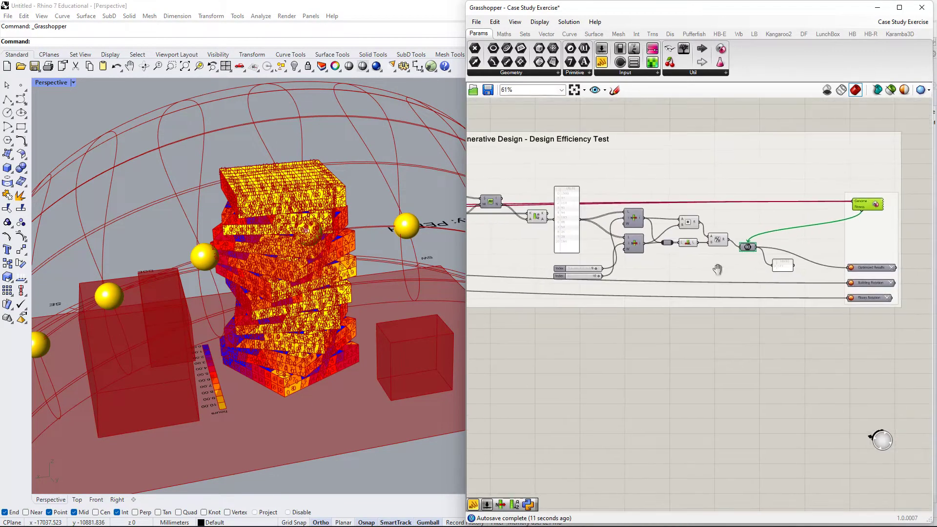
pyautogui.scroll(3, 774, 268)
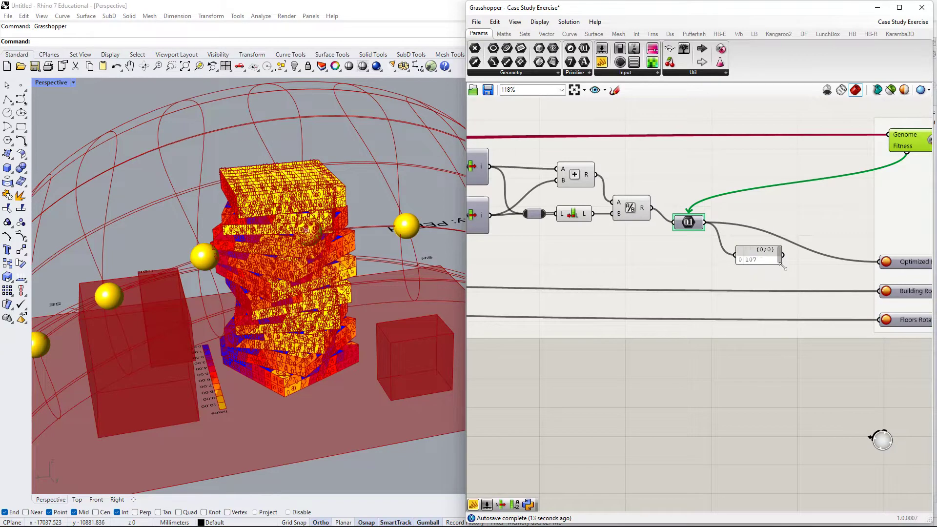
pyautogui.scroll(-3, 561, 281)
pyautogui.scroll(-4, 546, 283)
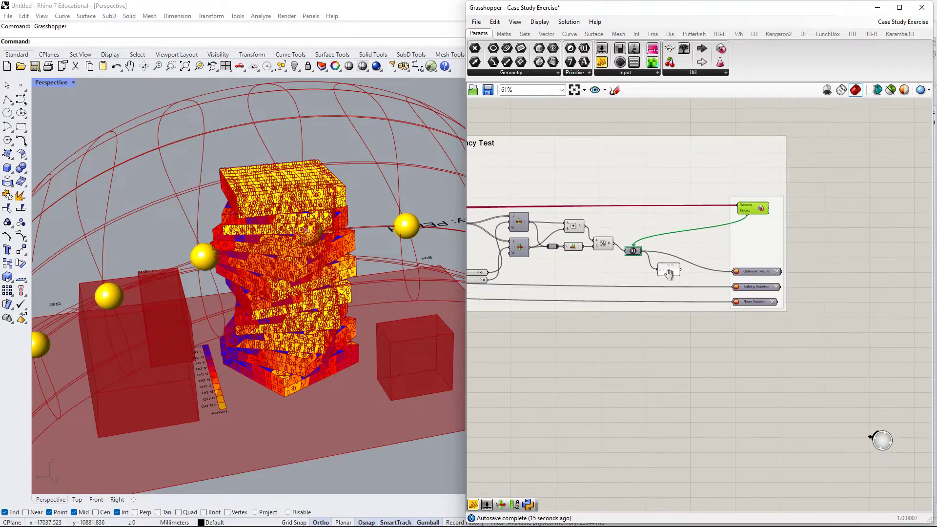
# - Set the Floors Rotation slider to 5
pyautogui.scroll(10, 545, 286)
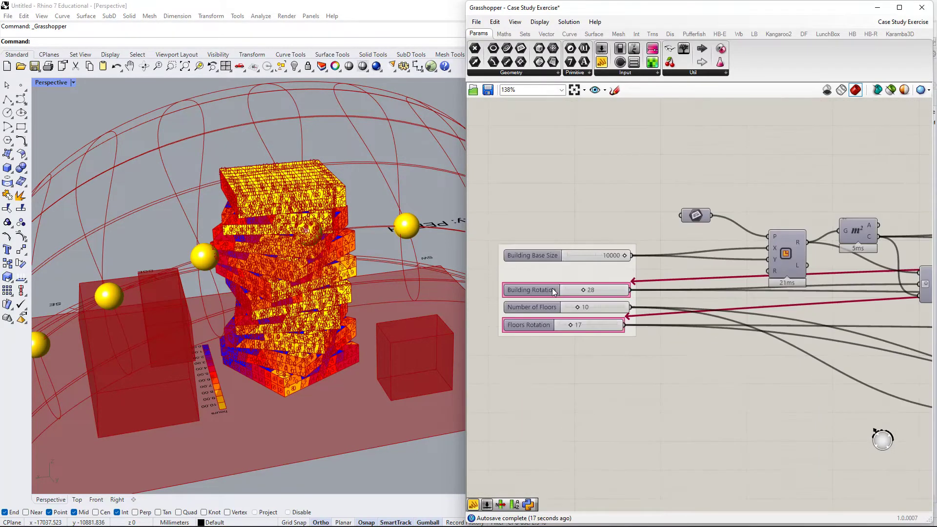
pyautogui.moveTo(587, 370); pyautogui.dragTo(569, 371)
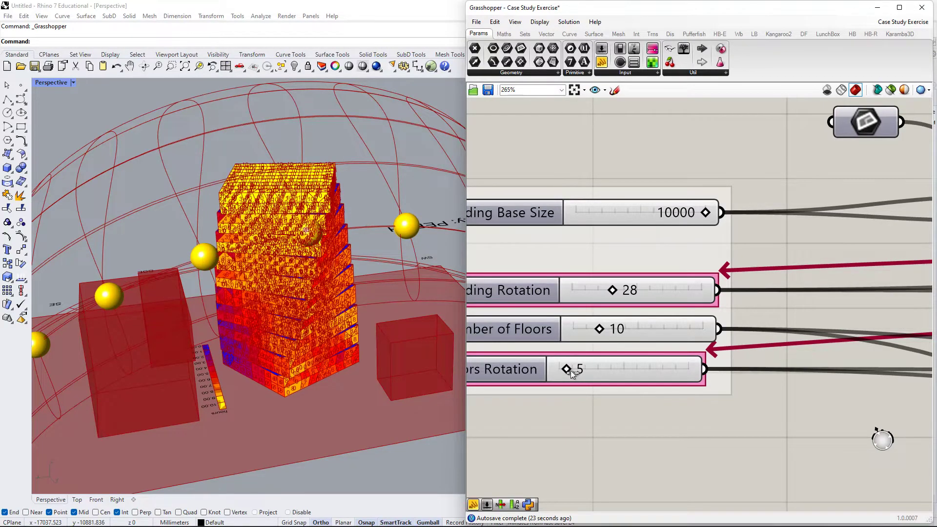
# - Examine the less twisted tower from the side and check its efficiency result in the Design Efficiency Test group
pyautogui.scroll(-5, 590, 358)
pyautogui.scroll(-3, 345, 288)
pyautogui.moveTo(345, 288); pyautogui.dragTo(312, 259, button='right')
pyautogui.scroll(-4, 669, 347)
pyautogui.moveTo(798, 374); pyautogui.dragTo(396, 308, button='right')
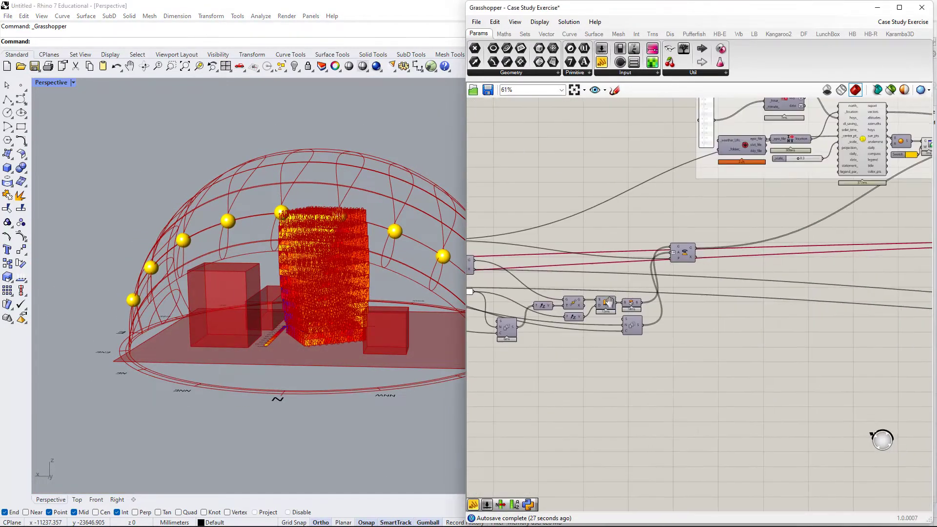
pyautogui.moveTo(800, 332); pyautogui.dragTo(558, 307, button='right')
pyautogui.moveTo(713, 299); pyautogui.dragTo(264, 292, button='right')
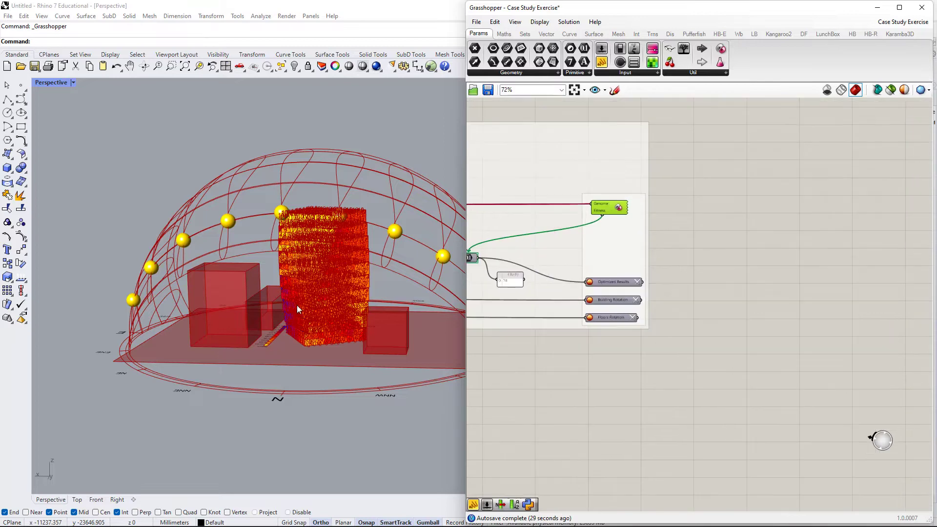
pyautogui.scroll(4, 297, 305)
pyautogui.scroll(2, 542, 283)
pyautogui.scroll(3, 650, 325)
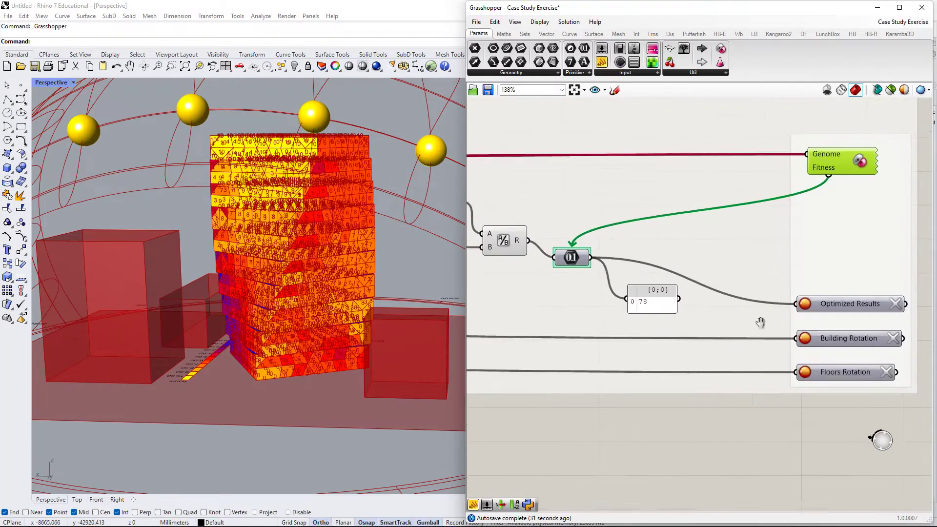
pyautogui.scroll(2, 778, 325)
pyautogui.moveTo(778, 326); pyautogui.dragTo(779, 313)
pyautogui.scroll(-2, 774, 293)
pyautogui.scroll(-2, 768, 300)
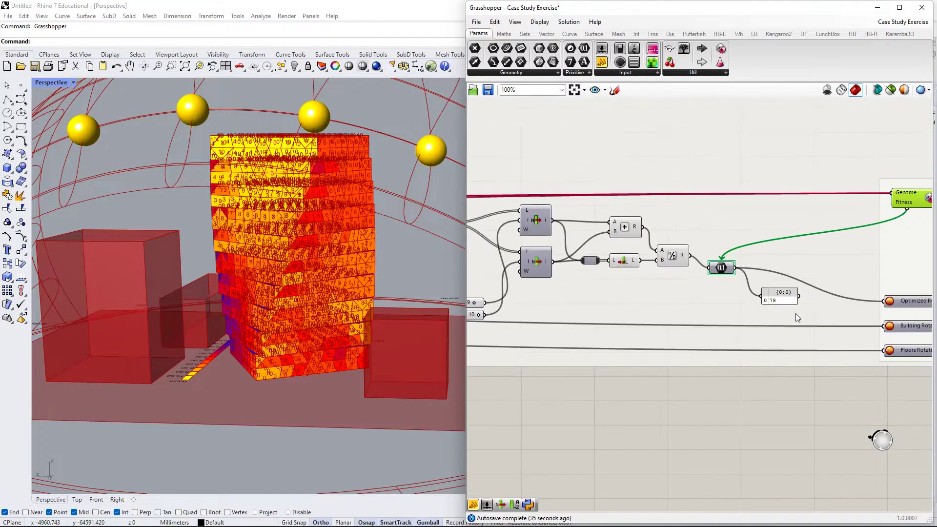
# - Open the Galapagos editor, keep the fitness on Maximize, and start the evolutionary solver
pyautogui.moveTo(794, 315); pyautogui.dragTo(619, 329, button='right')
pyautogui.doubleClick(751, 215)
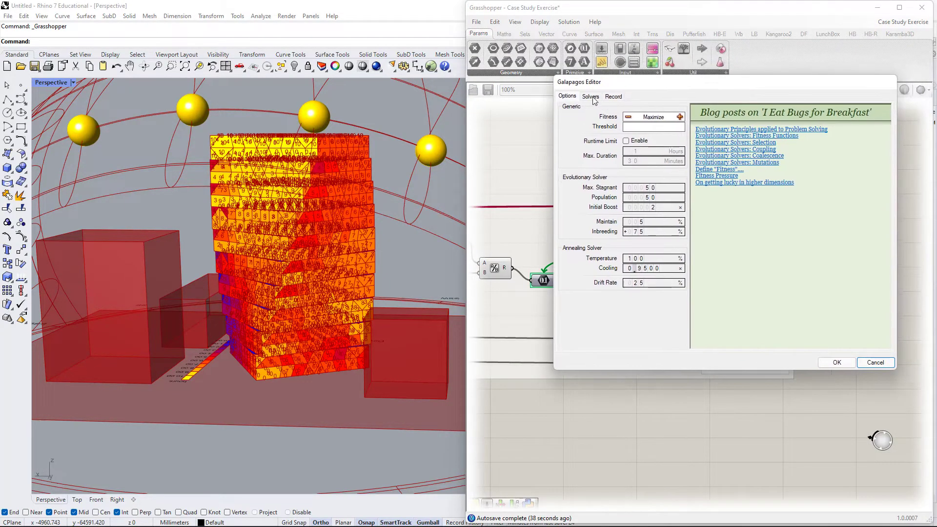
pyautogui.moveTo(619, 84); pyautogui.dragTo(637, 67)
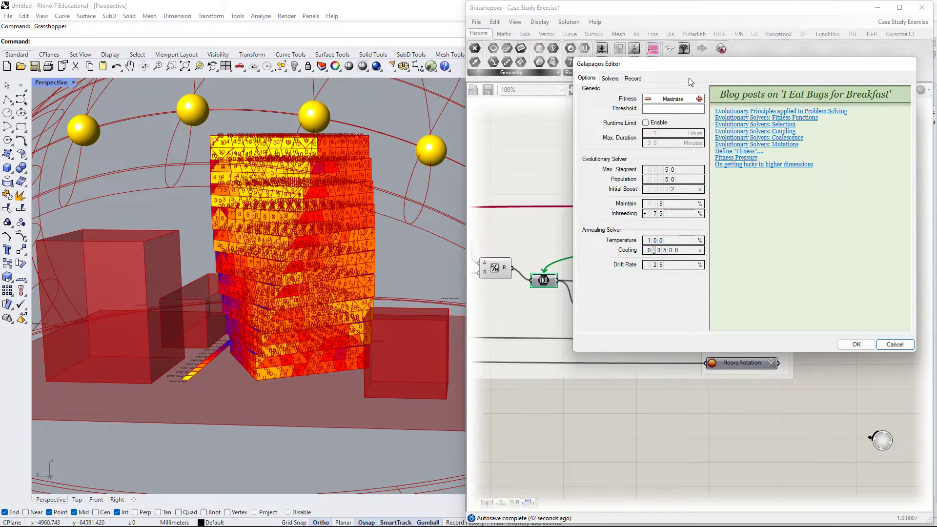
pyautogui.click(610, 78)
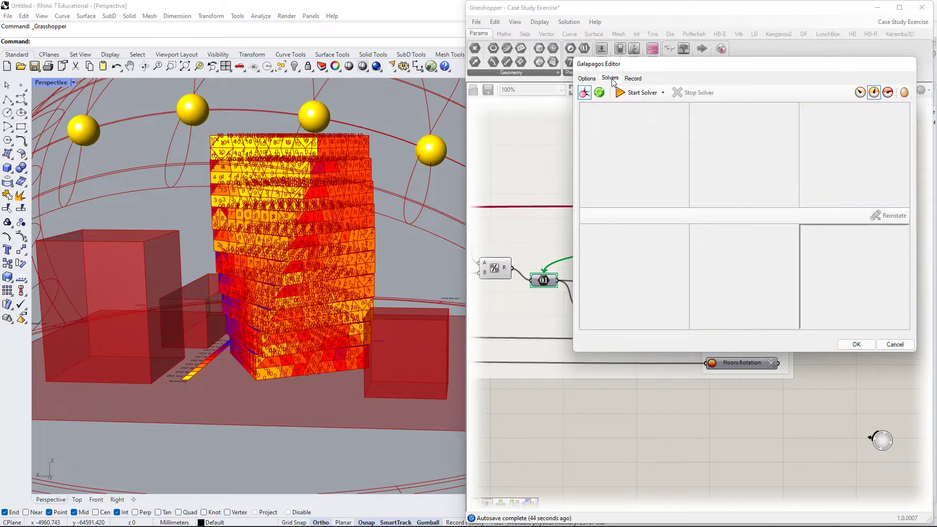
pyautogui.click(639, 92)
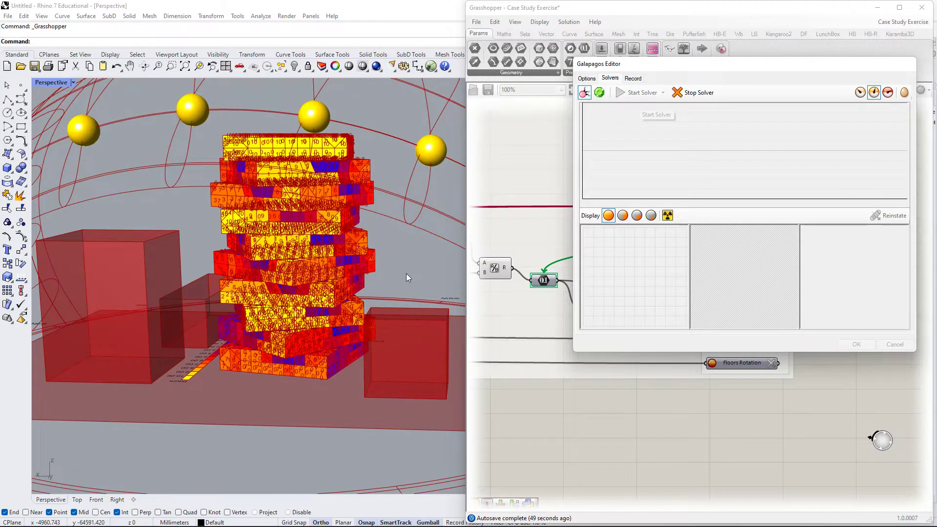
# - Keep the Design Efficiency Test group in view while the solver runs, and stop the solver at generation 2
pyautogui.scroll(-2, 614, 364)
pyautogui.moveTo(604, 411); pyautogui.dragTo(613, 452, button='right')
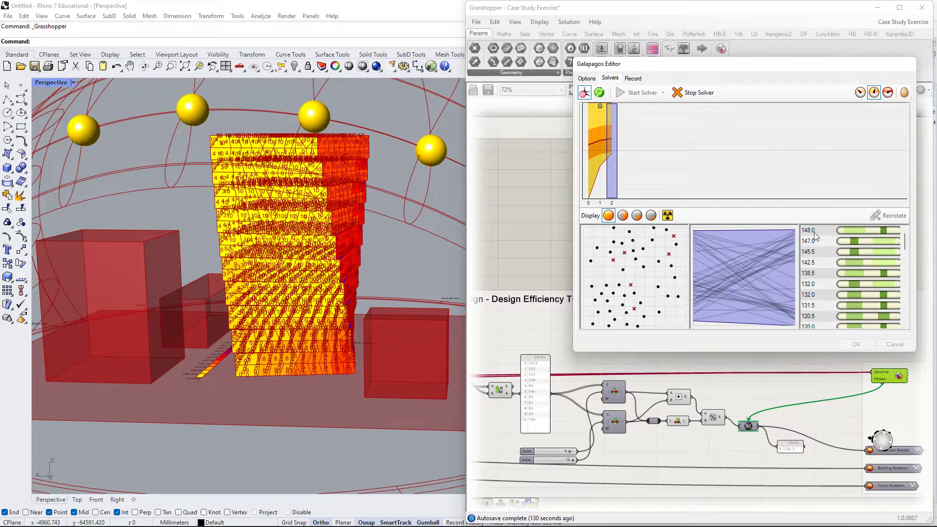
pyautogui.click(690, 93)
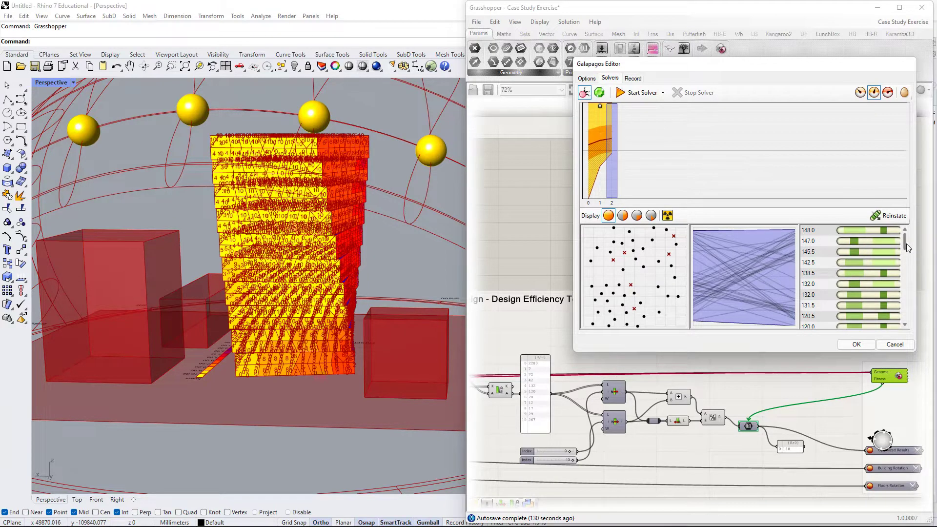
# - Review the solver's ranked genomes, extending the selection in the fitness graph to cover generations 0 to 2
pyautogui.moveTo(906, 244); pyautogui.dragTo(908, 327)
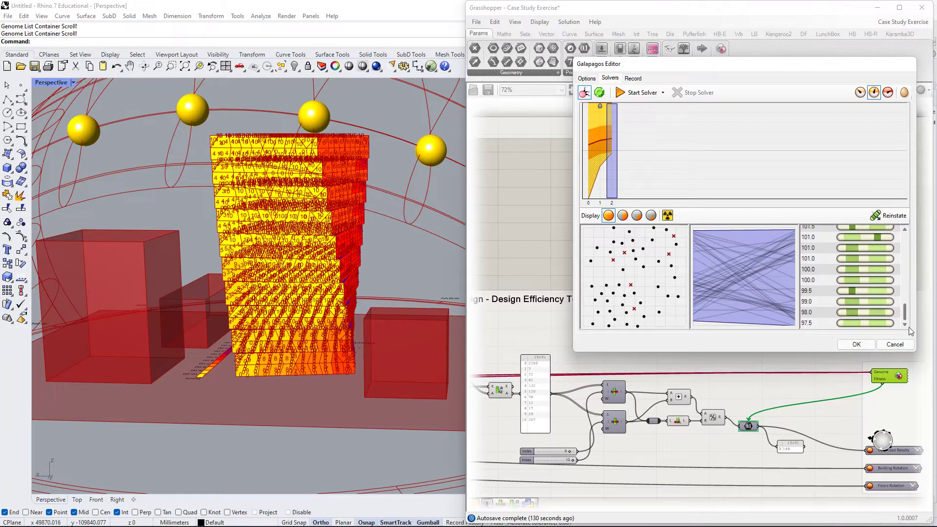
pyautogui.moveTo(615, 123); pyautogui.dragTo(553, 140)
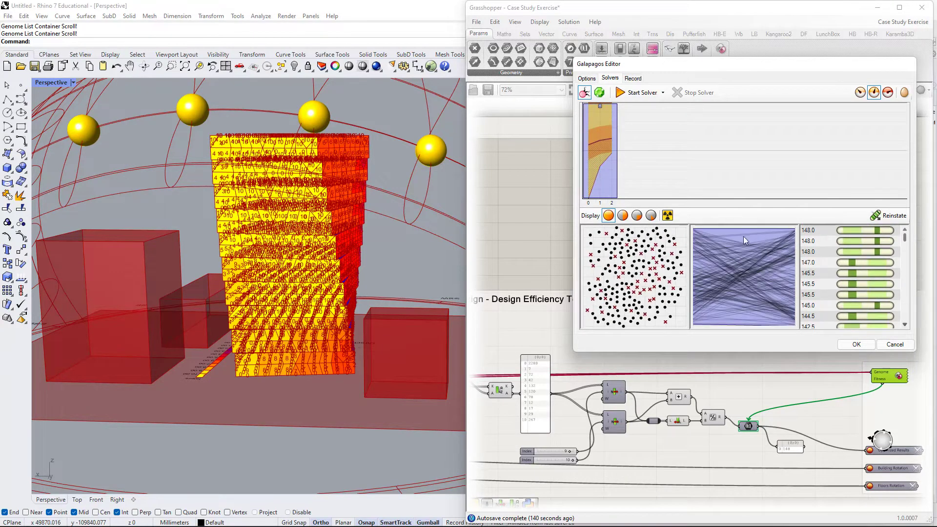
pyautogui.moveTo(905, 239); pyautogui.dragTo(911, 221)
# - Reinstate the lowest-ranked genome, 52.0, from the genome list to preview the least efficient tower
pyautogui.click(866, 316)
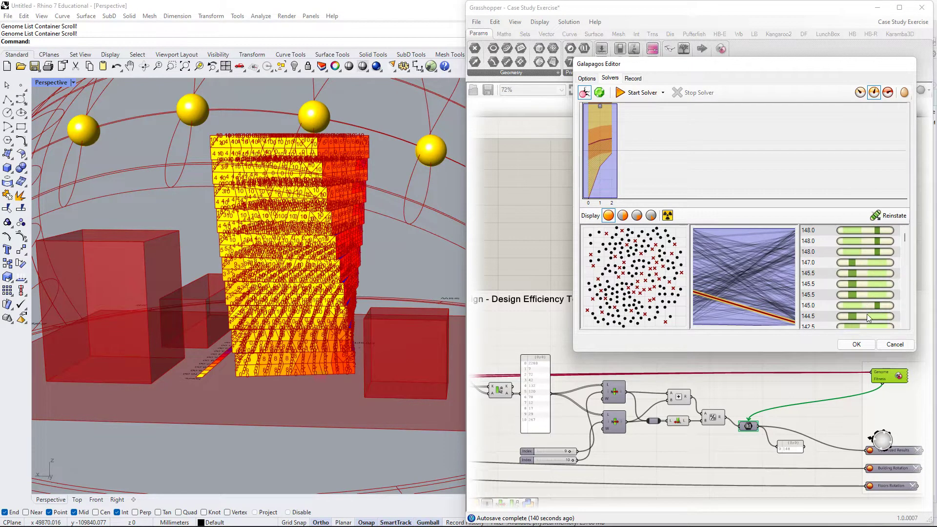
pyautogui.moveTo(905, 238); pyautogui.dragTo(898, 335)
pyautogui.click(882, 325)
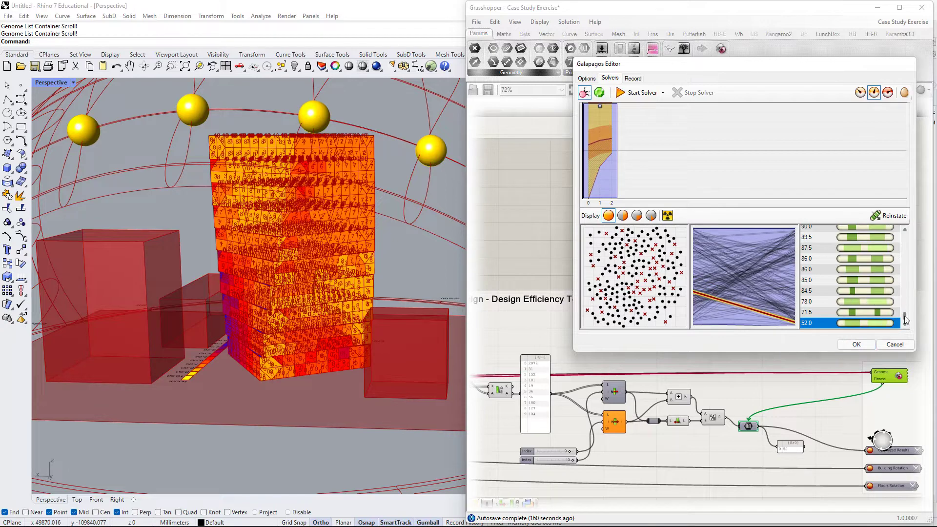
# - Reinstate the top-ranked genome, 148.0, and accept the Galapagos editor
pyautogui.moveTo(905, 319); pyautogui.dragTo(904, 230)
pyautogui.click(896, 230)
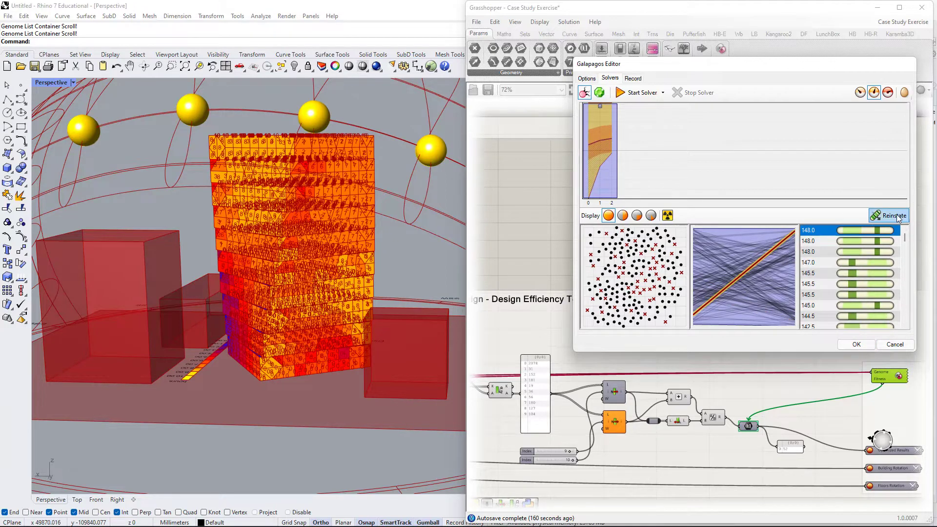
pyautogui.click(896, 216)
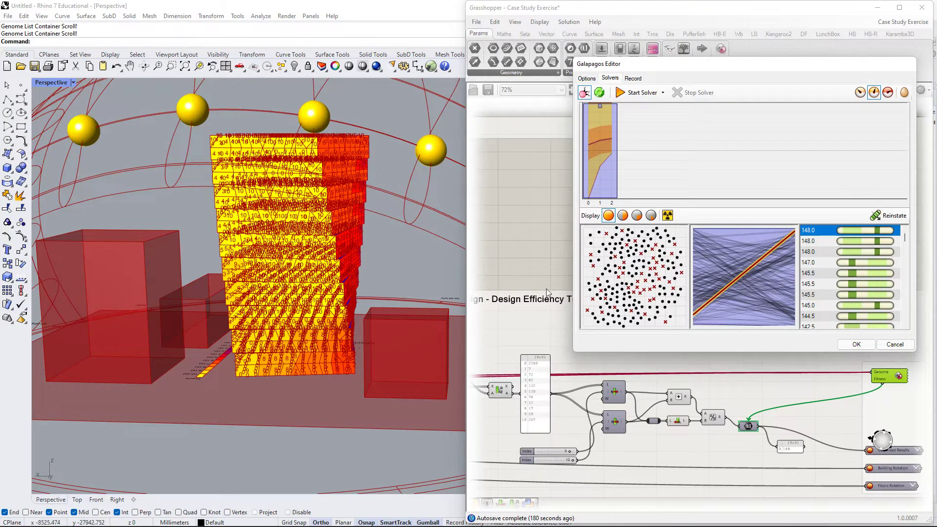
pyautogui.click(858, 345)
# - Trace the sunlight analysis results into the Design Efficiency Test group and compare its counting components with the Count Number of repeated elements group
pyautogui.scroll(-3, 556, 227)
pyautogui.moveTo(569, 210); pyautogui.dragTo(669, 334, button='right')
pyautogui.moveTo(634, 265); pyautogui.dragTo(631, 224, button='right')
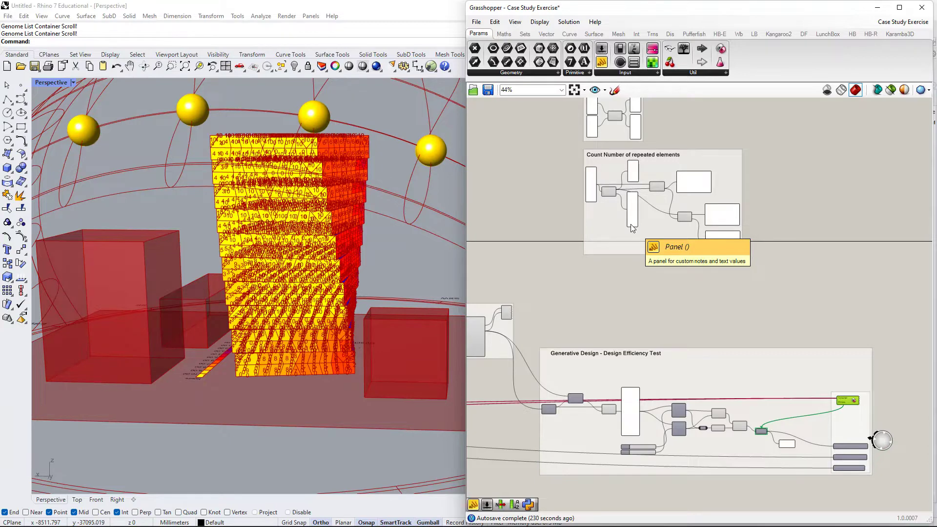
pyautogui.moveTo(634, 233); pyautogui.dragTo(700, 199, button='right')
pyautogui.scroll(1, 653, 364)
pyautogui.scroll(-2, 655, 365)
pyautogui.scroll(7, 544, 316)
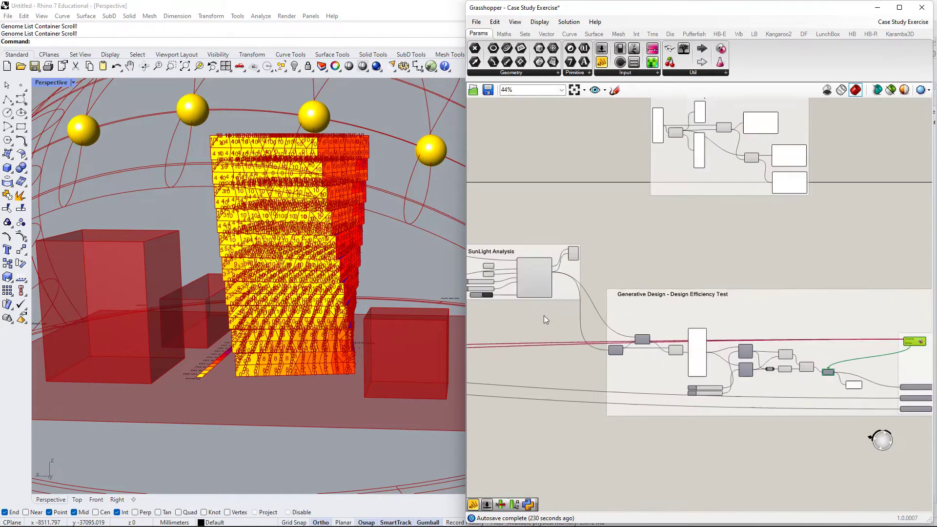
pyautogui.moveTo(561, 249); pyautogui.dragTo(569, 292, button='right')
pyautogui.scroll(-1, 806, 402)
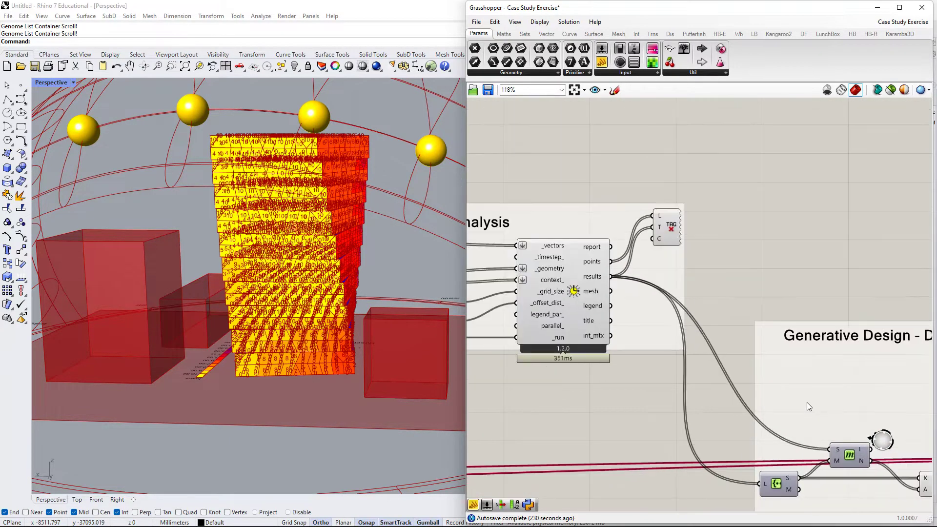
pyautogui.moveTo(807, 402); pyautogui.dragTo(683, 325, button='right')
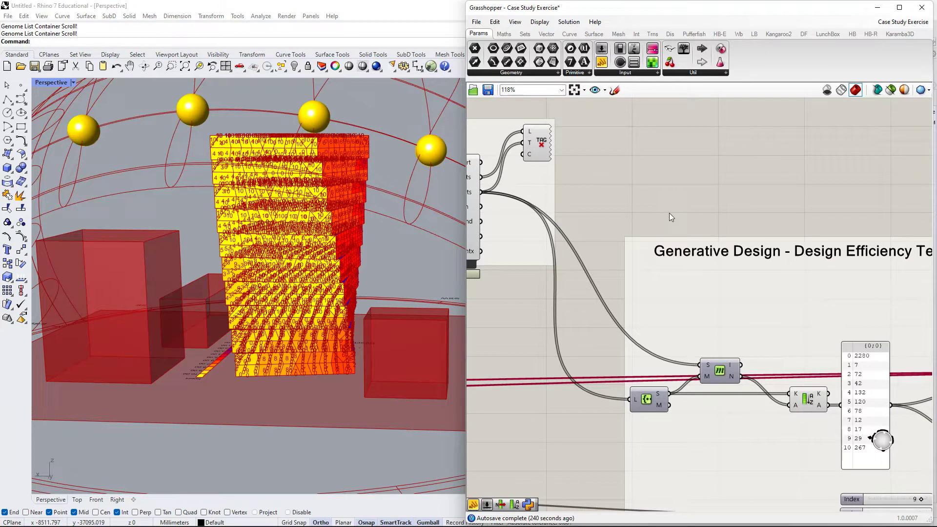
pyautogui.scroll(-2, 669, 212)
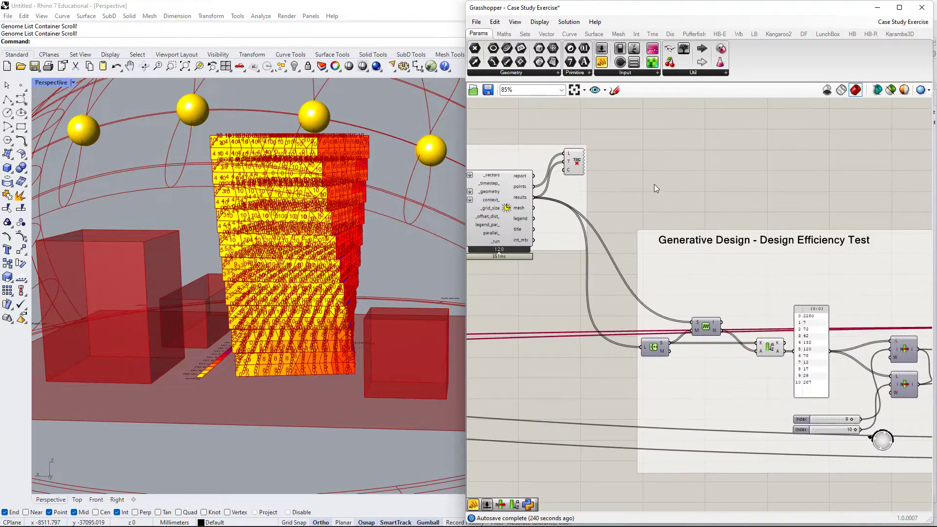
pyautogui.moveTo(655, 185); pyautogui.dragTo(659, 351, button='right')
pyautogui.scroll(-2, 762, 273)
pyautogui.moveTo(827, 300); pyautogui.dragTo(741, 304, button='right')
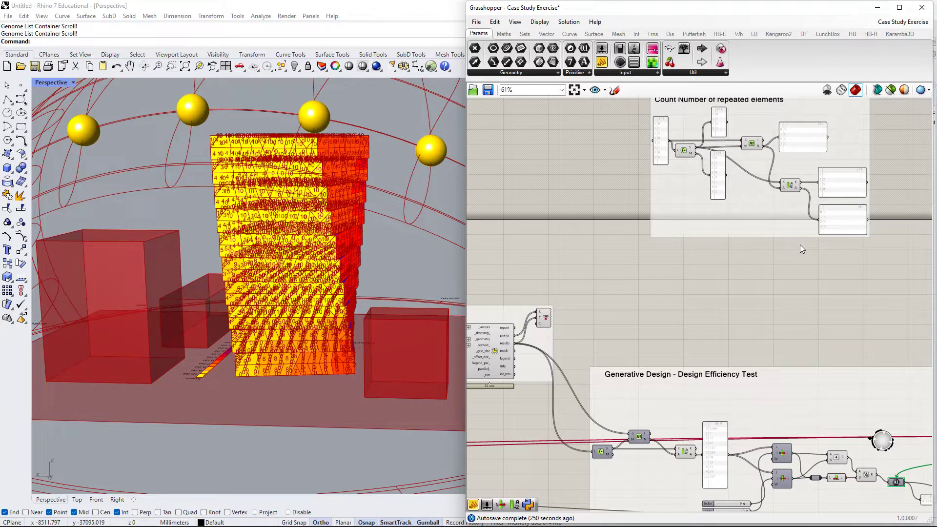
# - Check the sunlight analysis results output and disable the text tag component connected to it
pyautogui.moveTo(551, 266); pyautogui.dragTo(611, 256, button='right')
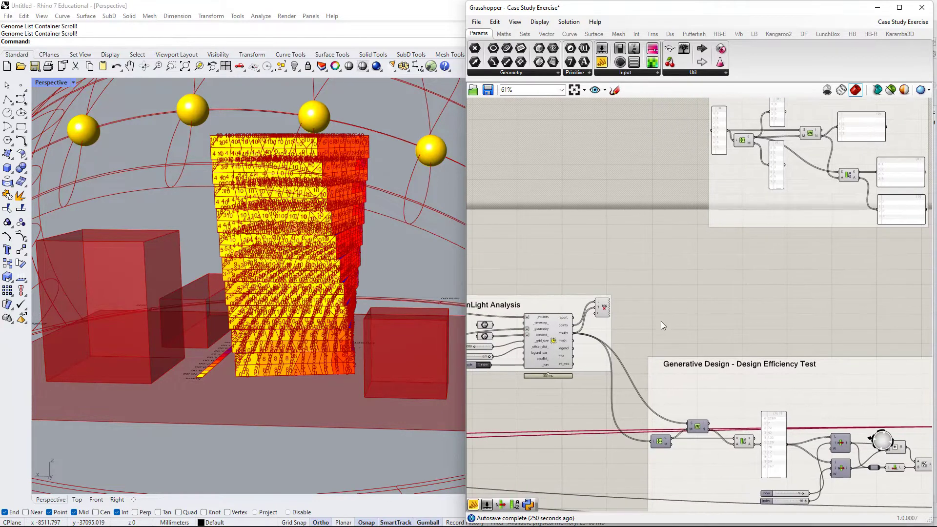
pyautogui.moveTo(661, 321); pyautogui.dragTo(688, 261, button='right')
pyautogui.scroll(3, 613, 276)
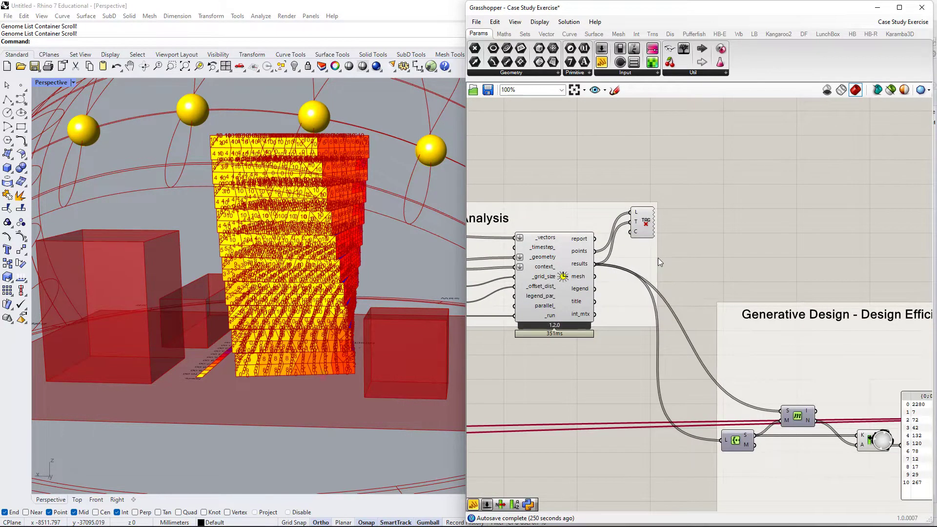
pyautogui.moveTo(585, 270)
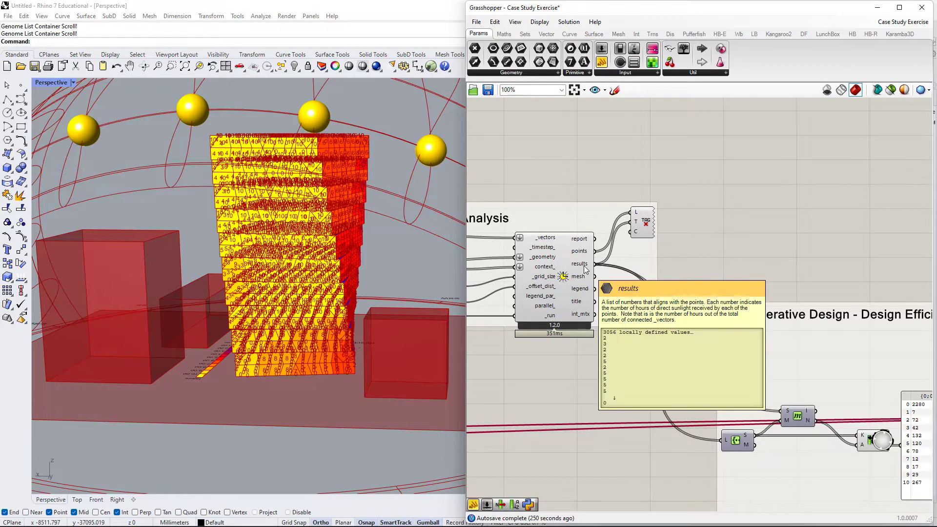
pyautogui.moveTo(722, 269); pyautogui.dragTo(710, 262, button='right')
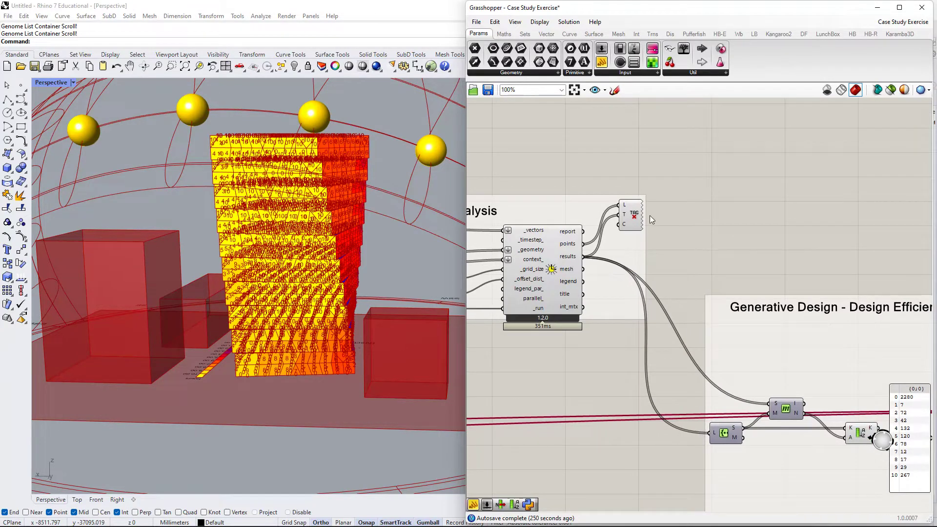
pyautogui.rightClick(635, 221)
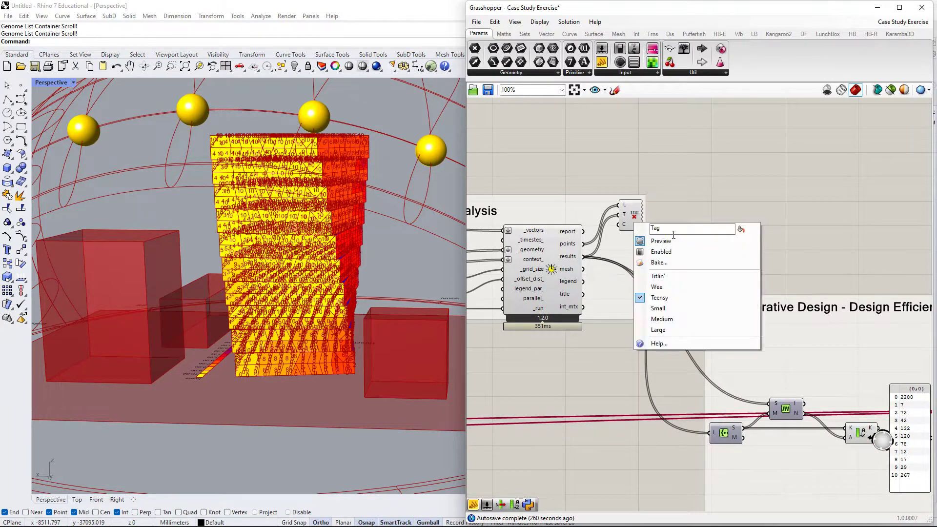
pyautogui.click(684, 252)
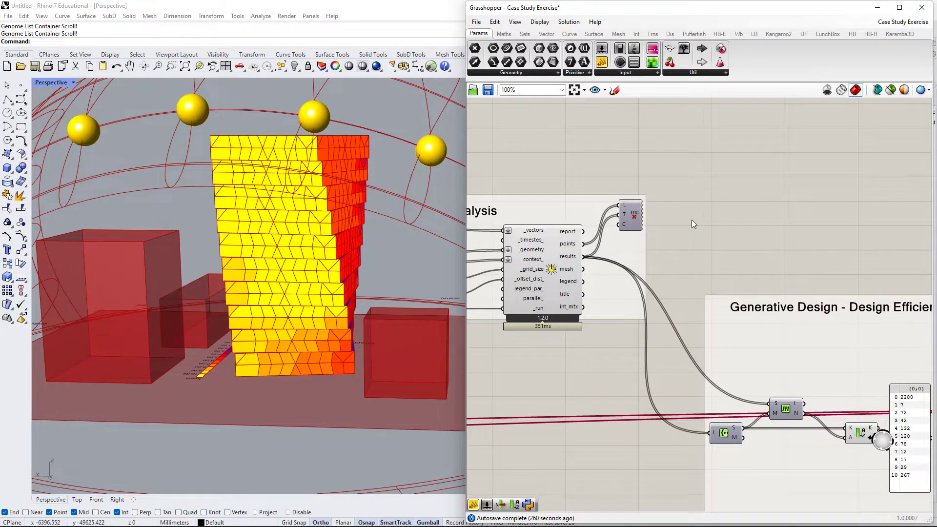
# - Shift the text tag component closer to the sunlight analysis and connect a new panel beside it to the results output
pyautogui.moveTo(637, 237); pyautogui.dragTo(675, 257, button='right')
pyautogui.scroll(4, 639, 261)
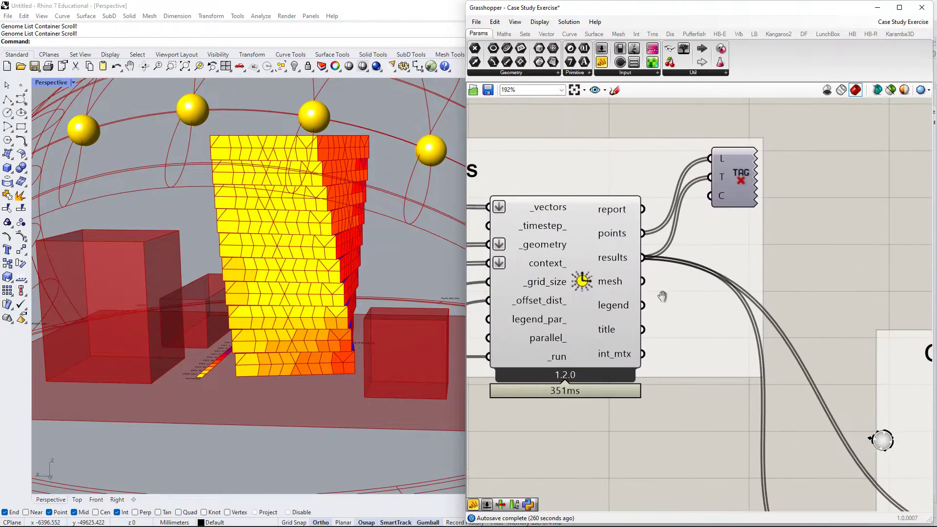
pyautogui.moveTo(731, 192); pyautogui.dragTo(704, 184)
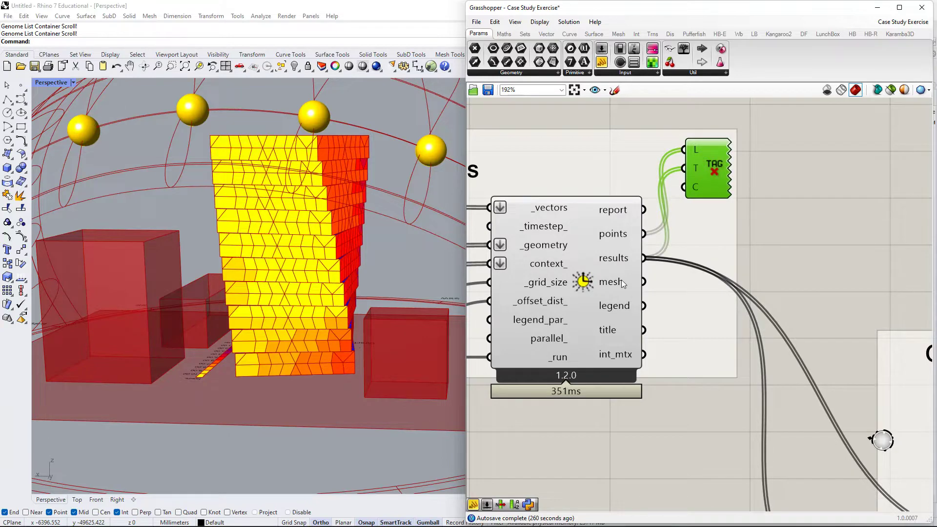
pyautogui.doubleClick(825, 227)
pyautogui.write('//')
pyautogui.press('Return')
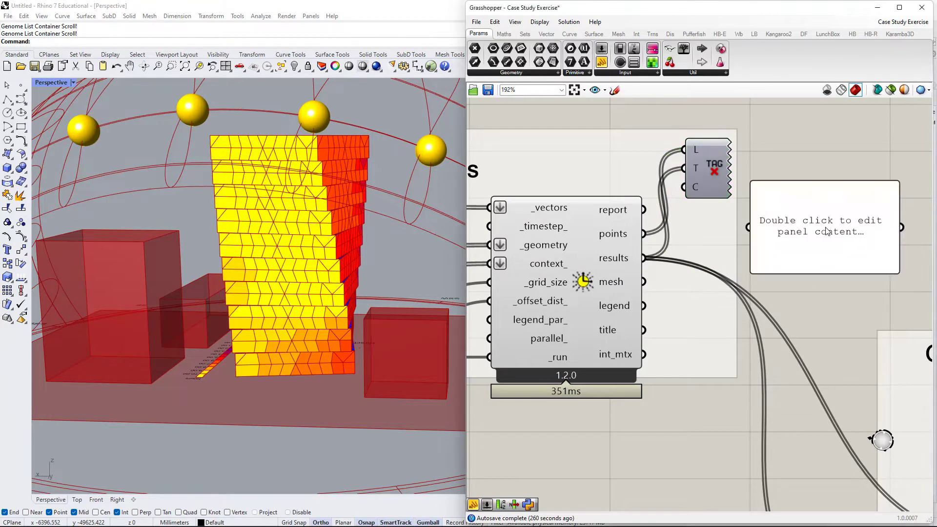
pyautogui.moveTo(827, 231); pyautogui.dragTo(843, 197)
pyautogui.moveTo(766, 193); pyautogui.dragTo(657, 264)
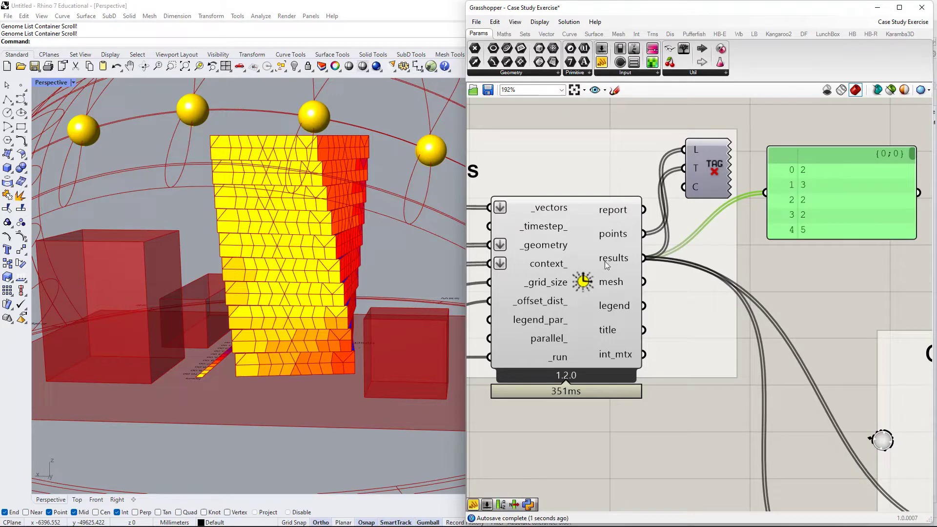
# - Find the LB Direct Sun Hours component among the Ladybug Analyze Geometry components
pyautogui.scroll(-3, 604, 262)
pyautogui.click(614, 270)
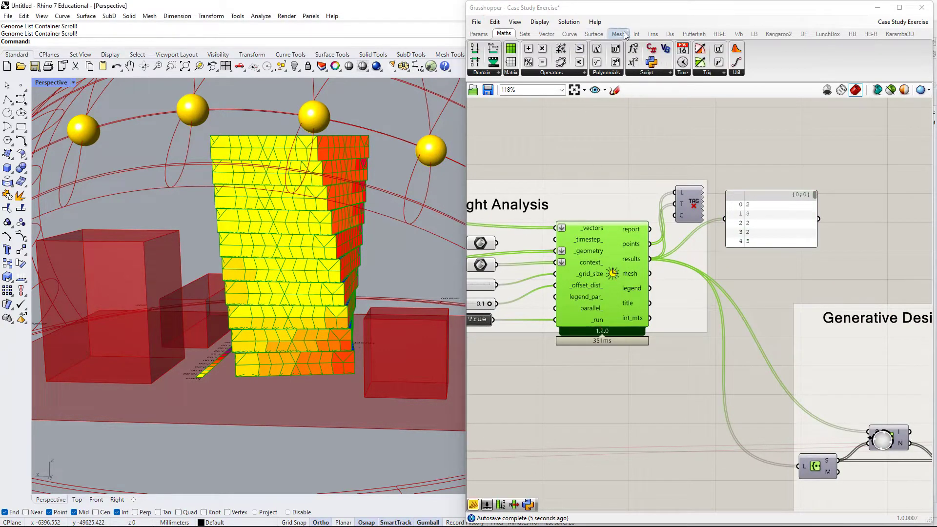
pyautogui.click(751, 35)
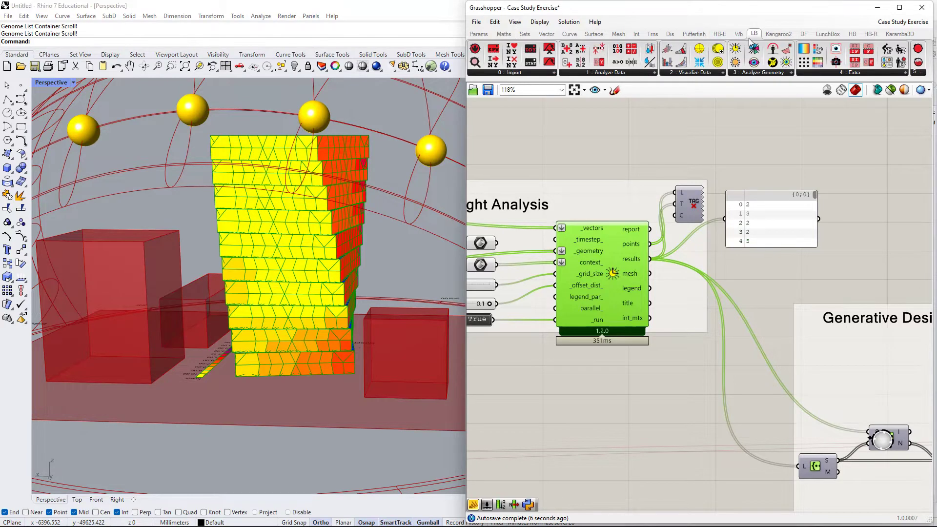
pyautogui.click(710, 73)
pyautogui.click(751, 74)
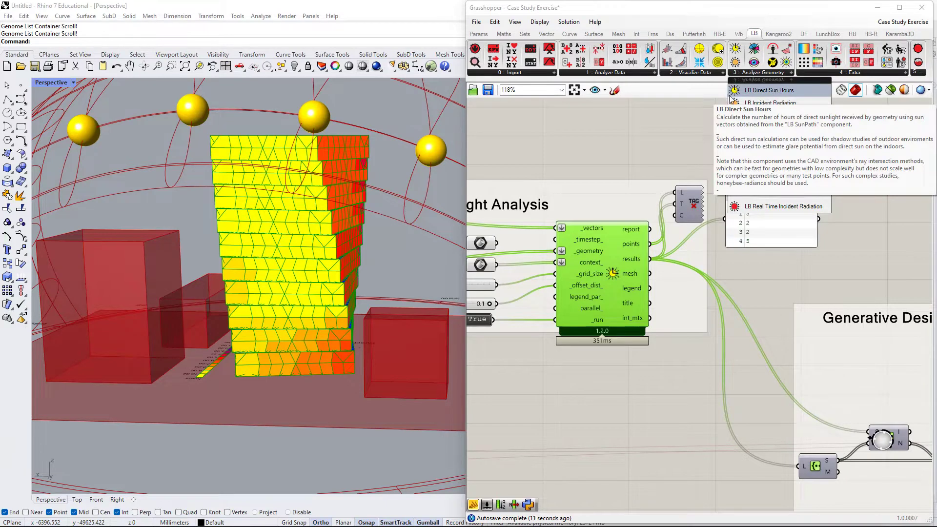
# - Lengthen the results panel to show more list values and move it up, clear of the Design Efficiency Test group
pyautogui.moveTo(831, 185); pyautogui.dragTo(772, 220, button='right')
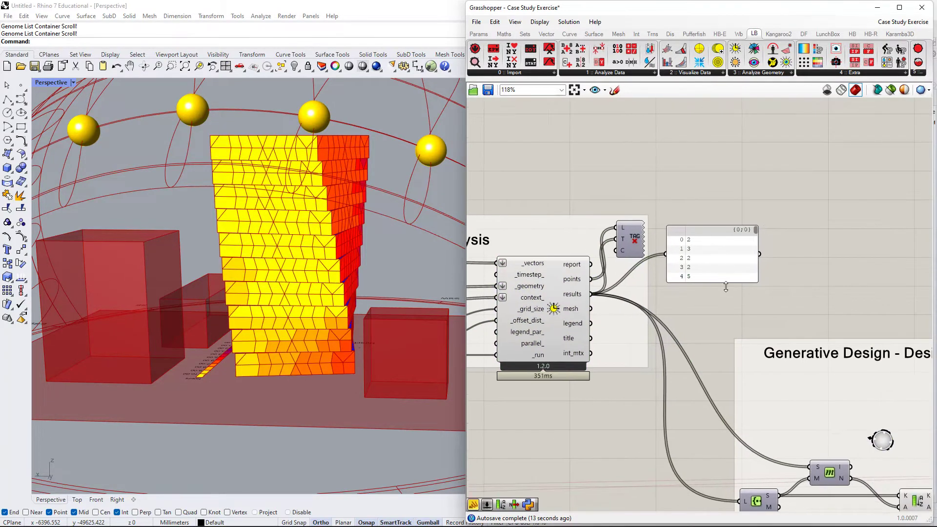
pyautogui.moveTo(726, 283); pyautogui.dragTo(726, 492)
pyautogui.moveTo(730, 323); pyautogui.dragTo(743, 147)
pyautogui.moveTo(740, 179); pyautogui.dragTo(739, 256, button='right')
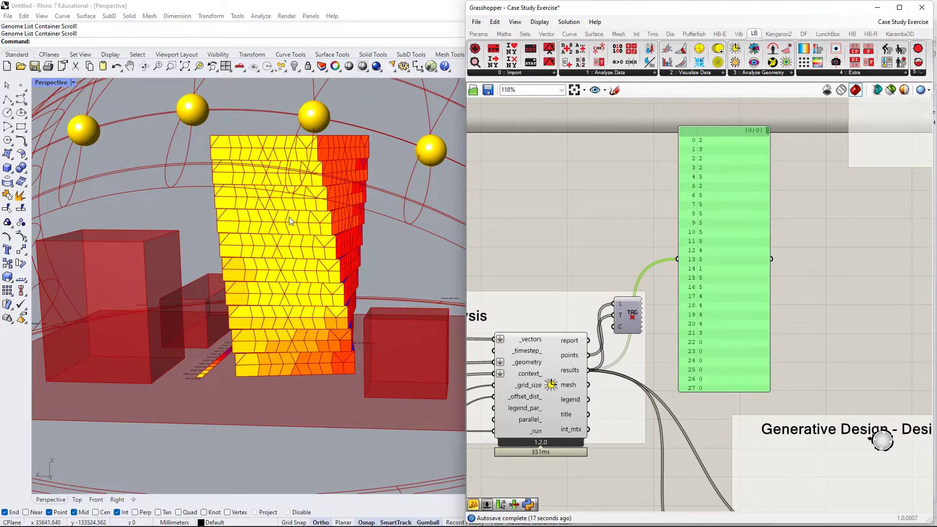
pyautogui.moveTo(737, 250); pyautogui.dragTo(690, 289, button='right')
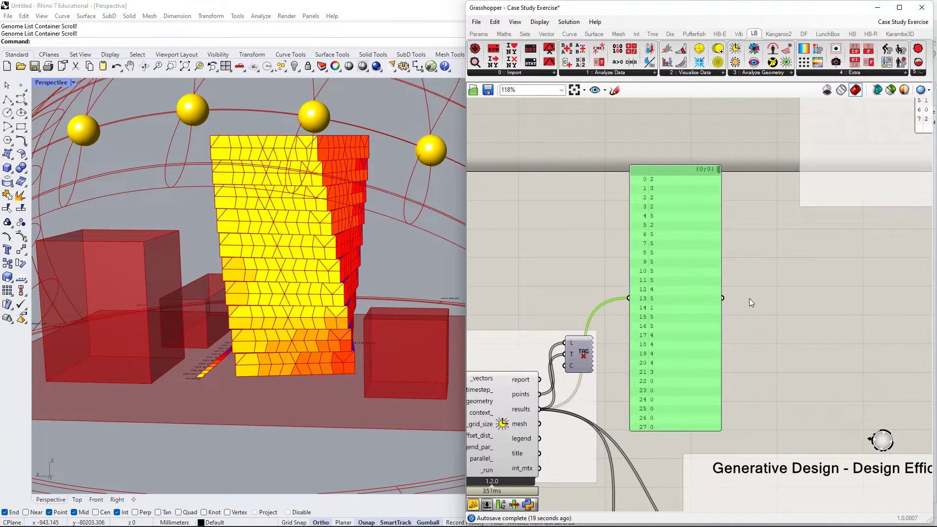
pyautogui.moveTo(749, 297); pyautogui.dragTo(634, 301, button='right')
pyautogui.scroll(-2, 678, 220)
pyautogui.moveTo(742, 266); pyautogui.dragTo(715, 333, button='right')
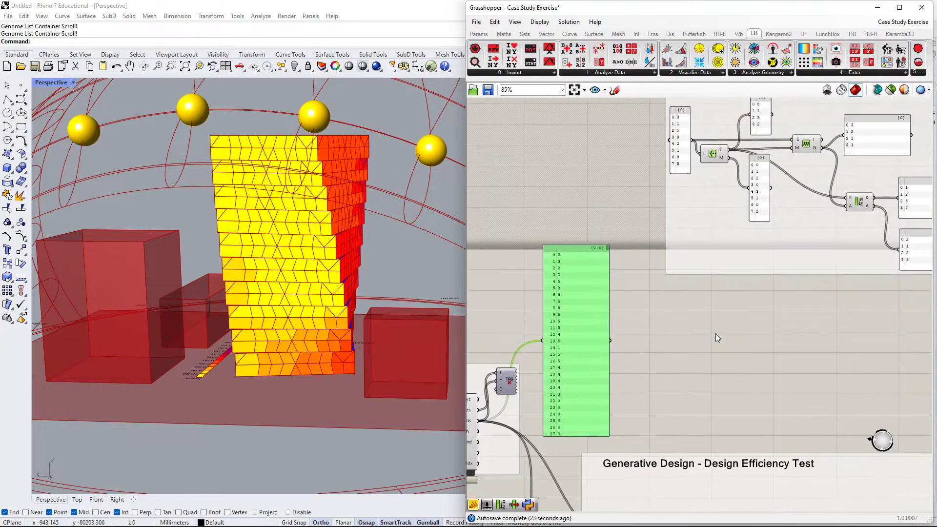
# - Move the results panel further up, beside the Sort a list and Count Number of repeated elements groups
pyautogui.moveTo(596, 356); pyautogui.dragTo(594, 345, button='right')
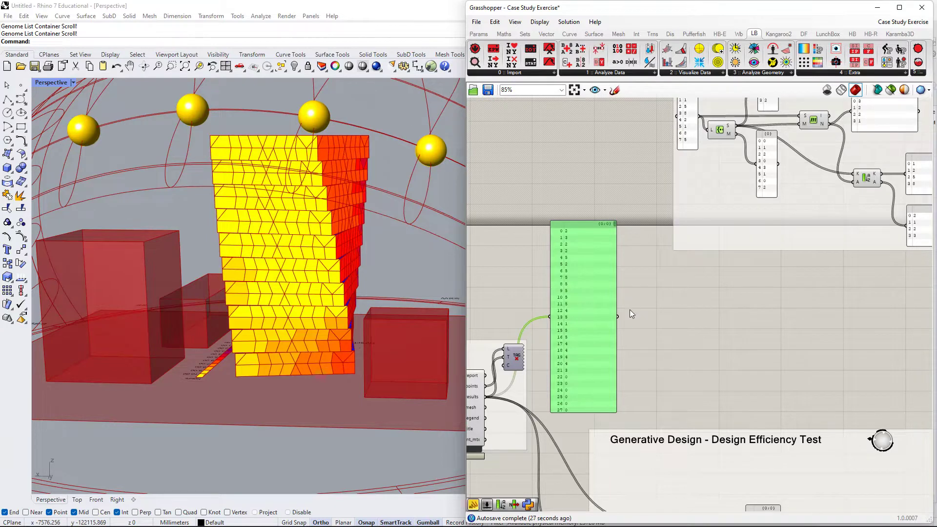
pyautogui.moveTo(732, 341); pyautogui.dragTo(726, 397, button='right')
pyautogui.moveTo(699, 268); pyautogui.dragTo(653, 360, button='right')
pyautogui.moveTo(707, 195); pyautogui.dragTo(661, 357, button='right')
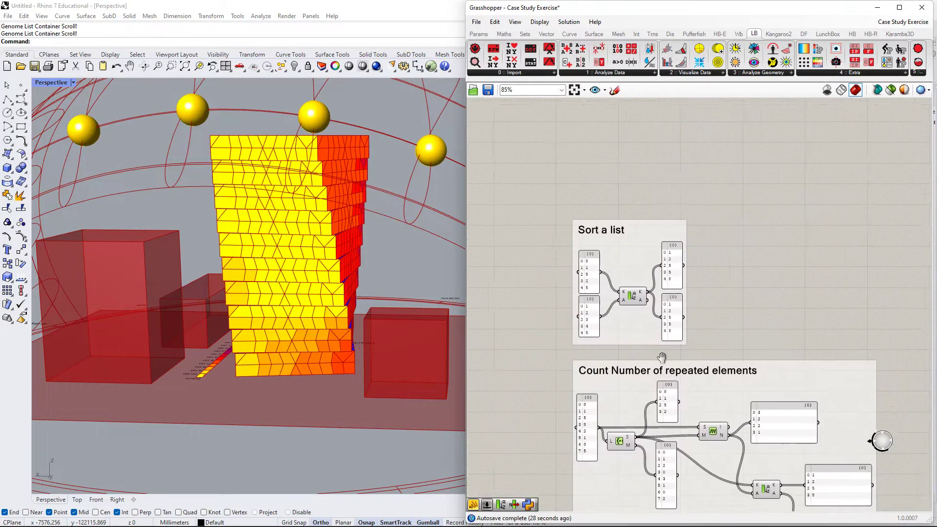
pyautogui.moveTo(630, 292); pyautogui.dragTo(675, 144, button='right')
pyautogui.moveTo(539, 404); pyautogui.dragTo(575, 141)
pyautogui.moveTo(578, 203); pyautogui.dragTo(549, 328, button='right')
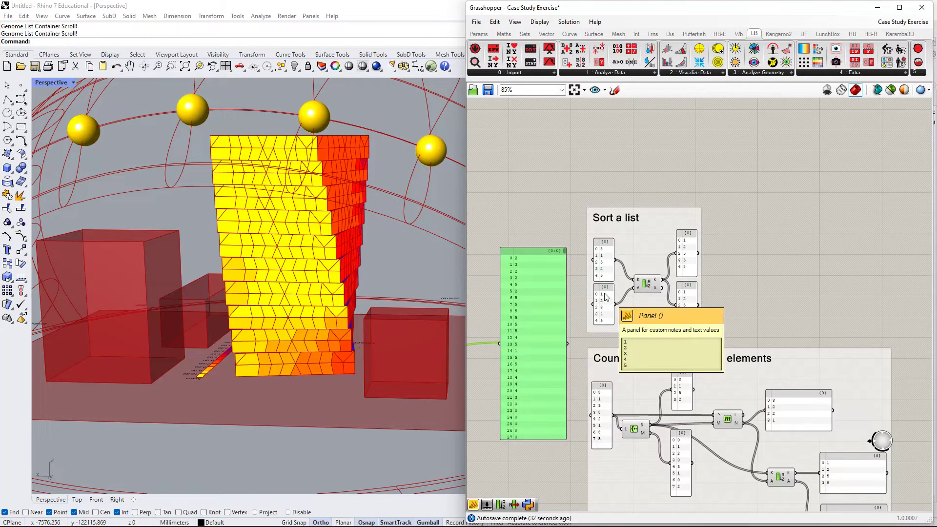
# - Move the Sort a list group higher above the Count Number of repeated elements group and inspect its components
pyautogui.click(655, 256)
pyautogui.moveTo(656, 257); pyautogui.dragTo(665, 182)
pyautogui.scroll(3, 664, 175)
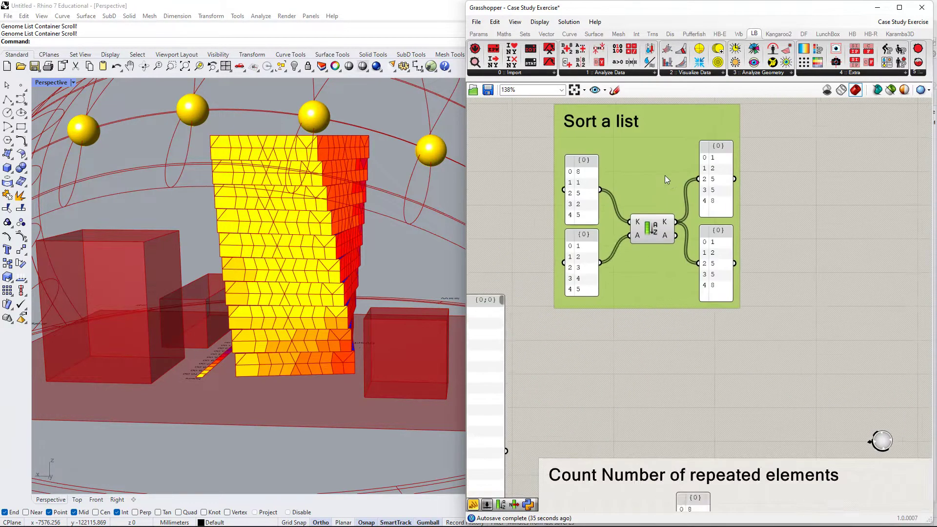
pyautogui.moveTo(665, 175); pyautogui.dragTo(673, 288, button='right')
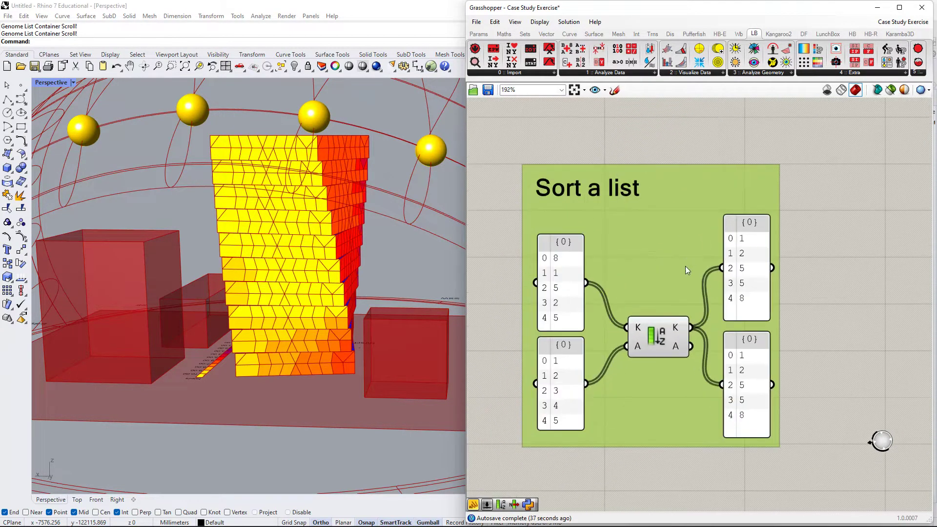
pyautogui.scroll(2, 667, 255)
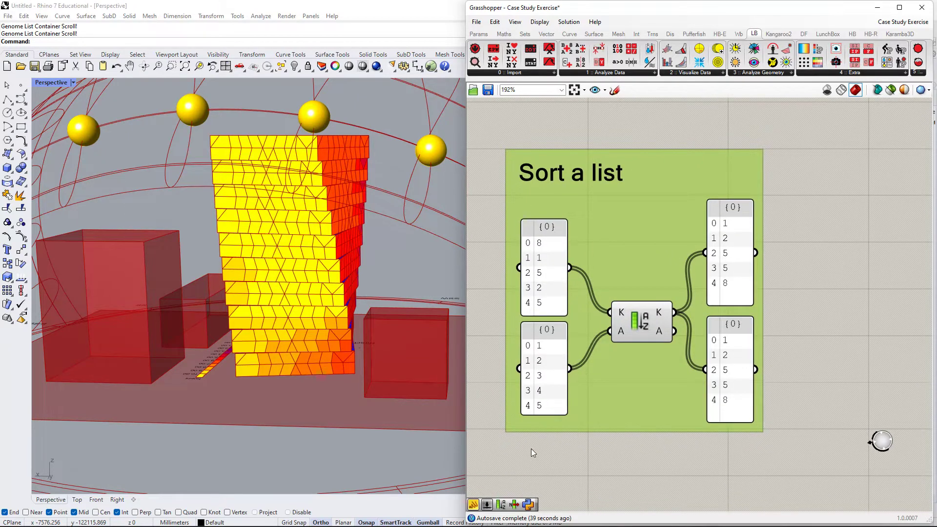
pyautogui.click(712, 154)
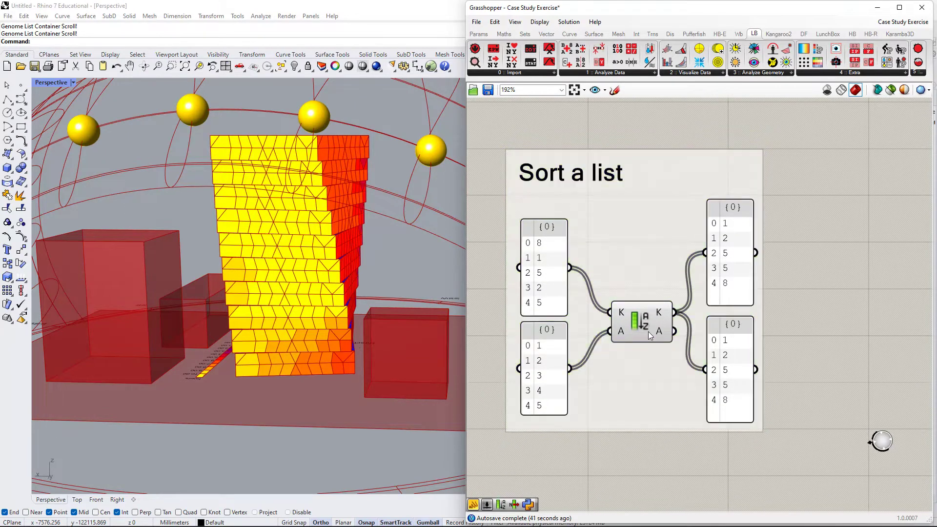
# - Compare the values in the sunlight results panel with the input and output panels of the Sort a list example
pyautogui.click(525, 34)
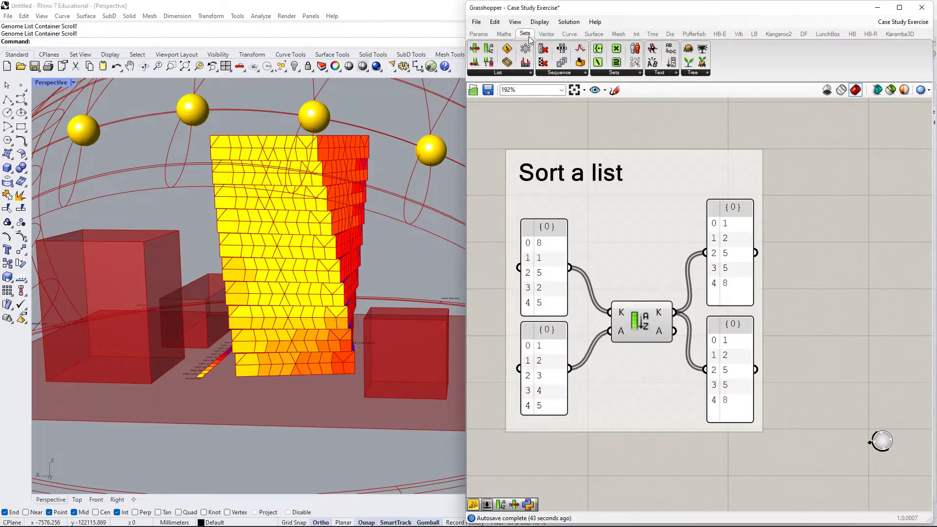
pyautogui.scroll(-4, 654, 202)
pyautogui.moveTo(704, 258); pyautogui.dragTo(693, 338, button='right')
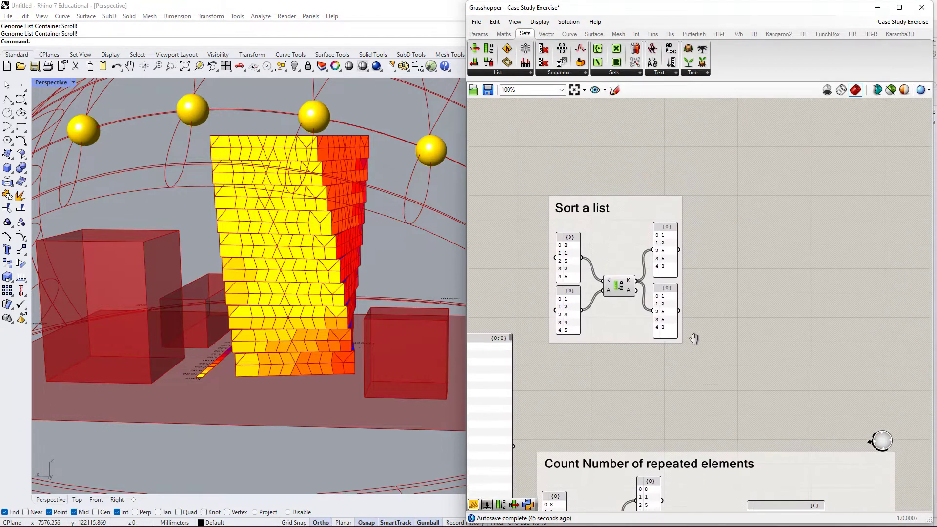
pyautogui.moveTo(513, 342); pyautogui.dragTo(582, 297, button='right')
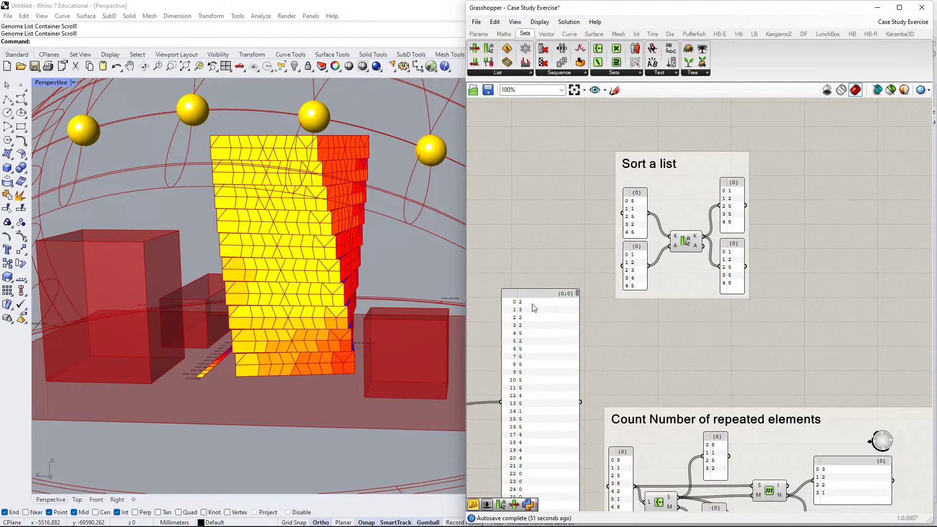
pyautogui.moveTo(539, 399); pyautogui.dragTo(591, 325, button='right')
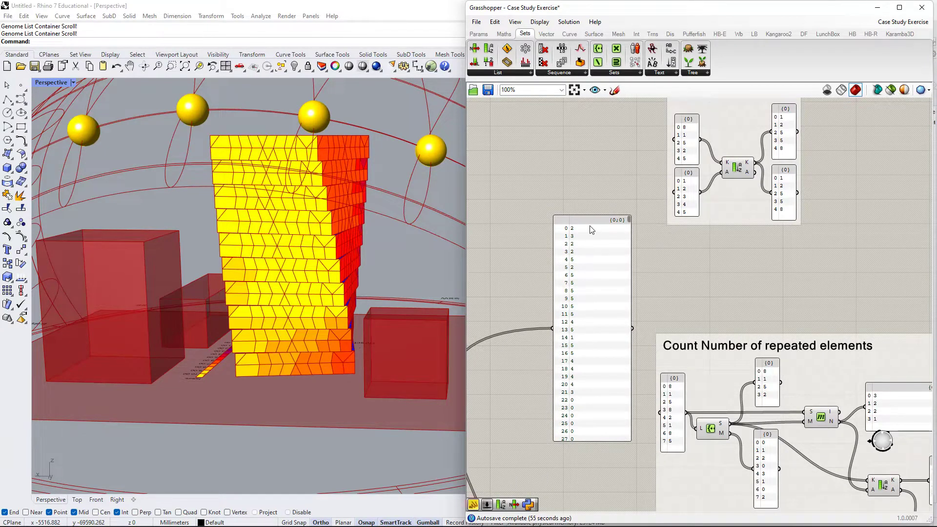
pyautogui.moveTo(592, 230); pyautogui.dragTo(572, 304, button='right')
pyautogui.moveTo(717, 195); pyautogui.dragTo(611, 324, button='right')
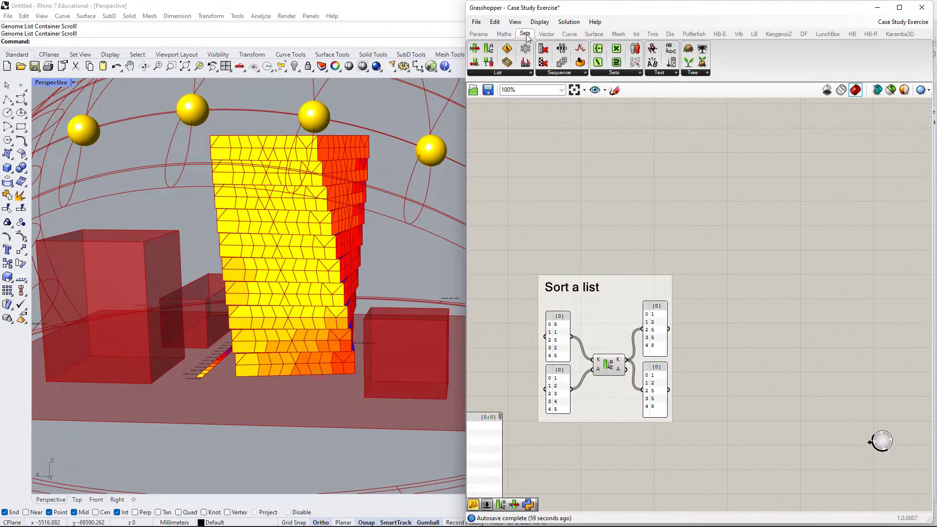
# - Place a Sort List component above the Sort a list group and delete it again
pyautogui.click(519, 73)
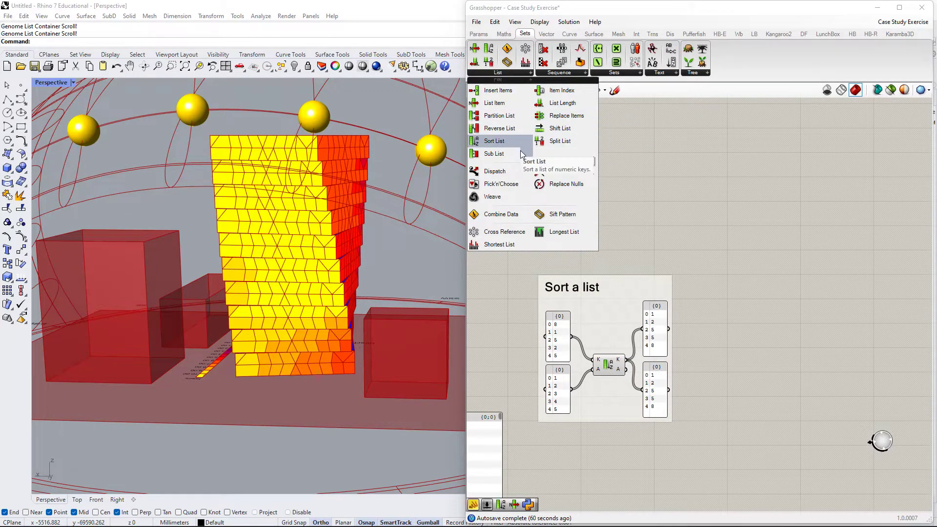
pyautogui.click(509, 141)
pyautogui.click(602, 234)
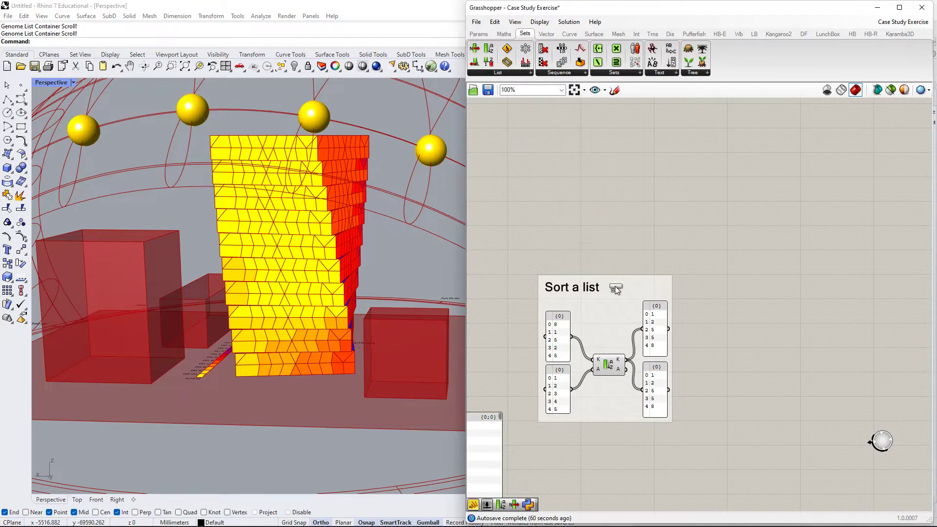
pyautogui.click(613, 374)
pyautogui.click(611, 225)
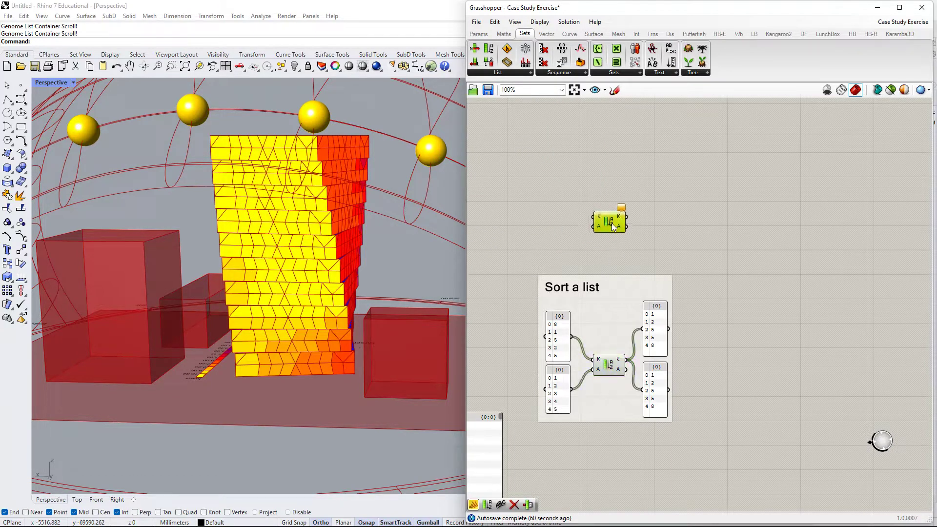
pyautogui.press('Delete')
# - Examine how the set and sorting components are wired in the Count Number of repeated elements group
pyautogui.scroll(-1, 706, 254)
pyautogui.moveTo(707, 254); pyautogui.dragTo(696, 165, button='right')
pyautogui.moveTo(680, 428); pyautogui.dragTo(670, 299, button='right')
pyautogui.scroll(2, 610, 351)
pyautogui.click(626, 74)
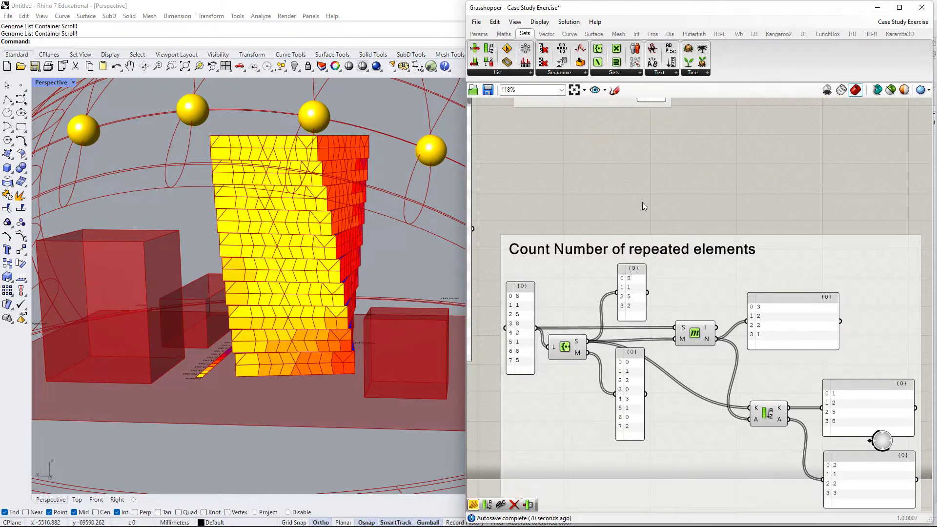
pyautogui.moveTo(691, 273); pyautogui.dragTo(675, 204, button='right')
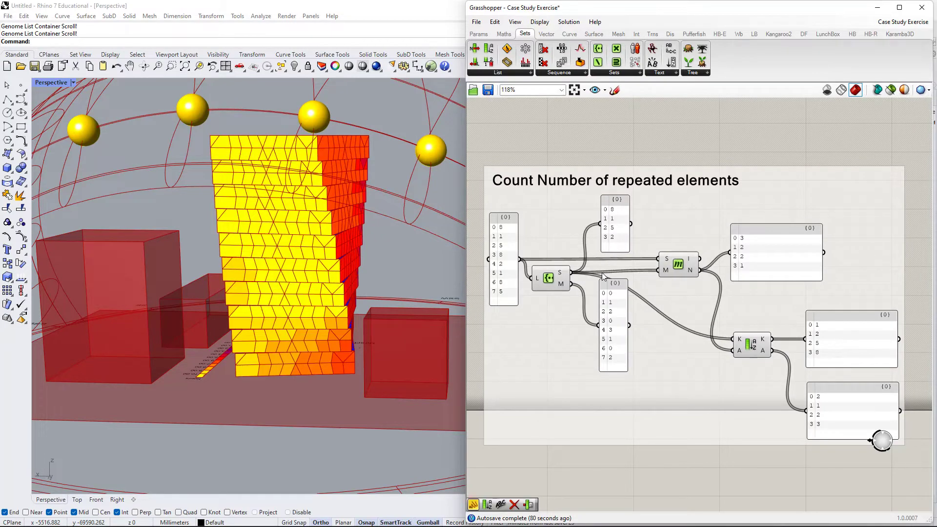
# - Snip the Count Number of repeated elements group, sketch two overlapping circles with a hatched intersection in Snip & Sketch, and close it
pyautogui.press('super+shift+s')
pyautogui.moveTo(379, 55); pyautogui.dragTo(923, 492)
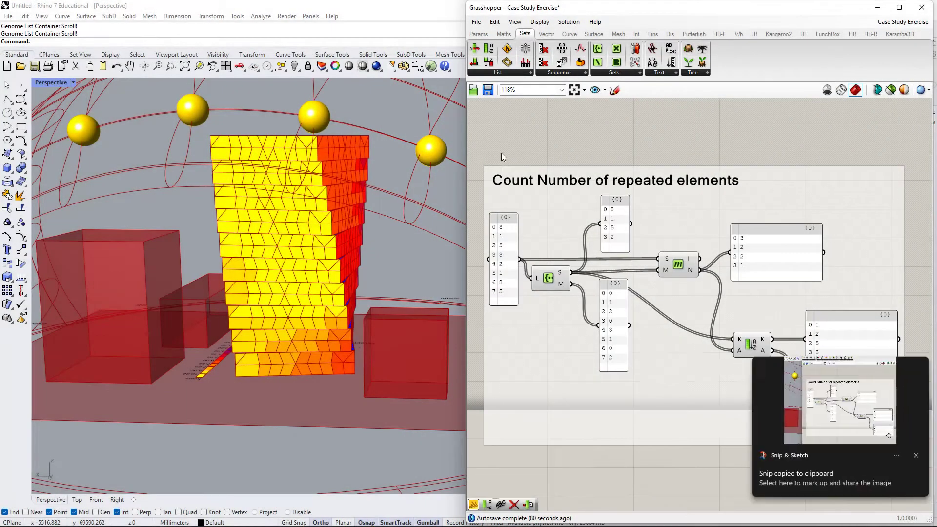
pyautogui.click(808, 403)
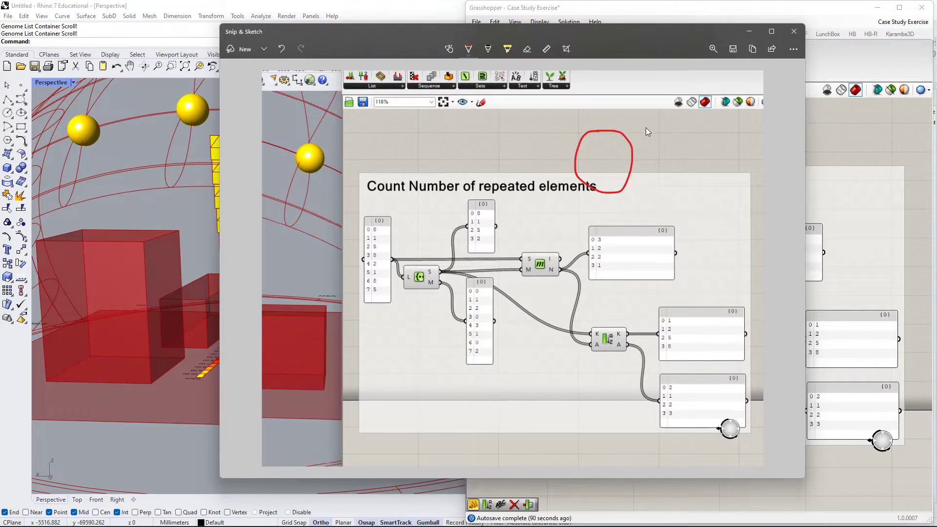
pyautogui.moveTo(647, 128)
pyautogui.mouseDown()
pyautogui.moveTo(616, 160)
pyautogui.moveTo(668, 187)
pyautogui.mouseUp()
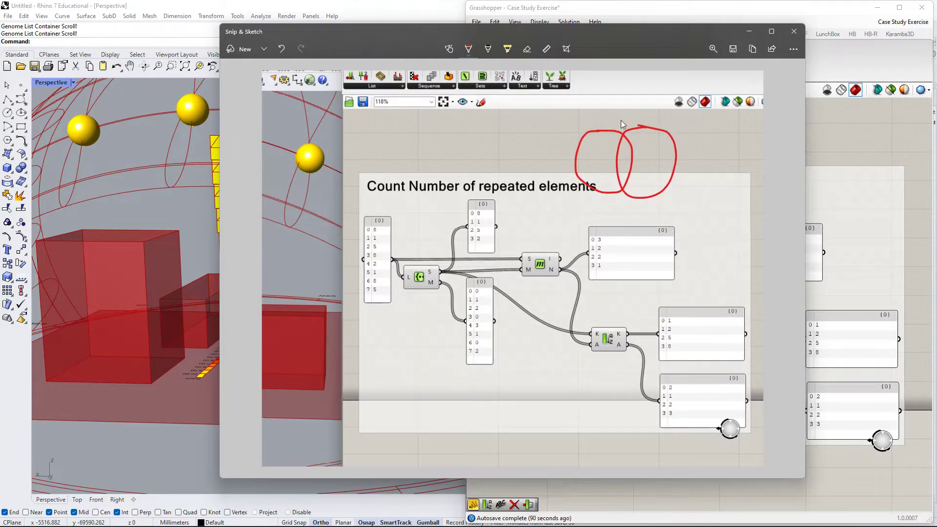
pyautogui.moveTo(615, 119)
pyautogui.mouseDown()
pyautogui.moveTo(608, 173)
pyautogui.moveTo(627, 168)
pyautogui.mouseUp()
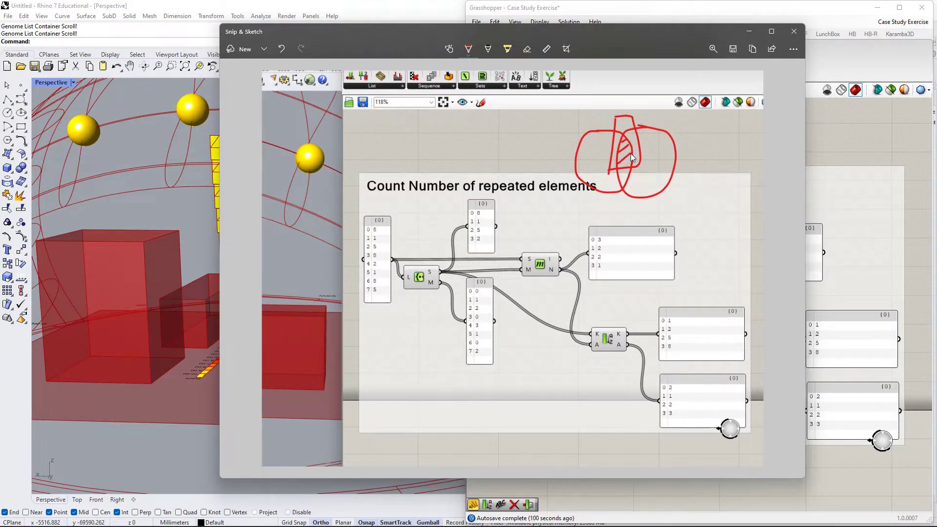
pyautogui.click(793, 33)
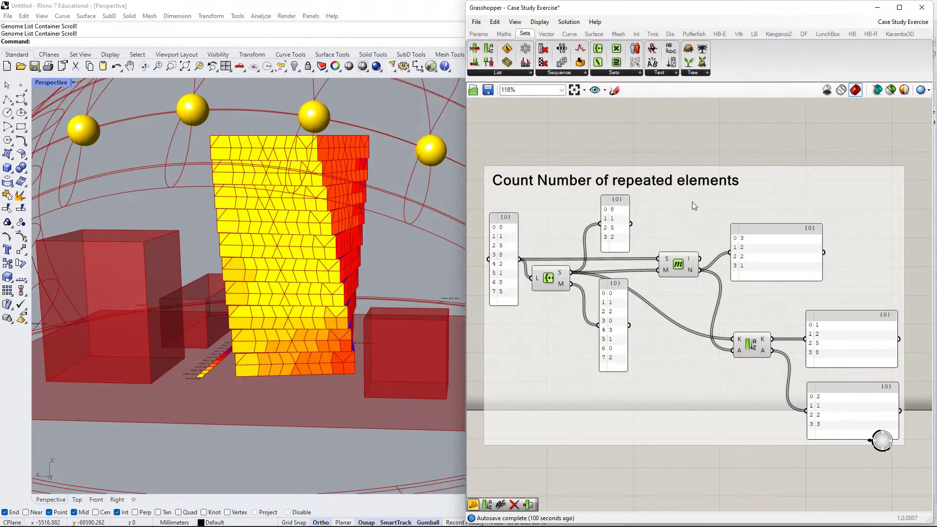
# - Move the Sort a list group down so it sits directly above the Count Number of repeated elements group
pyautogui.scroll(-3, 666, 205)
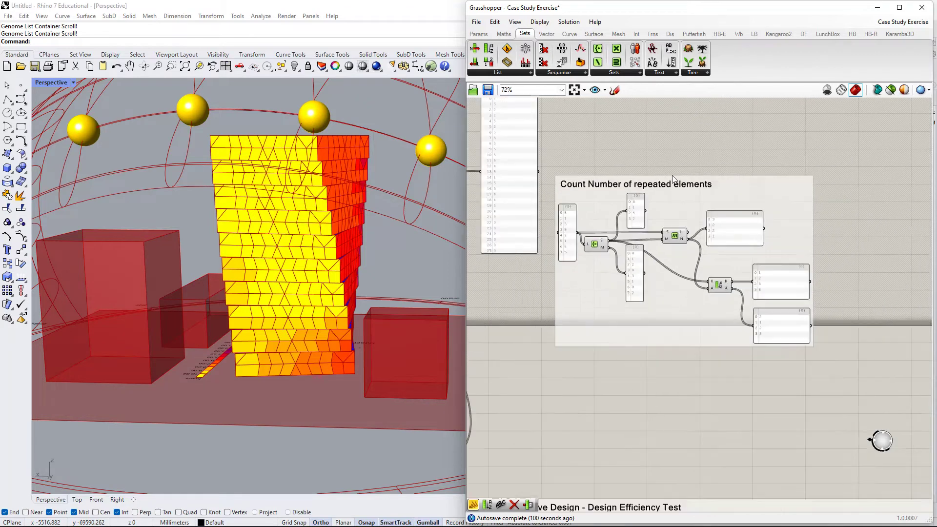
pyautogui.moveTo(702, 160); pyautogui.dragTo(703, 260, button='right')
pyautogui.scroll(3, 674, 210)
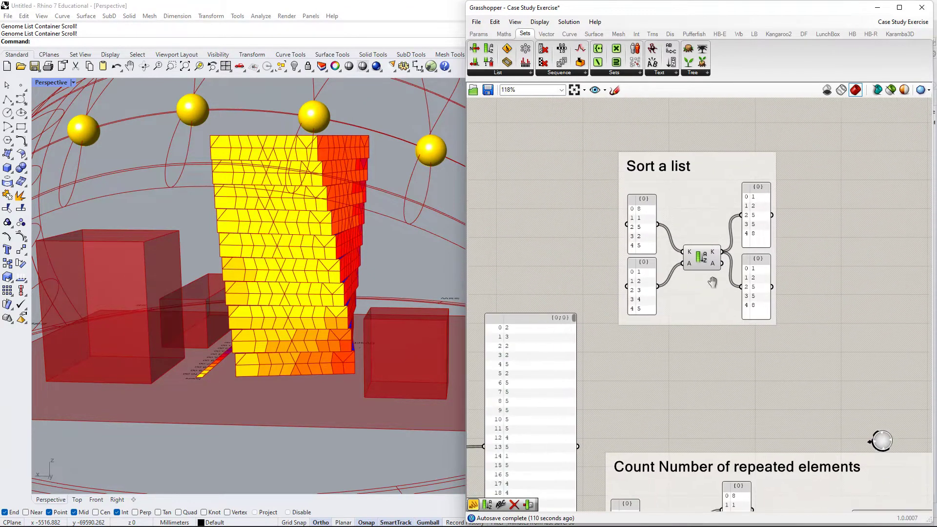
pyautogui.moveTo(707, 297); pyautogui.dragTo(694, 413)
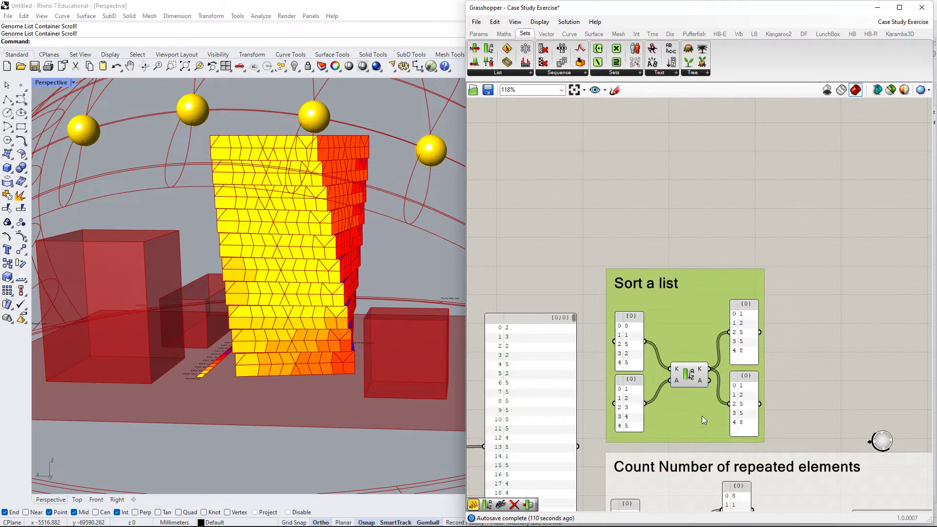
pyautogui.moveTo(665, 364); pyautogui.dragTo(665, 280, button='right')
pyautogui.scroll(2, 678, 280)
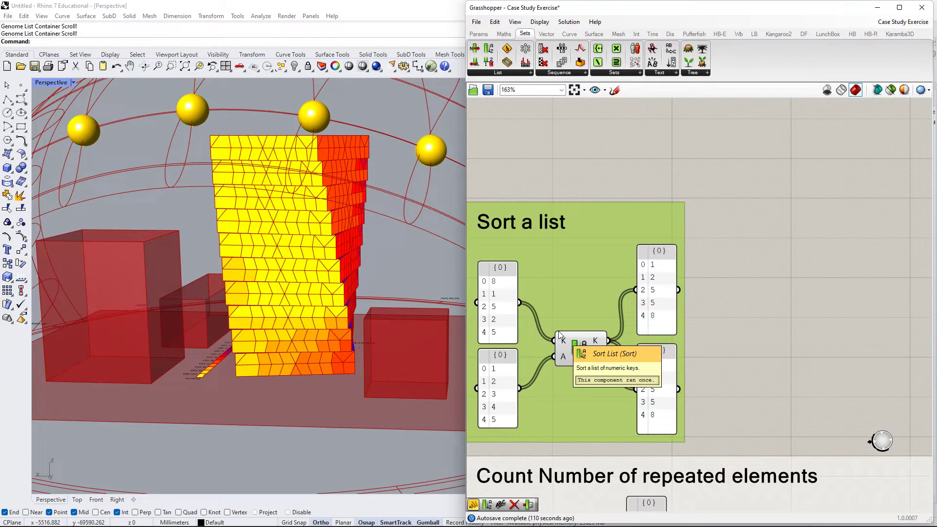
pyautogui.moveTo(560, 335); pyautogui.dragTo(628, 296, button='right')
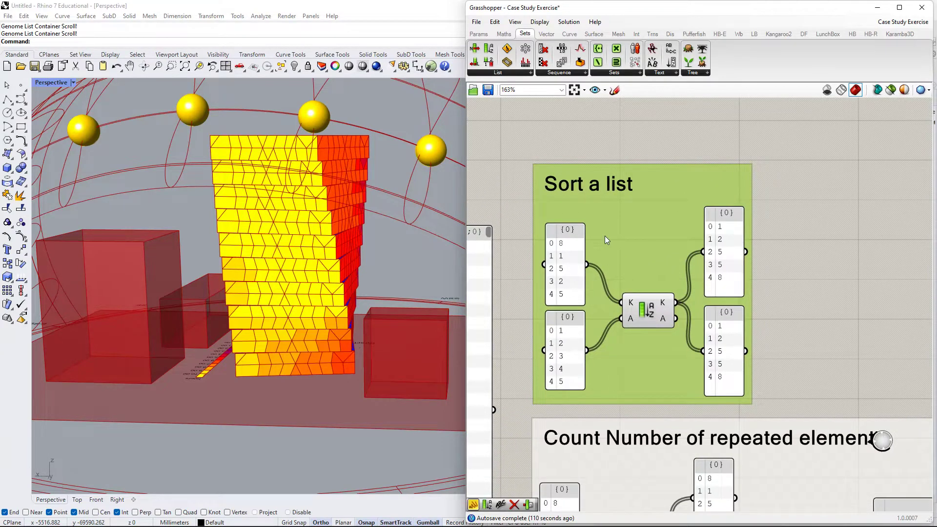
pyautogui.scroll(2, 671, 237)
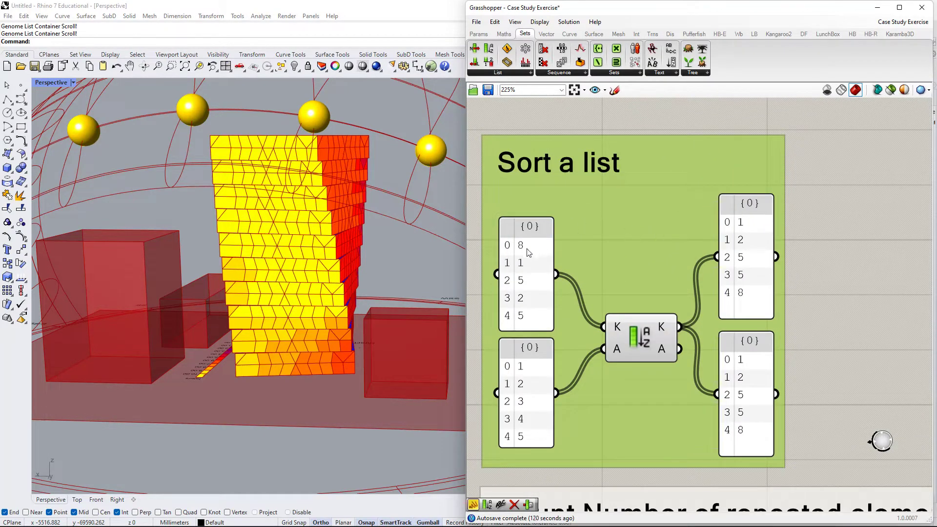
# - Place an empty panel in the free canvas area above the Sort a list group
pyautogui.scroll(-3, 595, 164)
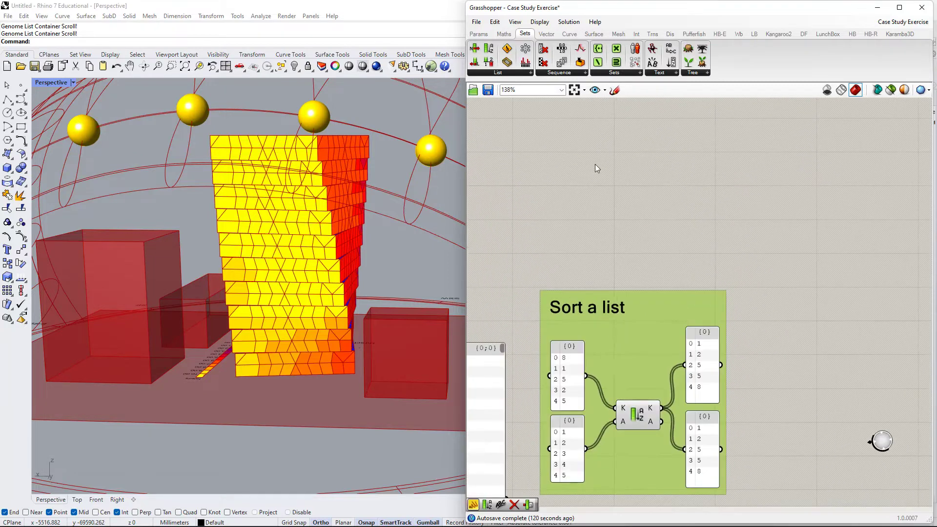
pyautogui.doubleClick(597, 149)
pyautogui.write('//')
pyautogui.press('Return')
pyautogui.scroll(3, 605, 151)
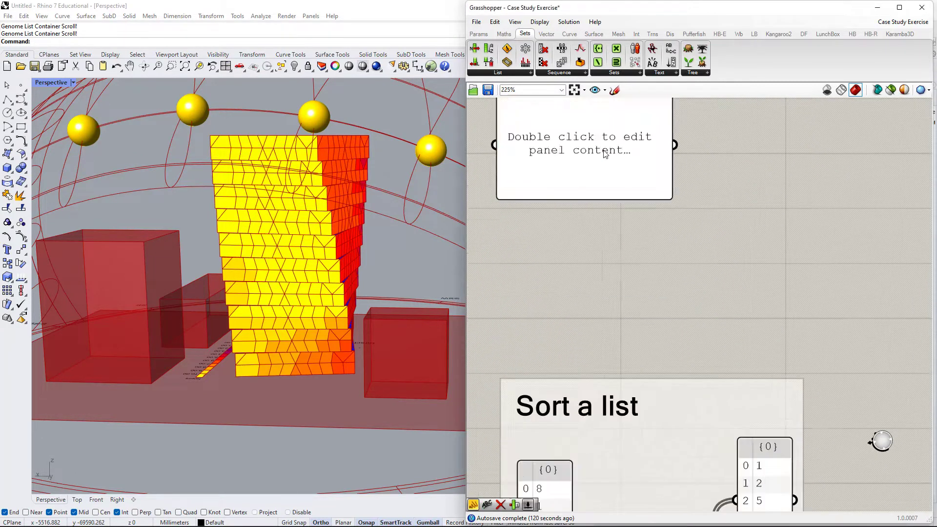
pyautogui.moveTo(604, 151); pyautogui.dragTo(631, 209)
# - Place a second panel beside the empty one and delete it again
pyautogui.click(479, 34)
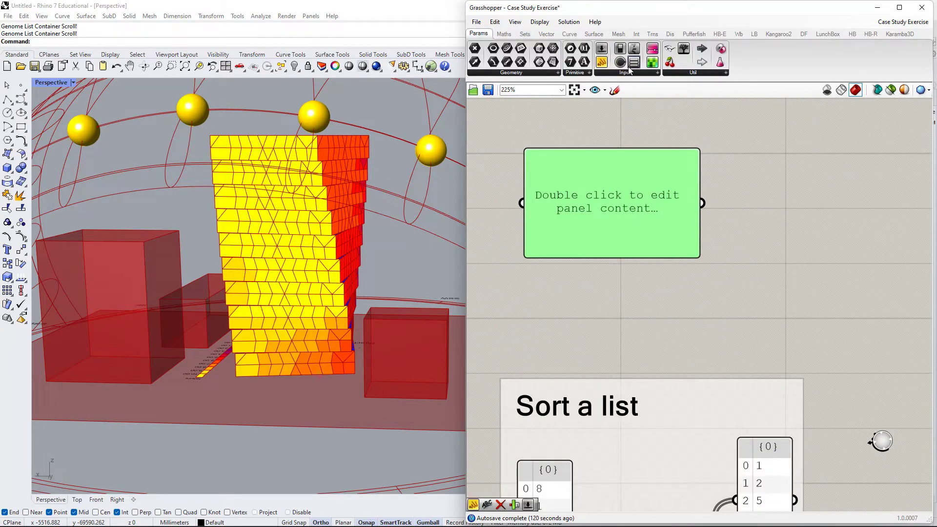
pyautogui.click(730, 173)
pyautogui.doubleClick(737, 186)
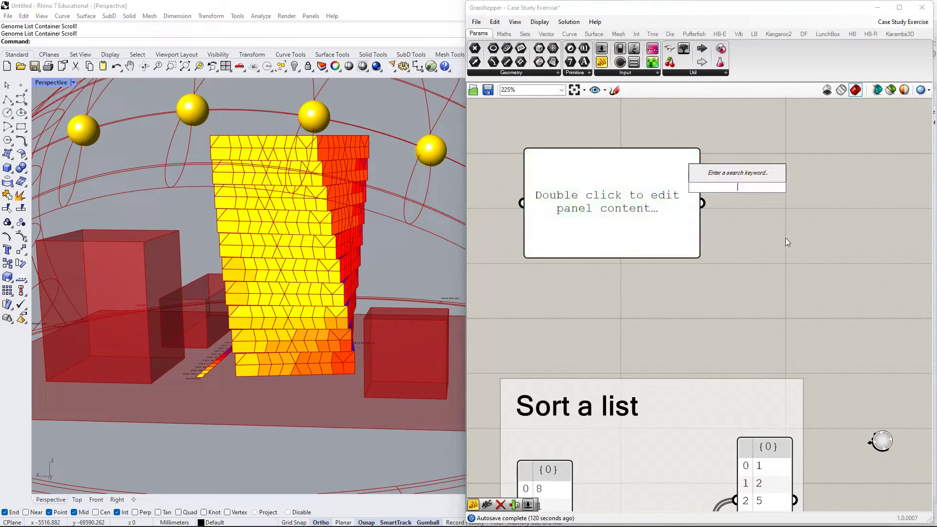
pyautogui.write('"')
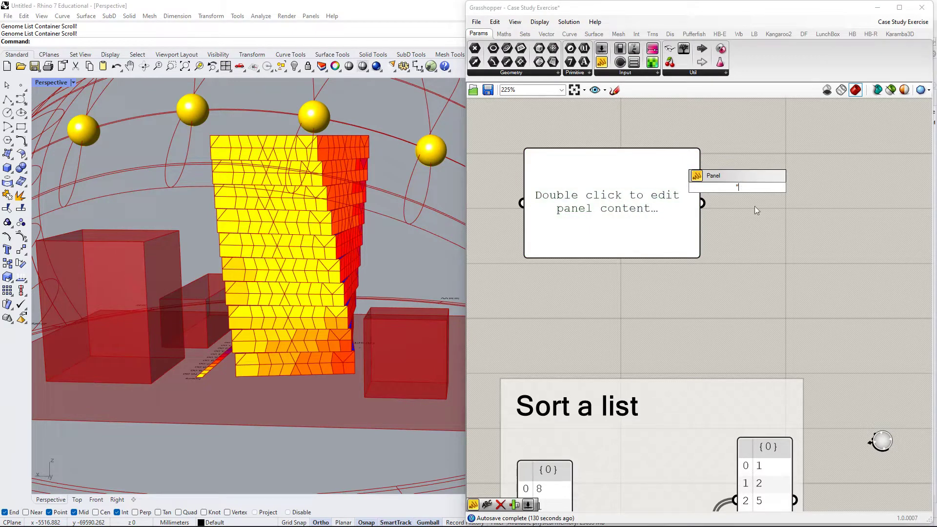
pyautogui.press('Return')
pyautogui.moveTo(756, 197); pyautogui.dragTo(757, 222)
pyautogui.press('Delete')
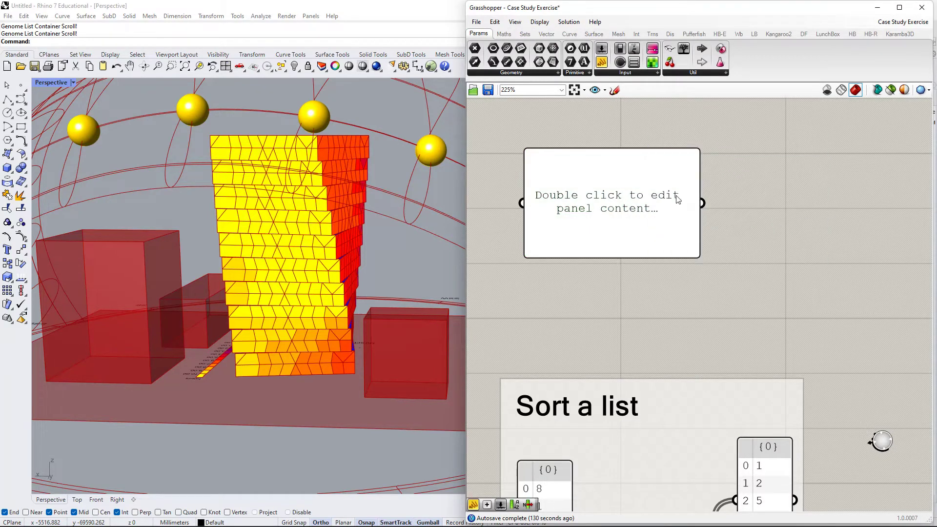
# - Enter 2, 5, 6 and 3 on separate lines in the panel and make each line a separate list item
pyautogui.doubleClick(677, 199)
pyautogui.write('2')
pyautogui.press('Return')
pyautogui.write('52')
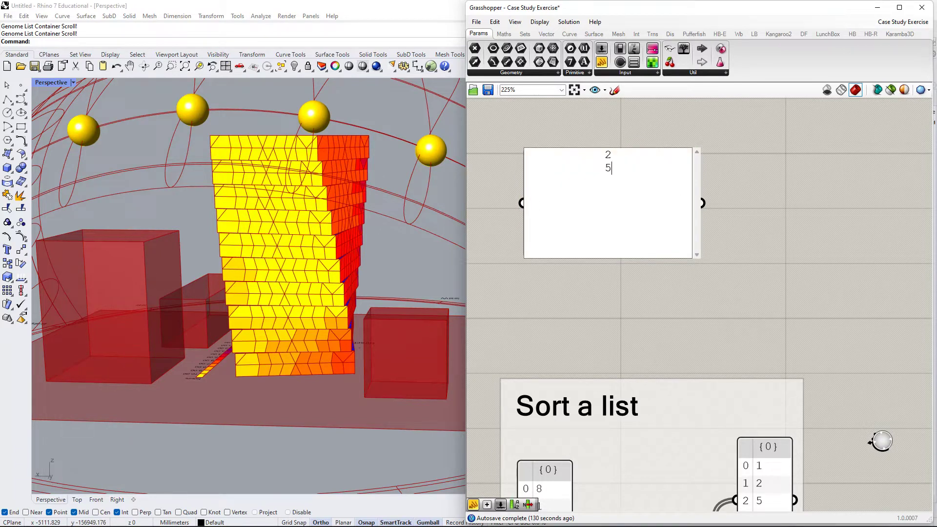
pyautogui.press('Return')
pyautogui.write('5')
pyautogui.write('3')
pyautogui.press('BackSpace')
pyautogui.press('BackSpace')
pyautogui.press('BackSpace')
pyautogui.press('BackSpace')
pyautogui.write('6')
pyautogui.press('Return')
pyautogui.write('3')
pyautogui.click(825, 198)
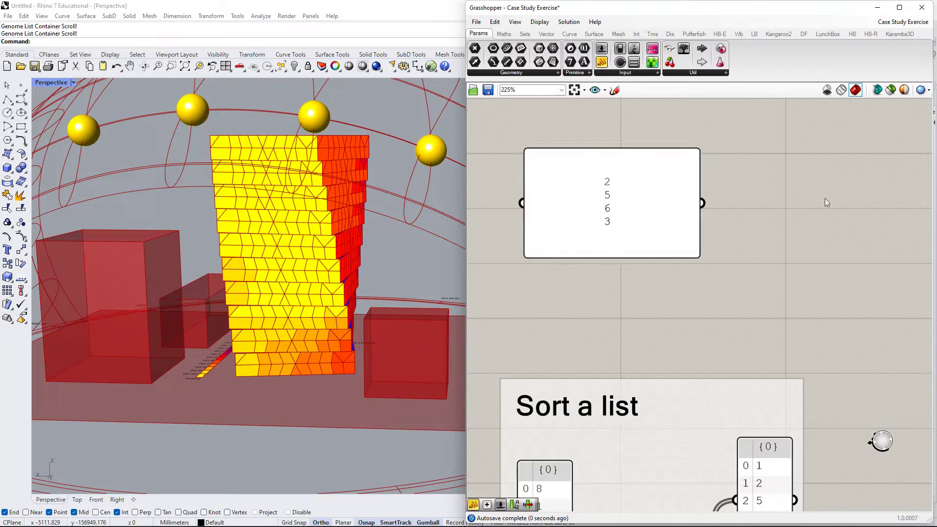
pyautogui.rightClick(671, 218)
pyautogui.click(693, 237)
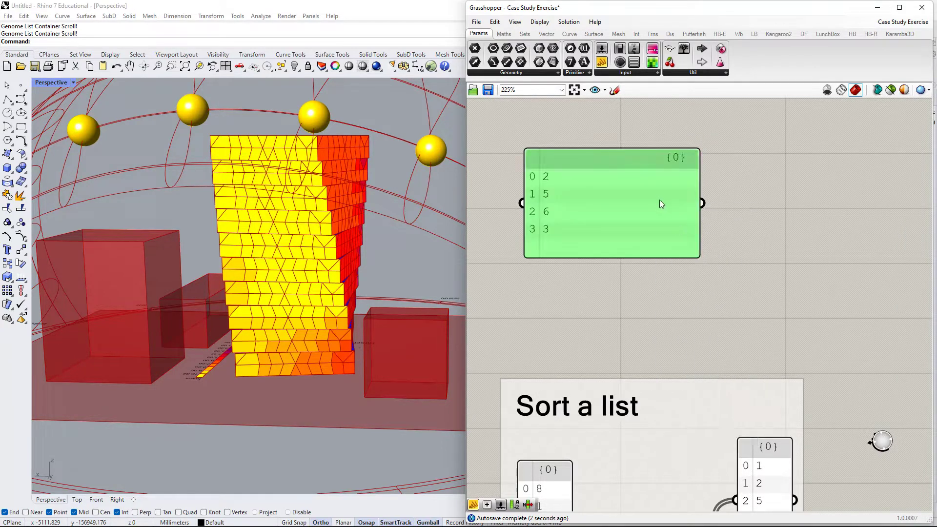
# - Narrow the panel of numbers above the Sort a list group, reposition it, and delete it
pyautogui.moveTo(704, 227); pyautogui.dragTo(580, 251)
pyautogui.moveTo(573, 265); pyautogui.dragTo(631, 183, button='right')
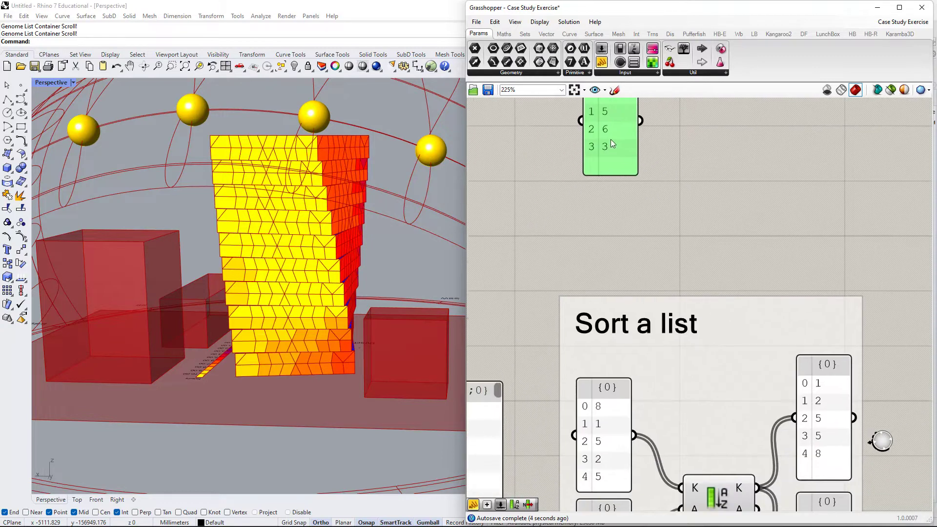
pyautogui.moveTo(611, 140); pyautogui.dragTo(622, 200)
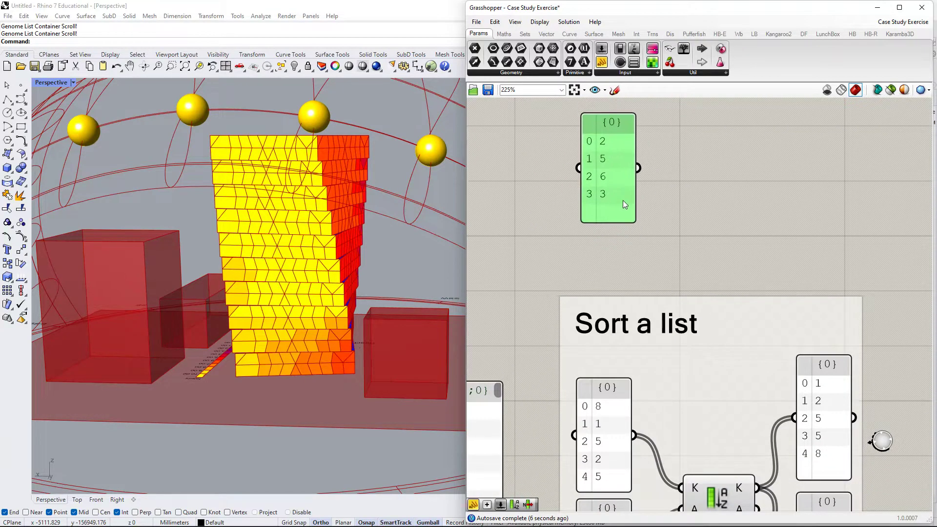
pyautogui.press('Delete')
# - Examine the K and A inputs and outputs of the Sort List component against the connected panels in the Sort a list group
pyautogui.moveTo(650, 282); pyautogui.dragTo(638, 165, button='right')
pyautogui.moveTo(692, 338); pyautogui.dragTo(665, 275, button='right')
pyautogui.click(685, 331)
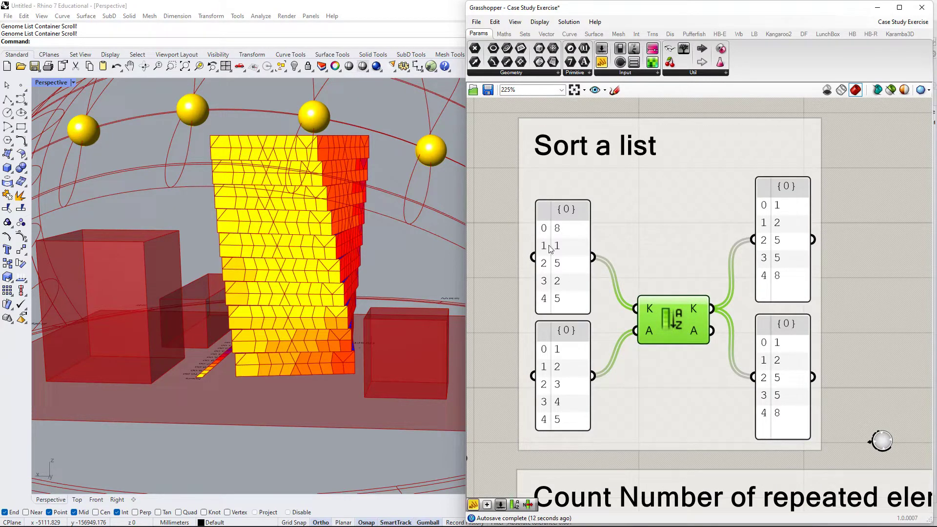
pyautogui.moveTo(649, 313)
pyautogui.moveTo(805, 266); pyautogui.dragTo(803, 189, button='right')
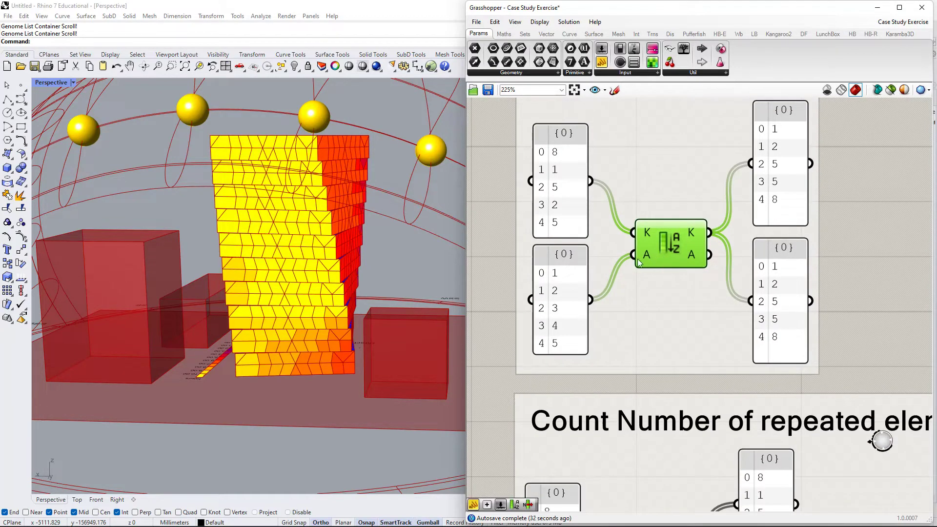
pyautogui.moveTo(637, 258); pyautogui.dragTo(665, 260, button='right')
pyautogui.moveTo(668, 255)
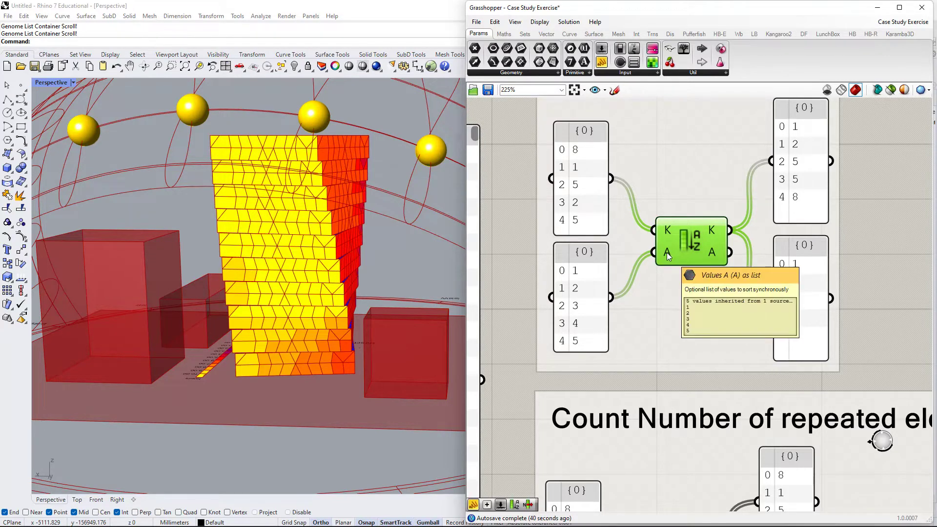
pyautogui.moveTo(674, 260); pyautogui.dragTo(700, 235, button='right')
pyautogui.moveTo(640, 252); pyautogui.dragTo(619, 309, button='right')
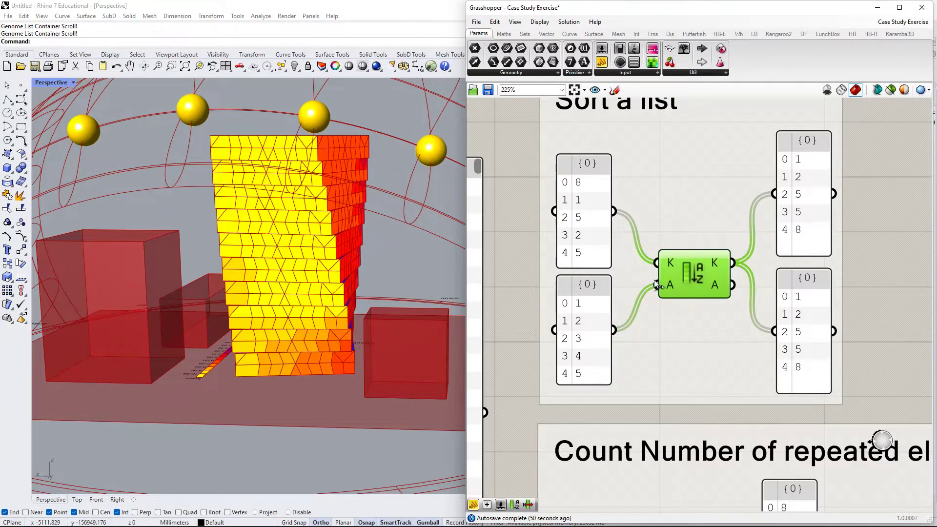
pyautogui.moveTo(653, 281); pyautogui.dragTo(646, 305, button='right')
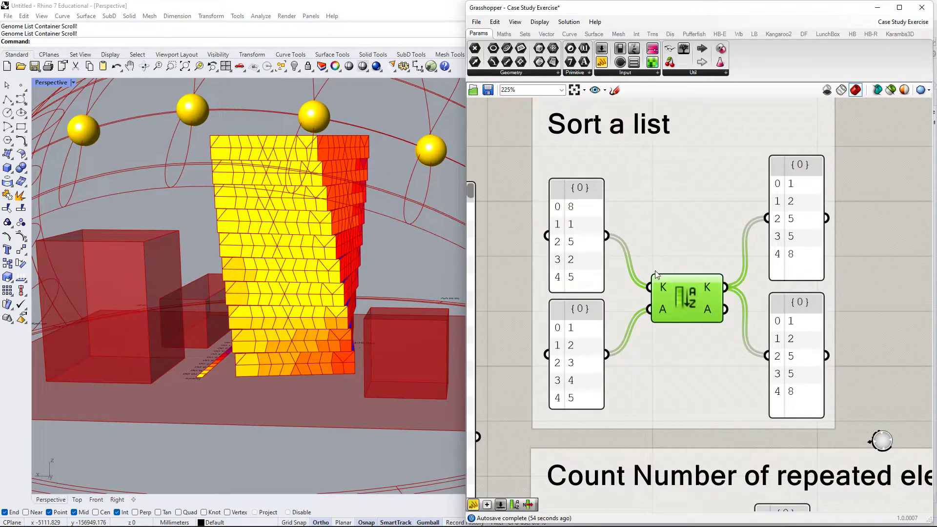
pyautogui.moveTo(718, 406); pyautogui.dragTo(662, 289, button='right')
pyautogui.moveTo(715, 433); pyautogui.dragTo(708, 261, button='right')
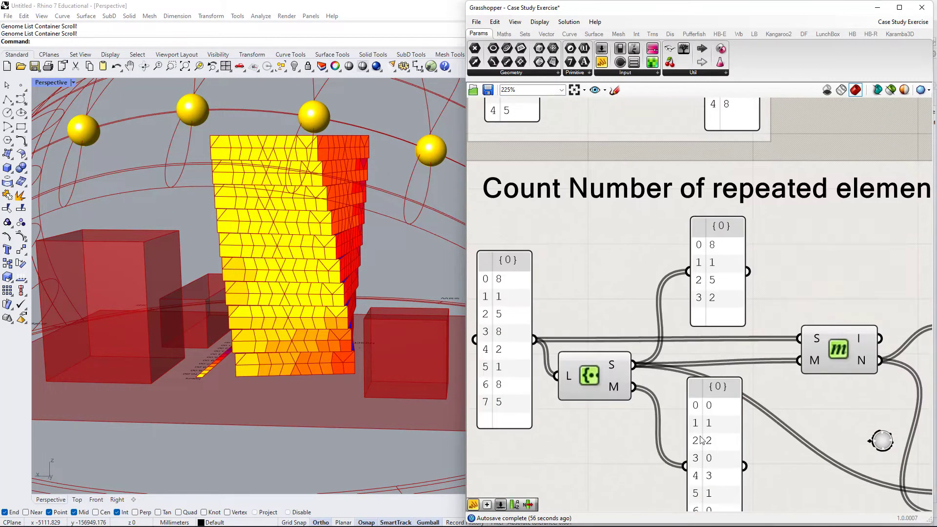
pyautogui.moveTo(686, 182); pyautogui.dragTo(725, 265, button='right')
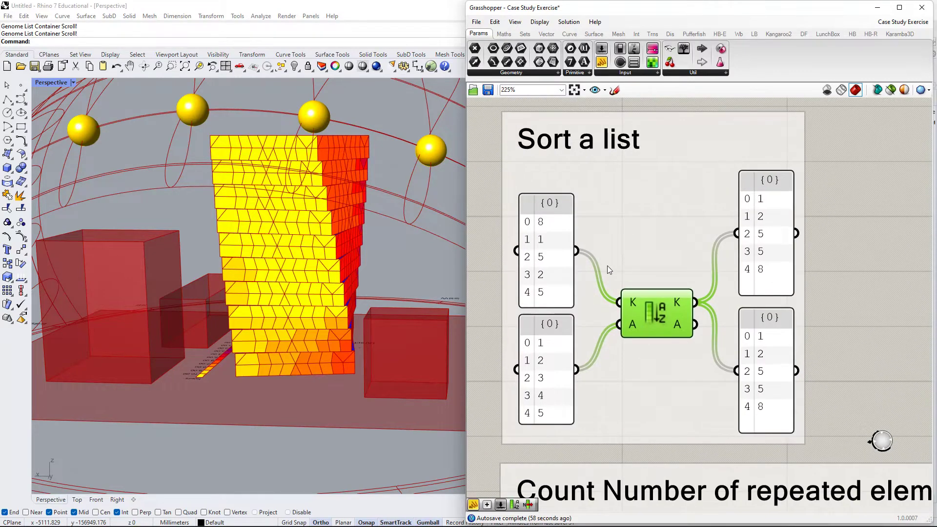
pyautogui.press('super+shift+s')
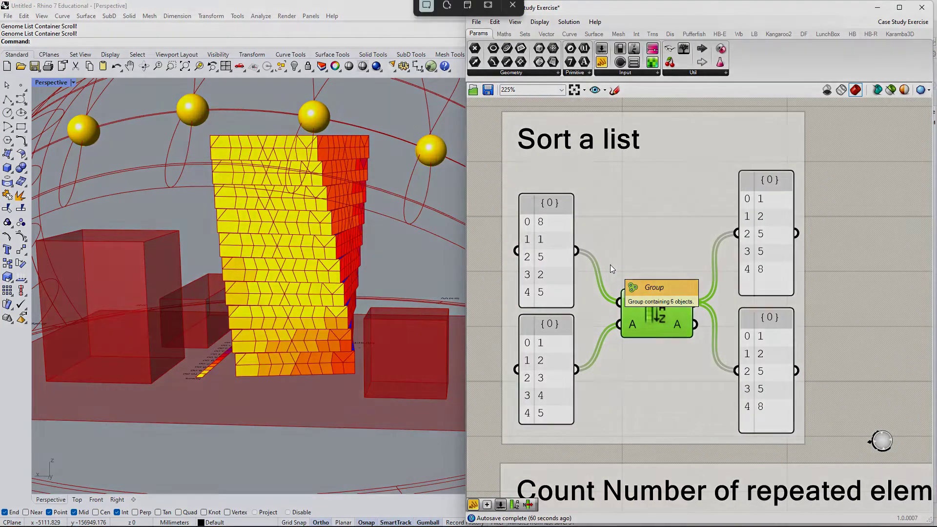
pyautogui.click(488, 18)
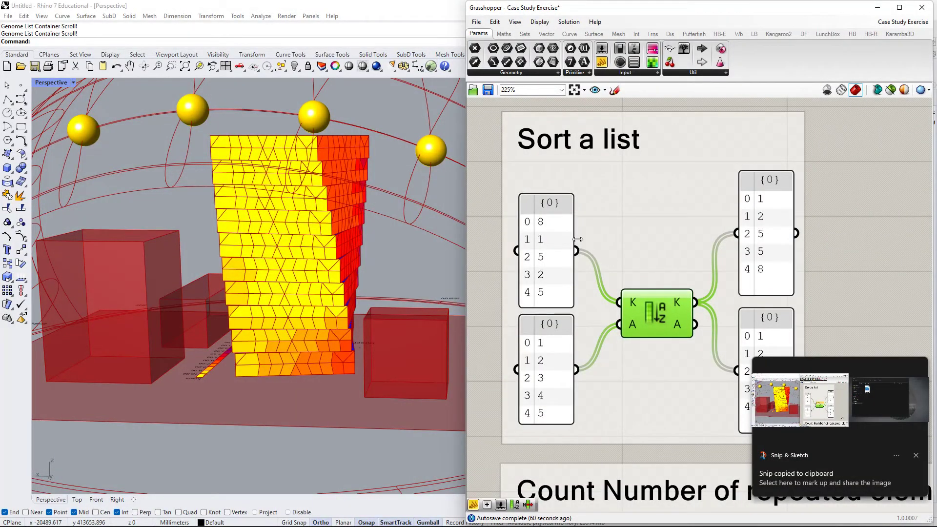
pyautogui.press('super+shift+s')
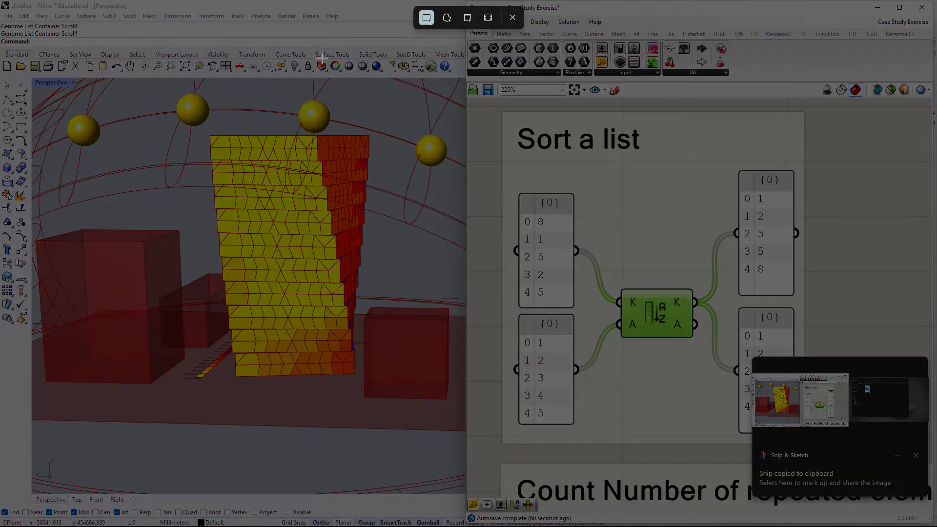
pyautogui.moveTo(344, 0)
pyautogui.mouseDown()
pyautogui.moveTo(869, 358)
pyautogui.moveTo(818, 443)
pyautogui.moveTo(881, 485)
pyautogui.mouseUp()
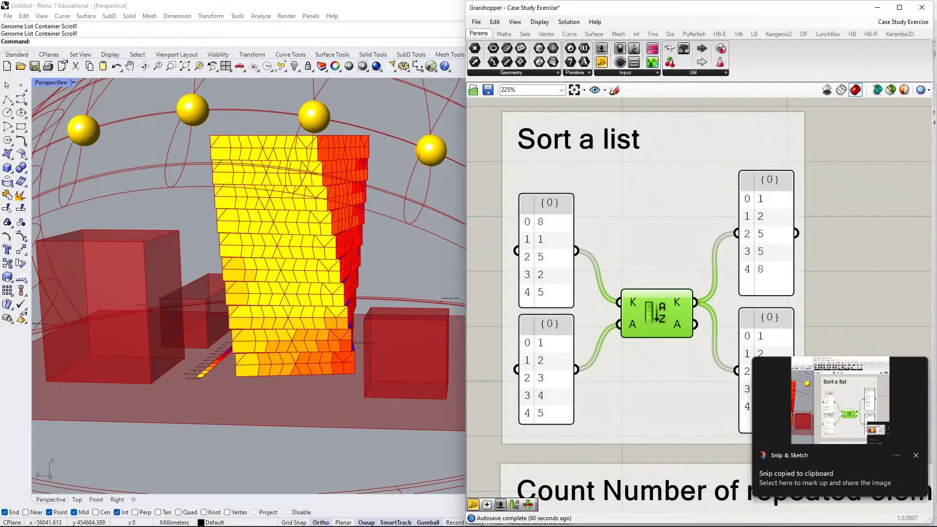
pyautogui.click(917, 455)
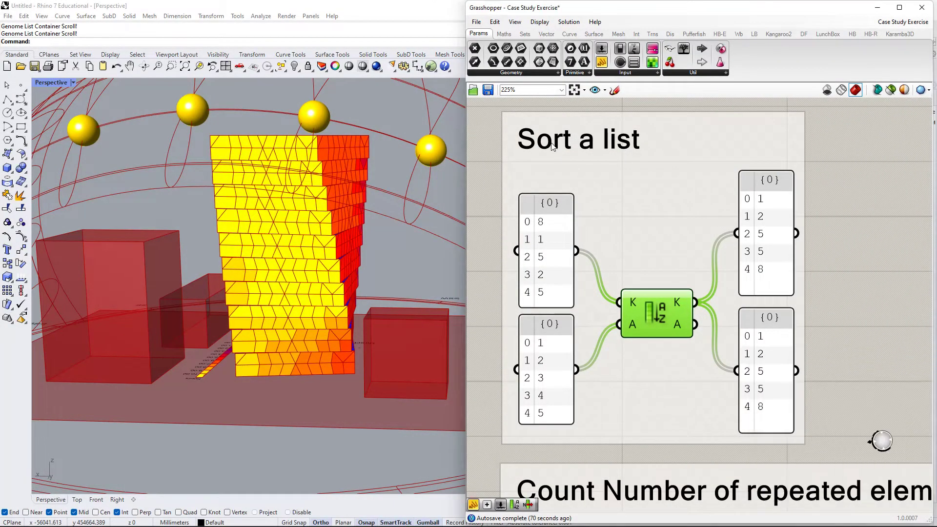
# - Snip the Sort a list group, open the capture in Snip & Sketch, and close it
pyautogui.press('super+shift+s')
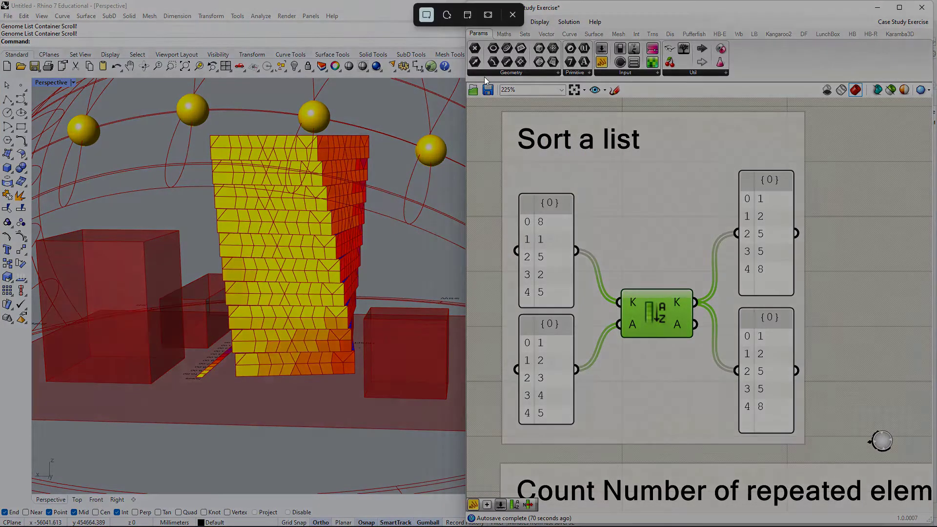
pyautogui.moveTo(434, 49)
pyautogui.mouseDown()
pyautogui.moveTo(842, 412)
pyautogui.moveTo(883, 496)
pyautogui.moveTo(871, 483)
pyautogui.mouseUp()
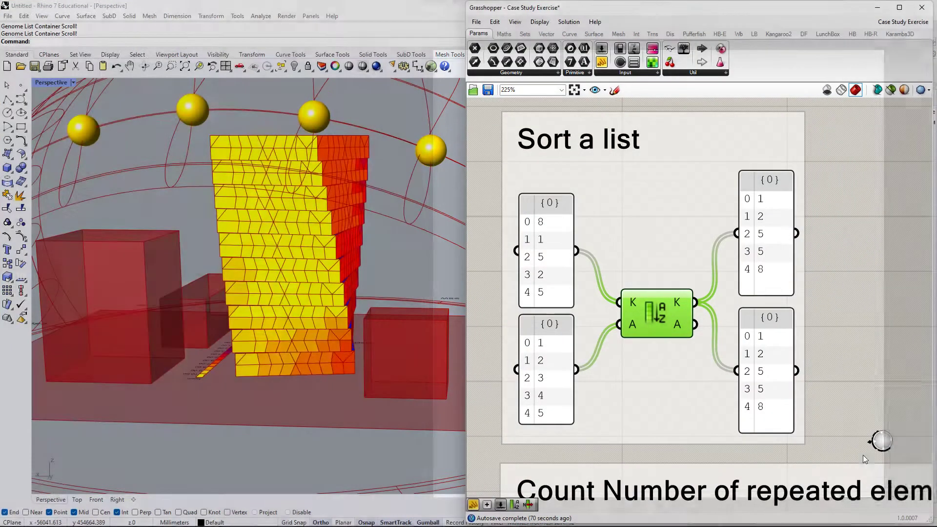
pyautogui.click(848, 422)
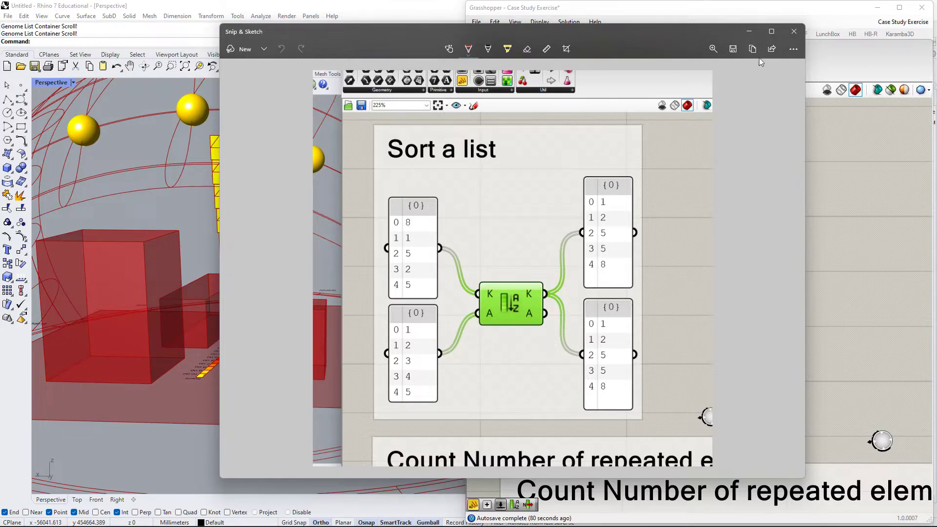
pyautogui.click(794, 32)
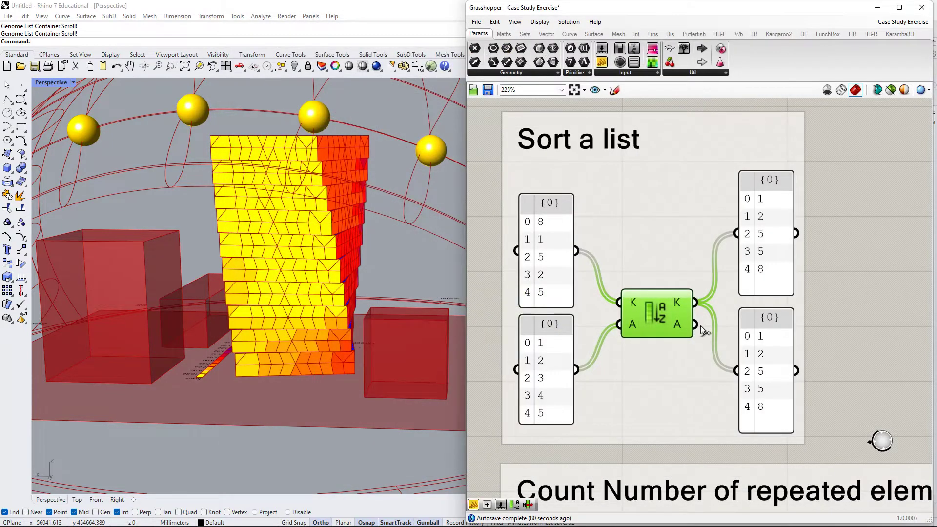
# - Connect the Sort List component's A output to the lower output panel and snip the rewired Sort a list group
pyautogui.moveTo(695, 325); pyautogui.dragTo(752, 376)
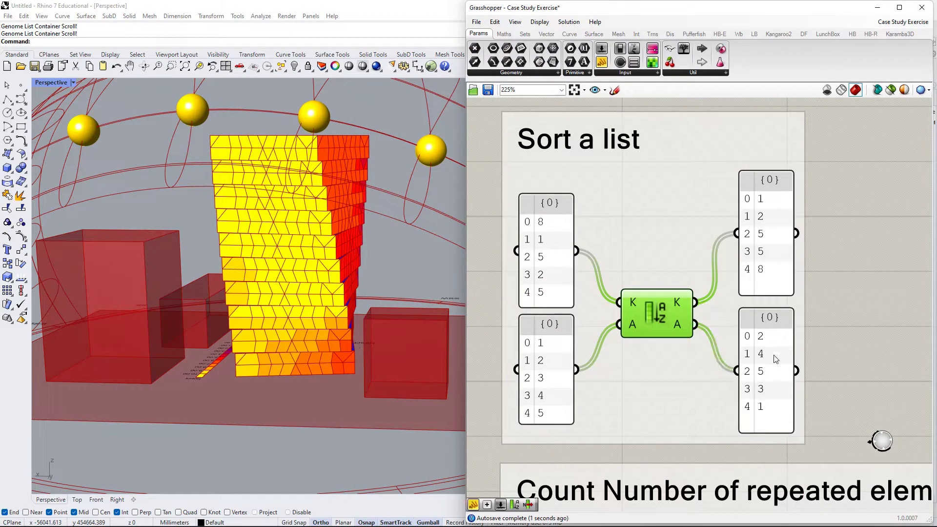
pyautogui.press('super+shift+s')
pyautogui.moveTo(391, 42); pyautogui.dragTo(884, 467)
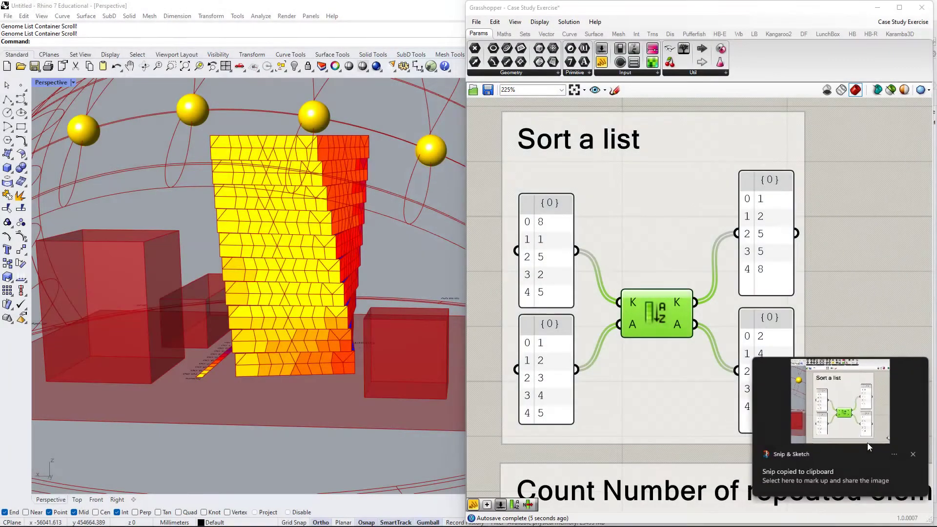
# - Open the new capture in Snip & Sketch and draw red arrows linking each unsorted key to its position in the K output panel
pyautogui.click(868, 443)
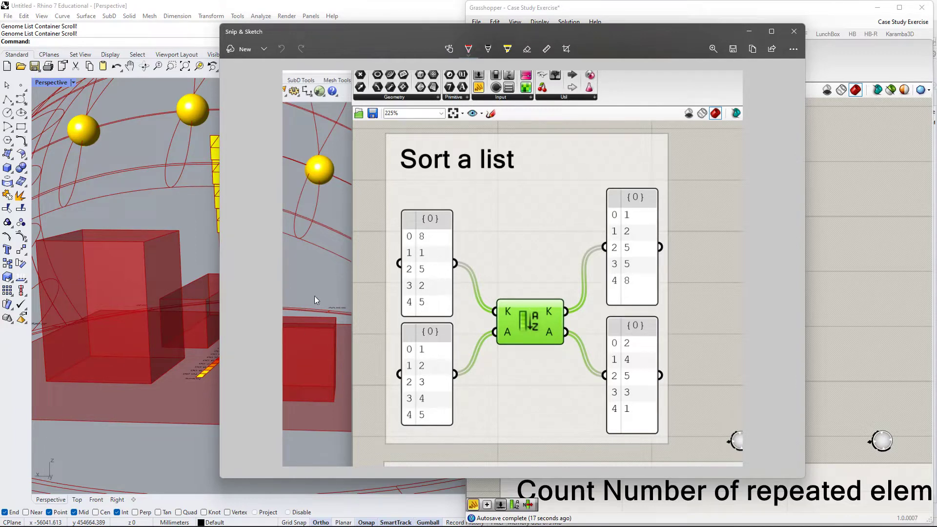
pyautogui.moveTo(444, 255); pyautogui.dragTo(446, 254)
pyautogui.moveTo(538, 254); pyautogui.dragTo(624, 218)
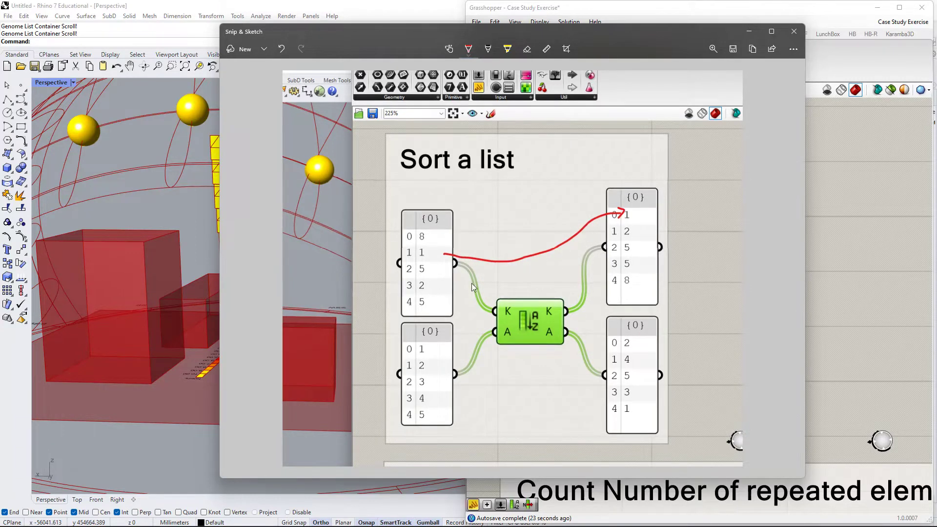
pyautogui.moveTo(436, 286)
pyautogui.mouseDown()
pyautogui.moveTo(594, 260)
pyautogui.moveTo(613, 228)
pyautogui.moveTo(608, 239)
pyautogui.mouseUp()
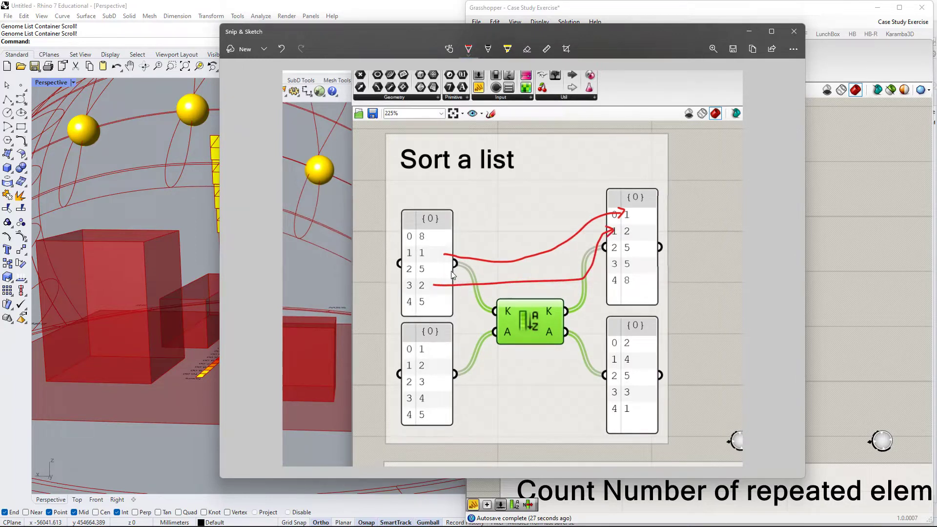
pyautogui.moveTo(449, 270)
pyautogui.mouseDown()
pyautogui.moveTo(527, 272)
pyautogui.moveTo(619, 258)
pyautogui.mouseUp()
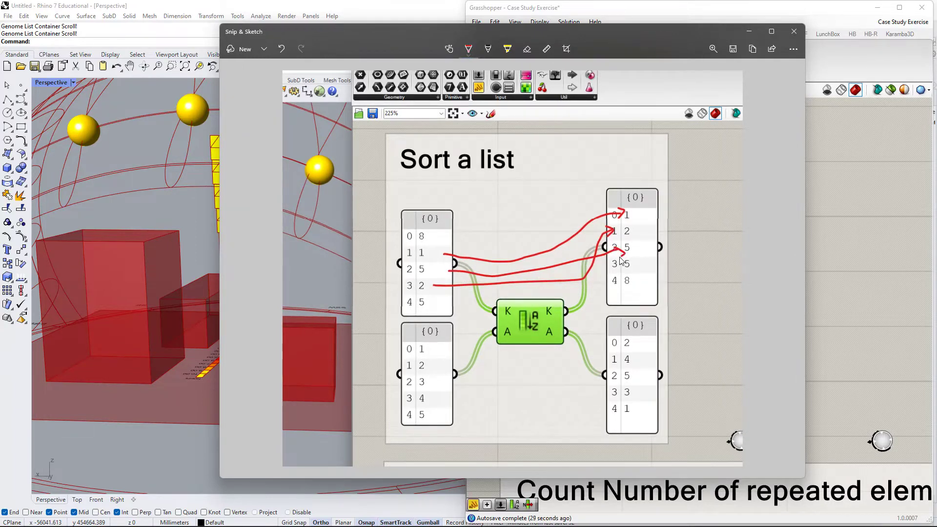
pyautogui.moveTo(446, 305)
pyautogui.mouseDown()
pyautogui.moveTo(579, 292)
pyautogui.moveTo(618, 266)
pyautogui.mouseUp()
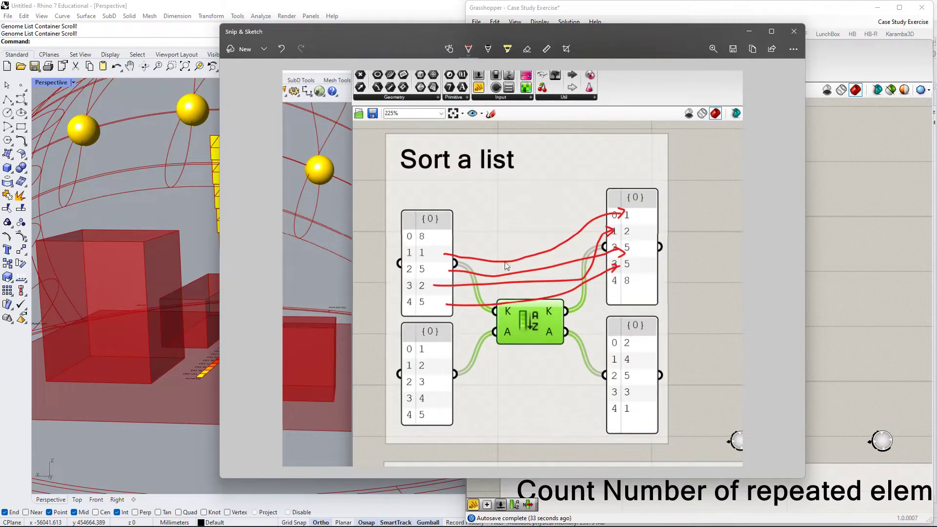
pyautogui.moveTo(444, 236); pyautogui.dragTo(526, 285)
pyautogui.moveTo(610, 290); pyautogui.dragTo(619, 290)
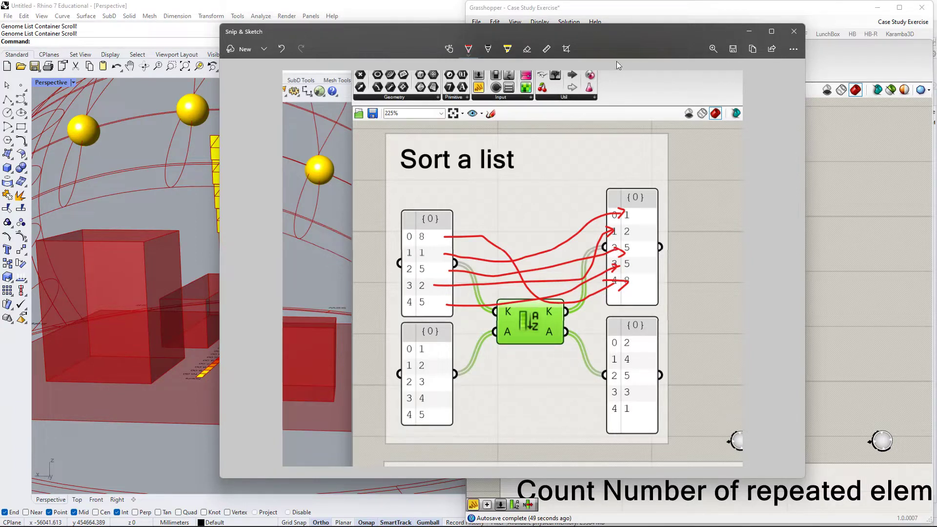
# - Erase all the arrows and draw new red ones taking key 1 and its paired value 2 to index 0 of the two output panels
pyautogui.click(526, 49)
pyautogui.moveTo(583, 203)
pyautogui.mouseDown()
pyautogui.moveTo(595, 333)
pyautogui.moveTo(623, 268)
pyautogui.moveTo(613, 257)
pyautogui.moveTo(617, 279)
pyautogui.mouseUp()
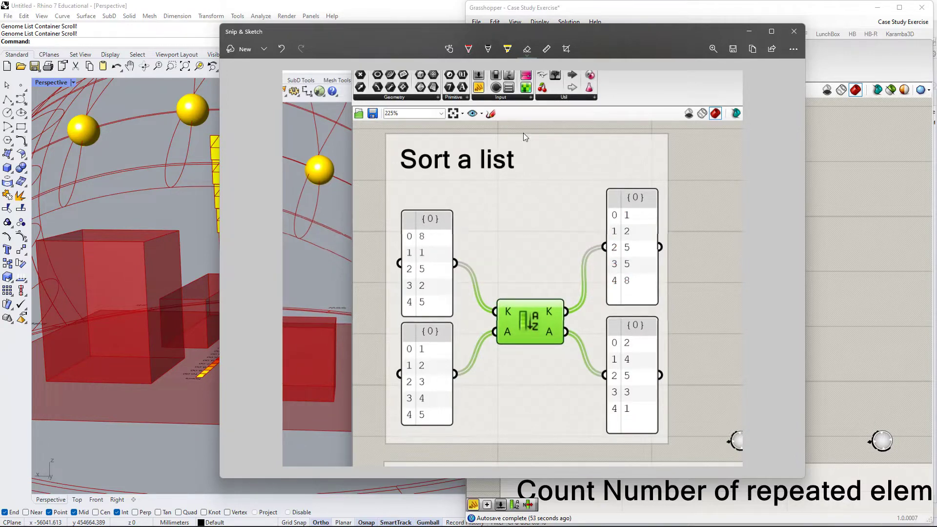
pyautogui.click(469, 47)
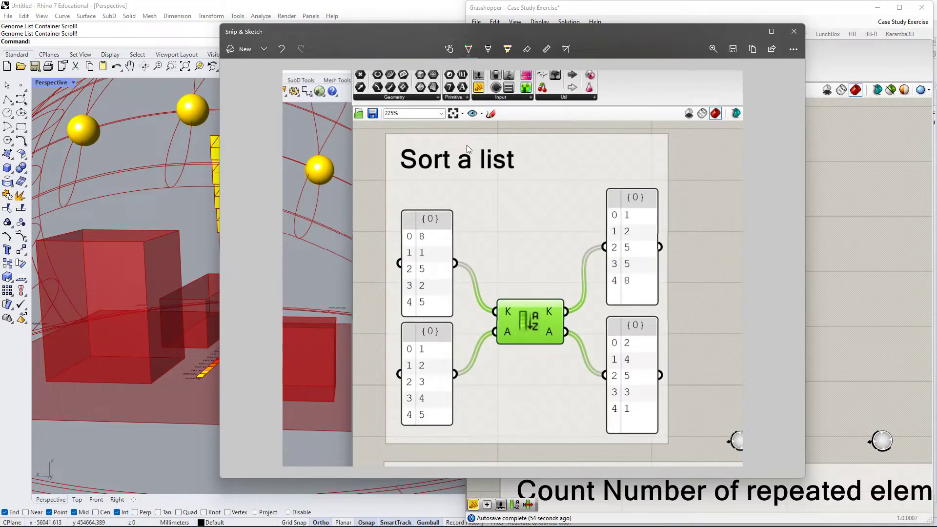
pyautogui.click(469, 49)
pyautogui.click(554, 240)
pyautogui.moveTo(445, 255)
pyautogui.mouseDown()
pyautogui.moveTo(504, 255)
pyautogui.moveTo(532, 223)
pyautogui.mouseUp()
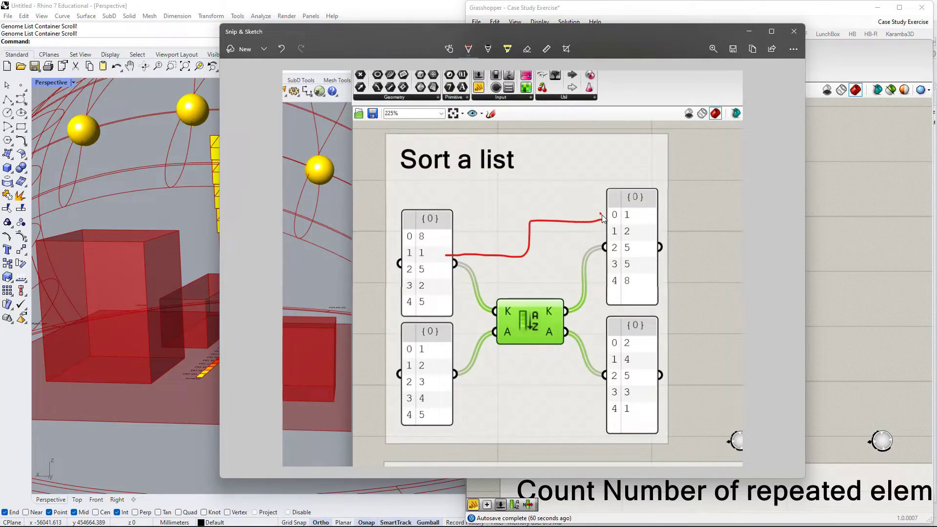
pyautogui.moveTo(601, 215); pyautogui.dragTo(601, 226)
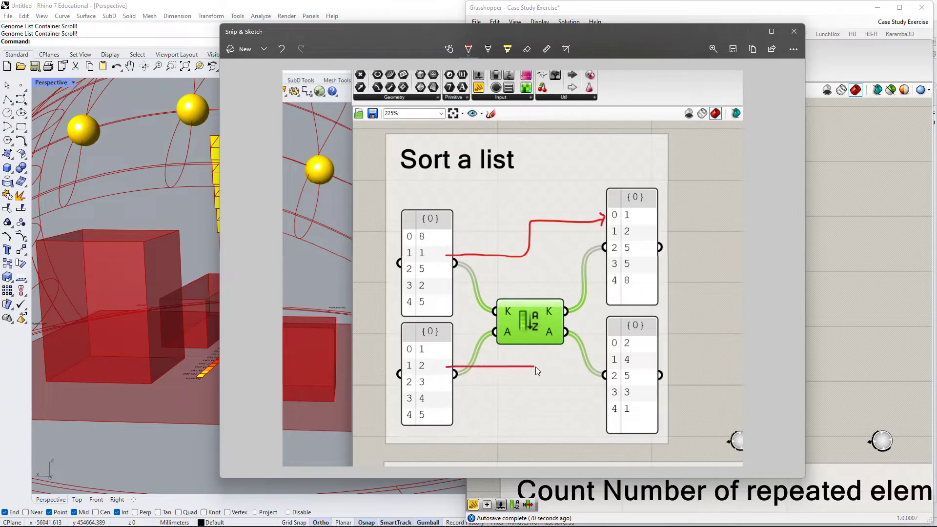
pyautogui.moveTo(597, 343); pyautogui.dragTo(616, 344)
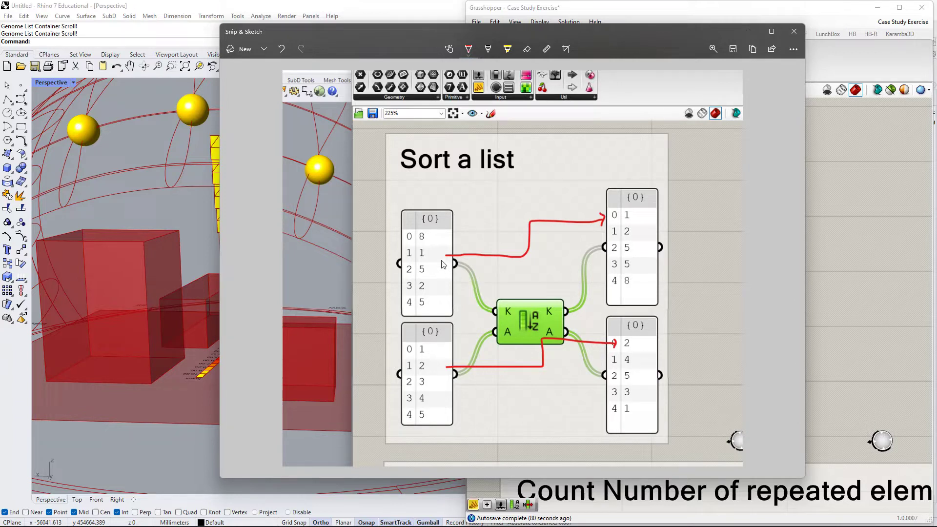
# - Draw red arrows taking key 2 and value 4 to index 1, and the first key 5 and value 3 to index 2 of the outputs
pyautogui.moveTo(448, 287); pyautogui.dragTo(496, 292)
pyautogui.moveTo(571, 235)
pyautogui.mouseDown()
pyautogui.moveTo(634, 231)
pyautogui.moveTo(625, 236)
pyautogui.mouseUp()
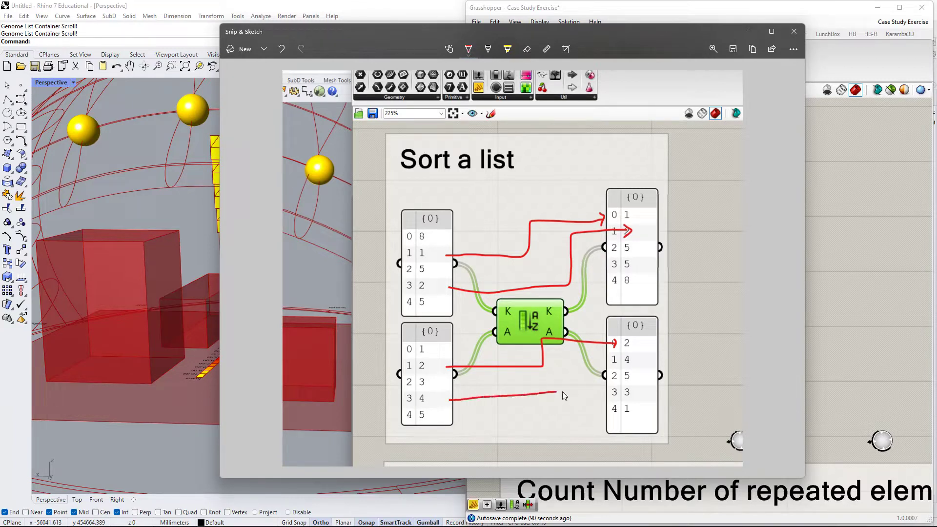
pyautogui.moveTo(602, 360); pyautogui.dragTo(605, 363)
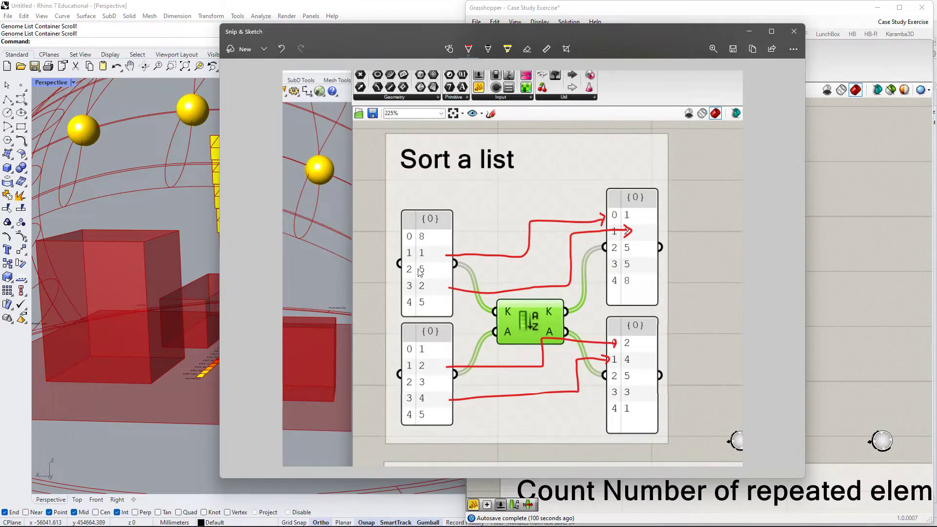
pyautogui.moveTo(444, 270)
pyautogui.mouseDown()
pyautogui.moveTo(553, 270)
pyautogui.moveTo(607, 249)
pyautogui.mouseUp()
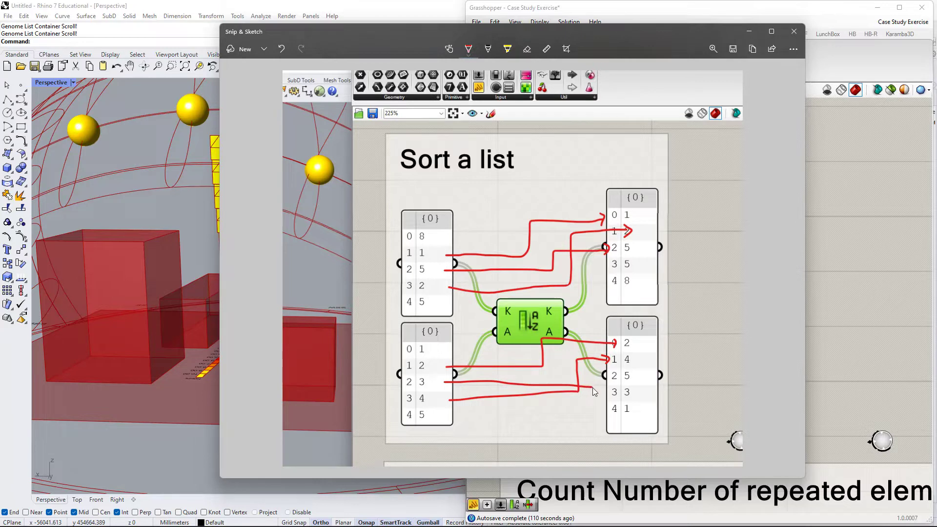
pyautogui.moveTo(592, 388)
pyautogui.mouseDown()
pyautogui.moveTo(613, 378)
pyautogui.moveTo(605, 391)
pyautogui.mouseUp()
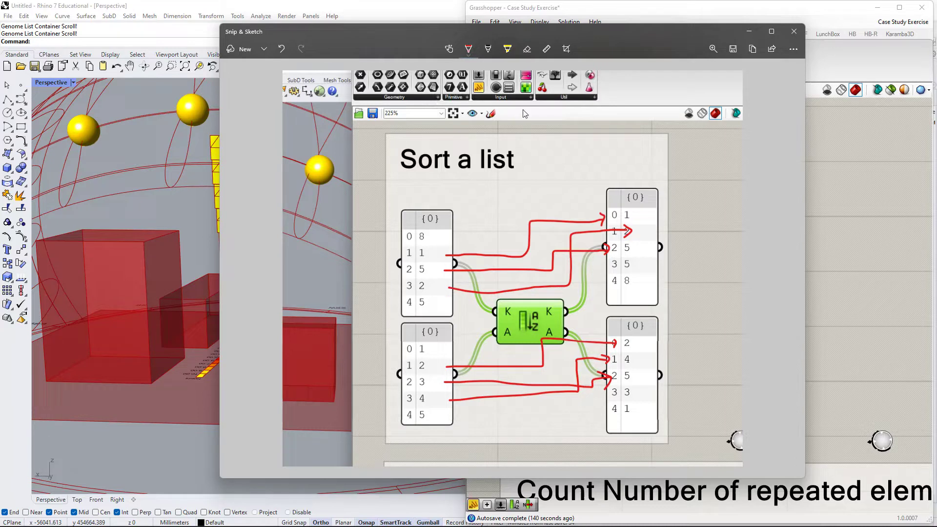
# - Replace the arrow of the key 5 at index 2 with a red arrow from the key 5 at index 4 to output index 2
pyautogui.click(534, 51)
pyautogui.click(459, 270)
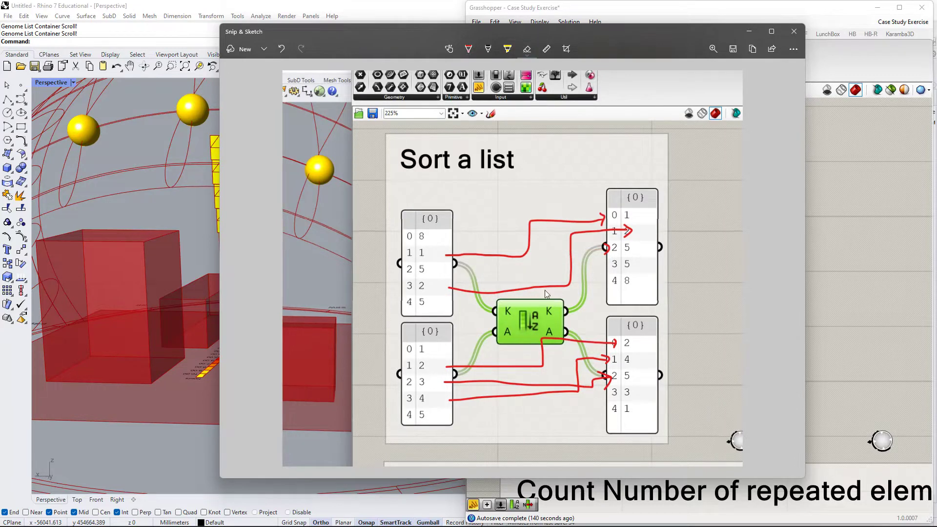
pyautogui.click(470, 51)
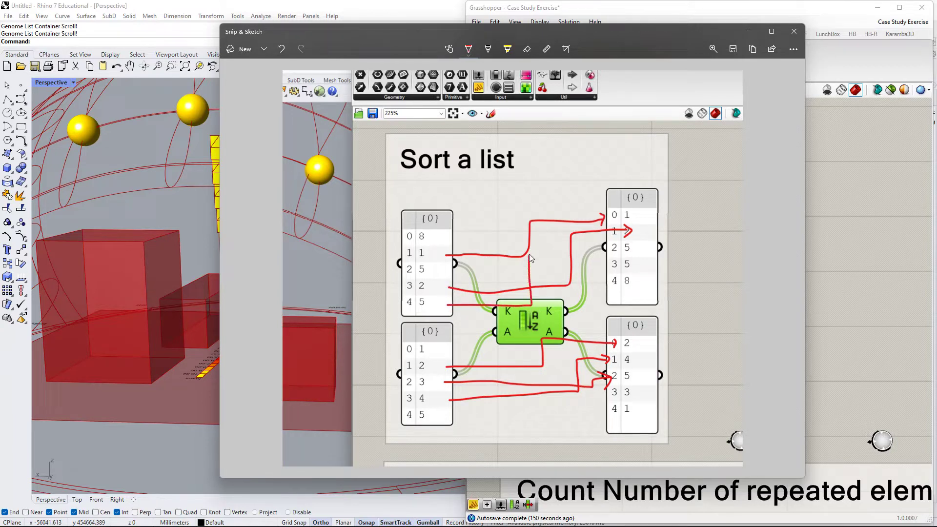
pyautogui.moveTo(529, 253); pyautogui.dragTo(543, 251)
pyautogui.moveTo(601, 243); pyautogui.dragTo(603, 252)
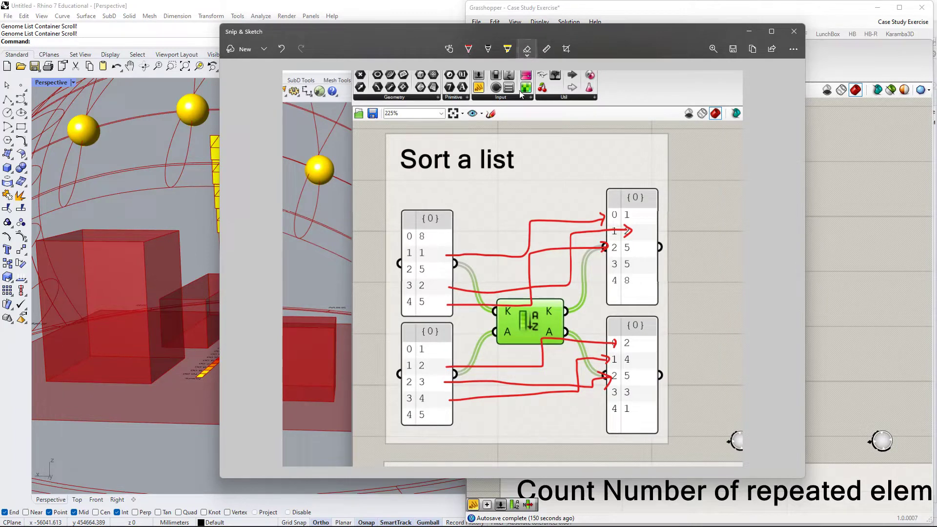
pyautogui.click(490, 398)
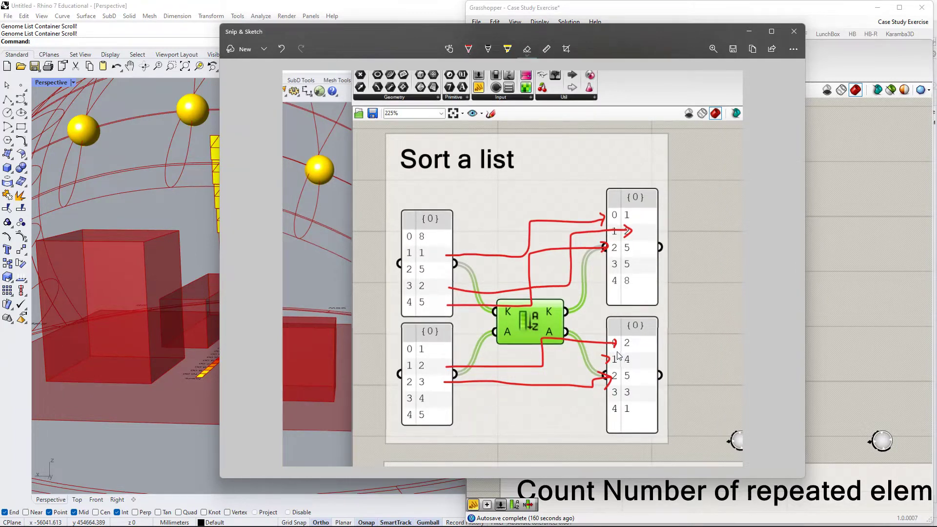
pyautogui.moveTo(618, 355); pyautogui.dragTo(606, 364)
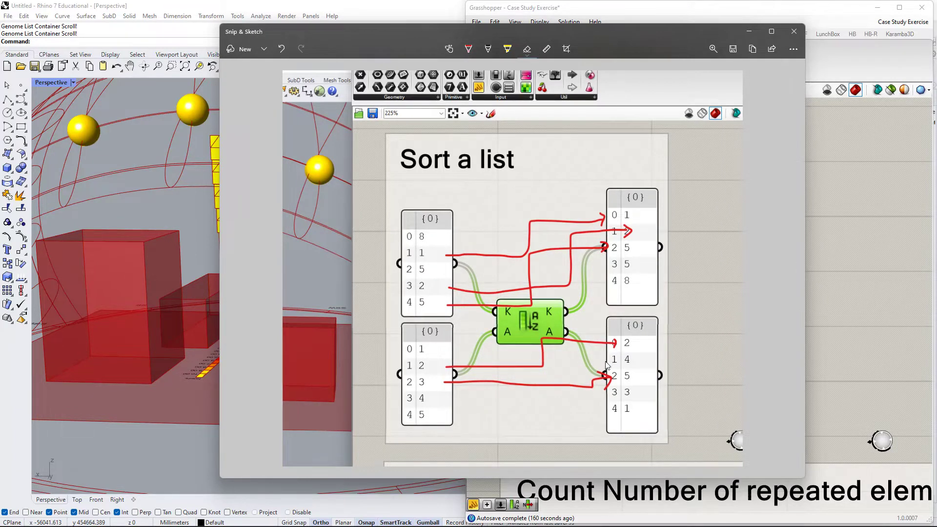
pyautogui.click(471, 51)
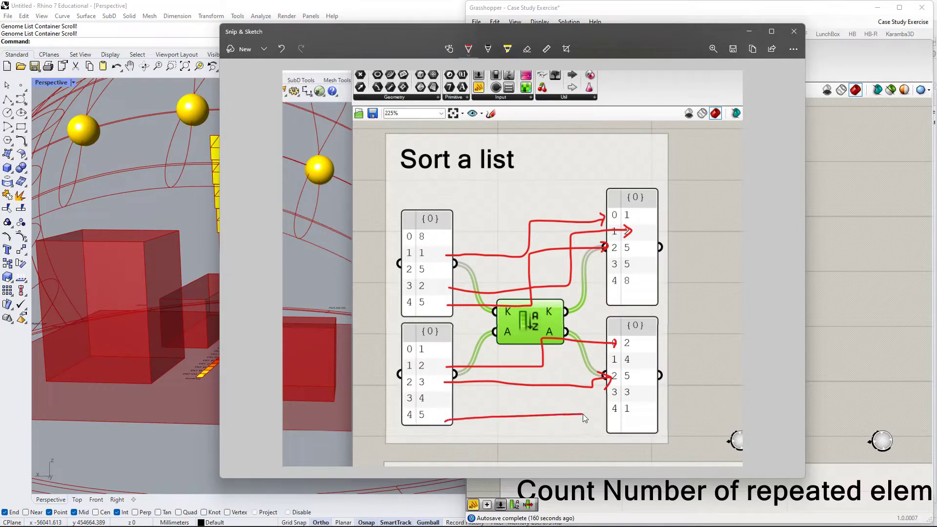
pyautogui.moveTo(584, 418); pyautogui.dragTo(589, 383)
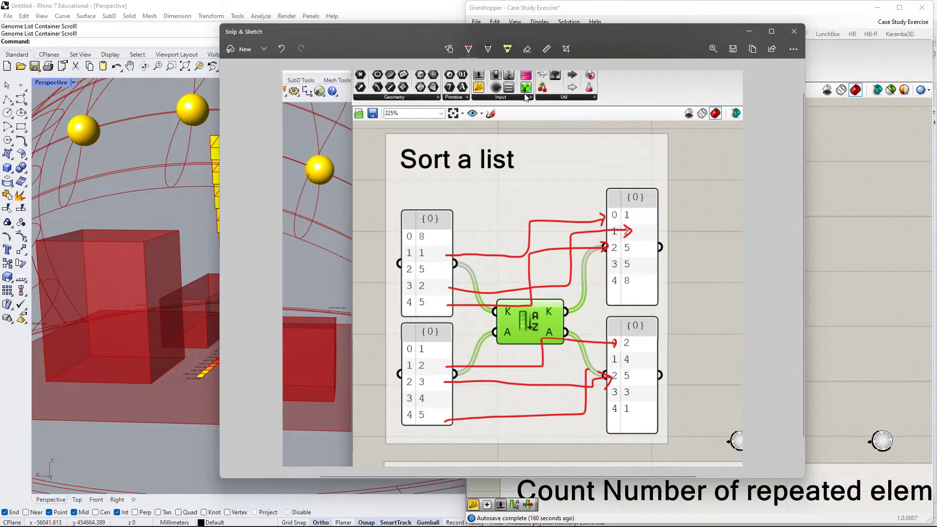
pyautogui.click(281, 47)
pyautogui.click(281, 48)
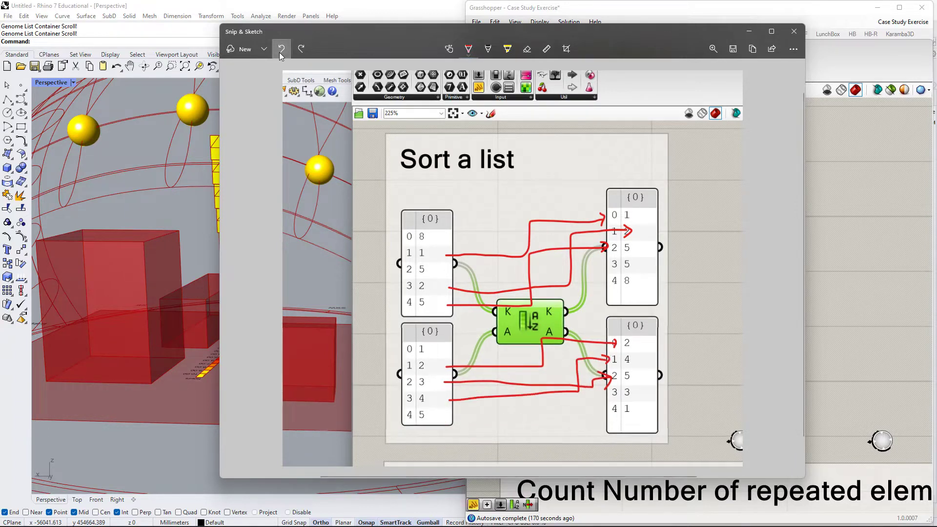
# - Erase the arrow of value 3 in the A list and draw a red arrow from value 5 to index 2 of the A output
pyautogui.click(531, 52)
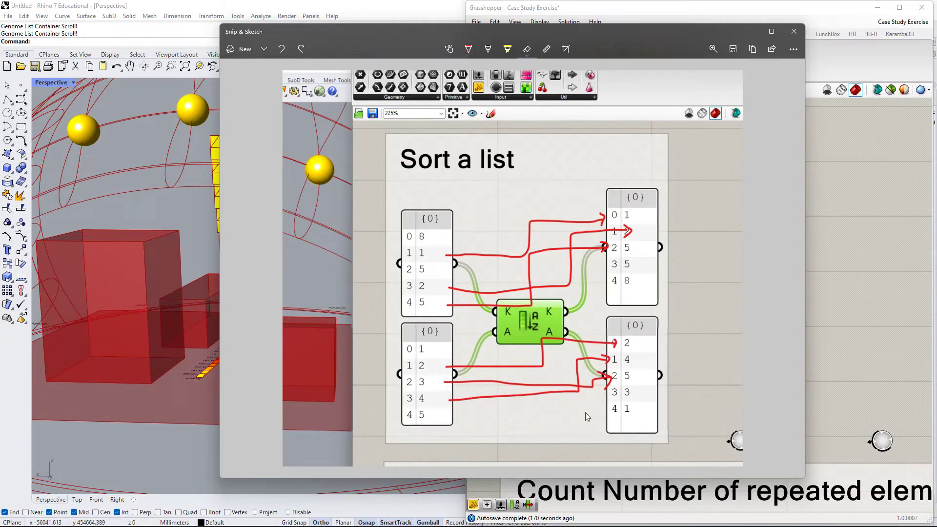
pyautogui.click(599, 382)
pyautogui.click(610, 380)
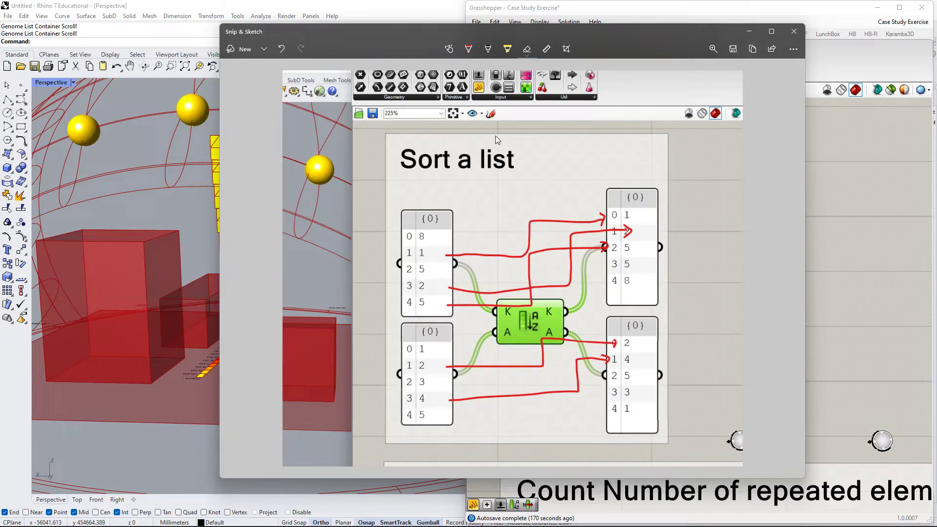
pyautogui.click(468, 49)
pyautogui.moveTo(439, 417); pyautogui.dragTo(567, 417)
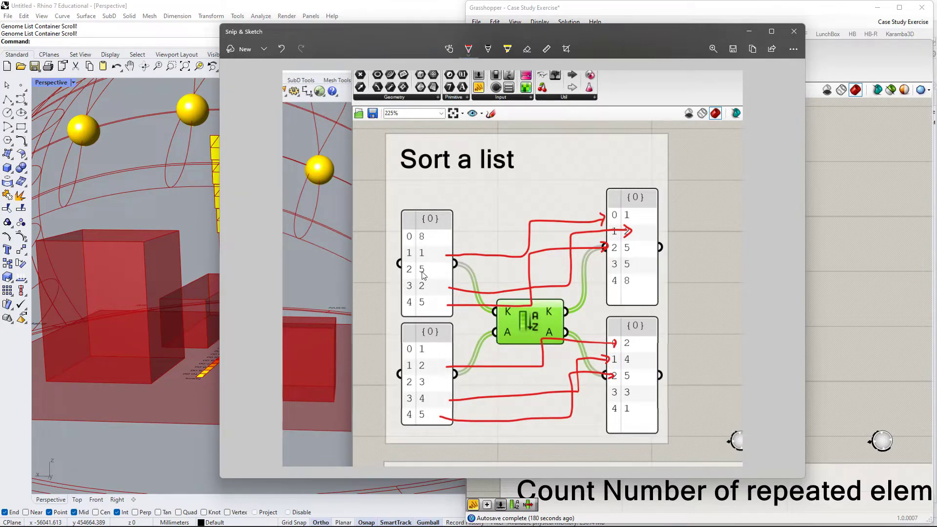
# - Draw red arrows from the key 5 at index 2 and its paired value 3 to index 3 of the K and A output panels
pyautogui.moveTo(422, 272); pyautogui.dragTo(463, 275)
pyautogui.moveTo(569, 274); pyautogui.dragTo(613, 269)
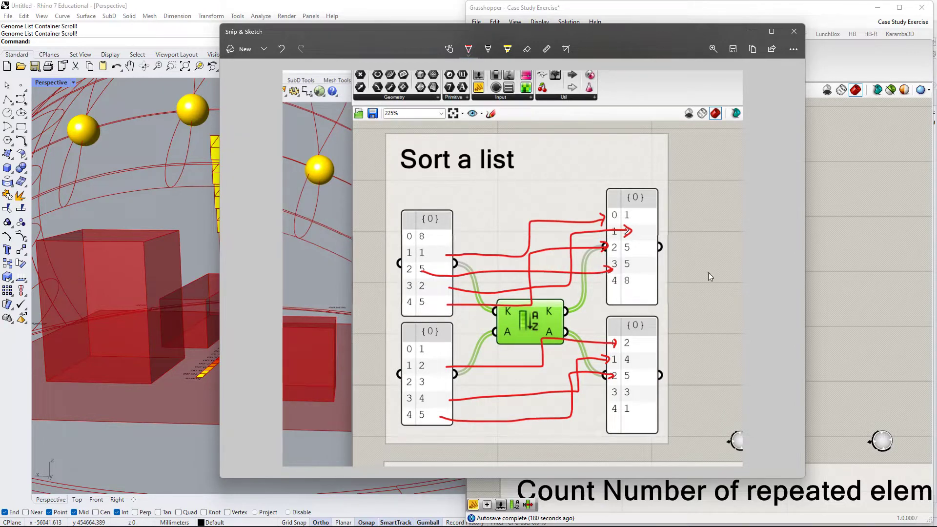
pyautogui.moveTo(442, 383); pyautogui.dragTo(547, 377)
pyautogui.moveTo(617, 397); pyautogui.dragTo(611, 401)
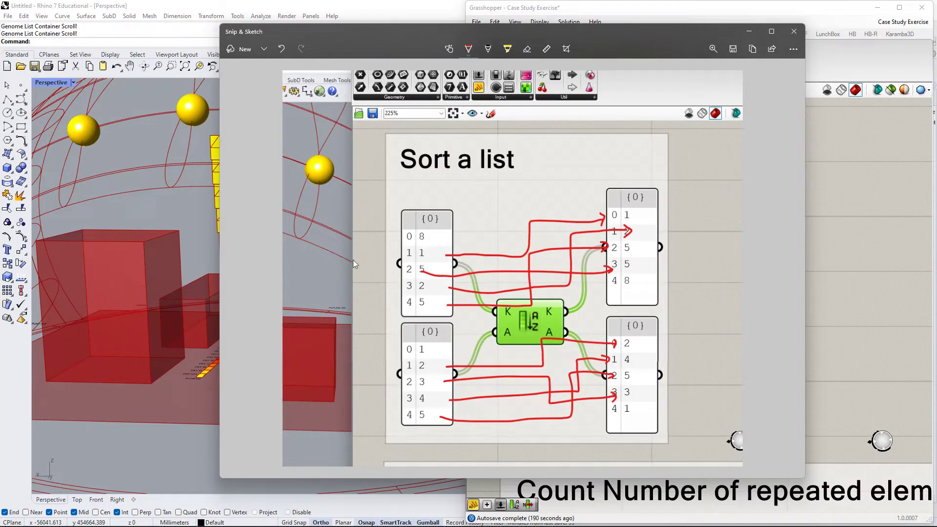
# - Draw red arrows from key 8 and its paired value 1 to index 4 of the output panels, and close the annotated capture
pyautogui.moveTo(437, 236); pyautogui.dragTo(489, 238)
pyautogui.moveTo(518, 290); pyautogui.dragTo(603, 289)
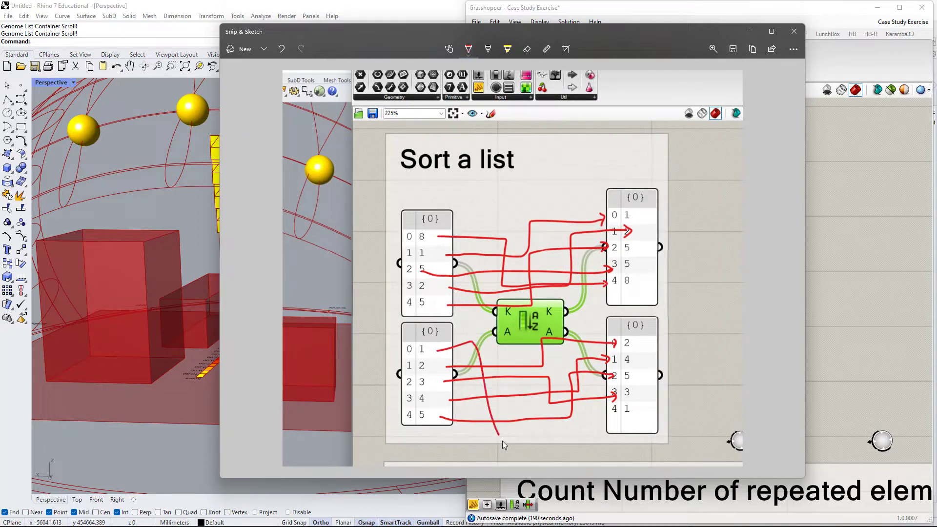
pyautogui.moveTo(605, 419); pyautogui.dragTo(609, 425)
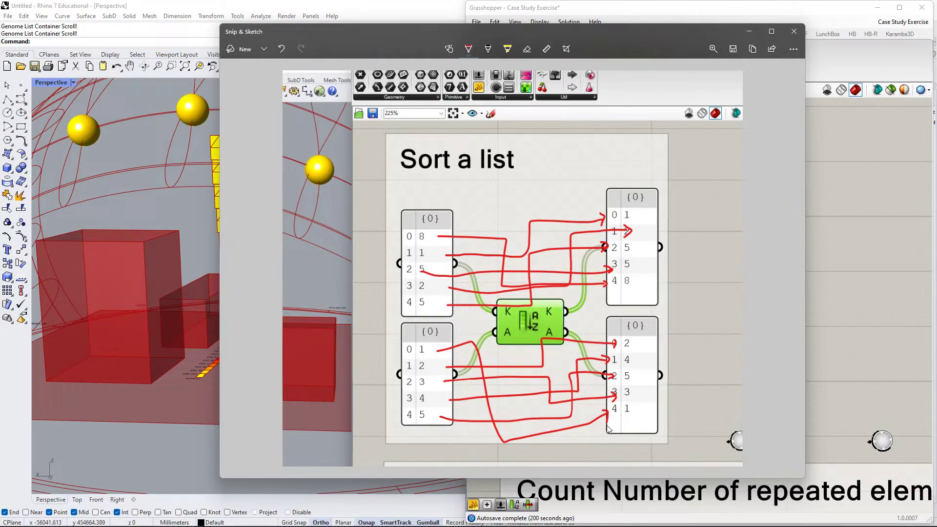
pyautogui.click(794, 32)
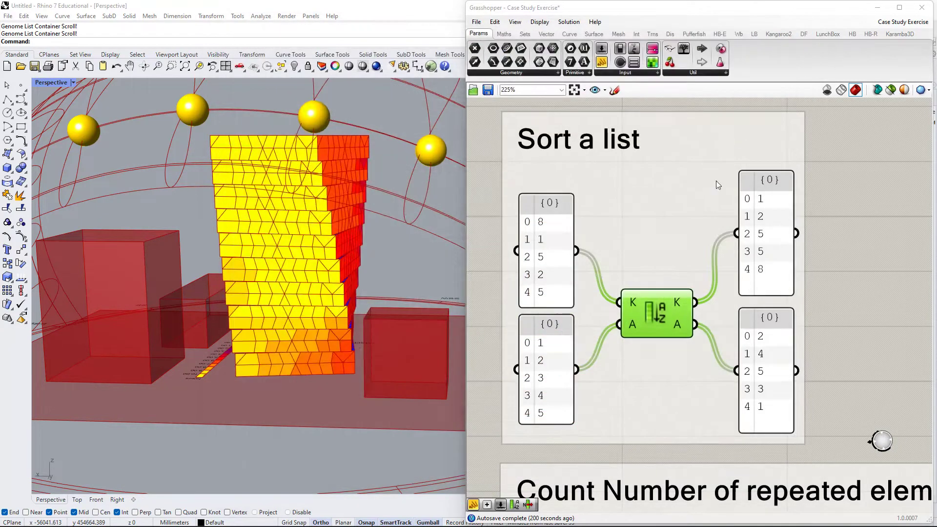
# - Shift the Sort List component in the Sort a list group slightly closer to its output panels
pyautogui.scroll(-2, 748, 378)
pyautogui.scroll(-3, 748, 378)
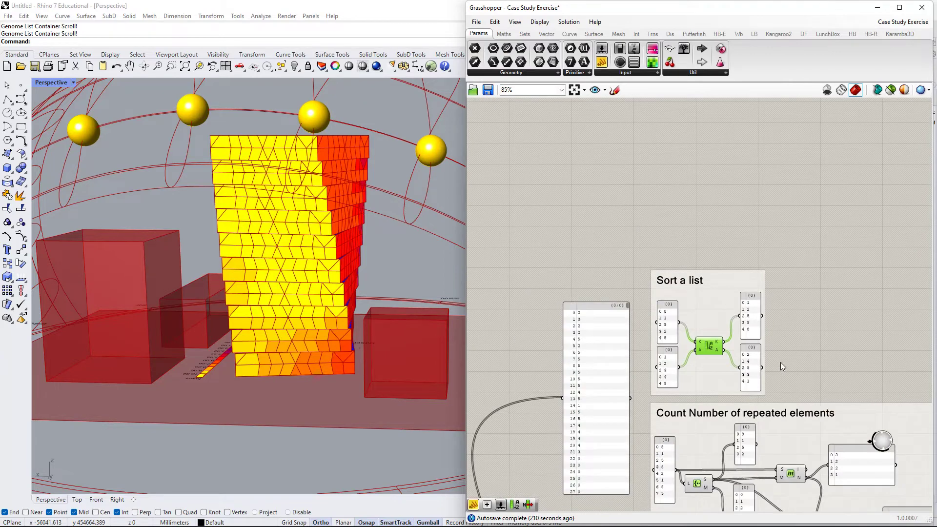
pyautogui.moveTo(777, 366); pyautogui.dragTo(657, 351, button='right')
pyautogui.scroll(3, 590, 316)
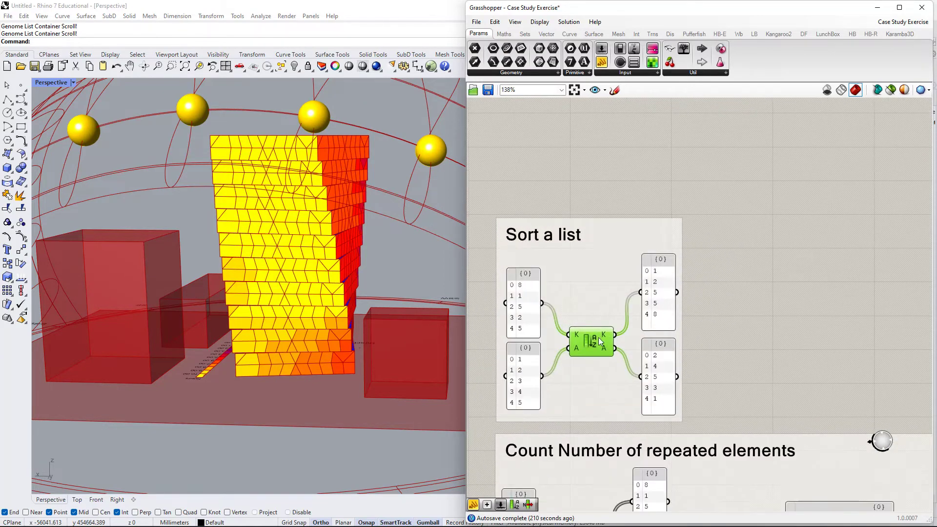
pyautogui.moveTo(600, 342)
pyautogui.mouseDown()
pyautogui.moveTo(593, 277)
pyautogui.moveTo(609, 271)
pyautogui.moveTo(611, 337)
pyautogui.mouseUp()
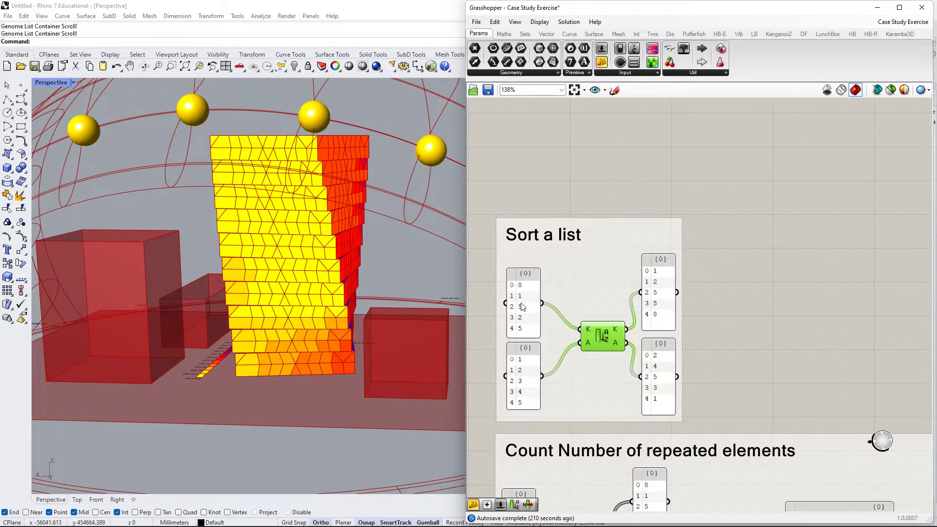
# - Shift the input list panel in the Count Number of repeated elements group slightly up and toward the Create Set component
pyautogui.moveTo(641, 351)
pyautogui.mouseDown(button='right')
pyautogui.moveTo(674, 291)
pyautogui.moveTo(639, 212)
pyautogui.mouseUp(button='right')
pyautogui.moveTo(709, 412)
pyautogui.mouseDown(button='right')
pyautogui.moveTo(698, 388)
pyautogui.moveTo(704, 309)
pyautogui.mouseUp(button='right')
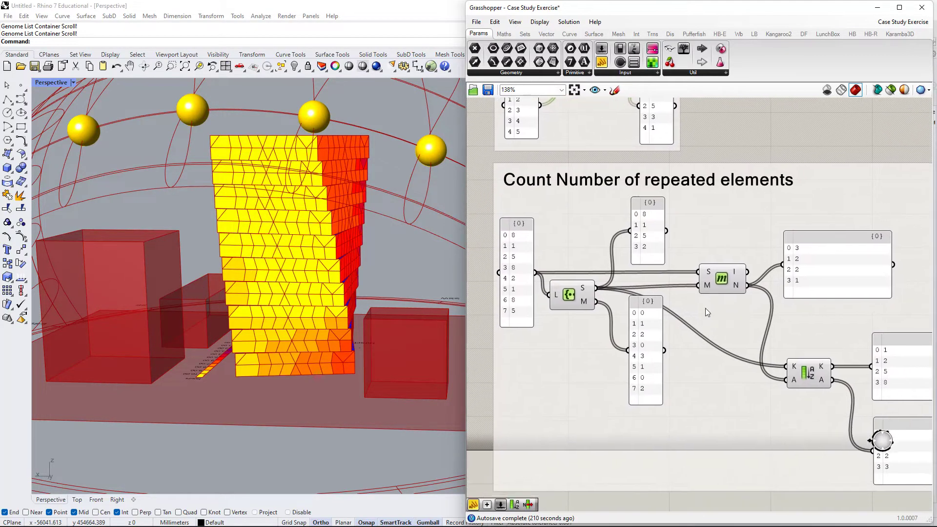
pyautogui.moveTo(652, 378); pyautogui.dragTo(619, 323, button='right')
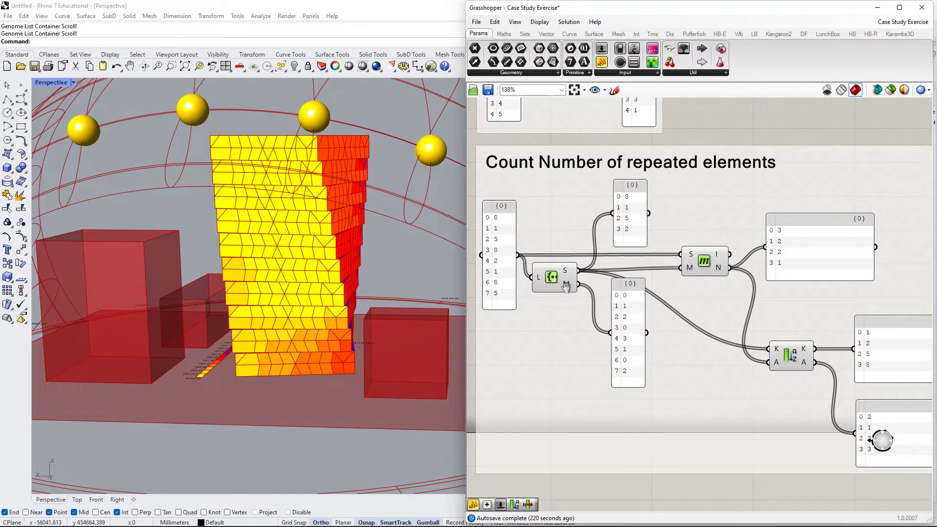
pyautogui.moveTo(563, 284); pyautogui.dragTo(602, 288, button='right')
pyautogui.scroll(4, 547, 252)
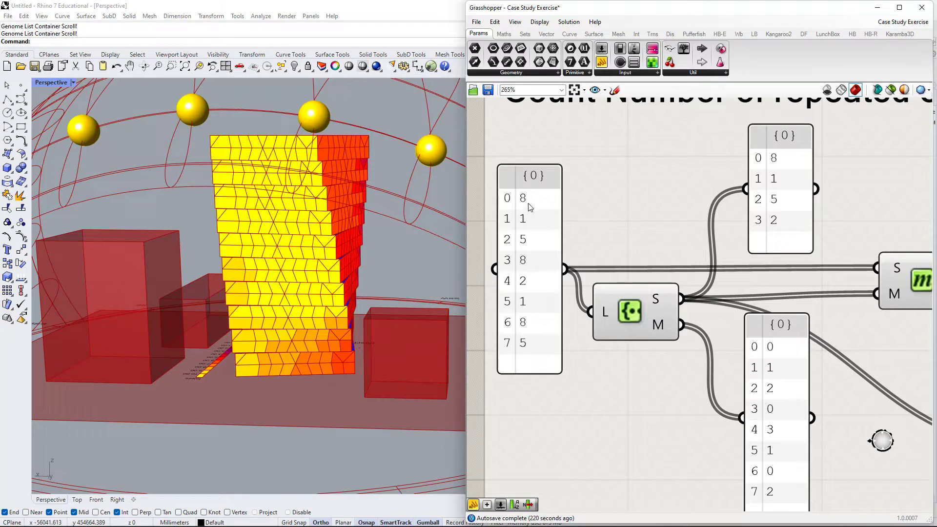
pyautogui.moveTo(525, 208); pyautogui.dragTo(531, 199)
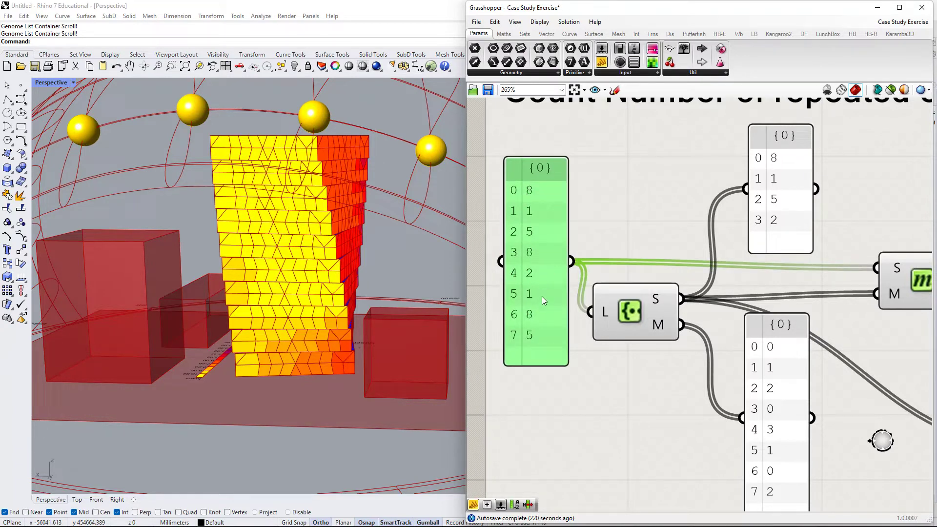
# - Examine the long panel of analysis result values alongside the tower's coloured facade in the Rhino viewport
pyautogui.scroll(-4, 517, 396)
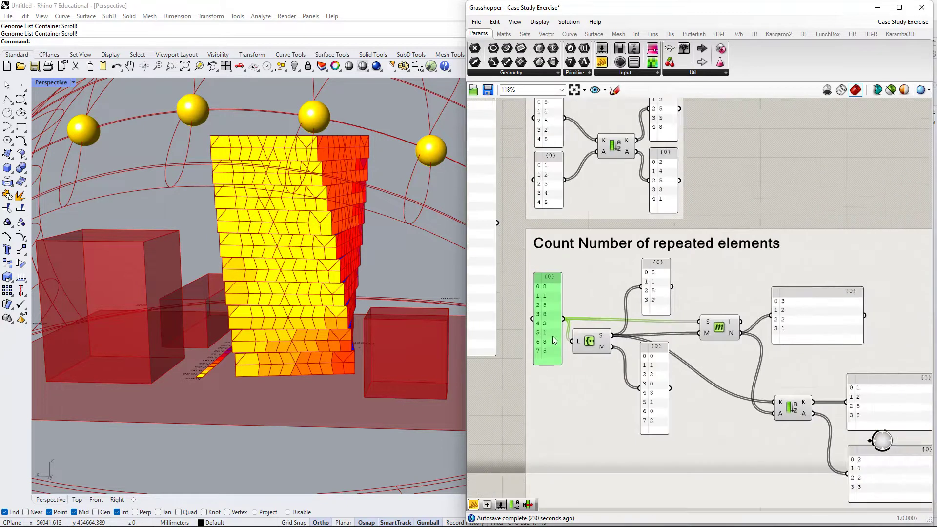
pyautogui.moveTo(480, 244); pyautogui.dragTo(687, 307, button='right')
pyautogui.click(686, 307)
pyautogui.scroll(3, 605, 191)
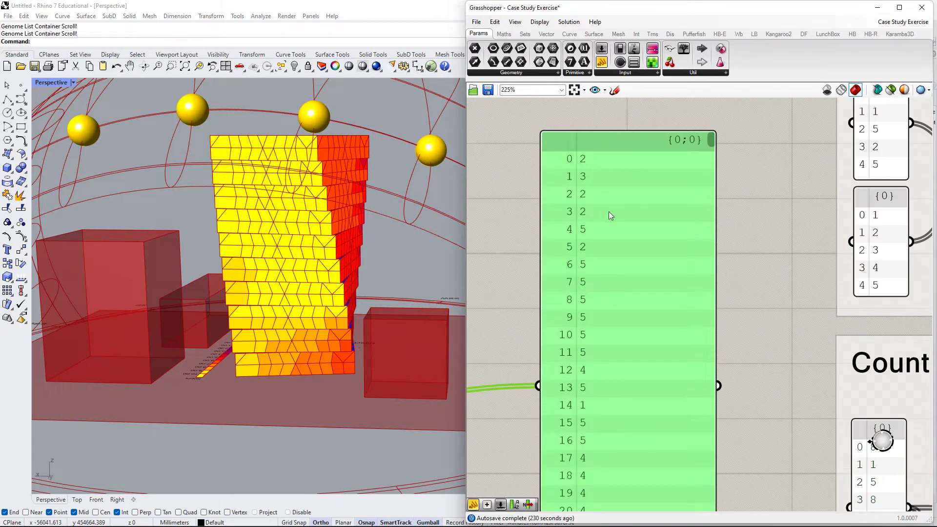
pyautogui.scroll(-2, 587, 300)
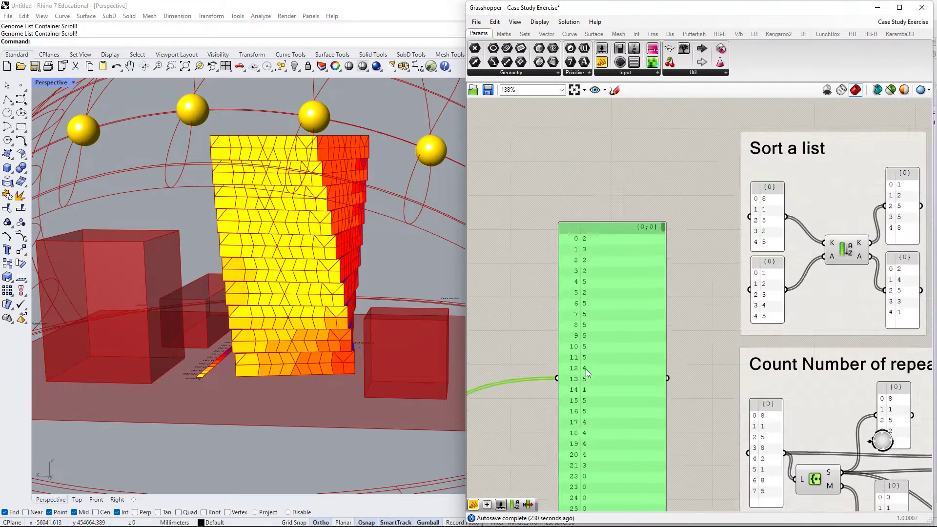
pyautogui.moveTo(586, 369); pyautogui.dragTo(584, 196, button='right')
pyautogui.moveTo(293, 244); pyautogui.dragTo(169, 231, button='right')
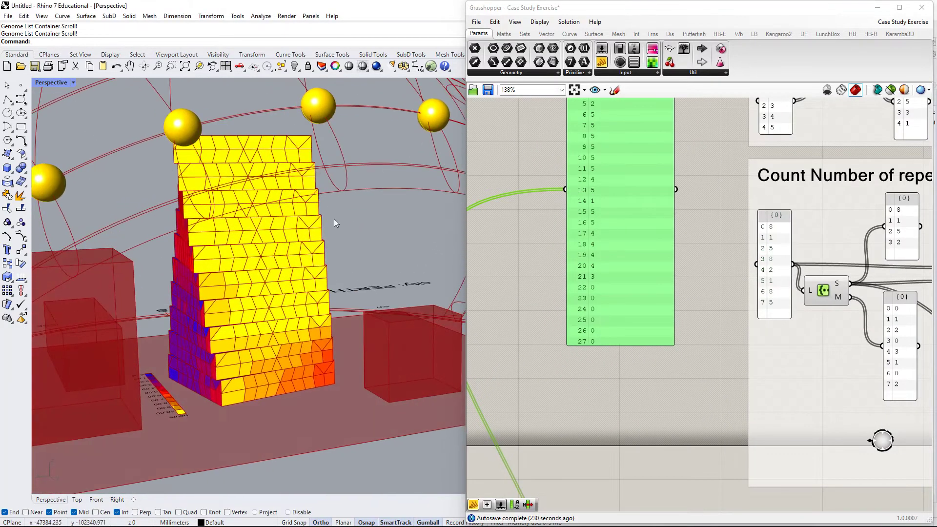
pyautogui.scroll(-2, 722, 337)
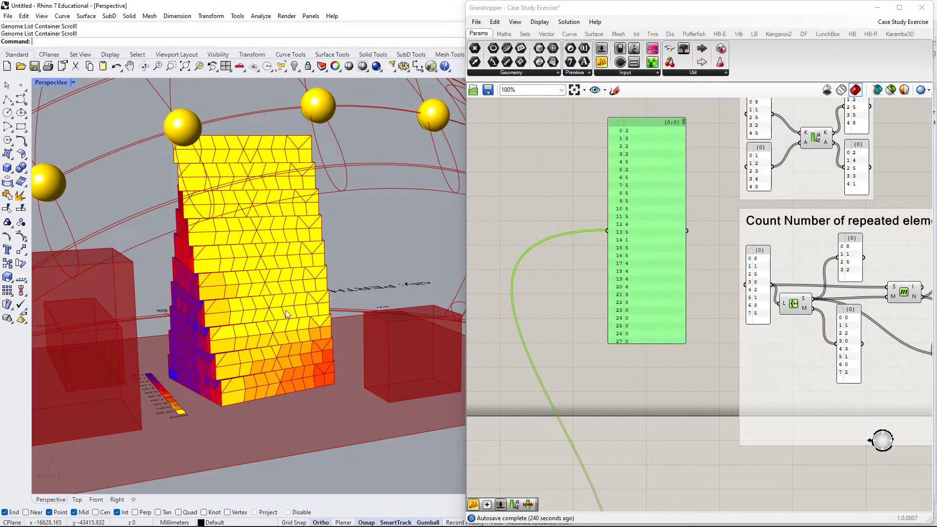
# - Return to the Count Number of repeated elements group and locate Create Set among the Sets components
pyautogui.scroll(-1, 795, 342)
pyautogui.moveTo(794, 344); pyautogui.dragTo(645, 324, button='right')
pyautogui.scroll(5, 625, 259)
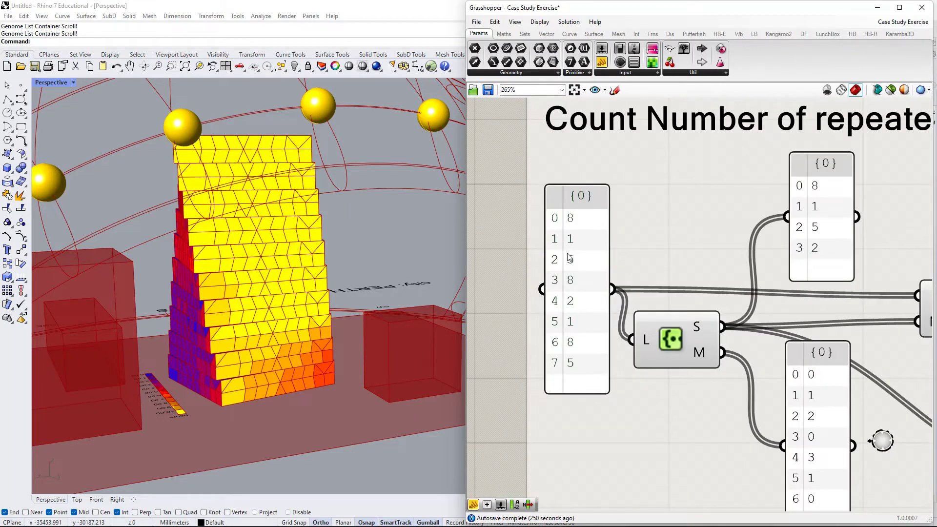
pyautogui.scroll(-2, 572, 238)
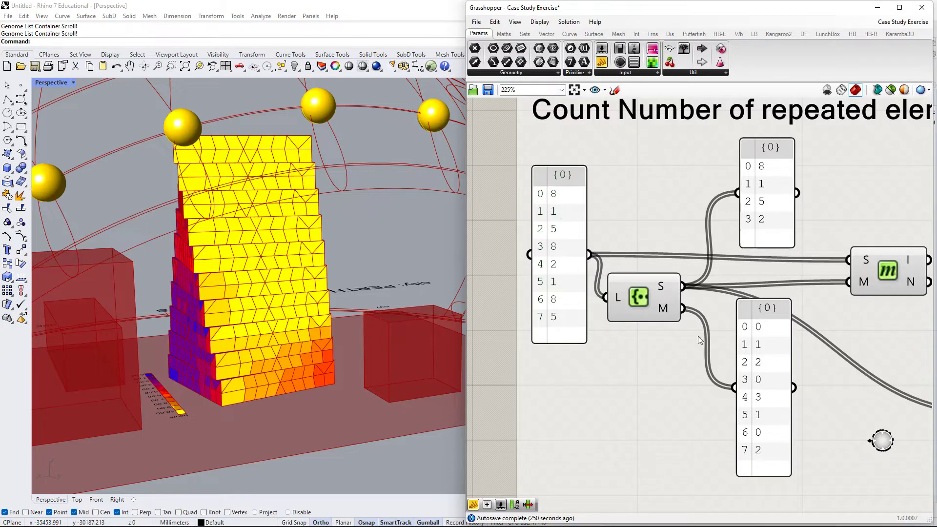
pyautogui.scroll(-2, 697, 335)
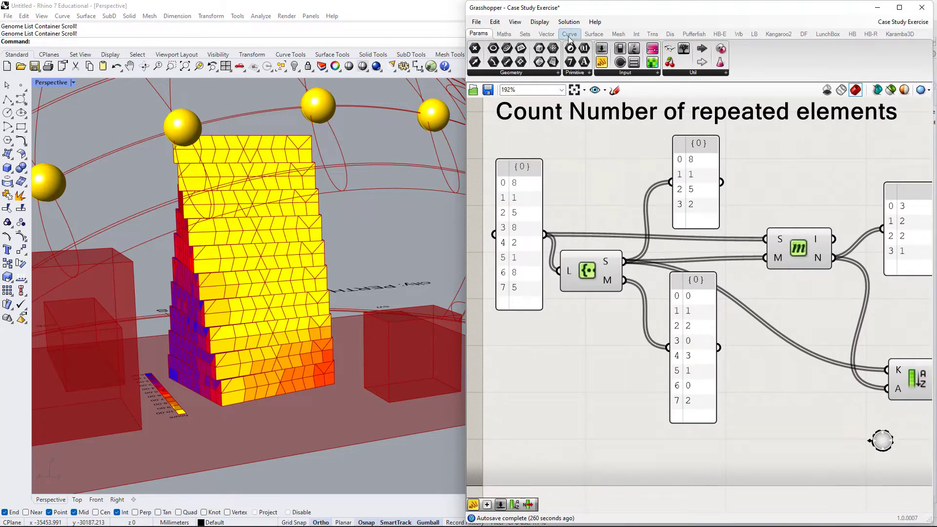
pyautogui.click(524, 33)
pyautogui.click(614, 72)
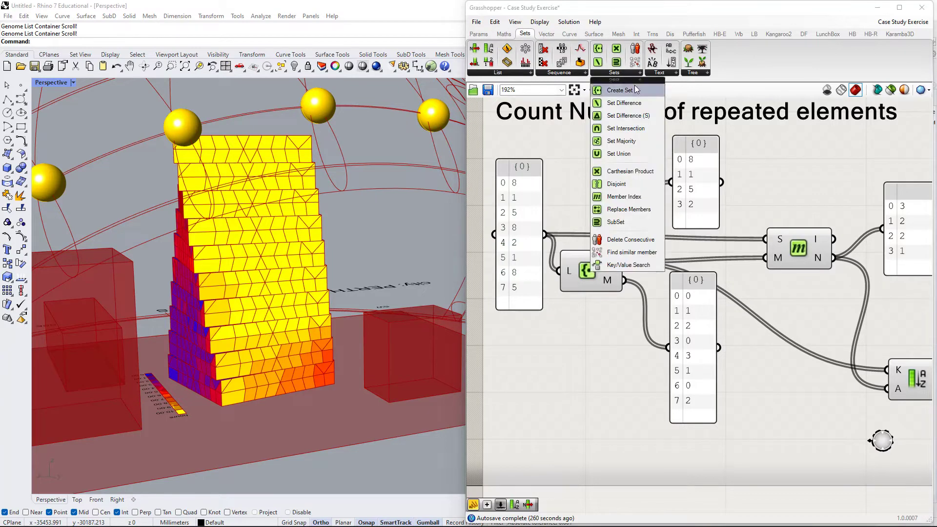
pyautogui.click(648, 312)
# - Shift the Create Set component slightly down and move its M output panel lower, away from the S output panel
pyautogui.scroll(-1, 594, 280)
pyautogui.moveTo(606, 301); pyautogui.dragTo(618, 327, button='right')
pyautogui.moveTo(610, 313); pyautogui.dragTo(617, 331)
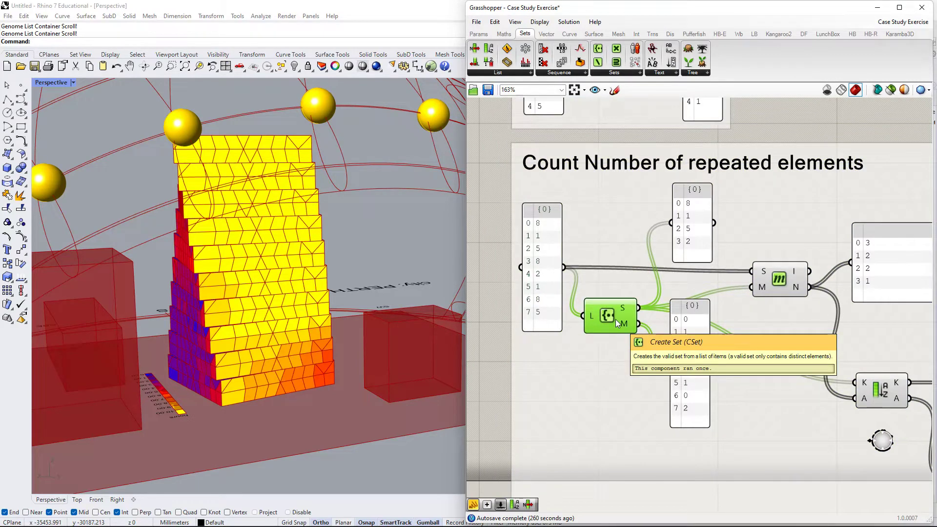
pyautogui.moveTo(678, 347); pyautogui.dragTo(666, 357, button='right')
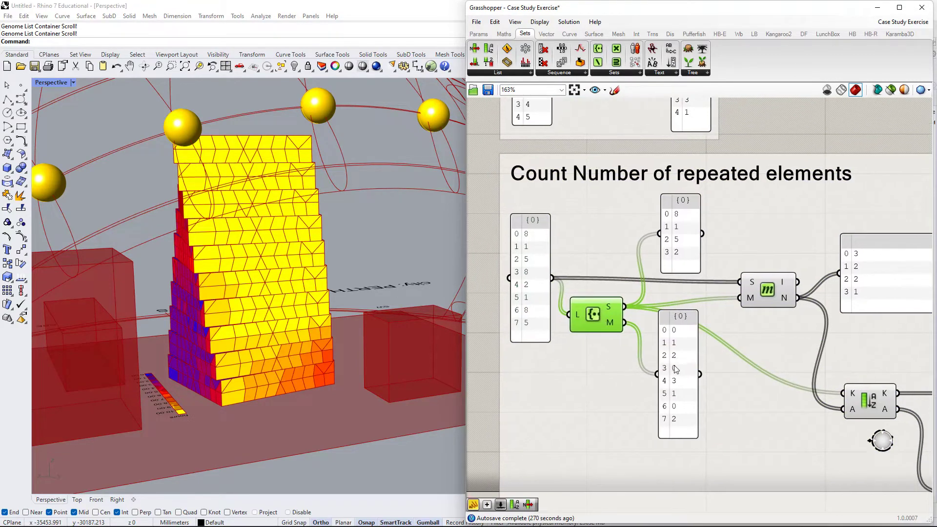
pyautogui.moveTo(675, 370); pyautogui.dragTo(681, 406)
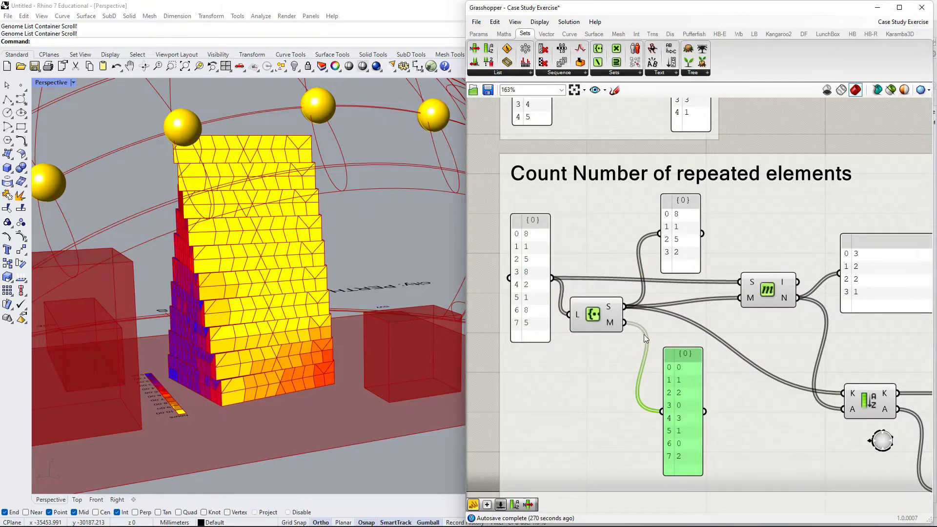
pyautogui.moveTo(643, 335); pyautogui.dragTo(614, 300, button='right')
# - Inspect the distinct values in Create Set's S output panel, and shift the S and M panels slightly closer to the component
pyautogui.click(655, 198)
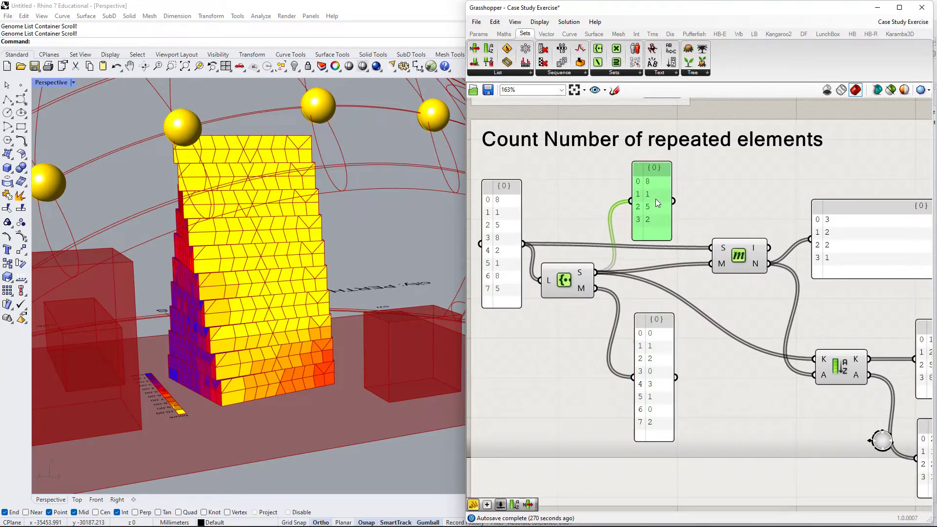
pyautogui.scroll(2, 588, 278)
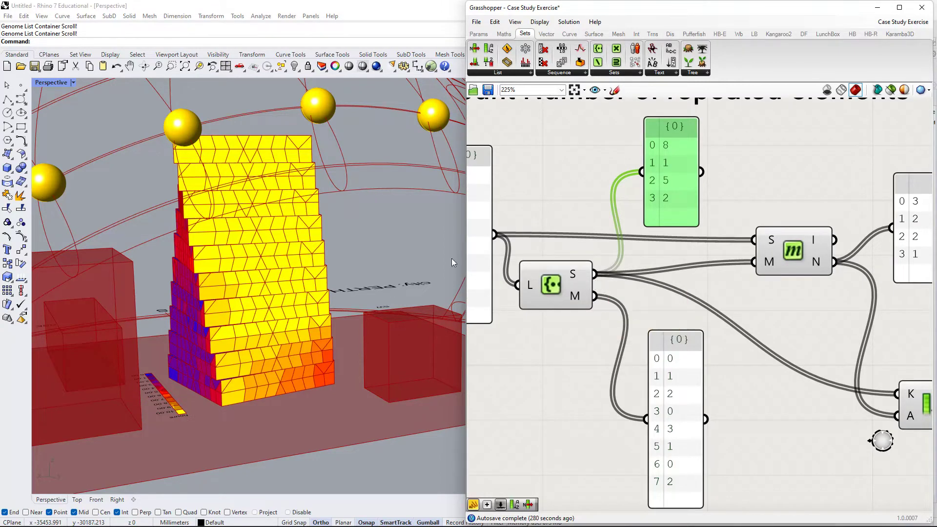
pyautogui.moveTo(538, 227); pyautogui.dragTo(709, 256, button='right')
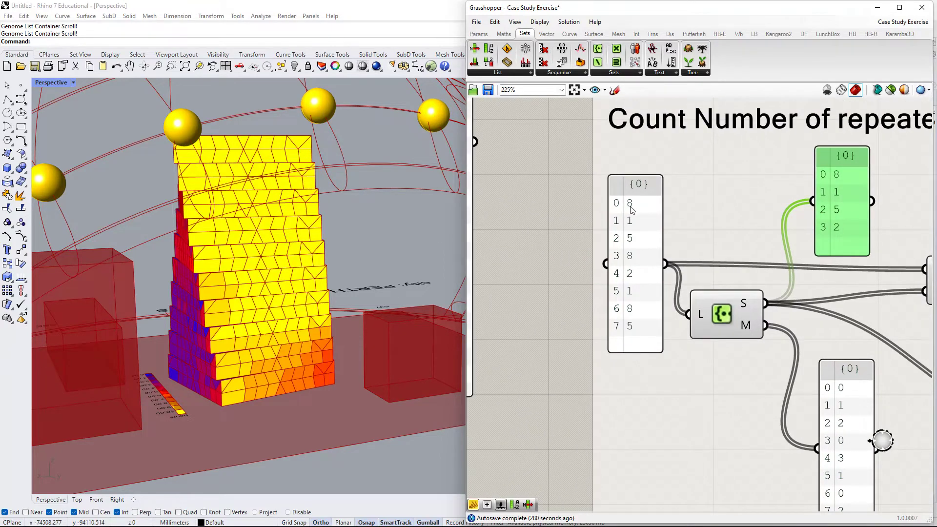
pyautogui.moveTo(631, 210); pyautogui.dragTo(614, 194, button='right')
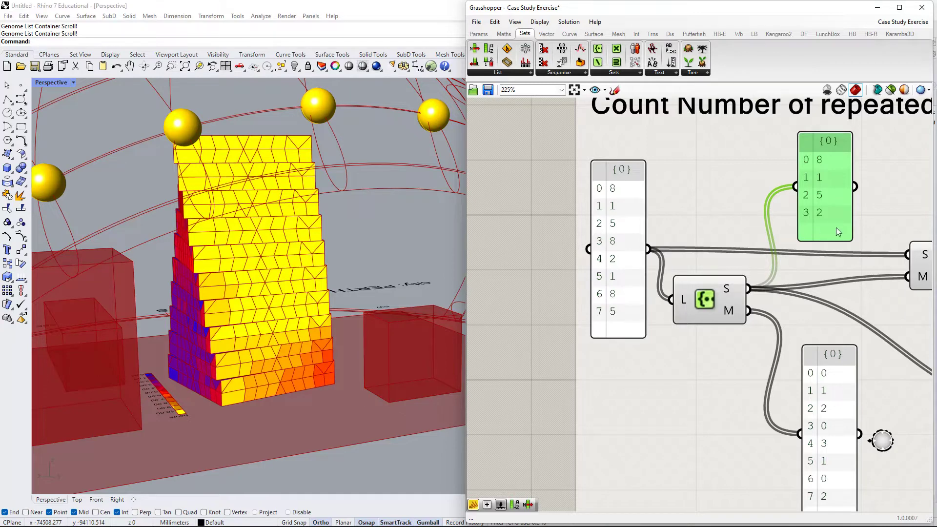
pyautogui.moveTo(832, 157); pyautogui.dragTo(804, 150, button='right')
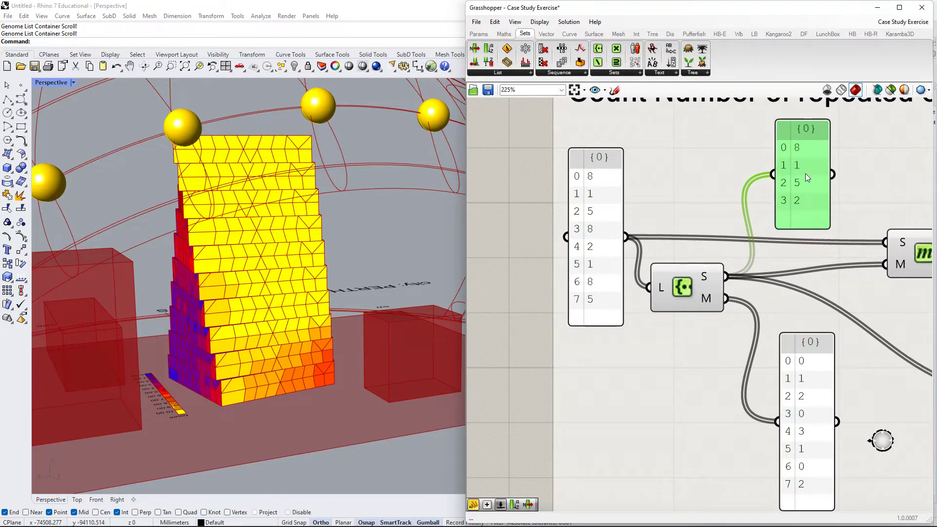
pyautogui.moveTo(796, 197); pyautogui.dragTo(790, 198)
pyautogui.moveTo(784, 326); pyautogui.dragTo(738, 273, button='right')
pyautogui.moveTo(742, 317); pyautogui.dragTo(728, 300)
pyautogui.moveTo(650, 296); pyautogui.dragTo(628, 330, button='right')
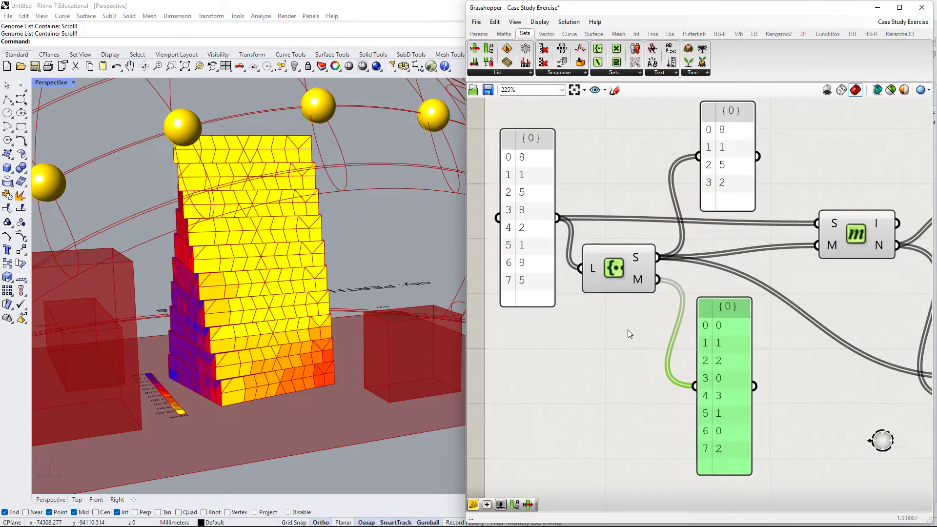
# - Compare the input list with Create Set's outputs, and nudge the S and M output panels slightly upward
pyautogui.moveTo(637, 281)
pyautogui.moveTo(713, 348); pyautogui.dragTo(754, 370, button='right')
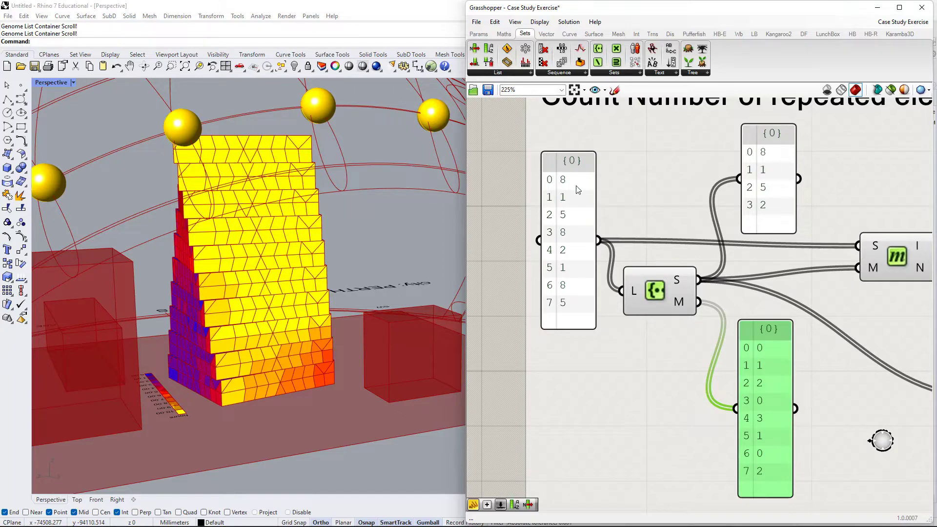
pyautogui.moveTo(689, 315); pyautogui.dragTo(676, 347, button='right')
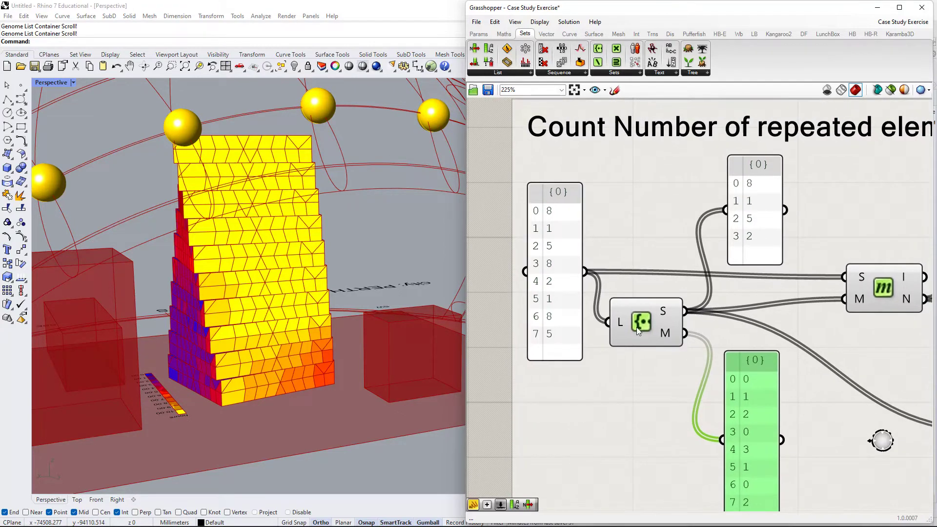
pyautogui.moveTo(554, 274); pyautogui.dragTo(556, 223, button='right')
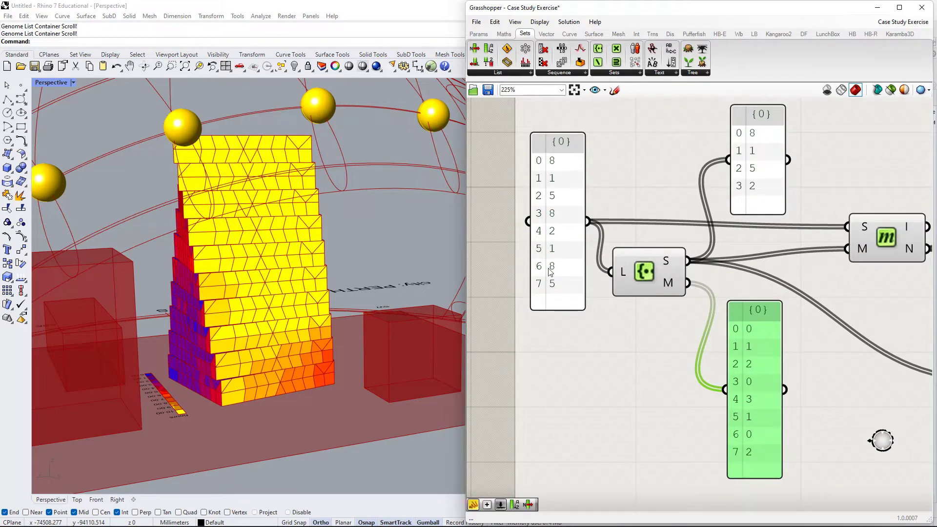
pyautogui.moveTo(746, 229); pyautogui.dragTo(739, 236, button='right')
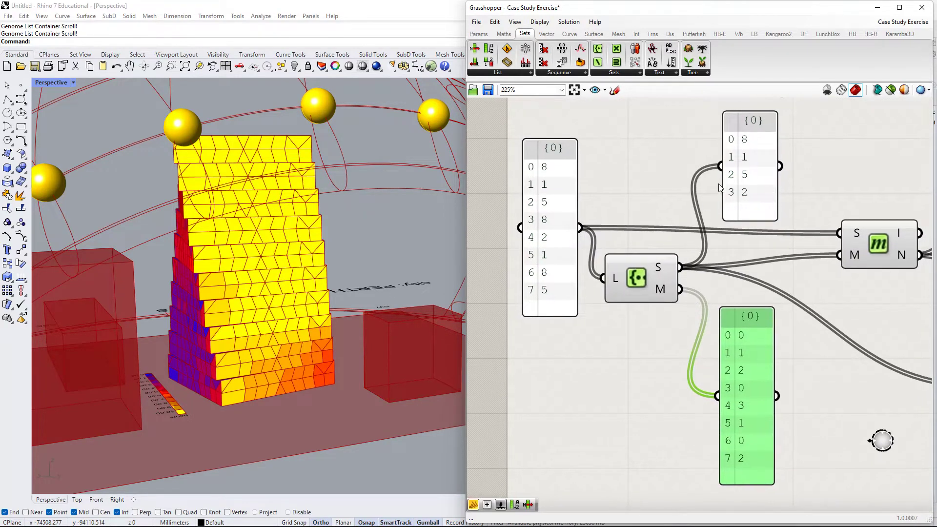
pyautogui.click(736, 183)
pyautogui.moveTo(737, 174); pyautogui.dragTo(738, 166)
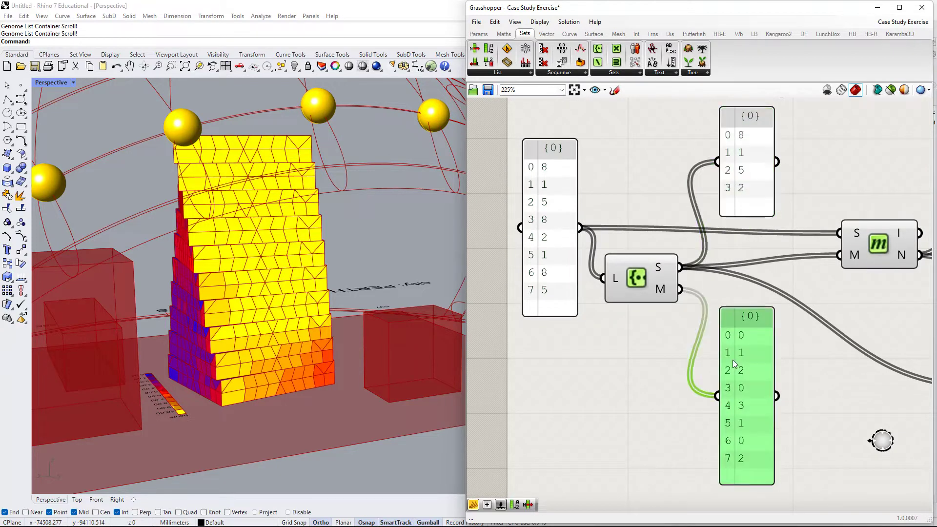
pyautogui.moveTo(733, 359); pyautogui.dragTo(730, 351)
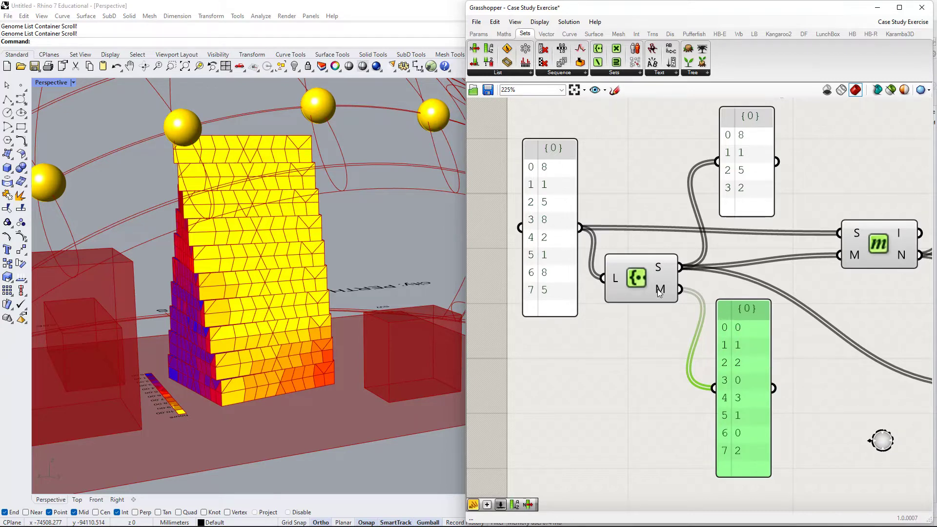
# - Examine how the indices in Create Set's M output panel map each input item to the distinct values in the S panel
pyautogui.moveTo(660, 292)
pyautogui.moveTo(739, 380); pyautogui.dragTo(651, 390, button='right')
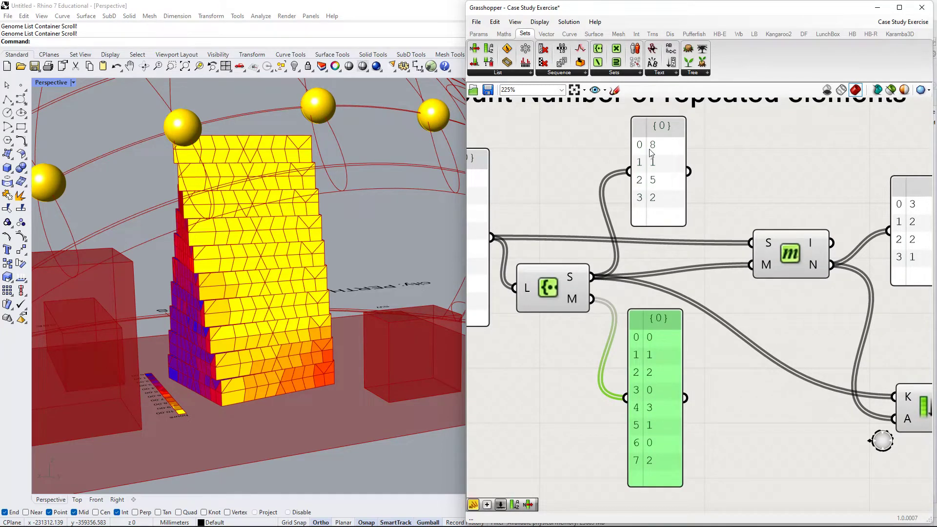
pyautogui.moveTo(648, 244); pyautogui.dragTo(634, 228, button='right')
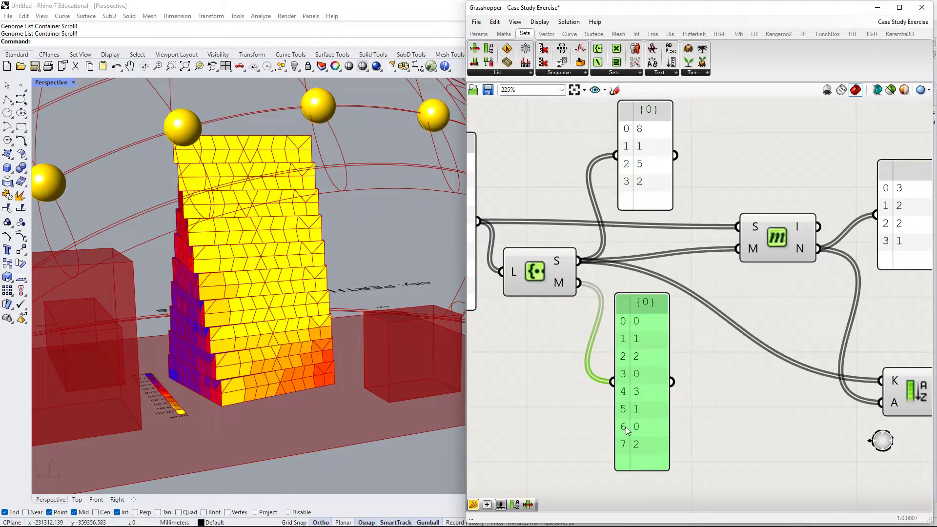
pyautogui.moveTo(578, 378); pyautogui.dragTo(641, 362, button='right')
pyautogui.scroll(-1, 712, 412)
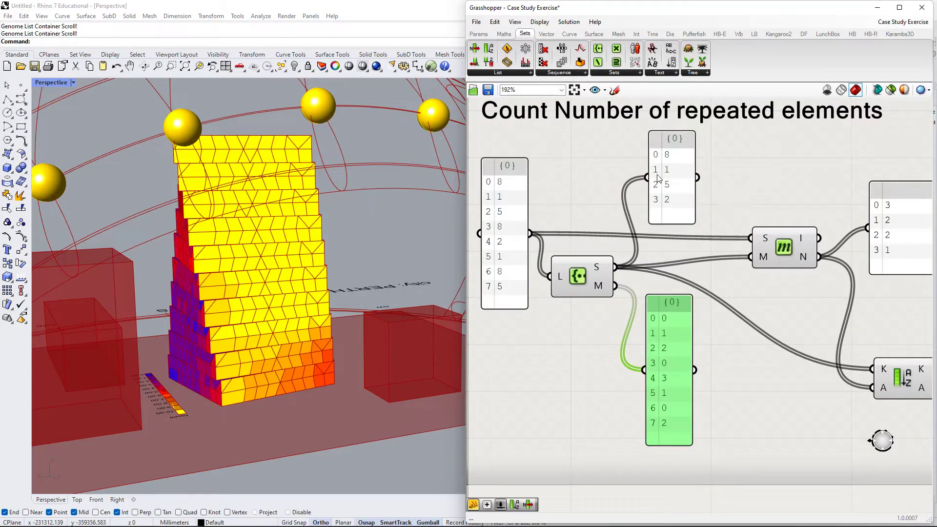
pyautogui.moveTo(657, 156); pyautogui.dragTo(685, 176, button='right')
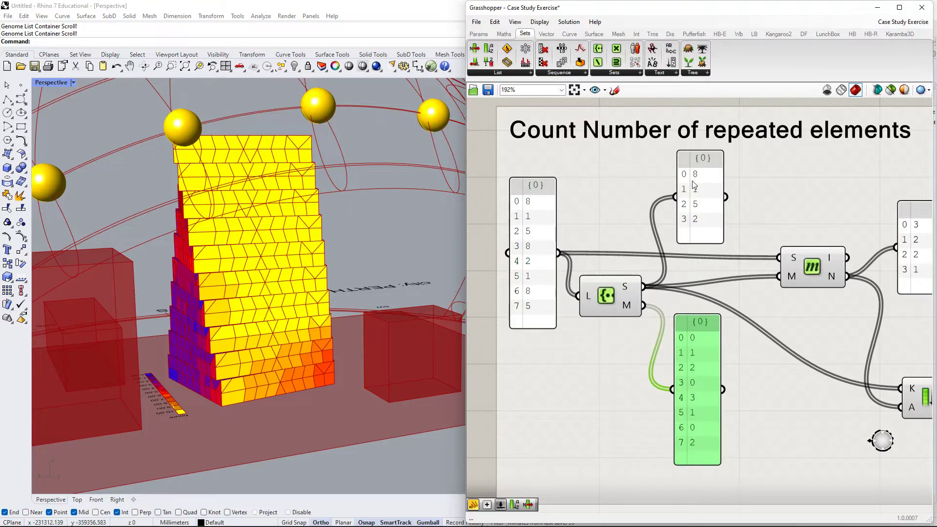
pyautogui.scroll(-1, 691, 203)
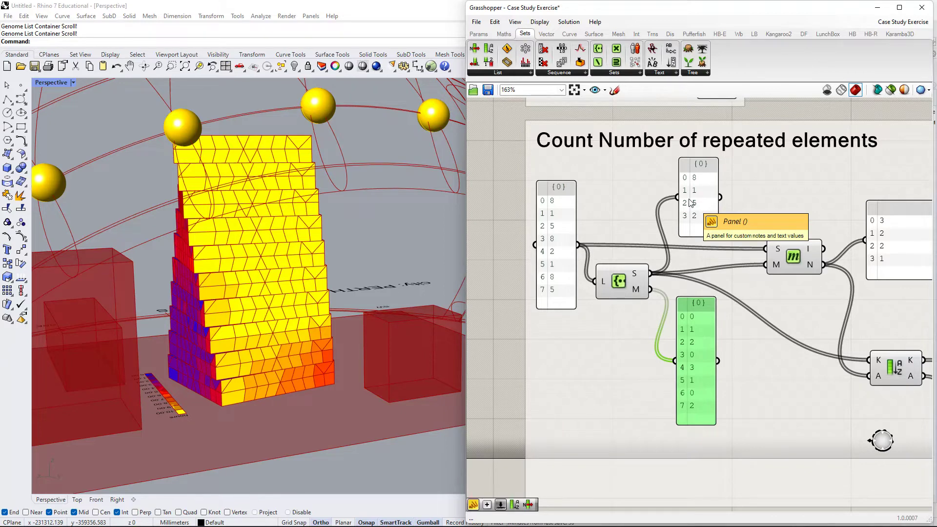
# - Nudge Create Set's M output panel slightly away from the component, beneath the S output panel
pyautogui.moveTo(711, 270); pyautogui.dragTo(677, 275, button='right')
pyautogui.moveTo(664, 318); pyautogui.dragTo(669, 320)
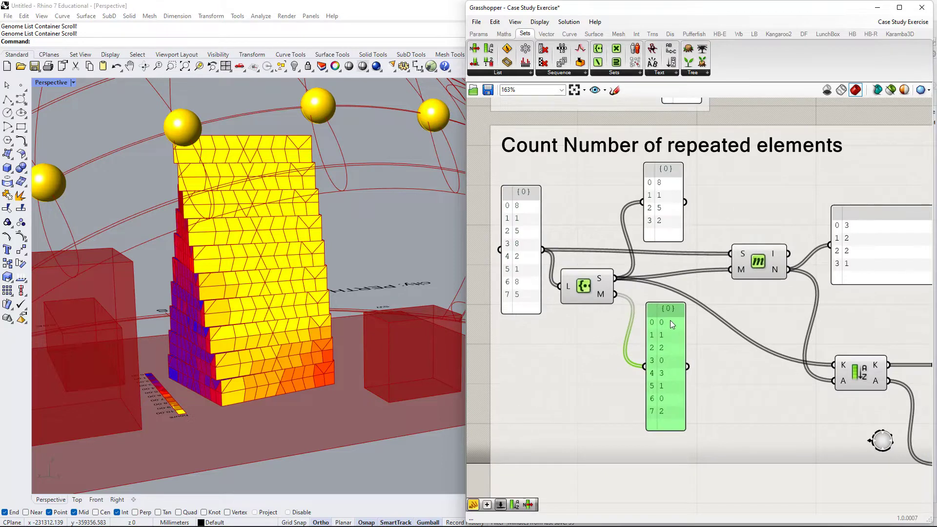
pyautogui.moveTo(671, 269); pyautogui.dragTo(654, 250, button='right')
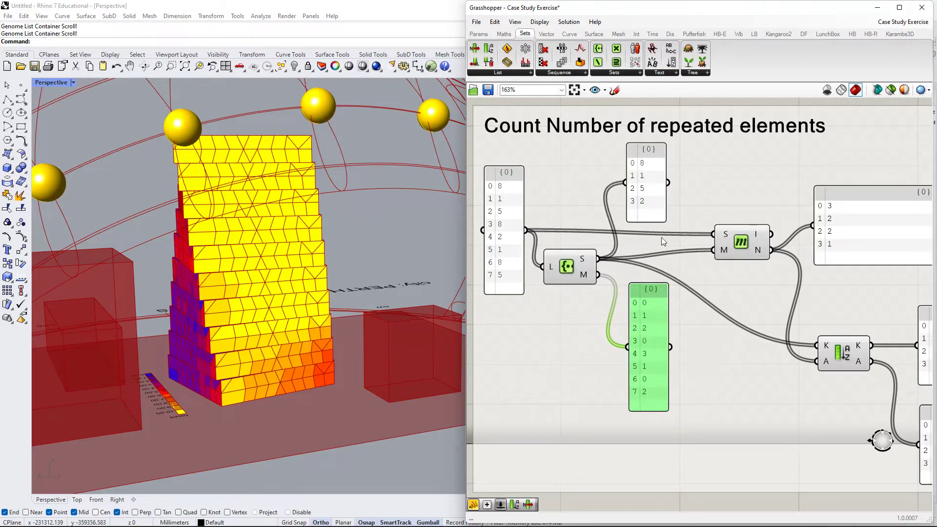
# - Compare the input list with Create Set's S and M output panels, and nudge the Member Index component slightly closer to Create Set
pyautogui.moveTo(648, 240); pyautogui.dragTo(582, 285, button='right')
pyautogui.moveTo(658, 352); pyautogui.dragTo(652, 325, button='right')
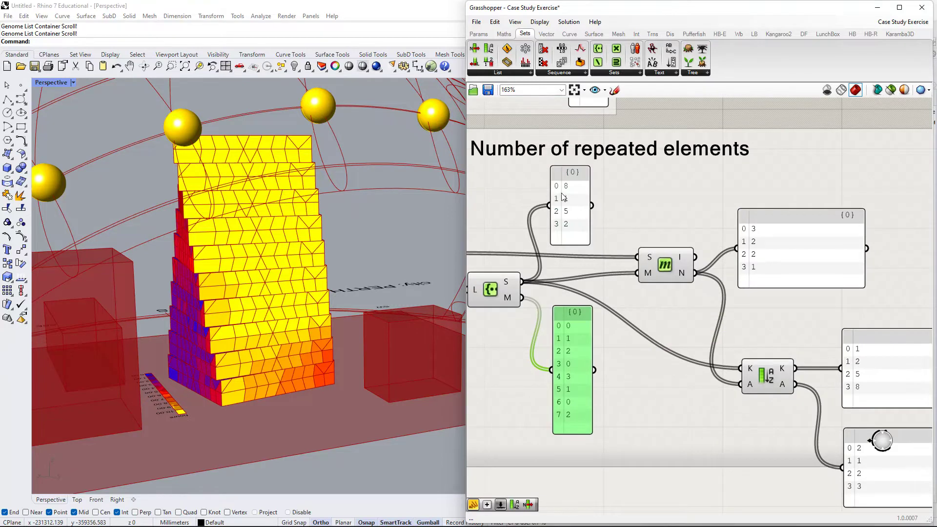
pyautogui.scroll(2, 621, 335)
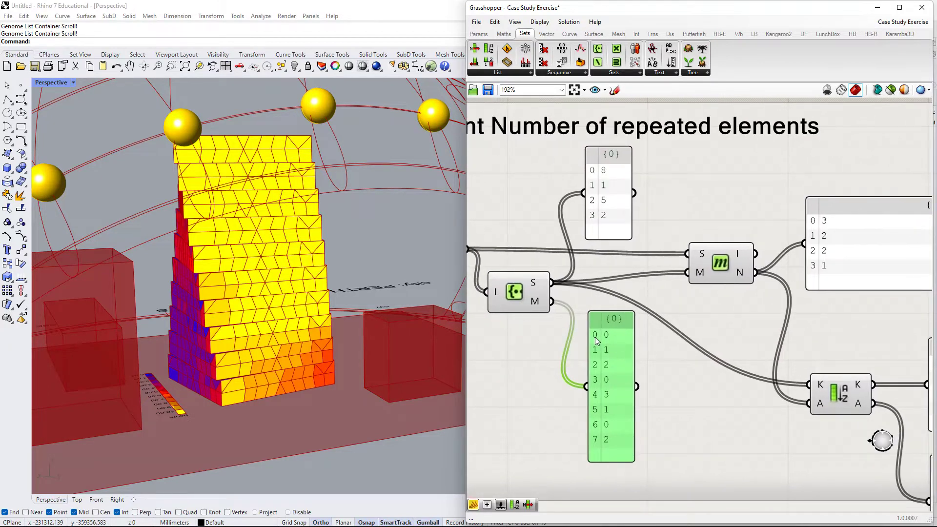
pyautogui.moveTo(595, 337); pyautogui.dragTo(662, 314, button='right')
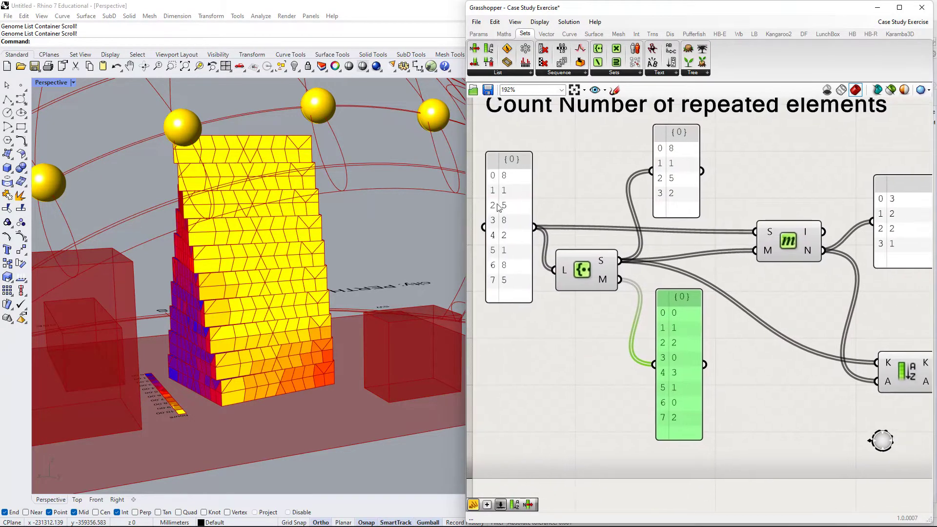
pyautogui.moveTo(712, 267); pyautogui.dragTo(653, 263, button='right')
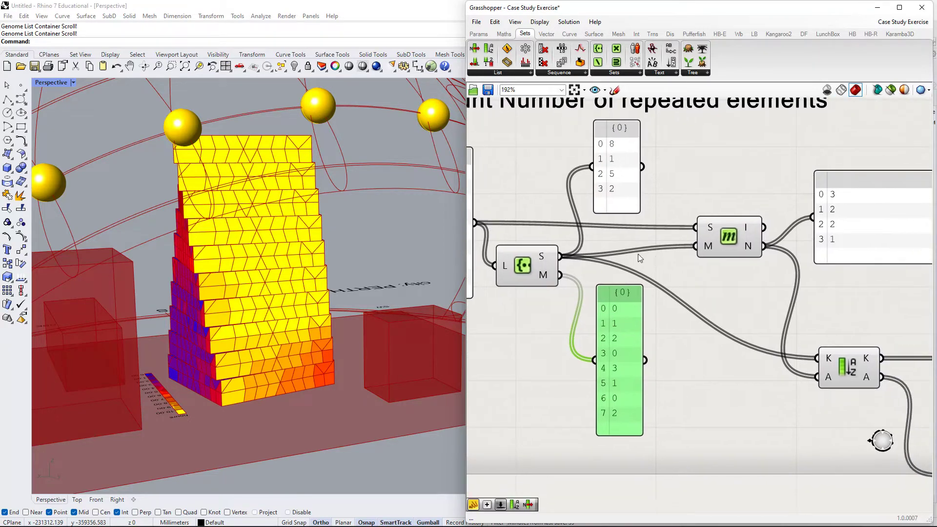
pyautogui.moveTo(730, 236); pyautogui.dragTo(713, 238)
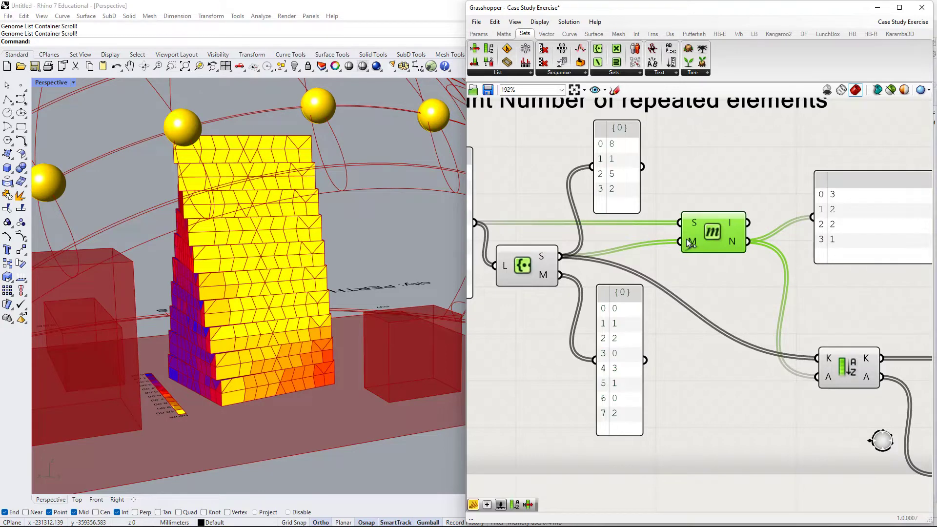
# - Trace how the input list and Create Set's S output feed Member Index, and nudge the S output panel slightly upward
pyautogui.moveTo(593, 245); pyautogui.dragTo(682, 263, button='right')
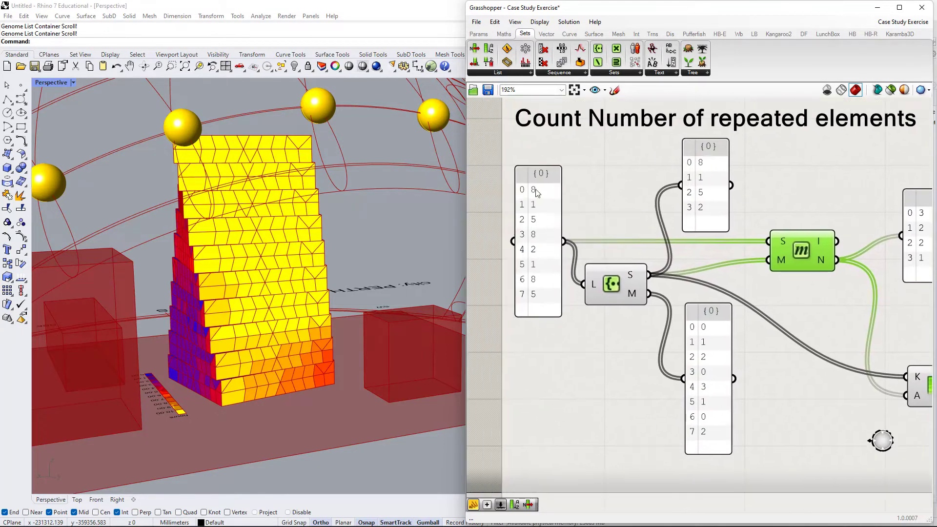
pyautogui.moveTo(786, 235); pyautogui.dragTo(728, 257, button='right')
pyautogui.moveTo(731, 258)
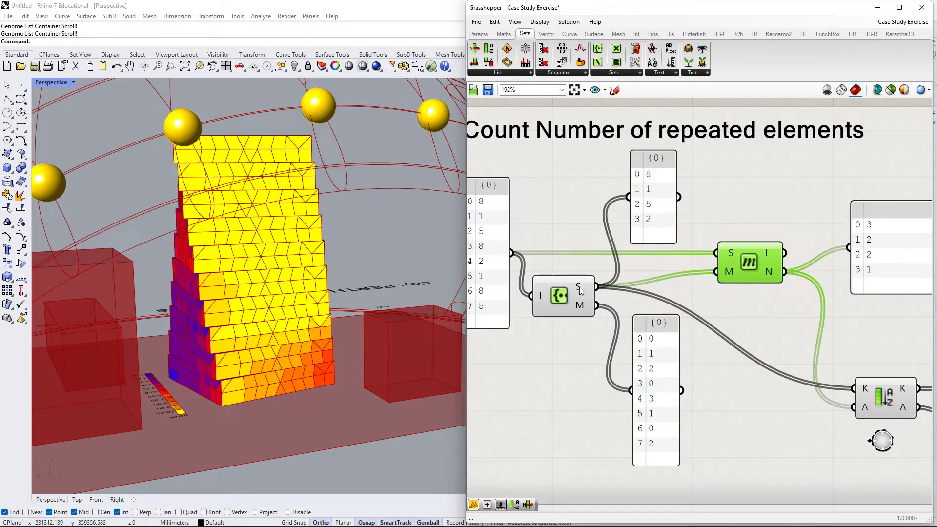
pyautogui.moveTo(654, 206); pyautogui.dragTo(655, 196)
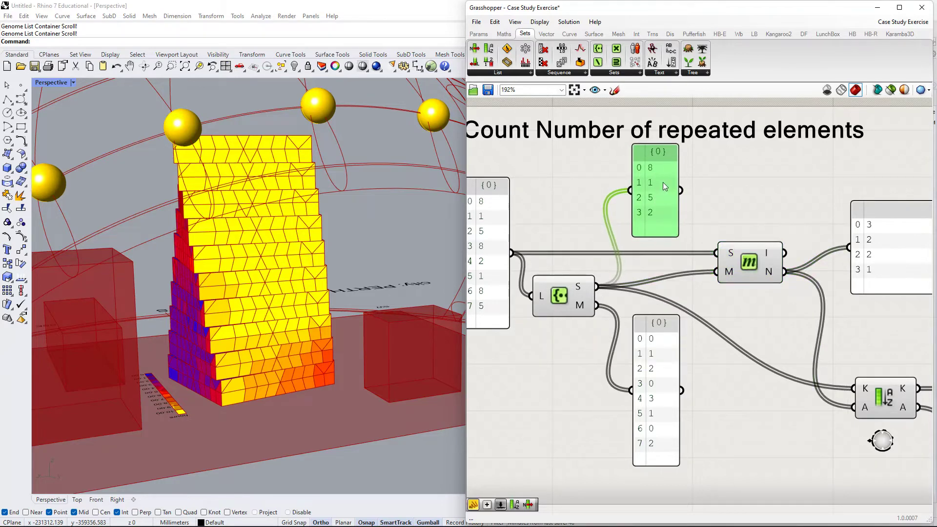
pyautogui.moveTo(748, 283); pyautogui.dragTo(716, 284, button='right')
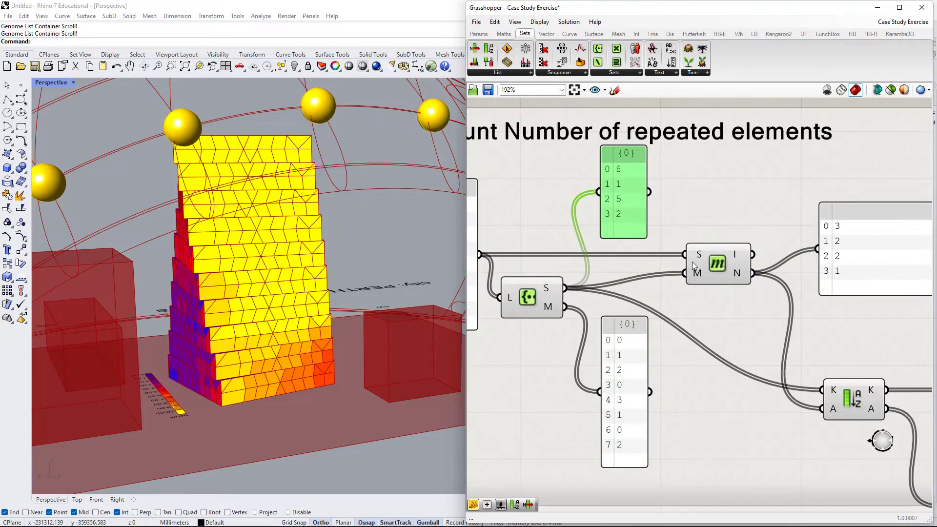
pyautogui.moveTo(782, 295); pyautogui.dragTo(729, 290, button='right')
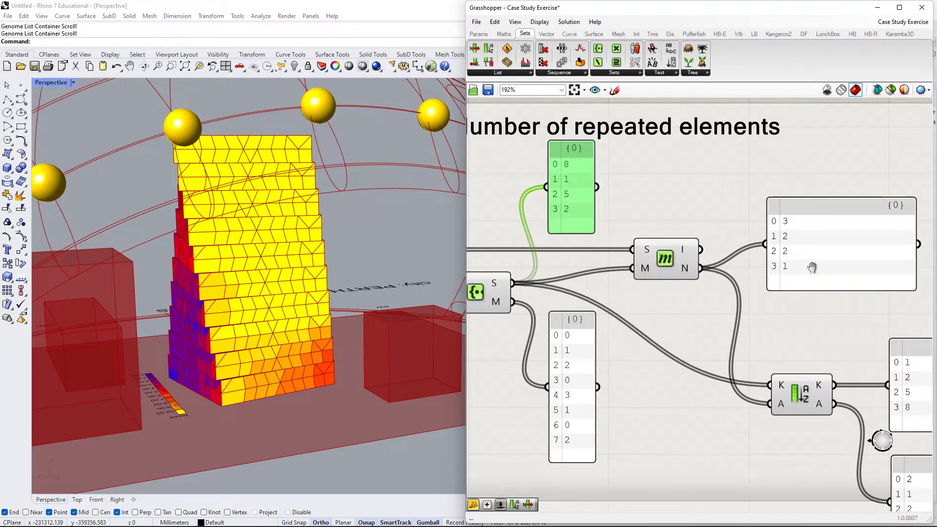
# - Move Member Index's N output panel up beside the component and place the distinct-values panel next to it for comparison
pyautogui.moveTo(812, 267); pyautogui.dragTo(823, 256, button='right')
pyautogui.moveTo(812, 255); pyautogui.dragTo(770, 201)
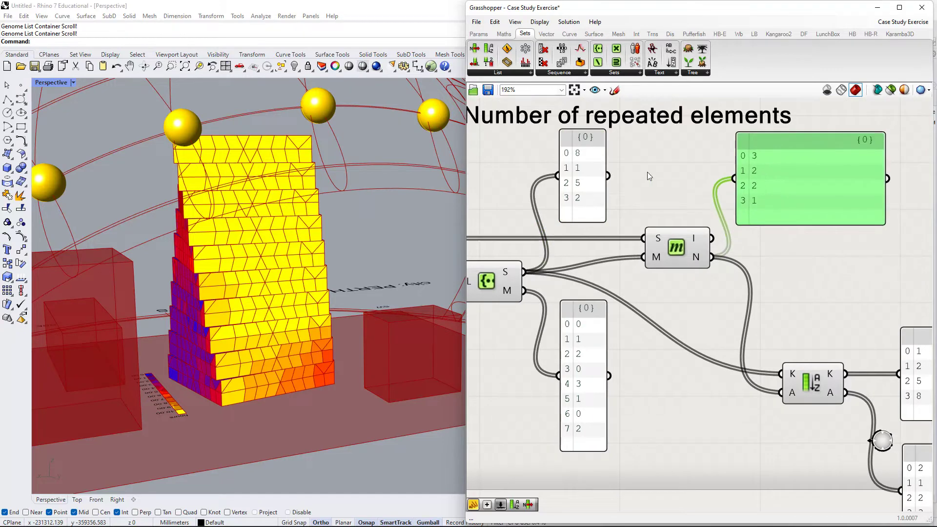
pyautogui.moveTo(593, 183); pyautogui.dragTo(678, 180)
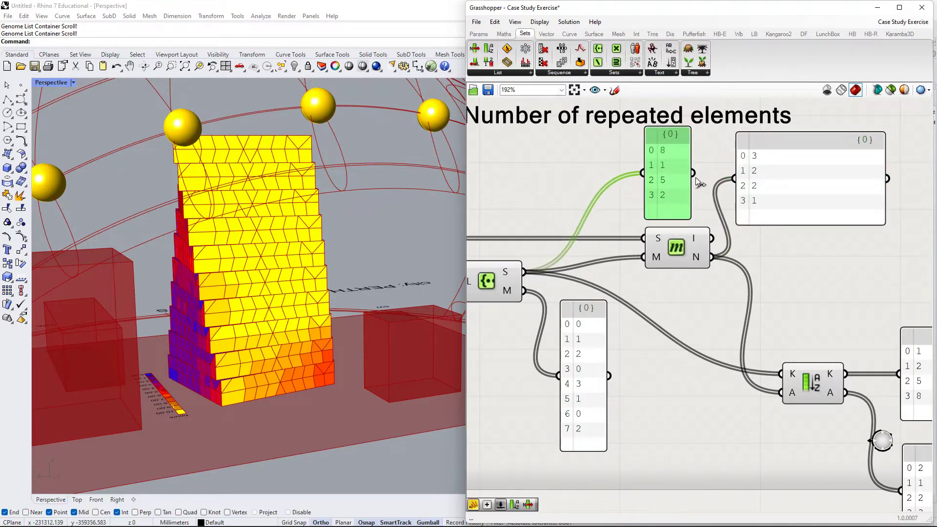
pyautogui.scroll(3, 702, 175)
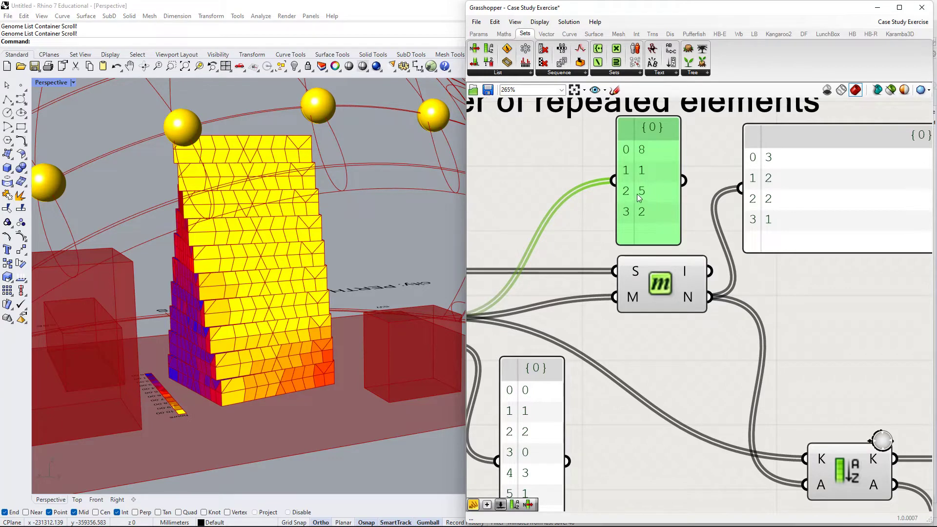
pyautogui.scroll(-3, 631, 218)
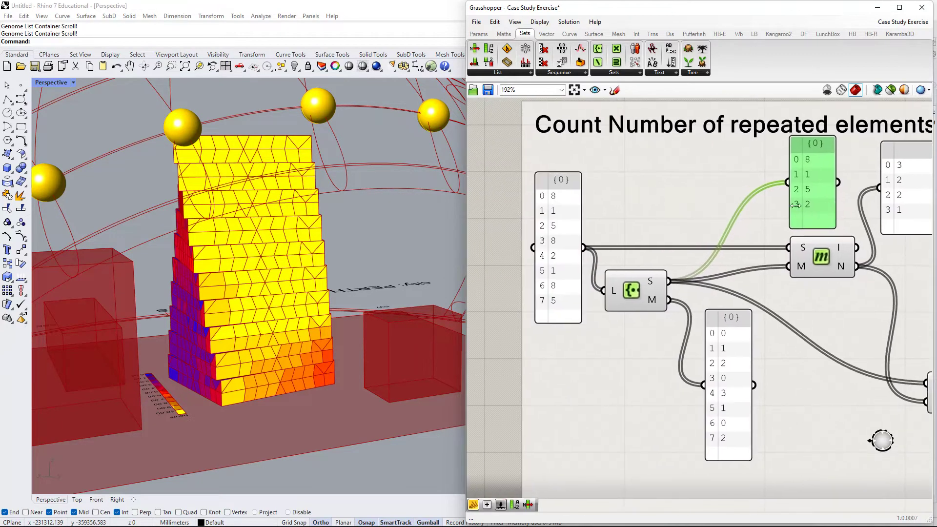
# - Bring the distinct-values and count panels closer to the input list, and compare each value's repetitions with its count
pyautogui.moveTo(909, 175); pyautogui.dragTo(744, 179)
pyautogui.scroll(3, 605, 193)
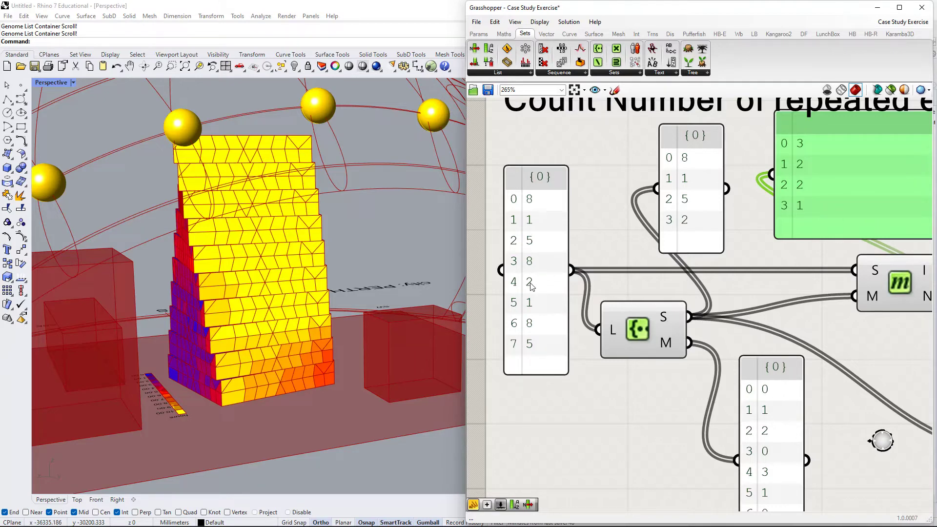
pyautogui.scroll(-1, 797, 253)
pyautogui.moveTo(791, 253); pyautogui.dragTo(676, 235, button='right')
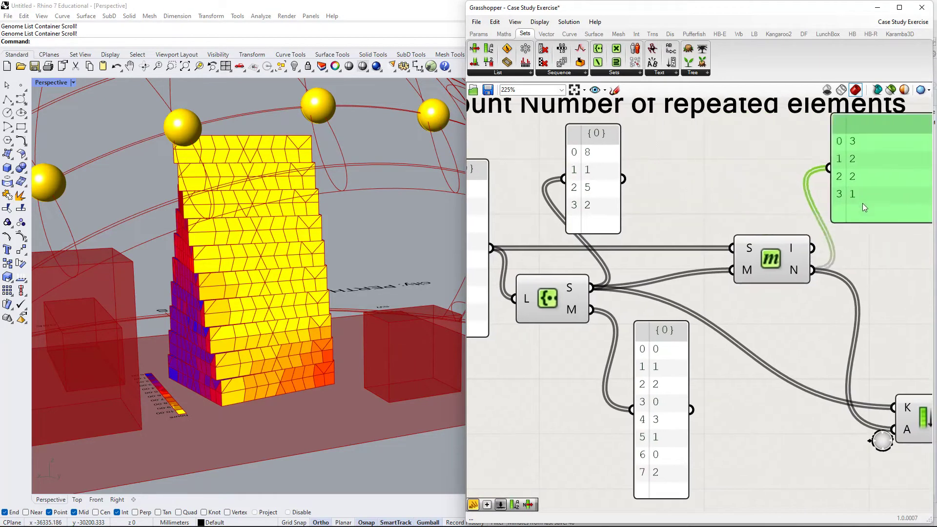
# - Place the distinct-values panel above Member Index, with the N output count panel alongside it
pyautogui.moveTo(862, 207); pyautogui.dragTo(876, 229)
pyautogui.moveTo(710, 196); pyautogui.dragTo(652, 205, button='right')
pyautogui.moveTo(544, 201); pyautogui.dragTo(725, 192)
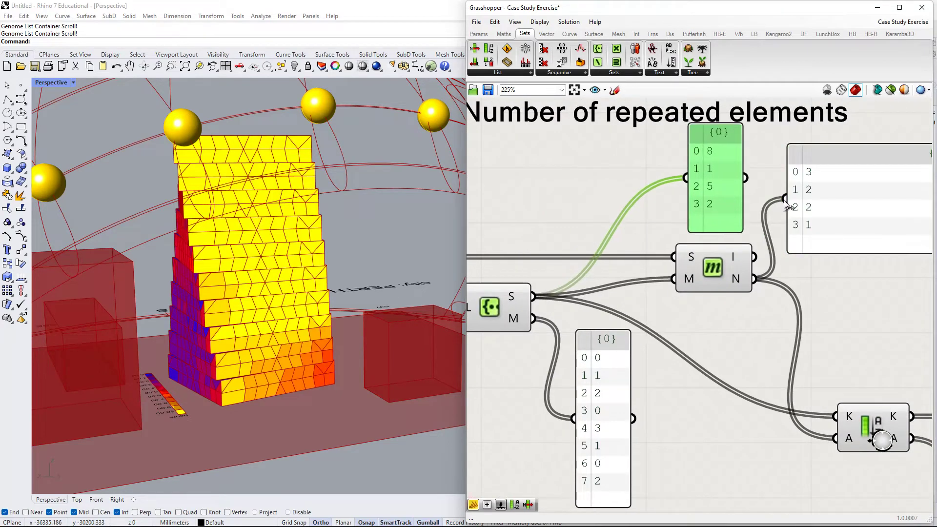
pyautogui.scroll(-2, 785, 204)
pyautogui.moveTo(808, 218); pyautogui.dragTo(801, 216)
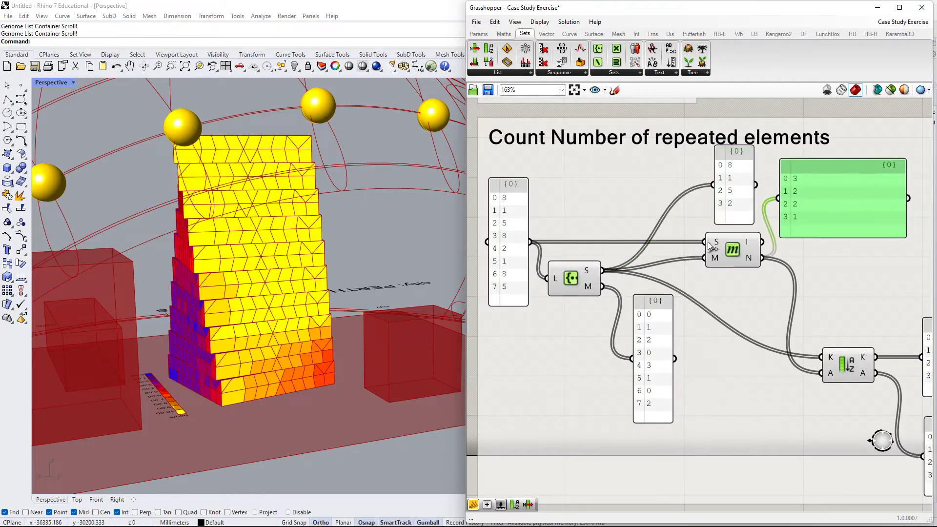
# - Nudge Member Index slightly closer to Create Set, and line up the distinct-values and count panels above it
pyautogui.moveTo(722, 246)
pyautogui.mouseDown()
pyautogui.moveTo(686, 273)
pyautogui.moveTo(710, 236)
pyautogui.moveTo(710, 203)
pyautogui.moveTo(719, 247)
pyautogui.mouseUp()
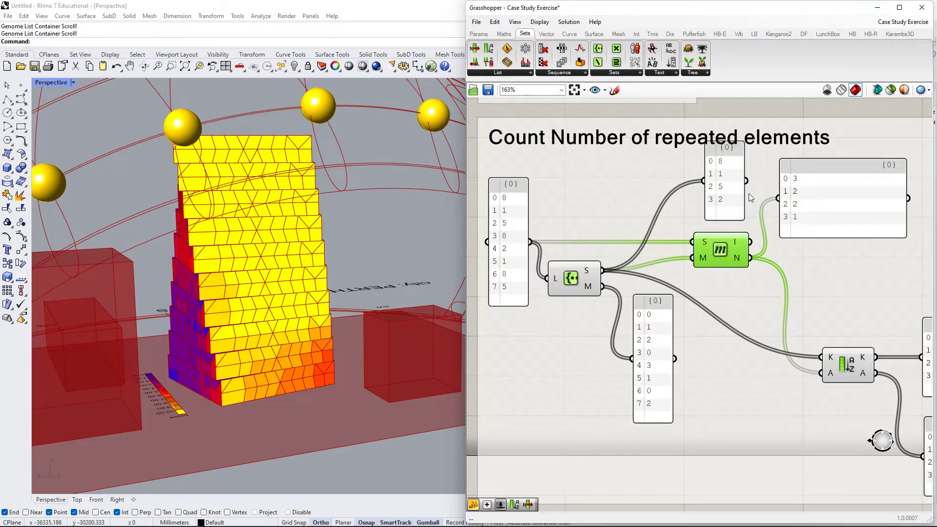
pyautogui.moveTo(803, 198); pyautogui.dragTo(795, 198)
pyautogui.moveTo(806, 266); pyautogui.dragTo(713, 286, button='right')
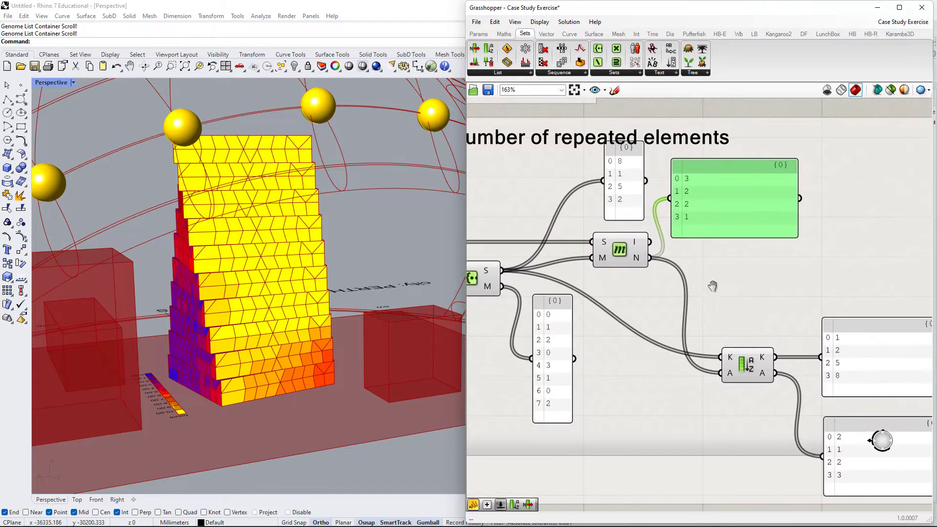
pyautogui.moveTo(698, 193); pyautogui.dragTo(710, 184)
pyautogui.moveTo(624, 188); pyautogui.dragTo(625, 196)
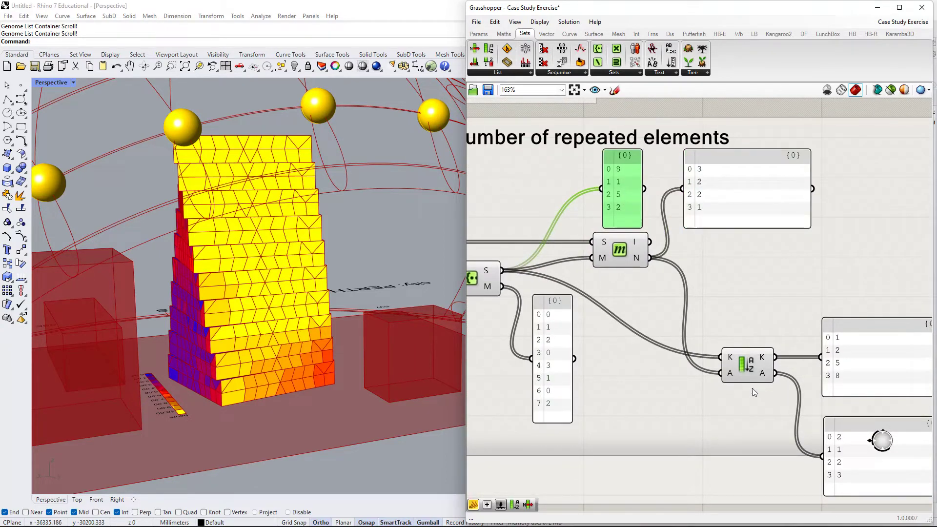
# - Move the Sort List component up and closer to Member Index, beneath the count panel
pyautogui.moveTo(753, 357); pyautogui.dragTo(744, 307)
pyautogui.moveTo(786, 354); pyautogui.dragTo(755, 363, button='right')
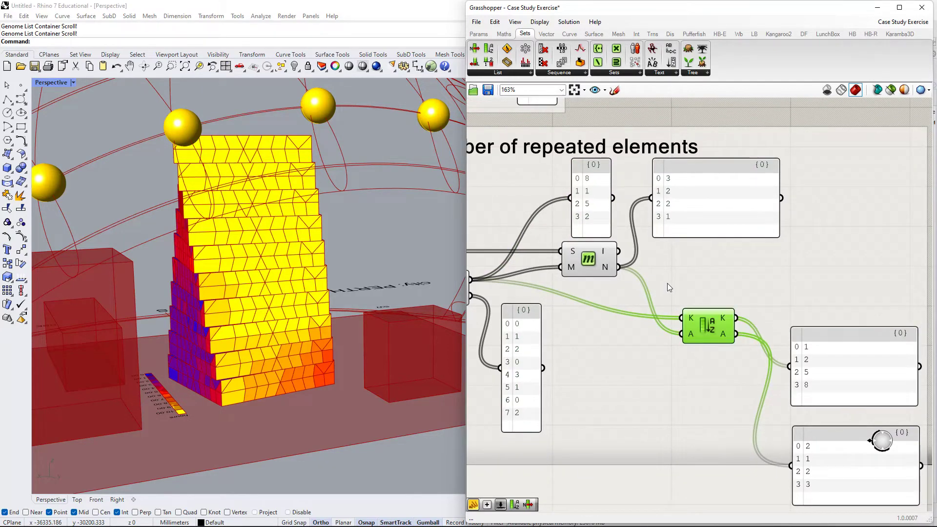
pyautogui.moveTo(698, 272); pyautogui.dragTo(768, 252, button='right')
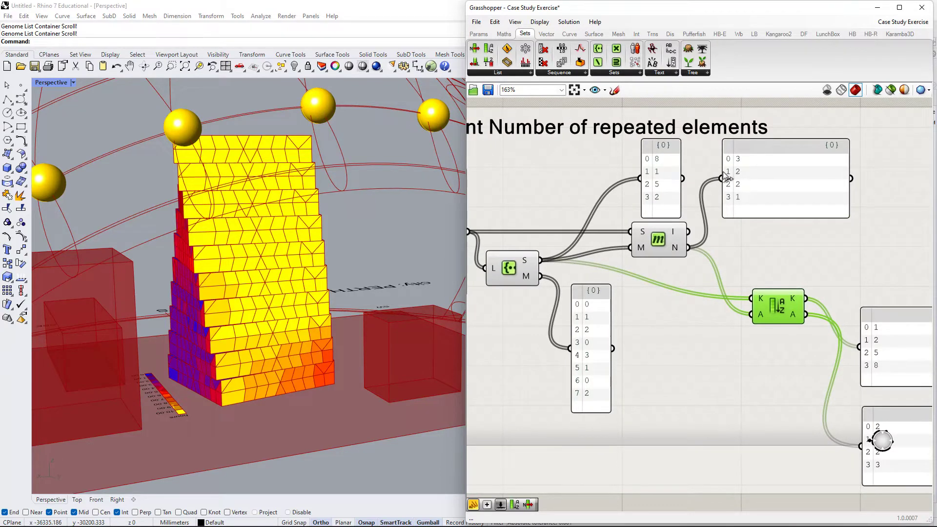
# - Match the distinct values to their counts and the input list, and nudge the Sort List component slightly upward
pyautogui.scroll(2, 730, 171)
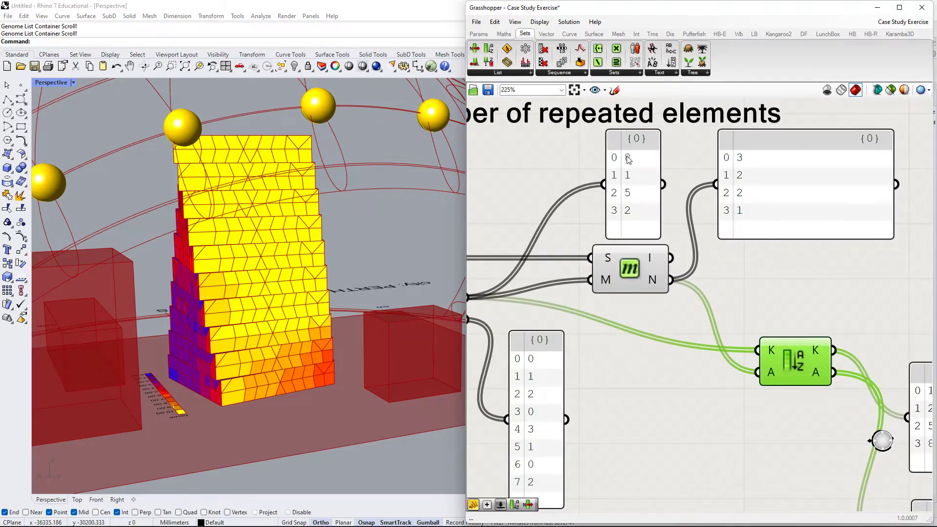
pyautogui.scroll(-2, 634, 161)
pyautogui.scroll(1, 544, 210)
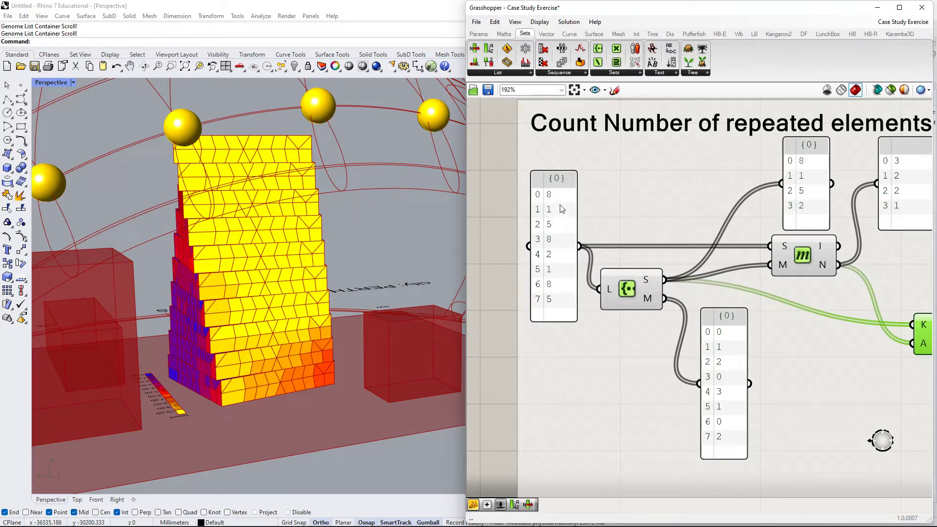
pyautogui.moveTo(864, 204); pyautogui.dragTo(752, 213, button='right')
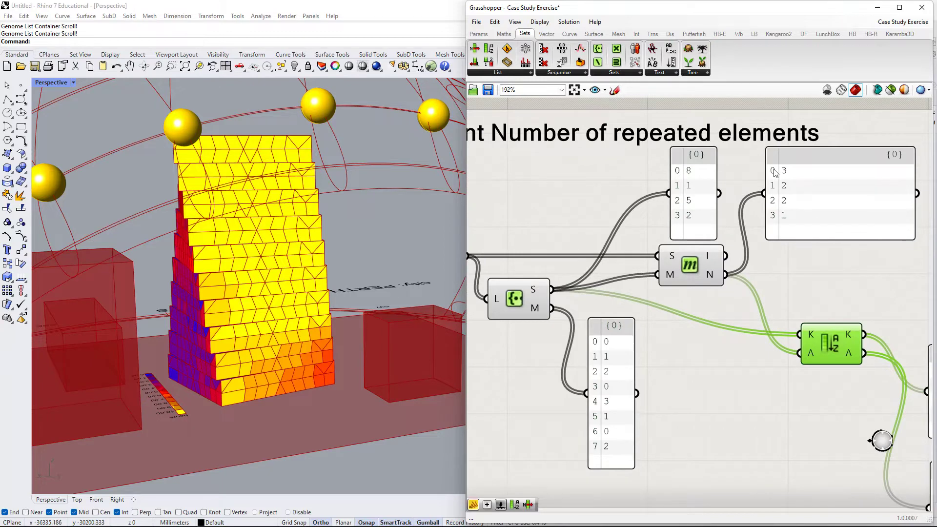
pyautogui.scroll(-1, 786, 194)
pyautogui.moveTo(825, 248); pyautogui.dragTo(679, 220, button='right')
pyautogui.moveTo(597, 169); pyautogui.dragTo(630, 169, button='right')
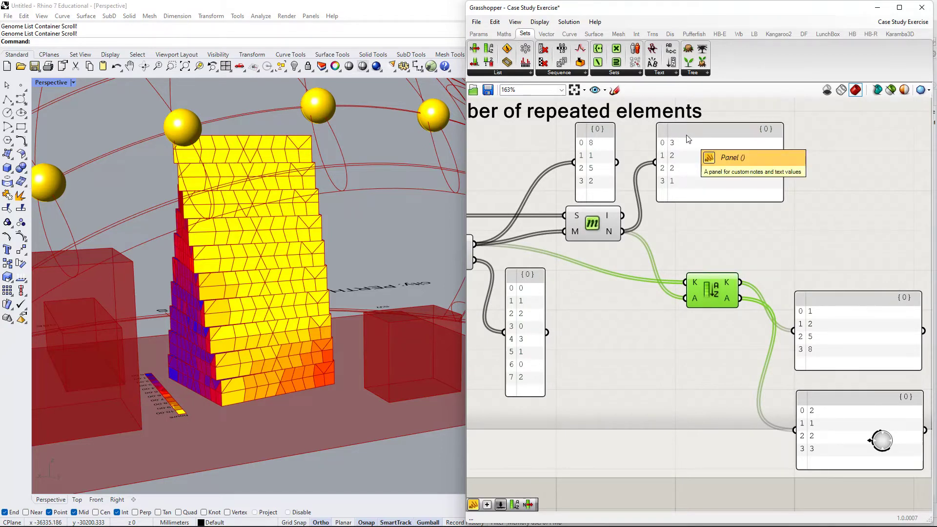
pyautogui.moveTo(704, 285); pyautogui.dragTo(707, 270)
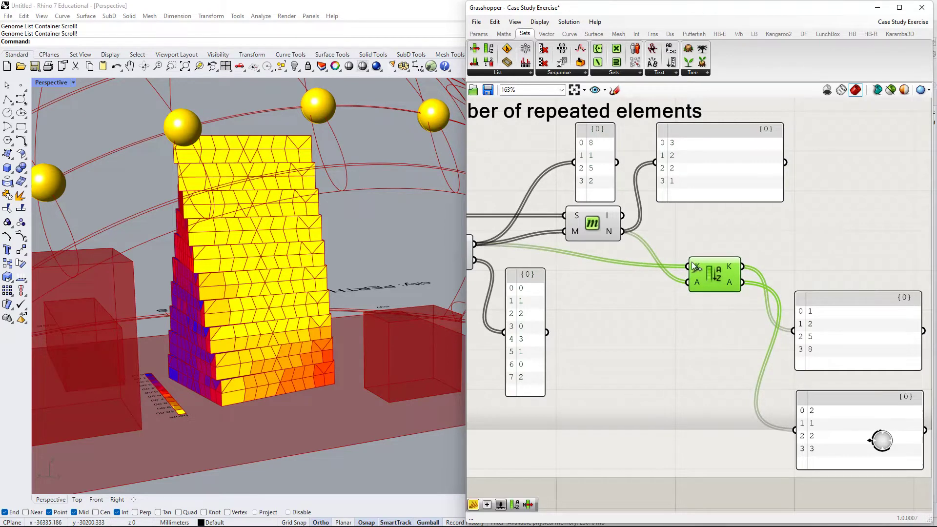
pyautogui.moveTo(694, 266); pyautogui.dragTo(774, 252, button='right')
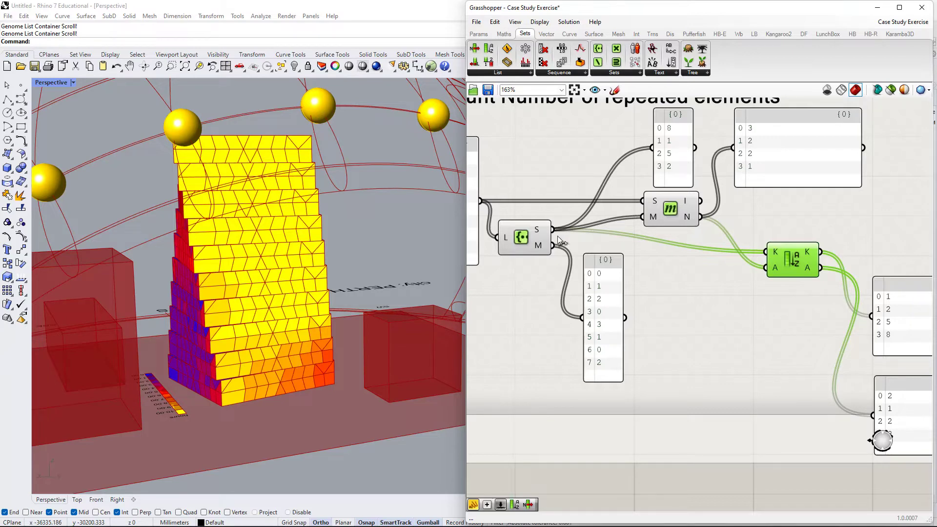
# - Shift Create Set and its M output panel slightly, and rewire that panel to Create Set's S output
pyautogui.moveTo(539, 239); pyautogui.dragTo(546, 248)
pyautogui.moveTo(599, 274); pyautogui.dragTo(607, 273)
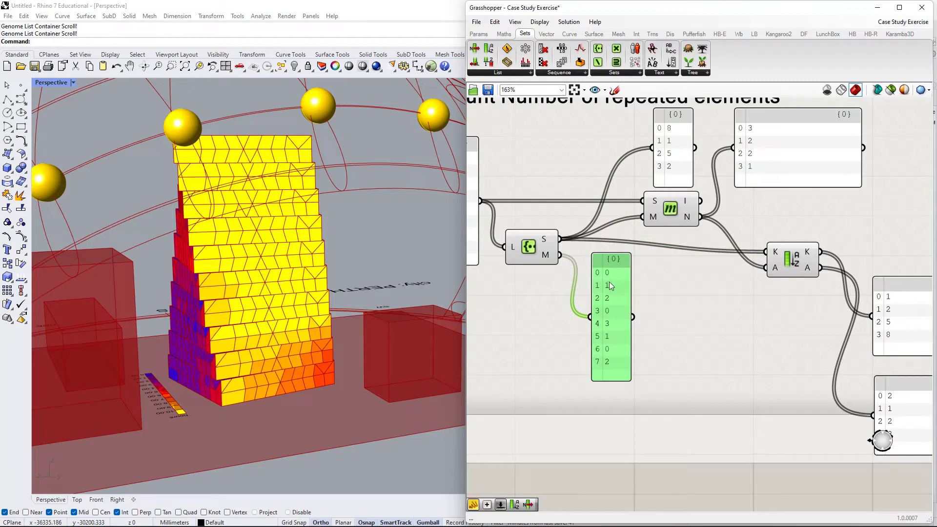
pyautogui.moveTo(560, 239); pyautogui.dragTo(667, 311)
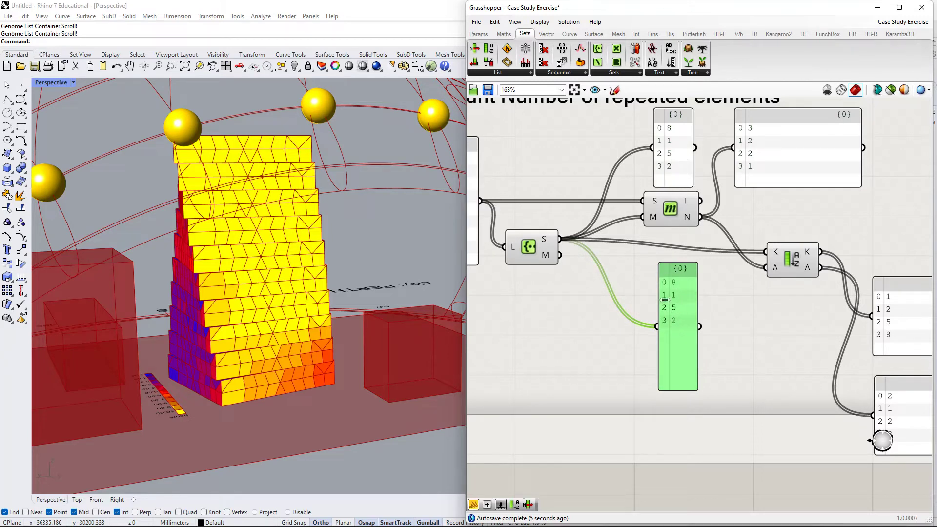
# - Connect the lower panel to the Create Set component's M output and place it just beneath that component
pyautogui.moveTo(656, 329); pyautogui.dragTo(559, 254)
pyautogui.moveTo(677, 307); pyautogui.dragTo(599, 314)
pyautogui.scroll(3, 588, 276)
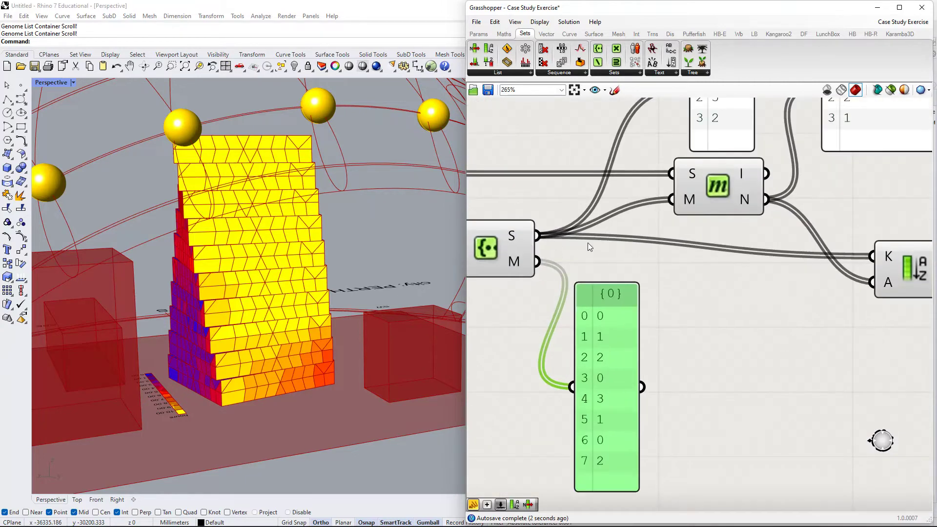
pyautogui.scroll(-1, 673, 359)
# - Shift the Sort List component closer to the Member Index component and raise its sorted keys panel level with the K output
pyautogui.click(707, 194)
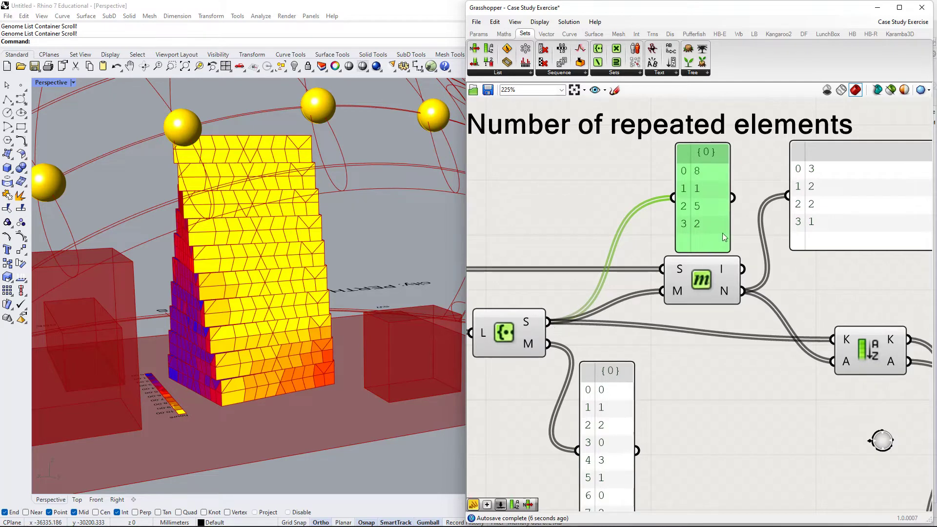
pyautogui.click(857, 347)
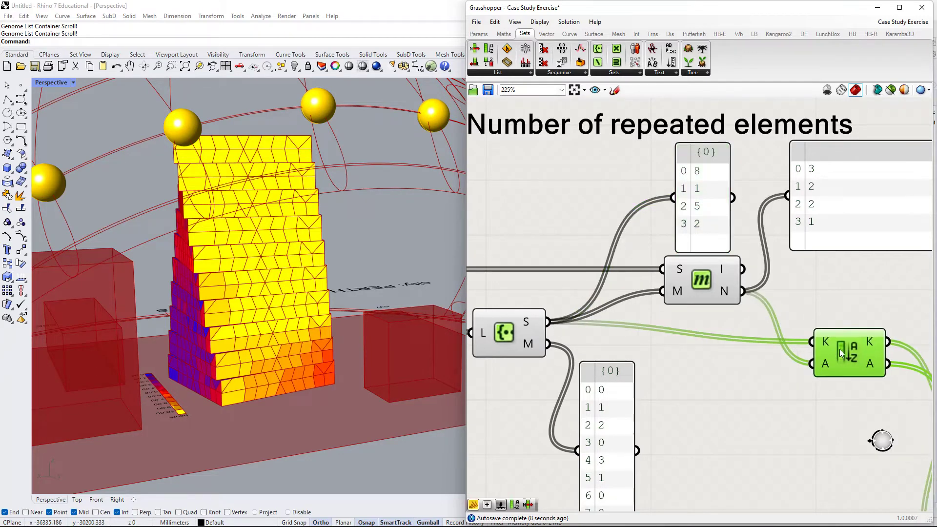
pyautogui.scroll(-1, 797, 356)
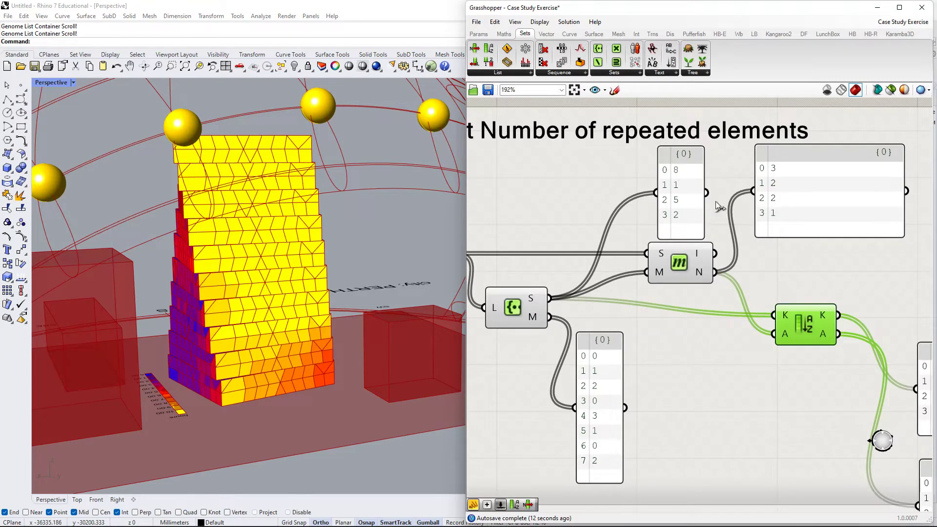
pyautogui.scroll(-2, 753, 312)
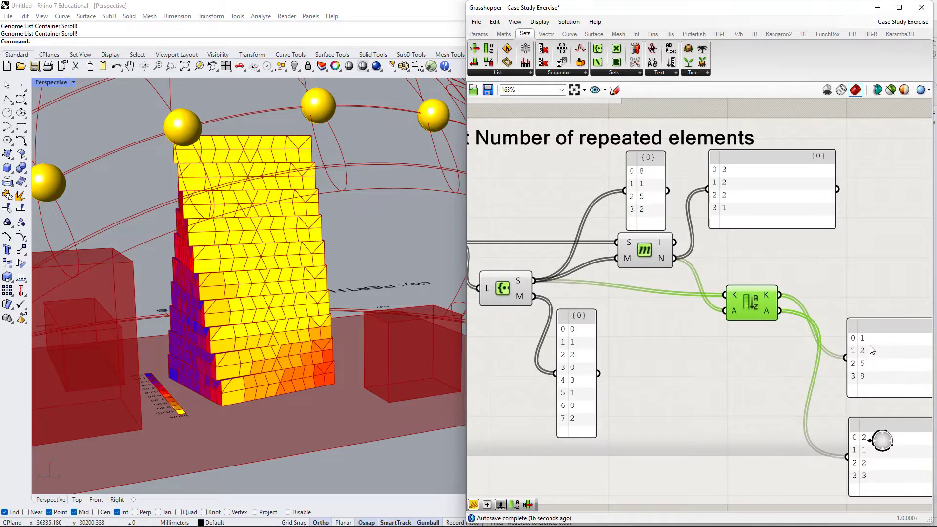
pyautogui.moveTo(864, 340); pyautogui.dragTo(855, 274)
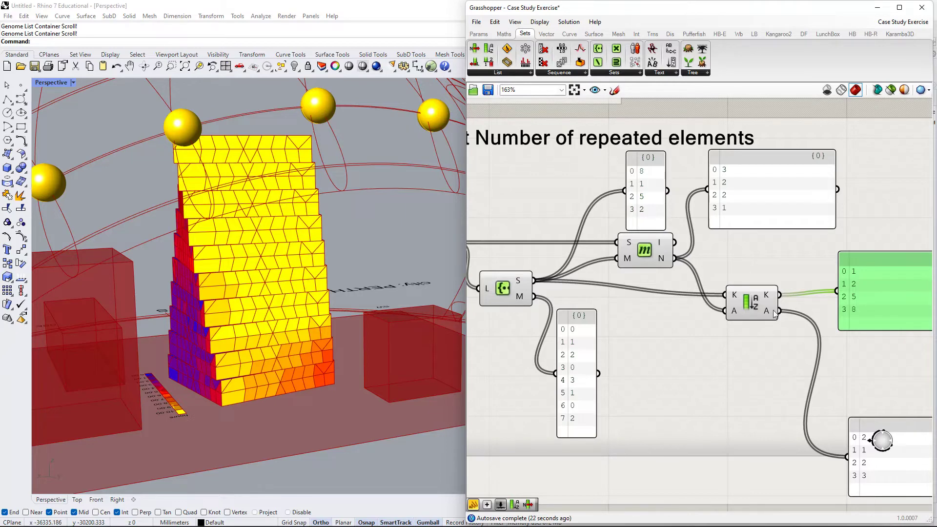
pyautogui.moveTo(759, 314); pyautogui.dragTo(730, 296, button='right')
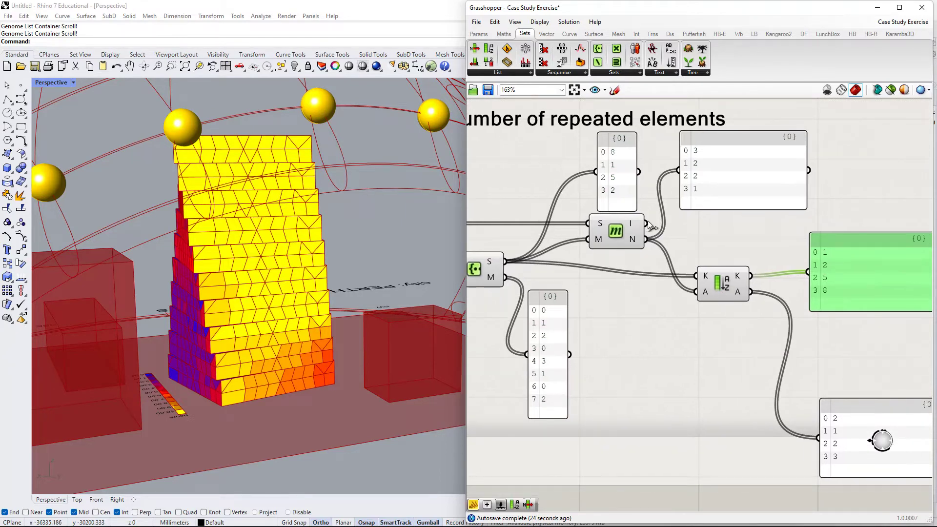
# - Reposition the Member Index count panel and place the Sort List's A output panel directly beneath the sorted keys panel
pyautogui.moveTo(698, 152); pyautogui.dragTo(698, 176)
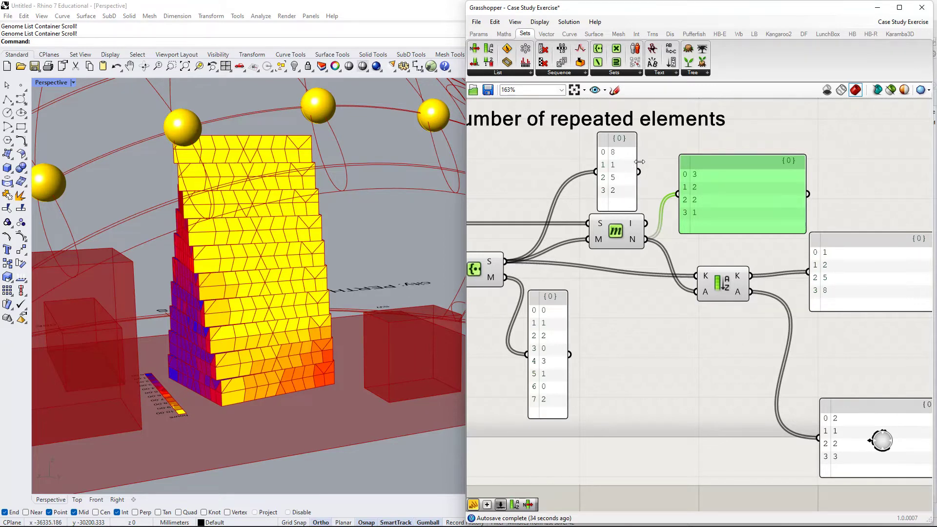
pyautogui.moveTo(693, 173); pyautogui.dragTo(682, 155)
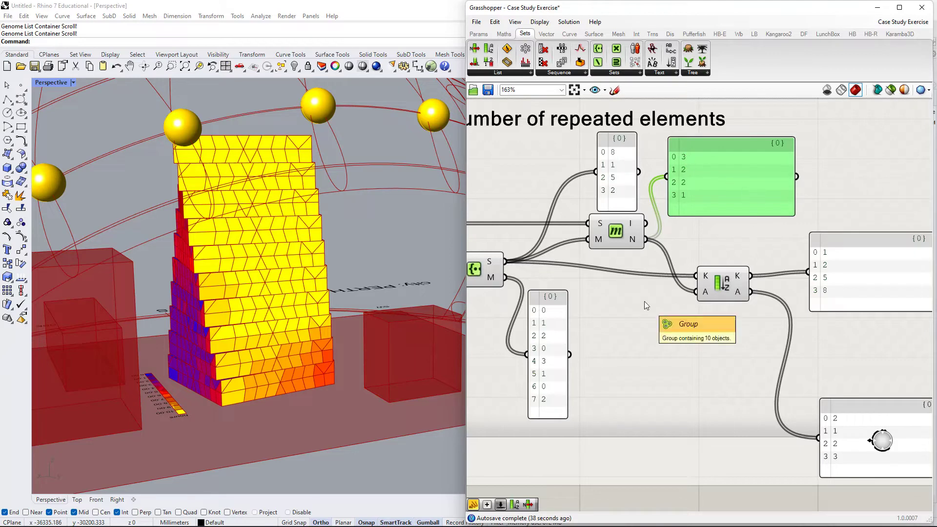
pyautogui.moveTo(834, 401); pyautogui.dragTo(703, 327, button='right')
pyautogui.moveTo(735, 363); pyautogui.dragTo(727, 284)
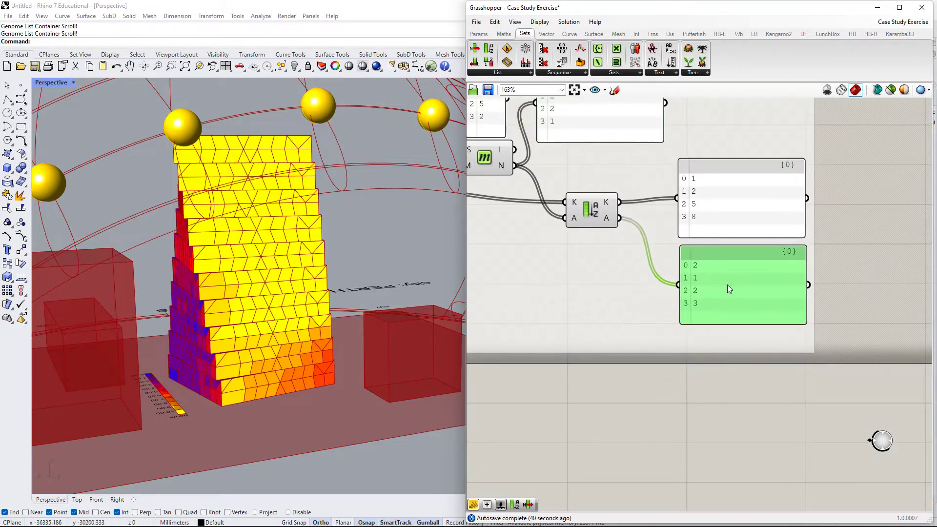
pyautogui.moveTo(641, 244); pyautogui.dragTo(657, 277, button='right')
pyautogui.moveTo(628, 247); pyautogui.dragTo(653, 274, button='right')
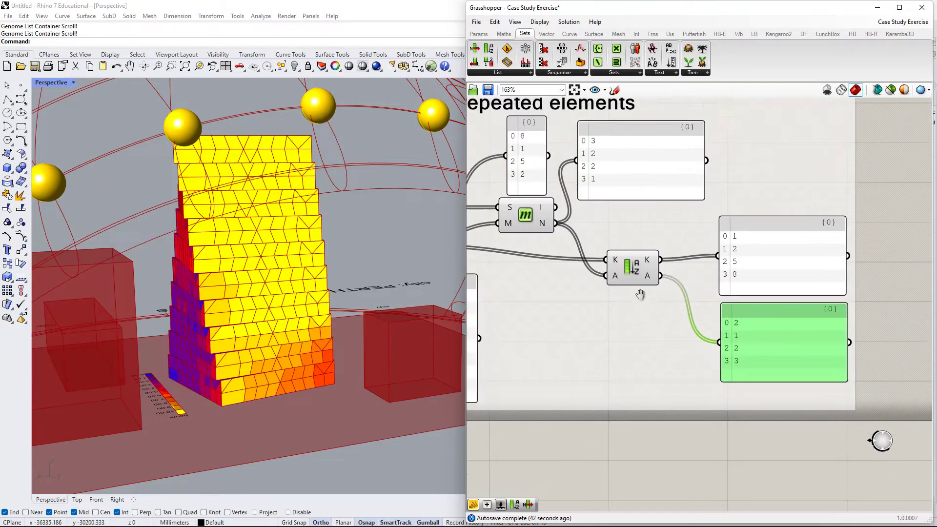
# - Move the Member Index count panel beside the Create Set values panel so their rows line up
pyautogui.moveTo(624, 183); pyautogui.dragTo(648, 198)
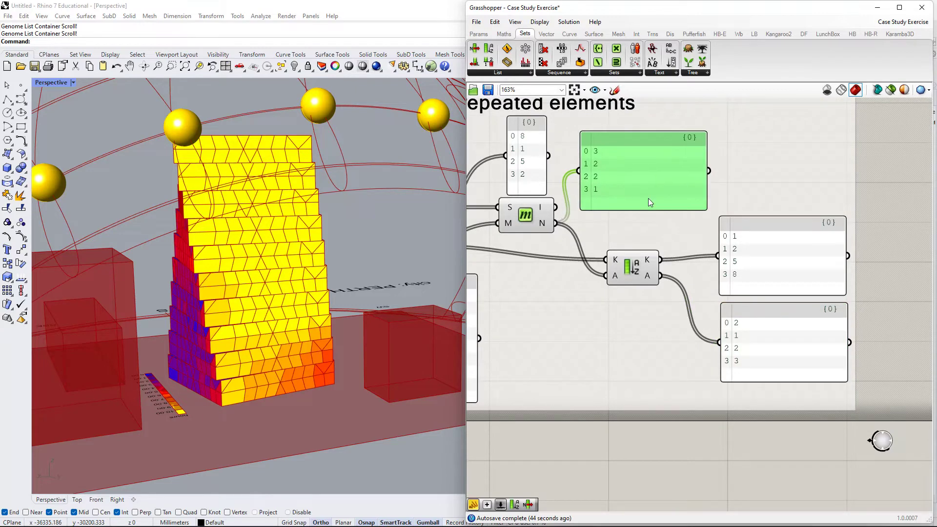
pyautogui.moveTo(578, 192); pyautogui.dragTo(614, 198, button='right')
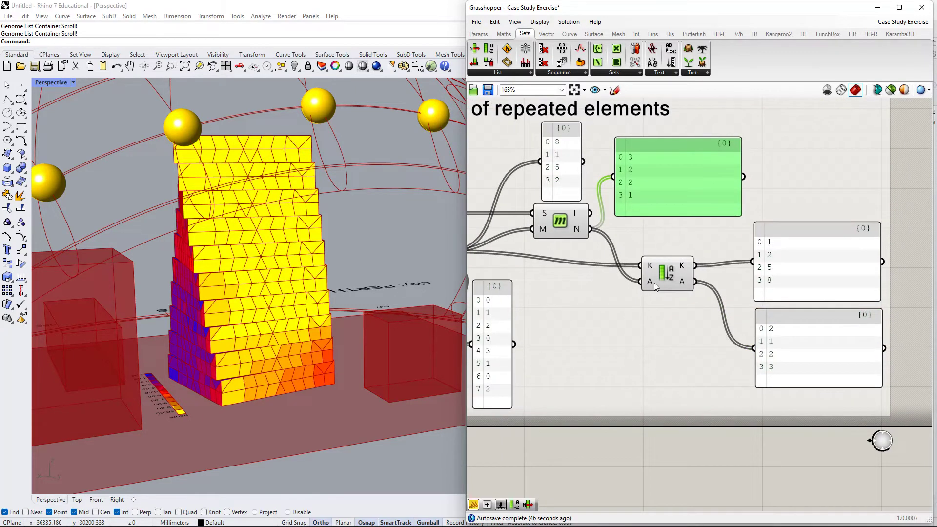
pyautogui.moveTo(633, 210); pyautogui.dragTo(622, 195)
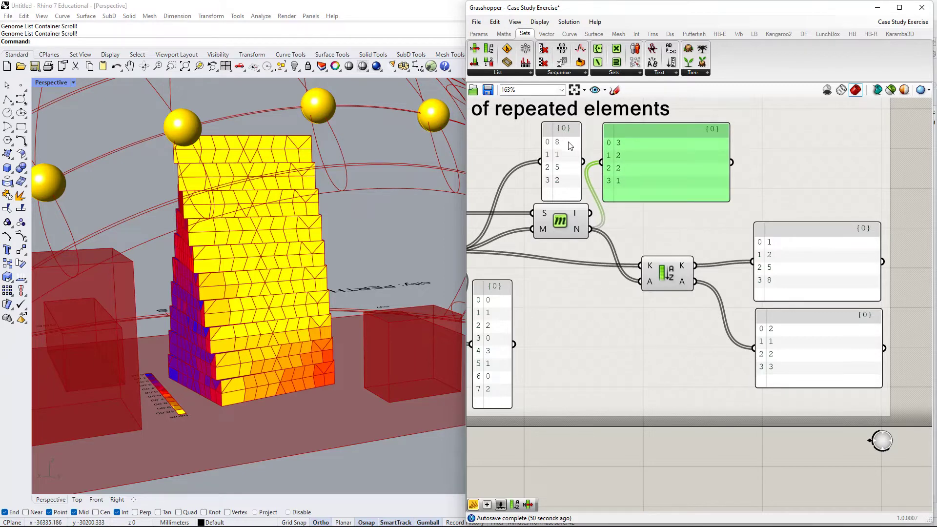
pyautogui.moveTo(564, 143); pyautogui.dragTo(569, 140)
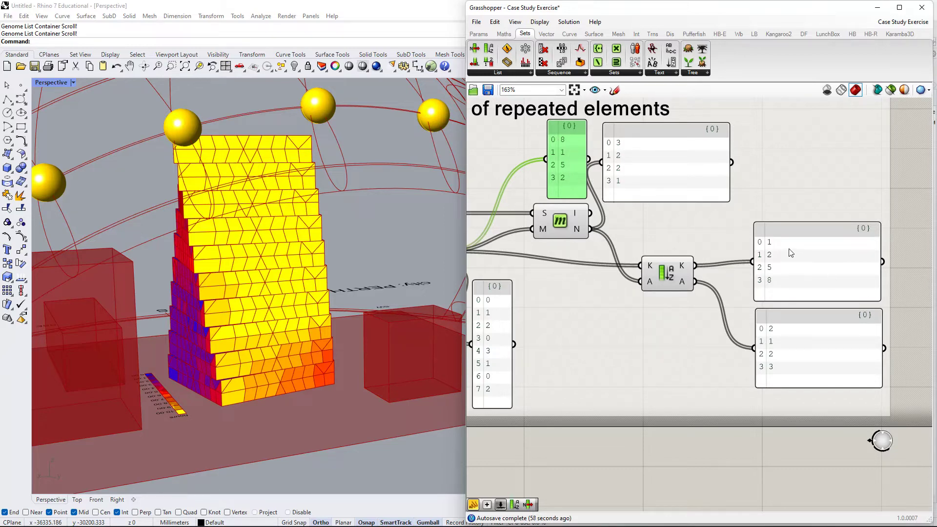
# - Add a List Item component beside the two Sort List output panels
pyautogui.moveTo(792, 268); pyautogui.dragTo(761, 260, button='right')
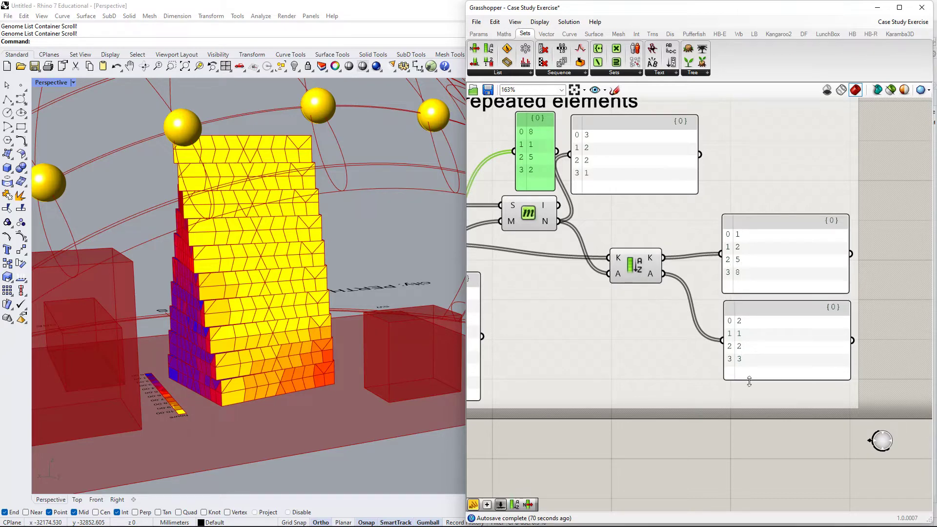
pyautogui.moveTo(896, 283); pyautogui.dragTo(794, 285, button='right')
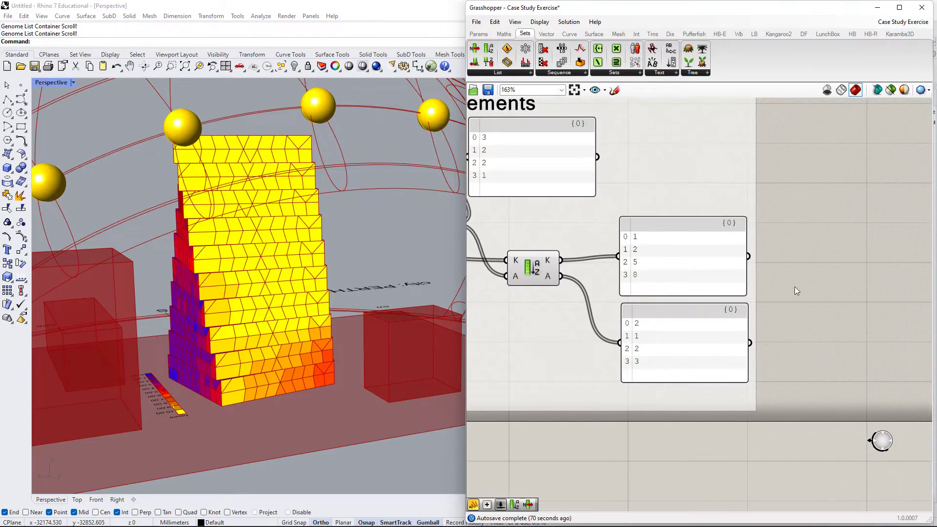
pyautogui.doubleClick(798, 285)
pyautogui.write('ITEM')
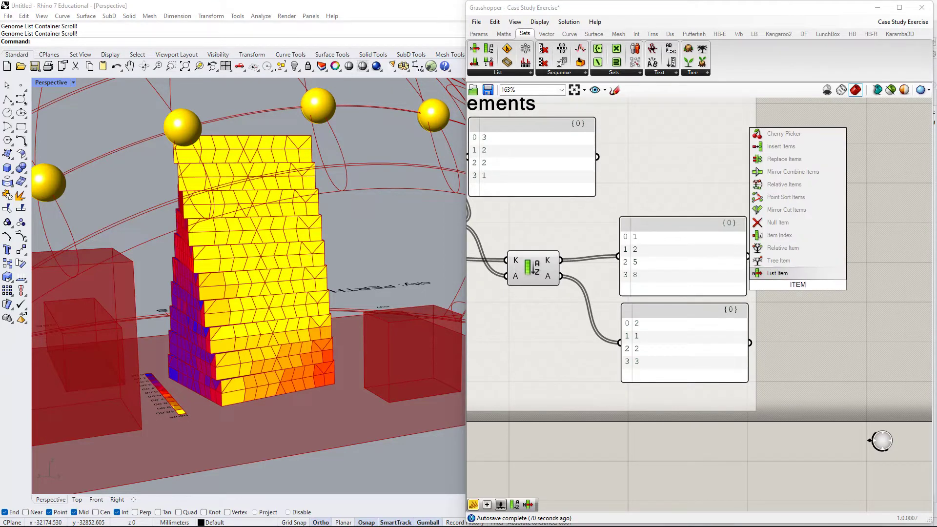
pyautogui.press('Return')
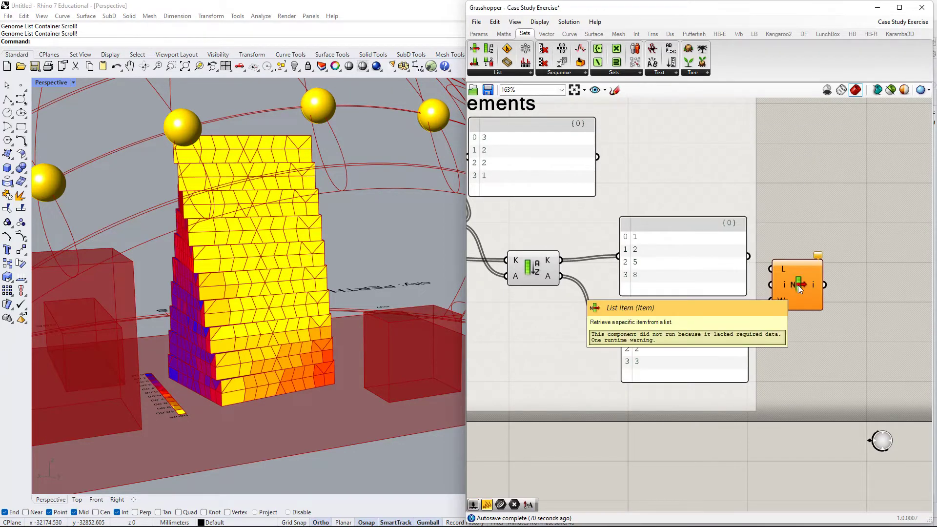
pyautogui.press('capslock')
# - Connect the Sort List's A output to the List Item's L input and place the component clear of the panels
pyautogui.moveTo(816, 275); pyautogui.dragTo(693, 299)
pyautogui.moveTo(820, 296); pyautogui.dragTo(819, 337)
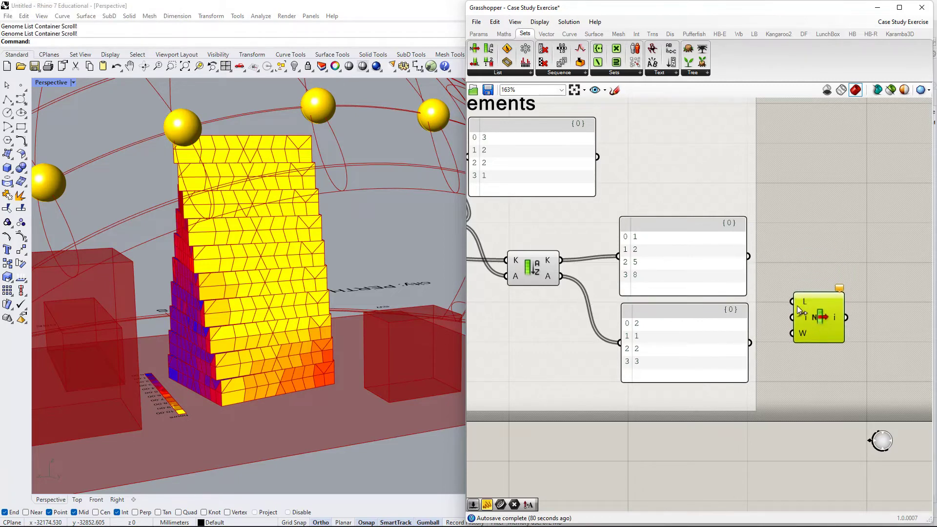
pyautogui.moveTo(792, 301); pyautogui.dragTo(561, 276)
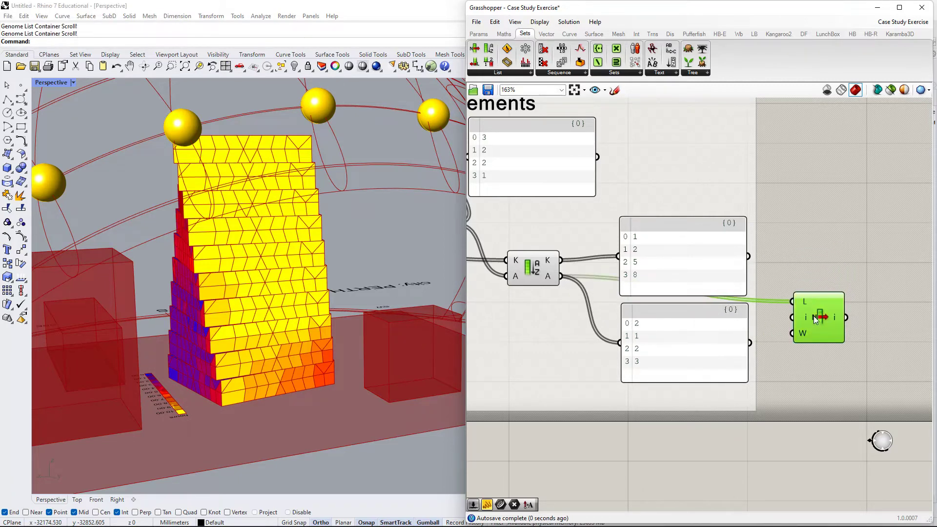
pyautogui.moveTo(816, 318); pyautogui.dragTo(843, 317)
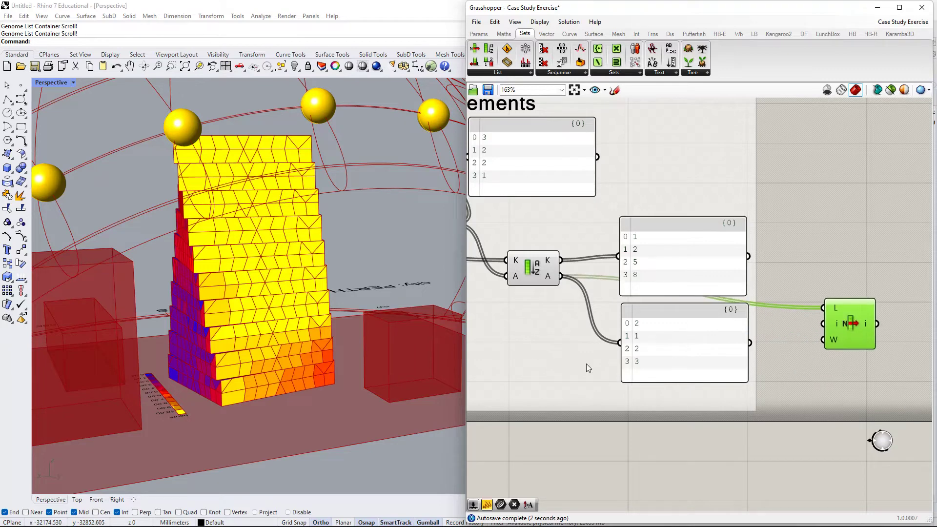
# - Add a number slider set to 3 below the panels and use it as the List Item's index, with the component beside it
pyautogui.moveTo(702, 352); pyautogui.dragTo(569, 281, button='right')
pyautogui.doubleClick(564, 366)
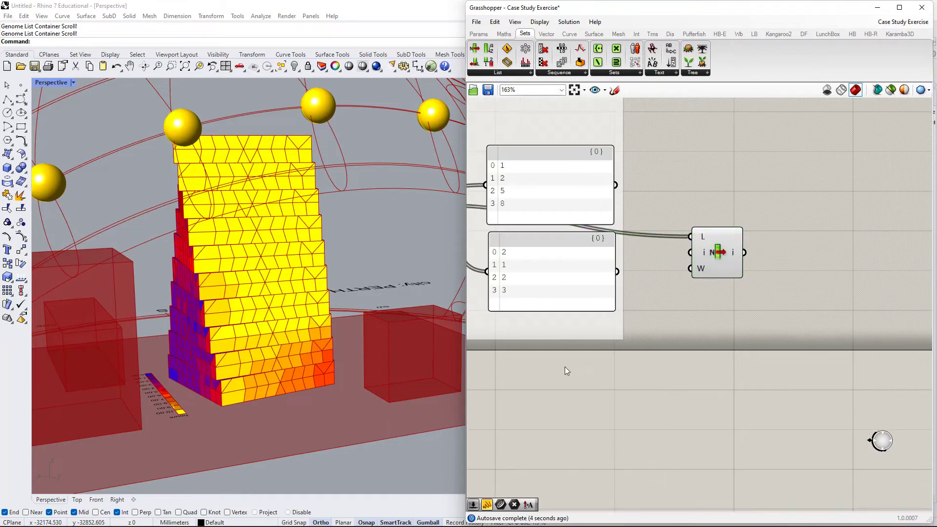
pyautogui.write('3')
pyautogui.press('Return')
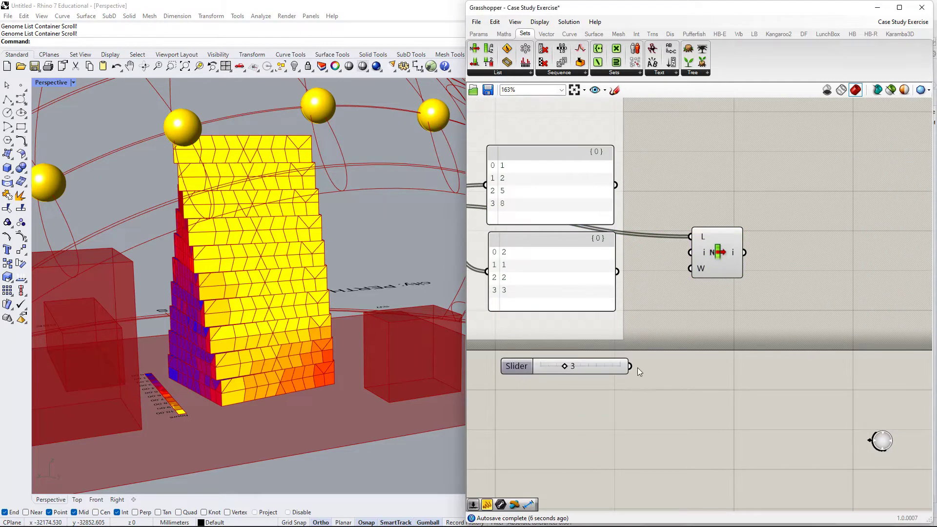
pyautogui.moveTo(629, 366); pyautogui.dragTo(688, 364)
# - Add a panel next to the List Item component and connect it to the item output
pyautogui.click(821, 335)
pyautogui.doubleClick(821, 334)
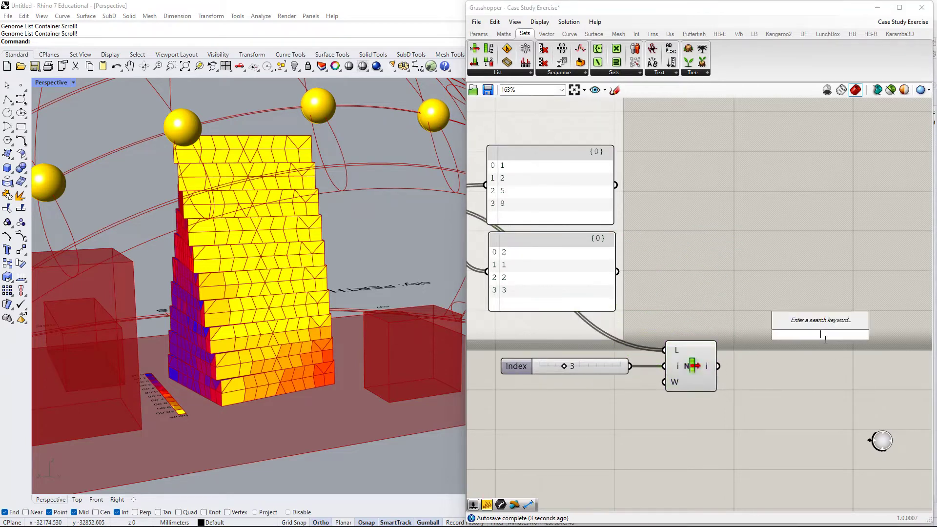
pyautogui.write('panel')
pyautogui.press('Return')
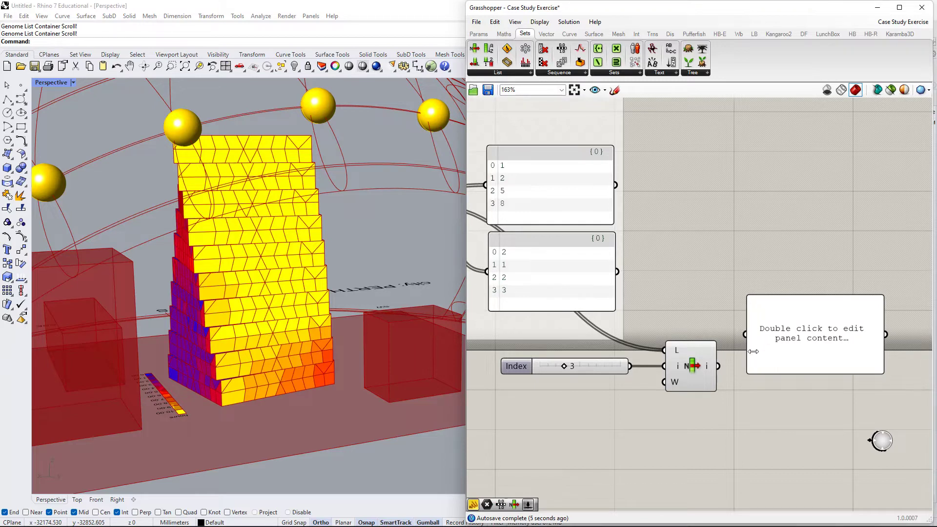
pyautogui.moveTo(754, 335); pyautogui.dragTo(719, 369)
pyautogui.moveTo(824, 344); pyautogui.dragTo(801, 375)
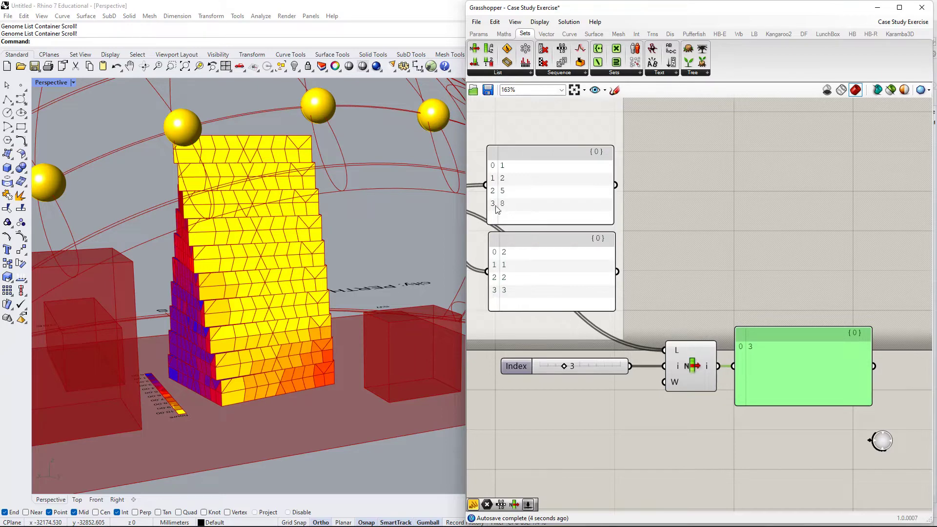
# - Examine the repeated-element counting network, comparing the extracted item with the sorted keys and counts and with the building's sun-hours legend
pyautogui.moveTo(501, 209); pyautogui.dragTo(732, 263, button='right')
pyautogui.scroll(-2, 527, 205)
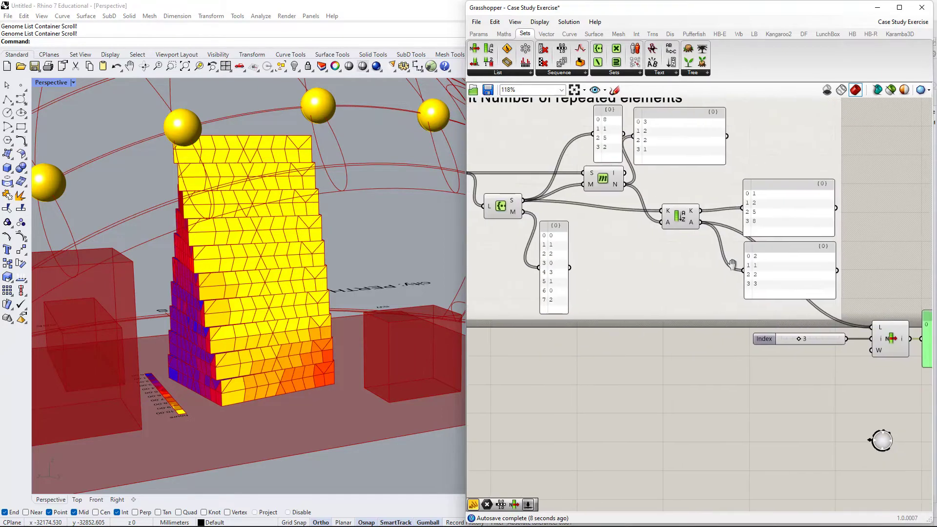
pyautogui.moveTo(276, 352); pyautogui.dragTo(179, 418, button='right')
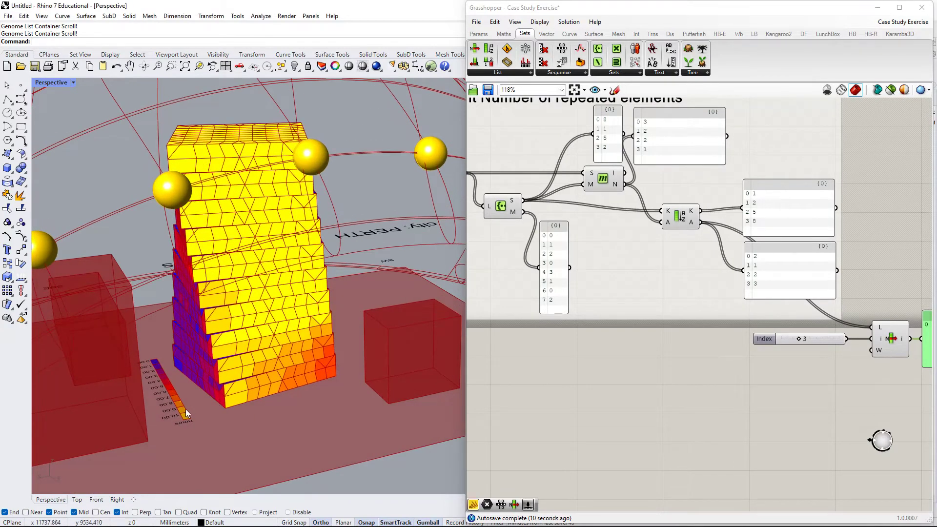
pyautogui.moveTo(828, 345); pyautogui.dragTo(693, 331, button='right')
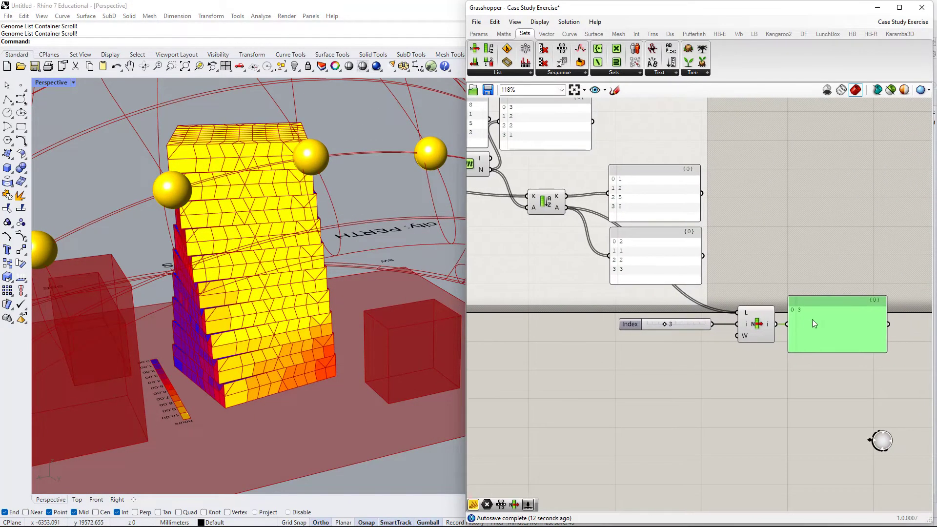
pyautogui.scroll(-3, 715, 288)
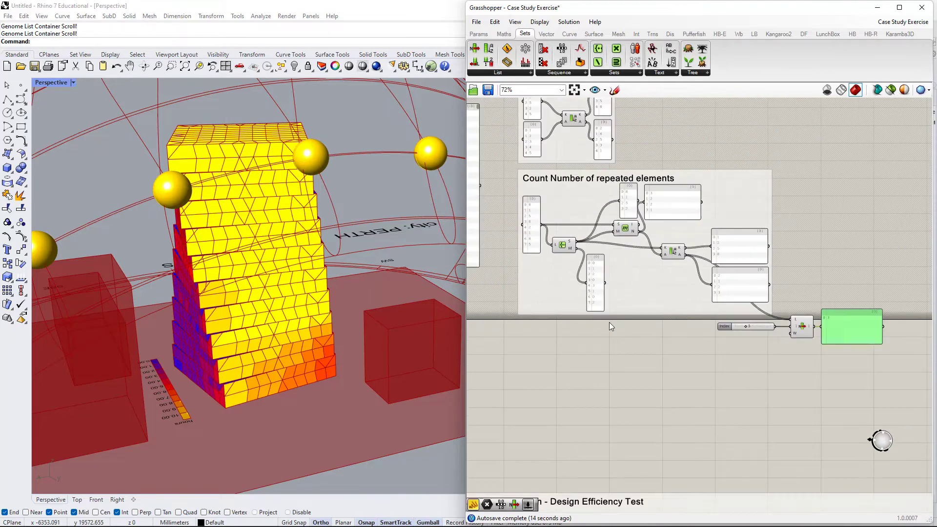
pyautogui.moveTo(609, 322); pyautogui.dragTo(637, 323, button='right')
pyautogui.moveTo(762, 237); pyautogui.dragTo(646, 299, button='right')
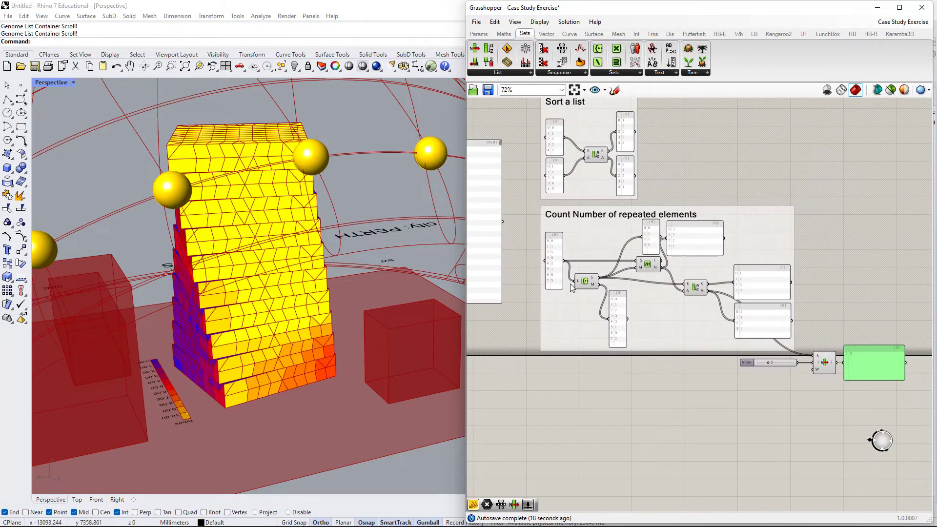
pyautogui.scroll(3, 704, 299)
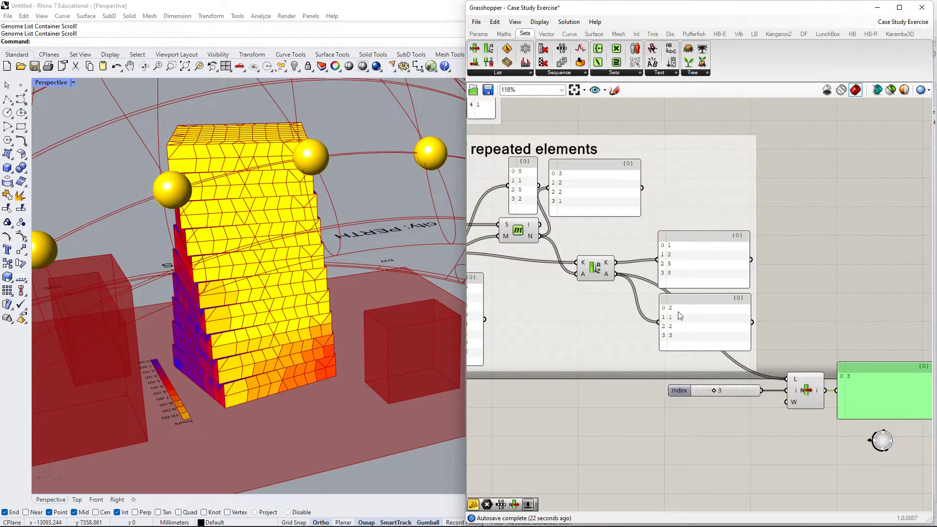
pyautogui.moveTo(754, 344); pyautogui.dragTo(661, 353, button='right')
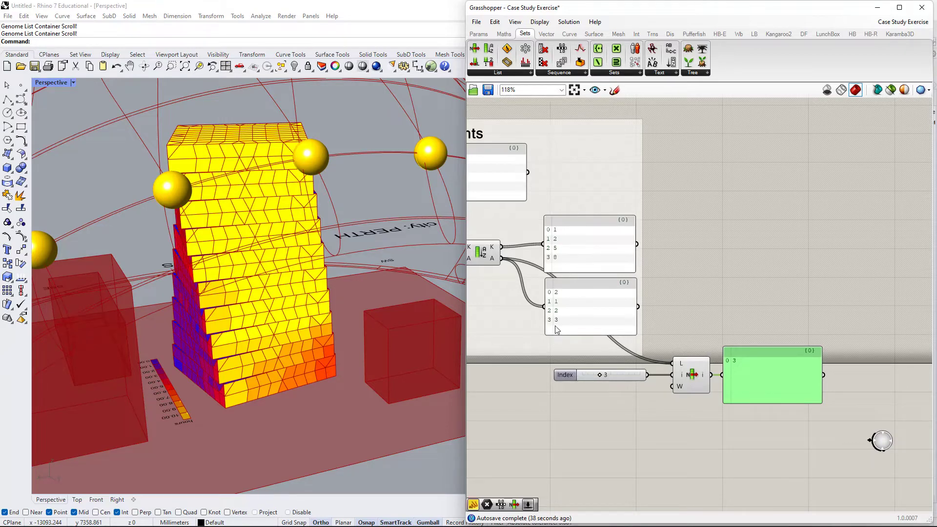
pyautogui.moveTo(704, 353); pyautogui.dragTo(656, 319, button='right')
pyautogui.scroll(-2, 652, 313)
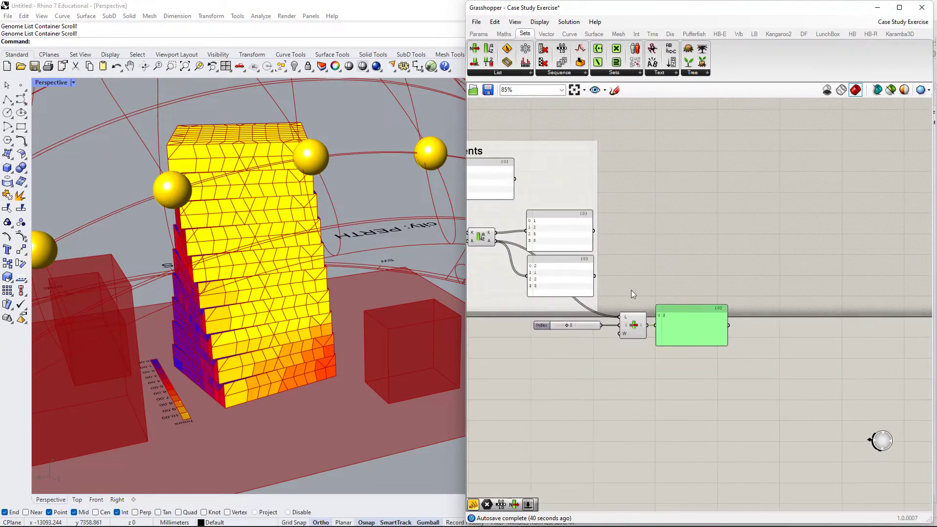
# - Reposition the Member Index, the unique-values panel, the counts panel and the Sort List within the repeated-elements group for a tidier layout
pyautogui.moveTo(587, 251); pyautogui.dragTo(796, 333, button='right')
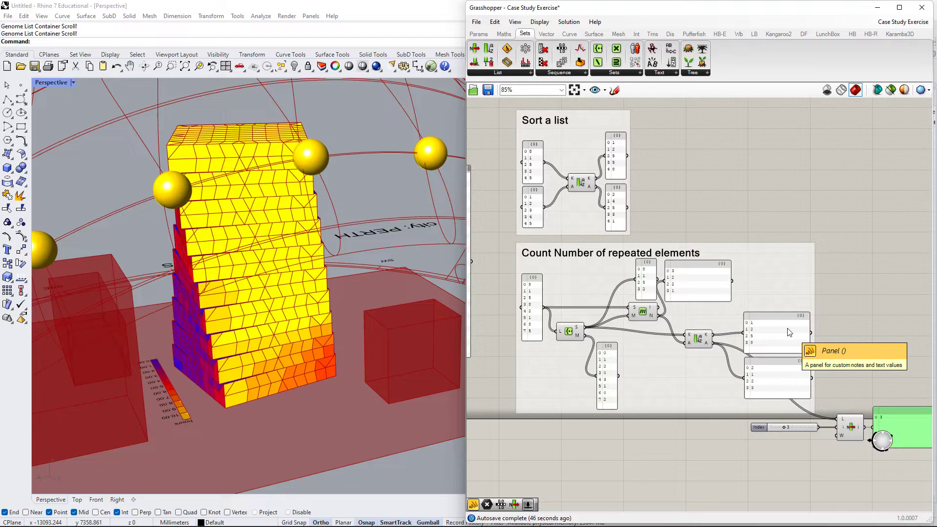
pyautogui.moveTo(647, 316); pyautogui.dragTo(638, 317)
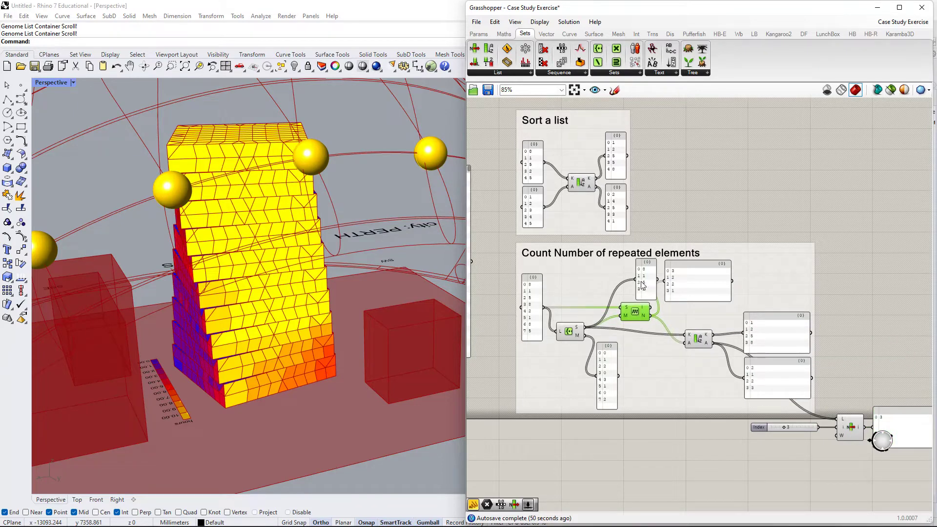
pyautogui.moveTo(642, 286); pyautogui.dragTo(629, 283)
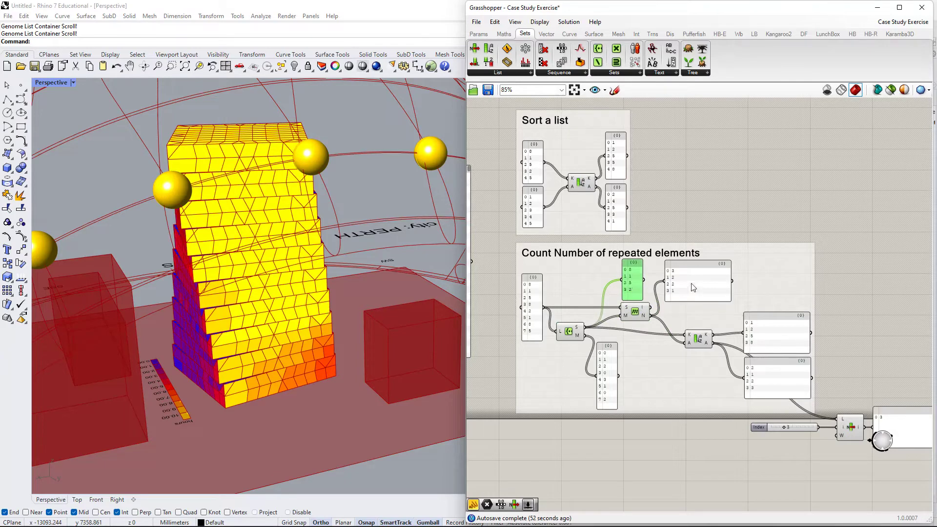
pyautogui.moveTo(692, 285)
pyautogui.mouseDown()
pyautogui.moveTo(708, 292)
pyautogui.moveTo(691, 290)
pyautogui.mouseUp()
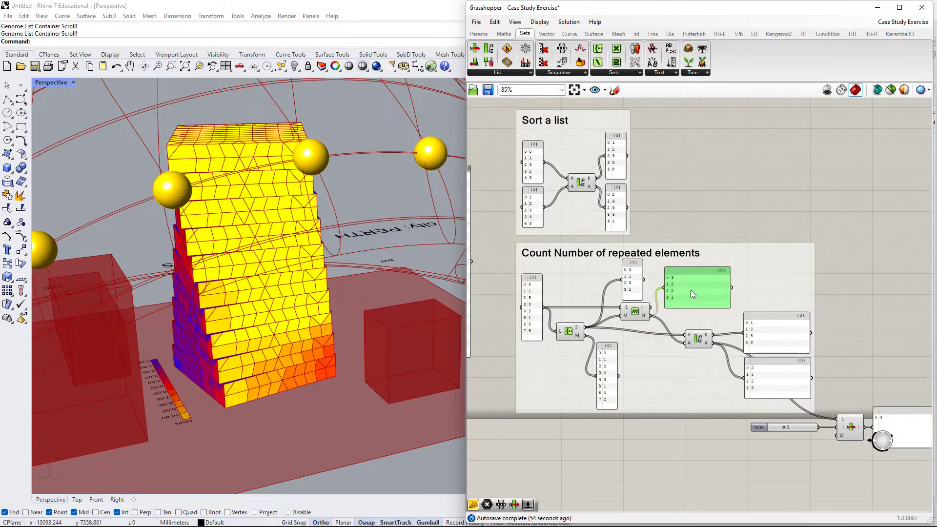
pyautogui.moveTo(697, 339); pyautogui.dragTo(677, 333)
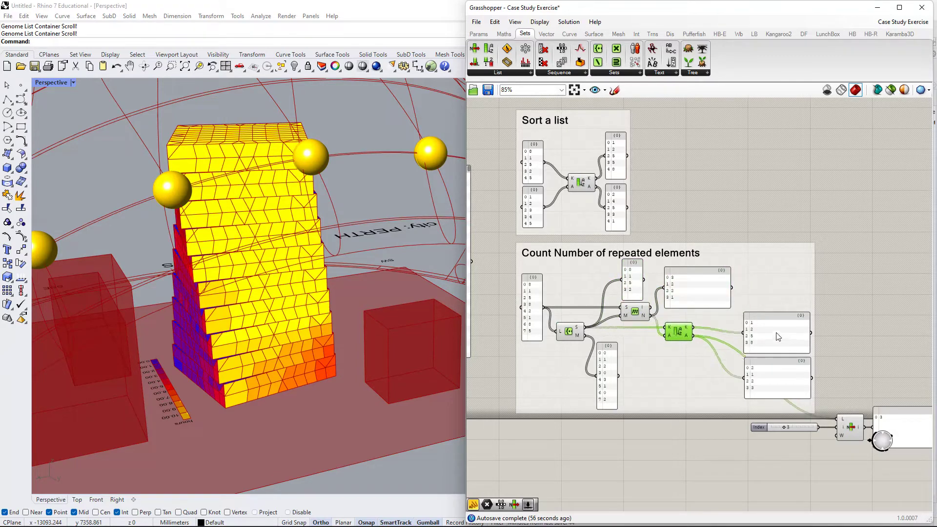
# - Move the sorted keys and counts panels closer to the Sort List, narrow both to slim columns, and nudge the Member Index
pyautogui.moveTo(777, 337); pyautogui.dragTo(769, 321)
pyautogui.moveTo(770, 369); pyautogui.dragTo(765, 357)
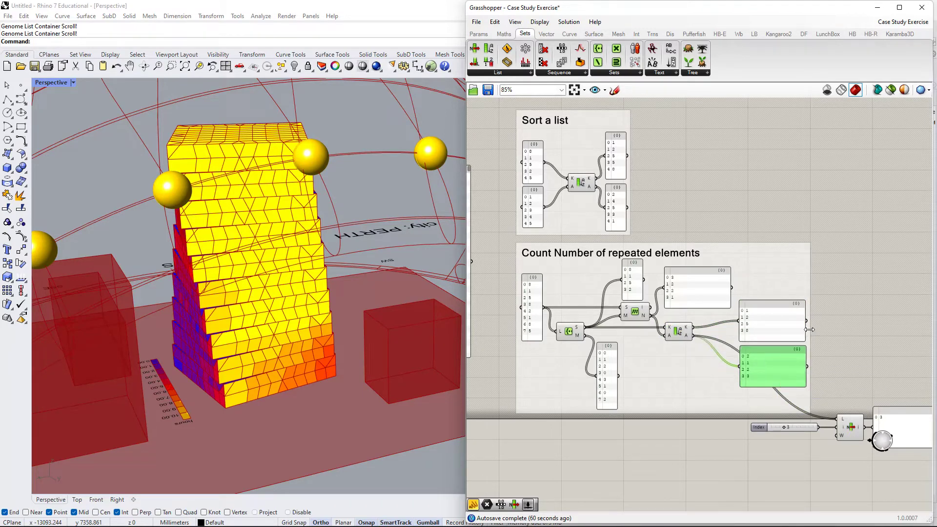
pyautogui.moveTo(808, 330); pyautogui.dragTo(763, 329)
pyautogui.moveTo(810, 358); pyautogui.dragTo(767, 358)
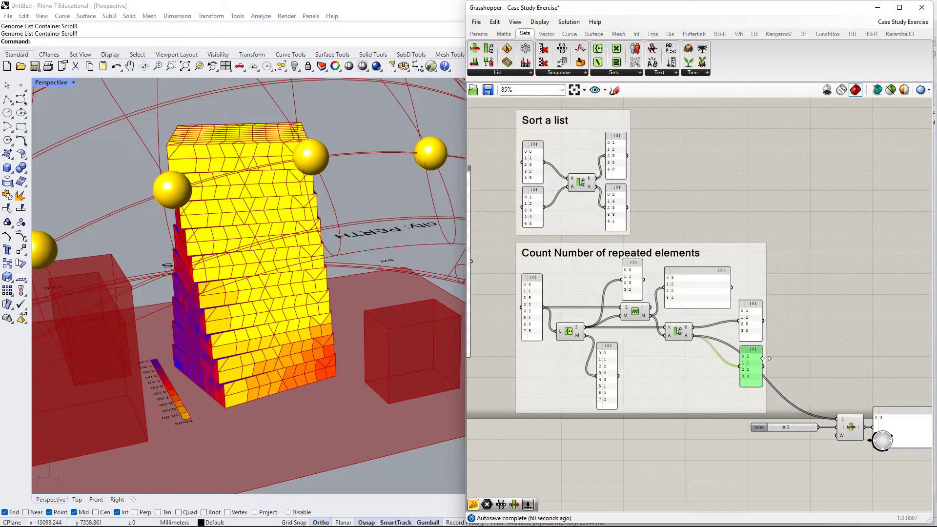
pyautogui.moveTo(626, 309); pyautogui.dragTo(681, 317, button='right')
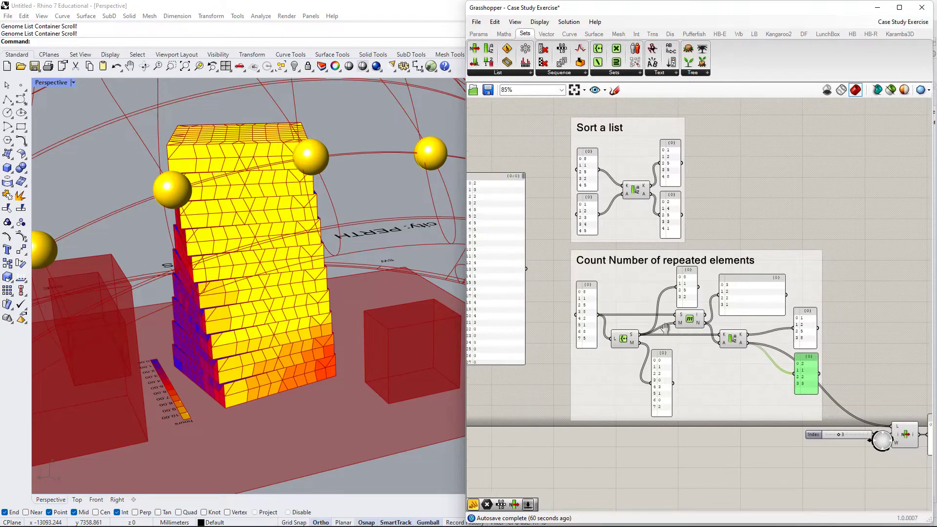
pyautogui.moveTo(697, 328); pyautogui.dragTo(688, 328)
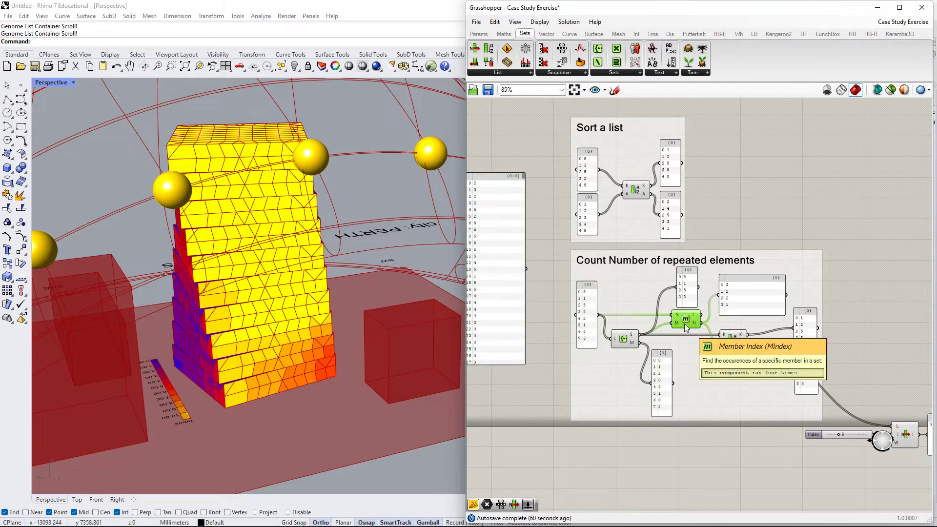
# - Examine the repeated-elements network through to the extracted item, and compare it with the sunlight analysis results feeding the Design Efficiency Test group
pyautogui.moveTo(762, 309); pyautogui.dragTo(714, 285, button='right')
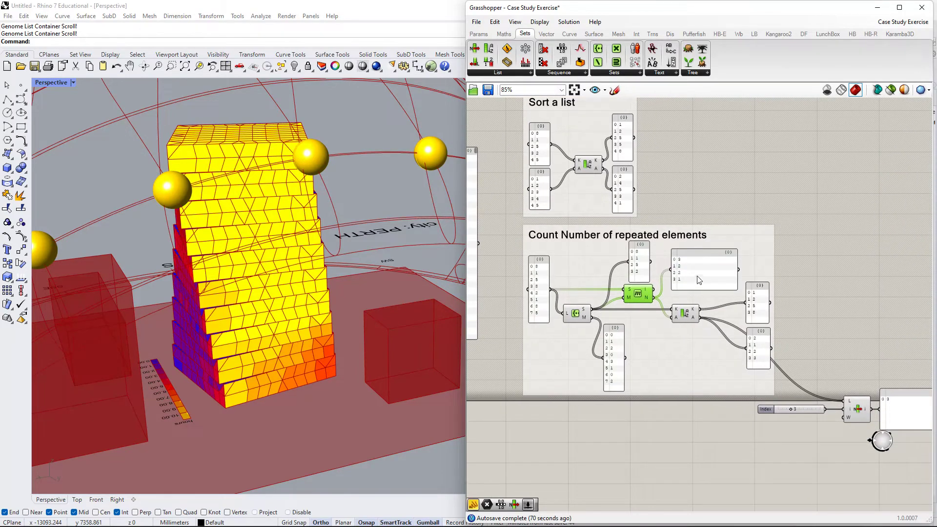
pyautogui.moveTo(767, 333); pyautogui.dragTo(735, 308, button='right')
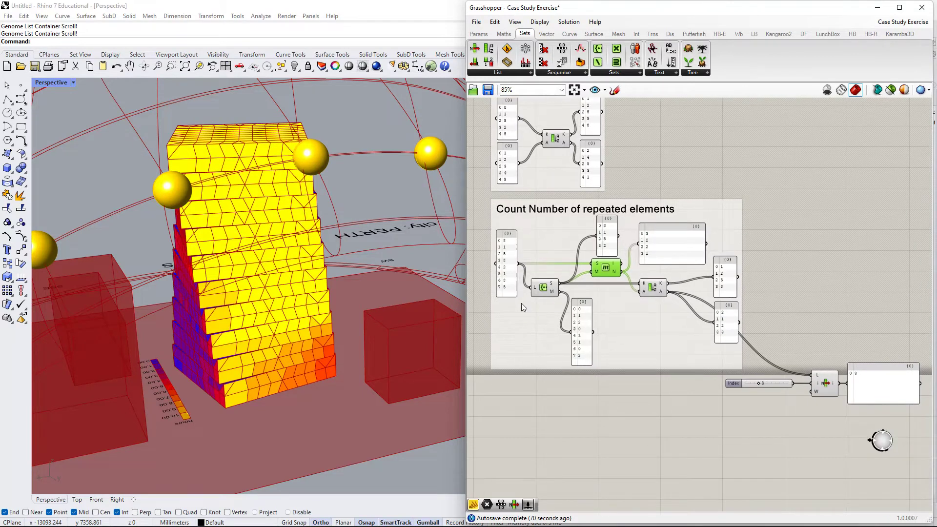
pyautogui.moveTo(484, 262); pyautogui.dragTo(540, 250, button='right')
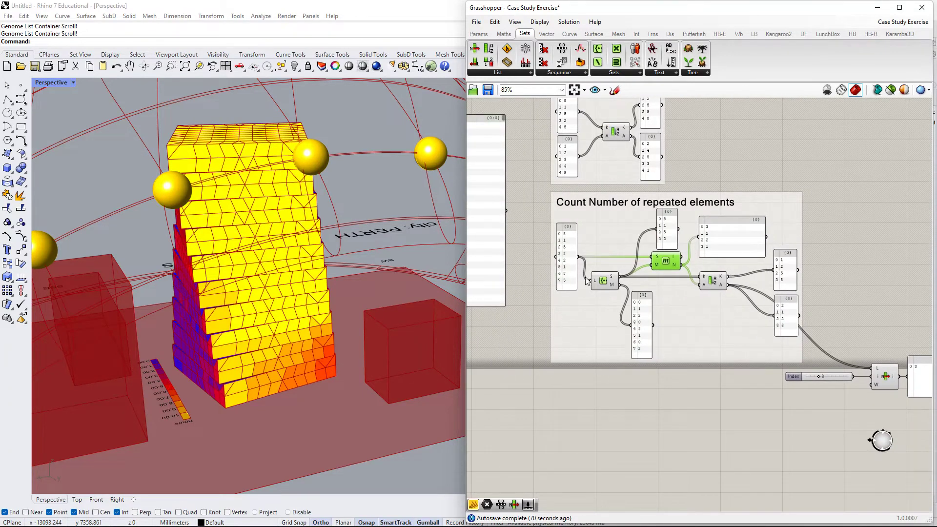
pyautogui.moveTo(790, 305); pyautogui.dragTo(747, 334, button='right')
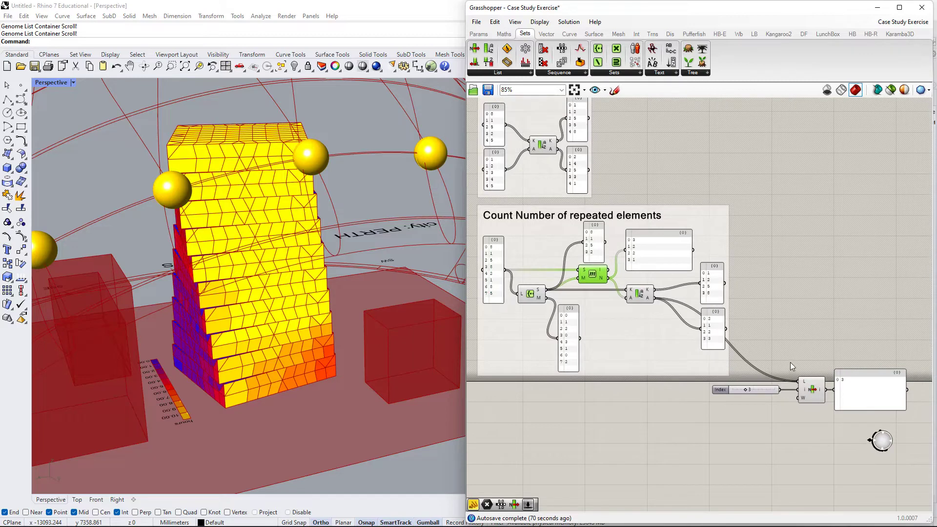
pyautogui.moveTo(792, 366); pyautogui.dragTo(700, 384, button='right')
pyautogui.moveTo(789, 395); pyautogui.dragTo(767, 400, button='right')
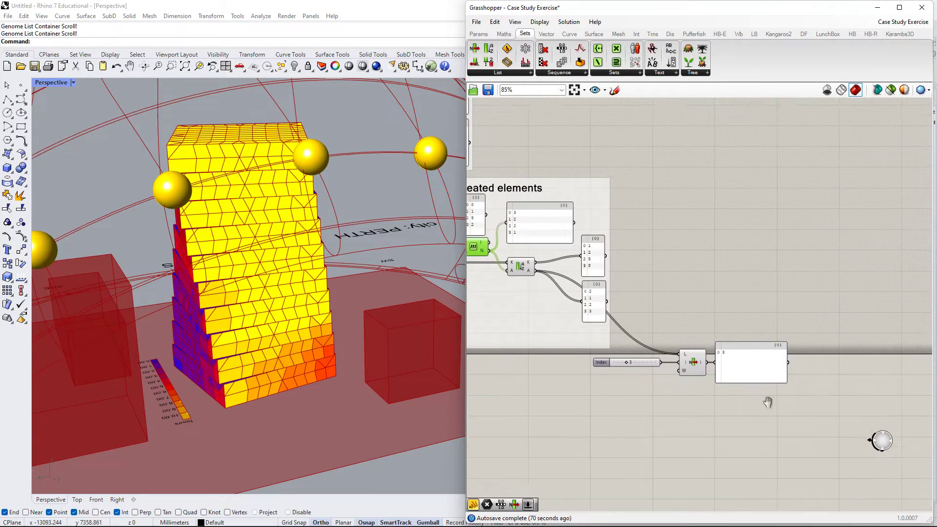
pyautogui.scroll(-2, 683, 415)
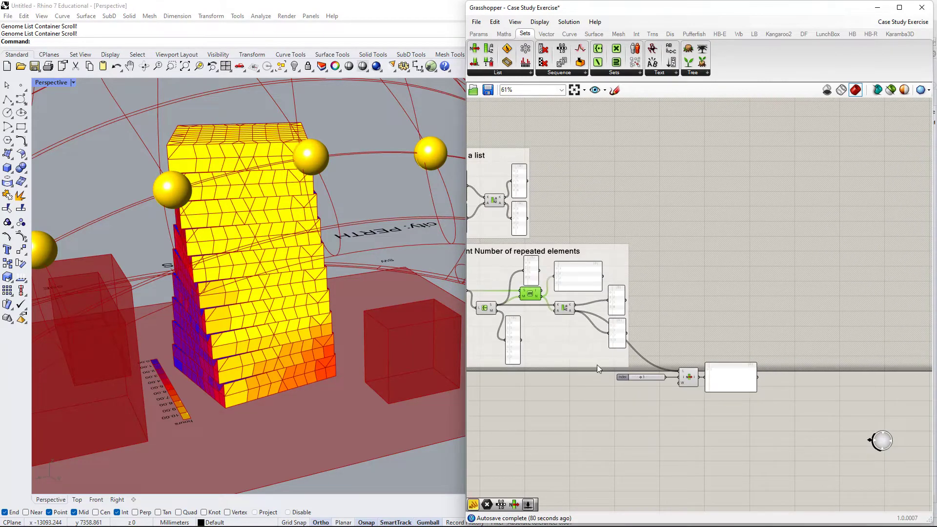
pyautogui.moveTo(596, 364); pyautogui.dragTo(684, 356, button='right')
pyautogui.scroll(-2, 695, 340)
pyautogui.moveTo(671, 407); pyautogui.dragTo(695, 275, button='right')
pyautogui.scroll(3, 641, 348)
pyautogui.moveTo(633, 319); pyautogui.dragTo(711, 241, button='right')
pyautogui.scroll(3, 627, 259)
pyautogui.scroll(-3, 600, 261)
pyautogui.moveTo(585, 229); pyautogui.dragTo(702, 274, button='right')
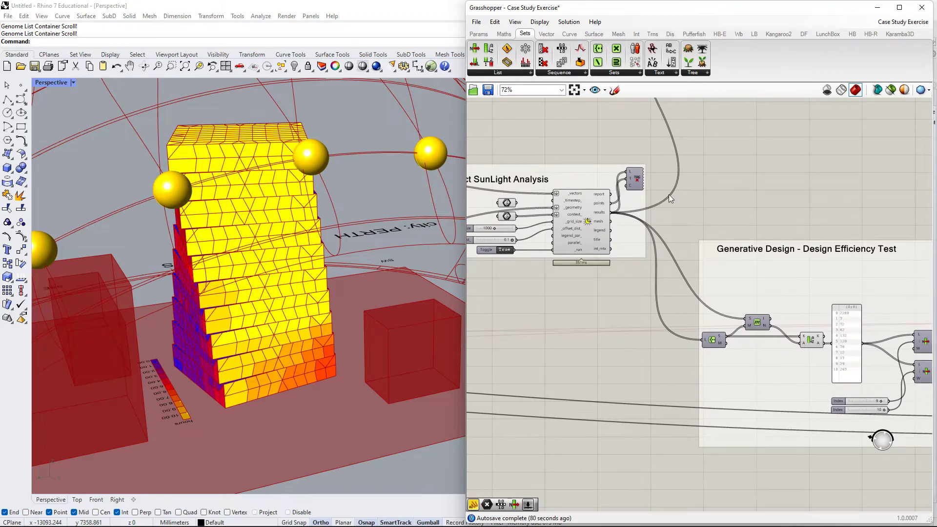
# - Feed the Create Set and Member Index from the long sun-hours results panel instead of the sample list, and delete the sample panel
pyautogui.scroll(-2, 691, 275)
pyautogui.moveTo(702, 185); pyautogui.dragTo(596, 386, button='right')
pyautogui.scroll(5, 638, 230)
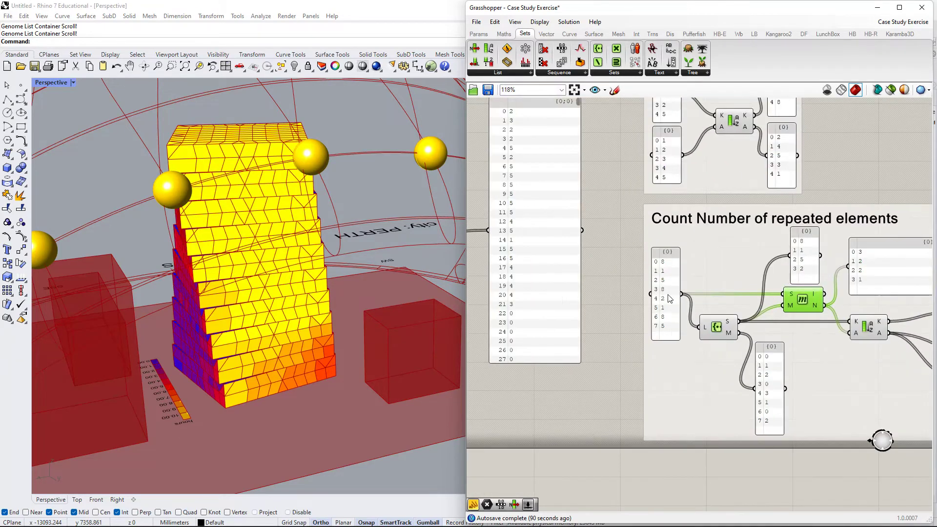
pyautogui.moveTo(669, 299); pyautogui.dragTo(640, 282)
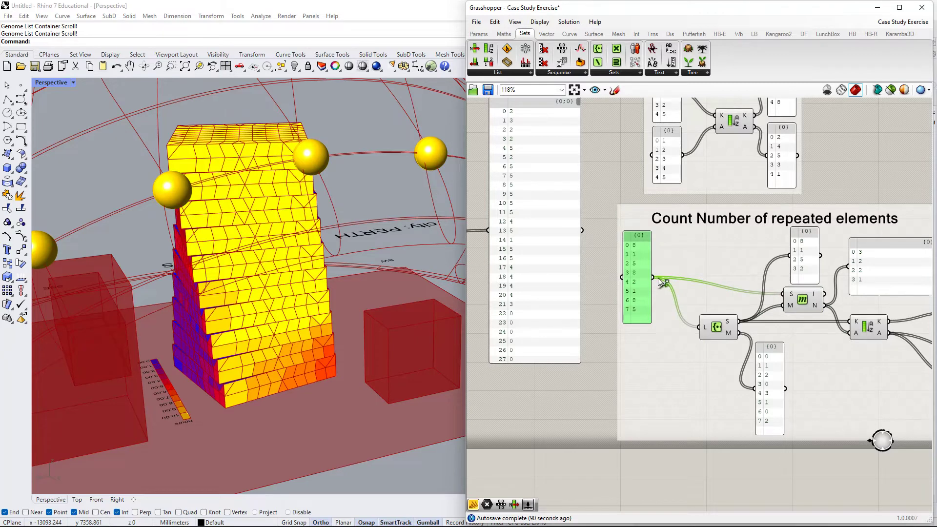
pyautogui.moveTo(612, 235); pyautogui.dragTo(581, 231)
pyautogui.moveTo(634, 310); pyautogui.dragTo(632, 370)
pyautogui.press('Delete')
# - Lengthen the sorted counts panel so it lists all its rows, and move the index slider clear of it, below the List Item
pyautogui.scroll(-2, 695, 343)
pyautogui.moveTo(814, 354); pyautogui.dragTo(671, 300, button='right')
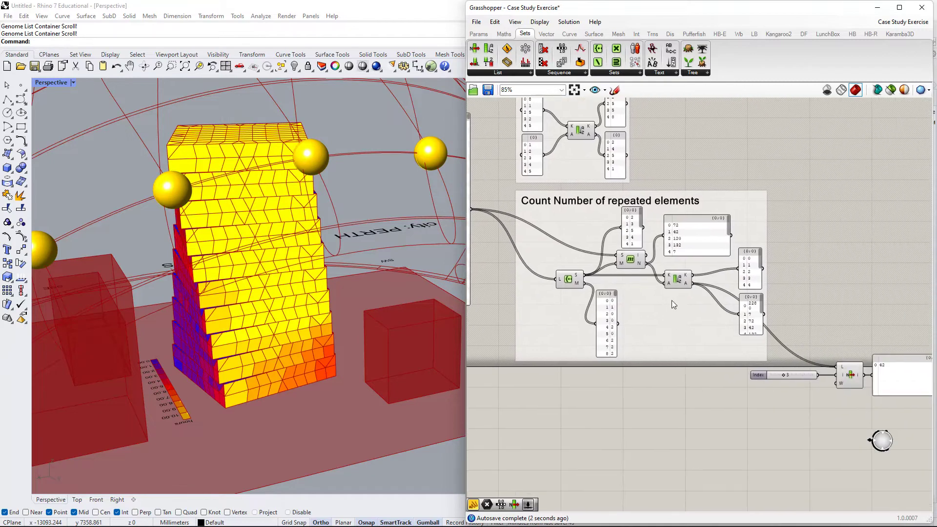
pyautogui.scroll(1, 886, 362)
pyautogui.moveTo(885, 375); pyautogui.dragTo(733, 313, button='right')
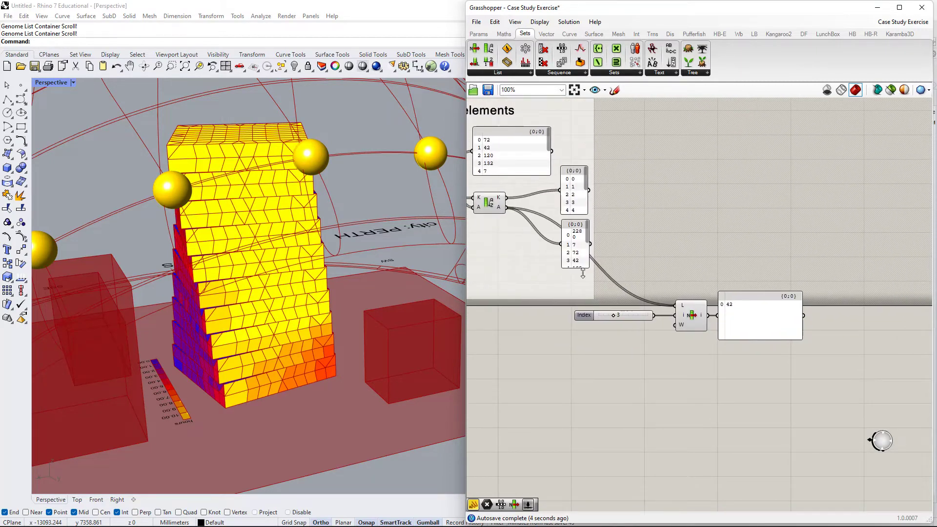
pyautogui.moveTo(582, 272); pyautogui.dragTo(581, 373)
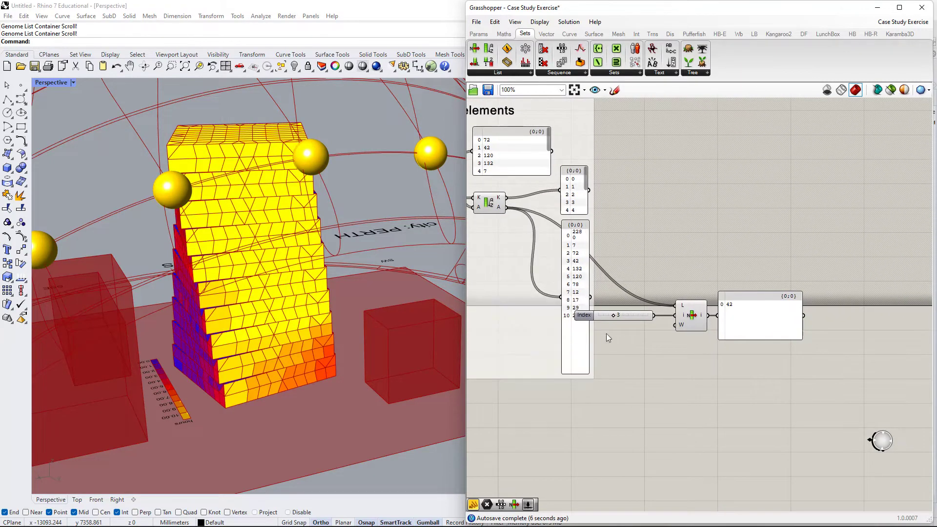
pyautogui.moveTo(601, 326); pyautogui.dragTo(627, 378)
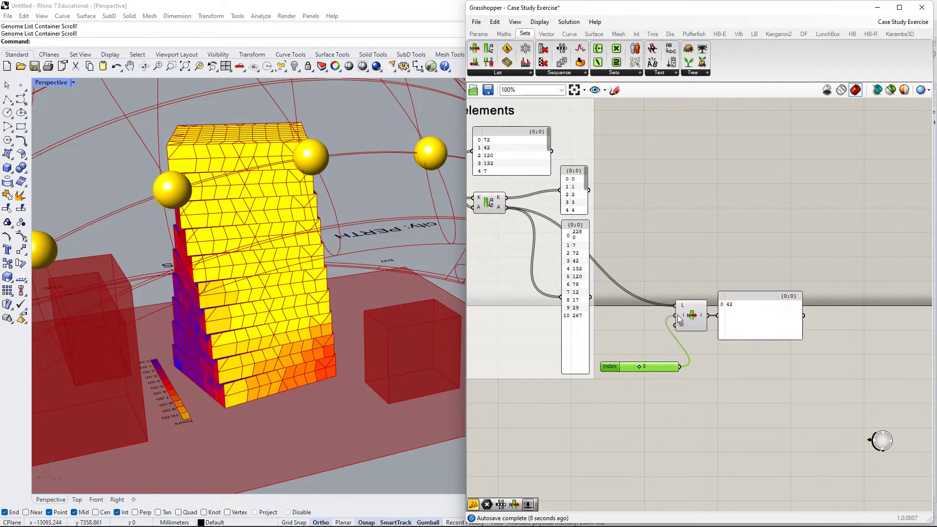
pyautogui.click(669, 351)
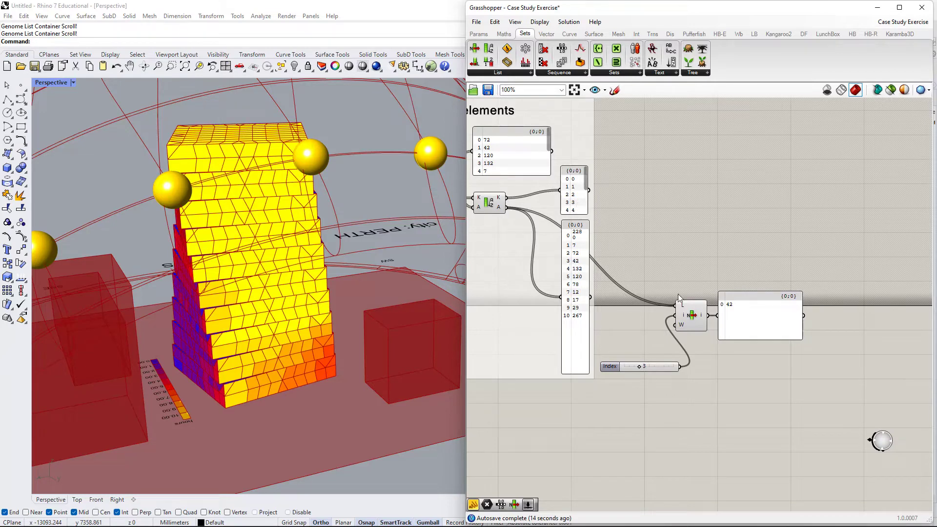
# - Set the List Item's index slider to 10 and place the output panel beside the component
pyautogui.moveTo(744, 307); pyautogui.dragTo(746, 303)
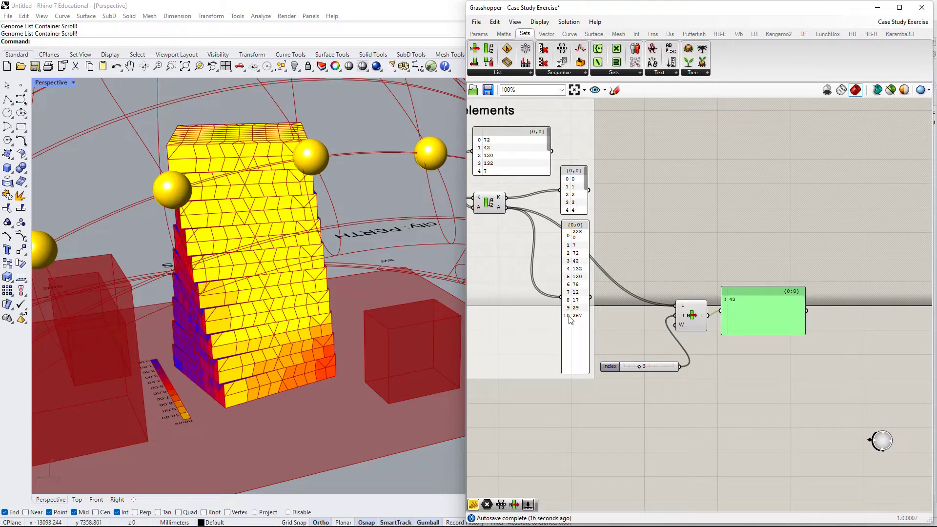
pyautogui.moveTo(646, 370); pyautogui.dragTo(678, 369)
pyautogui.moveTo(754, 312)
pyautogui.mouseDown()
pyautogui.moveTo(763, 310)
pyautogui.moveTo(742, 315)
pyautogui.mouseUp()
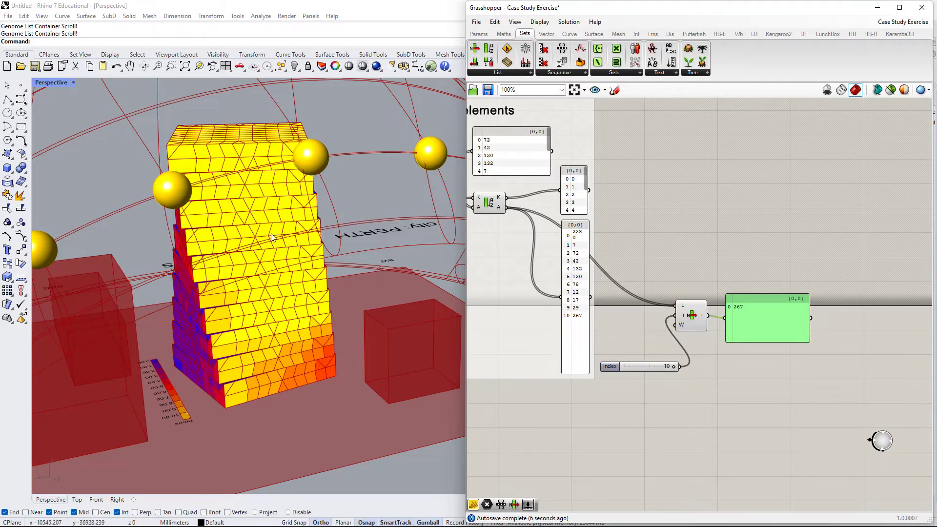
# - Shift the Member Index and Create Set components upward in the Generative Design - Design Efficiency Test group
pyautogui.moveTo(735, 321); pyautogui.dragTo(750, 307, button='right')
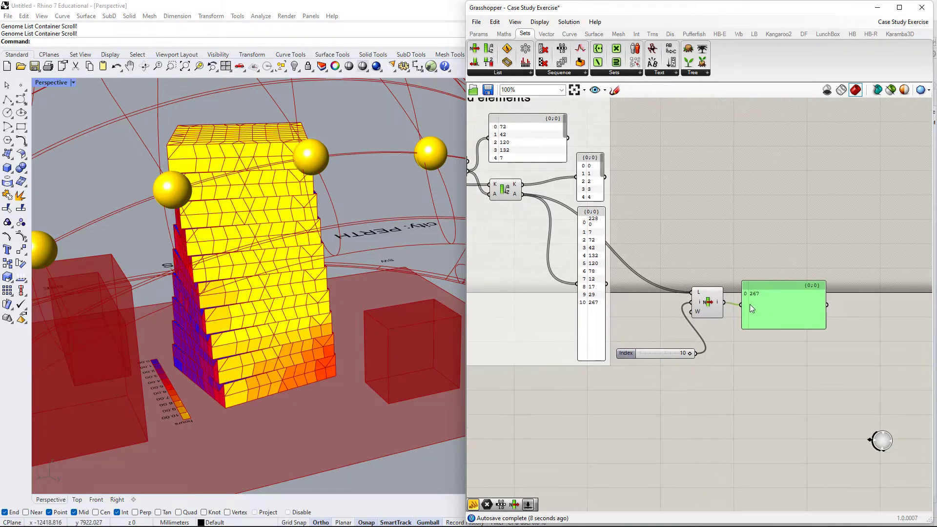
pyautogui.scroll(-2, 705, 268)
pyautogui.moveTo(779, 249); pyautogui.dragTo(690, 359)
pyautogui.scroll(-2, 607, 345)
pyautogui.moveTo(607, 345); pyautogui.dragTo(716, 340, button='right')
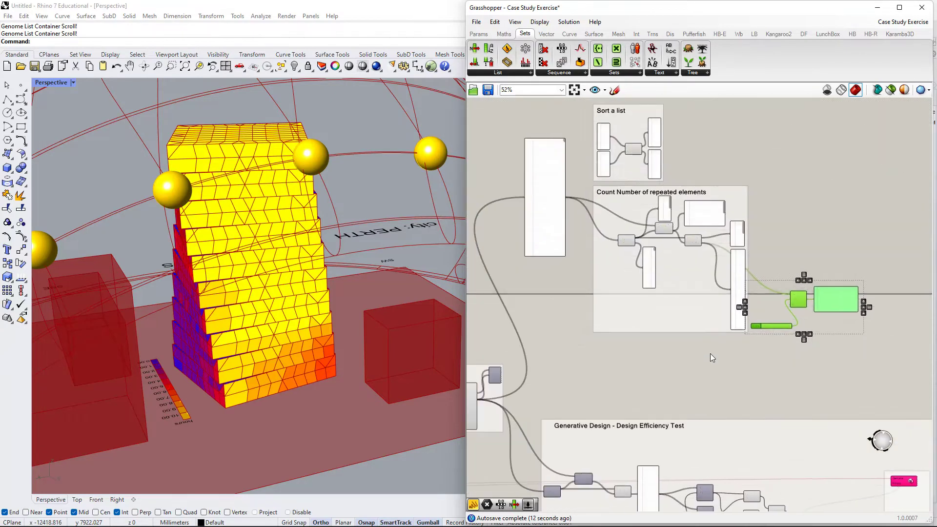
pyautogui.moveTo(697, 442); pyautogui.dragTo(704, 267, button='right')
pyautogui.scroll(1, 691, 347)
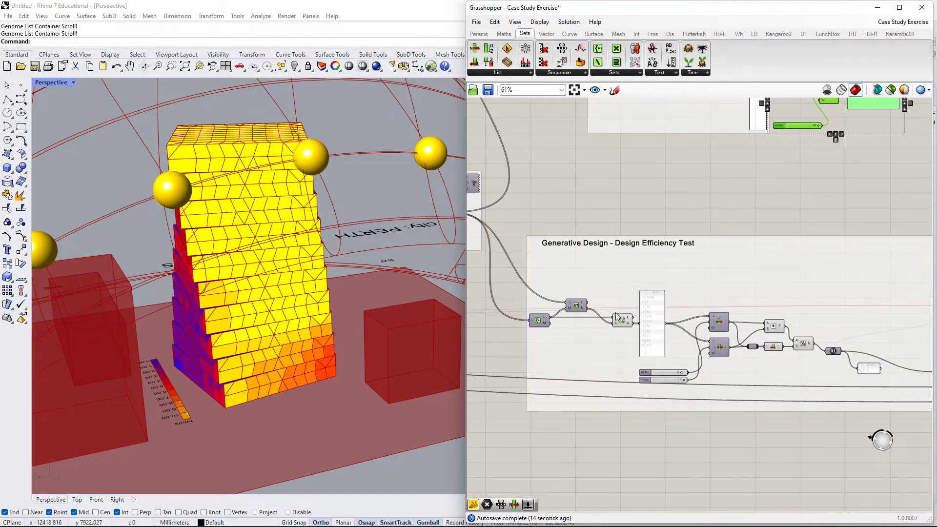
pyautogui.scroll(2, 617, 317)
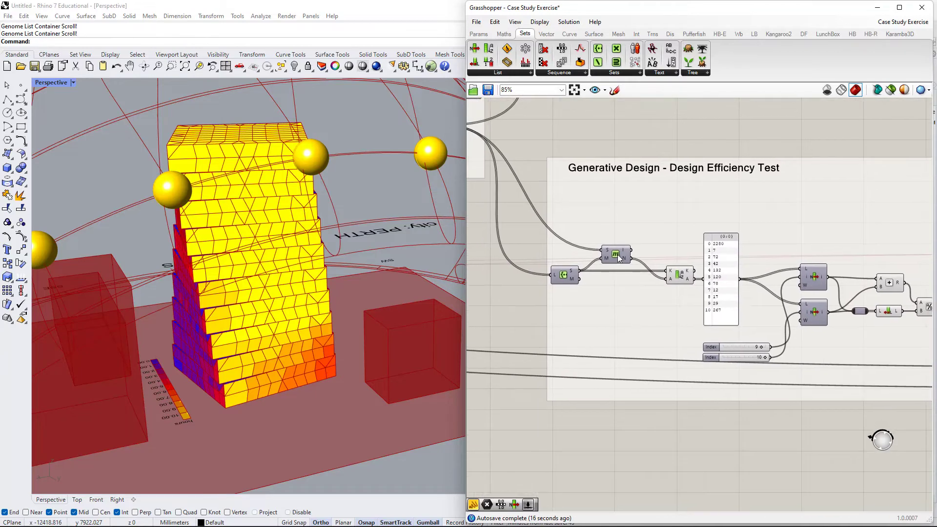
pyautogui.moveTo(618, 258); pyautogui.dragTo(619, 235)
pyautogui.moveTo(565, 276); pyautogui.dragTo(570, 253)
# - Examine the sorted counts in the Design Efficiency Test group against the building's sun-hours colours, viewing the model from another angle
pyautogui.scroll(1, 571, 252)
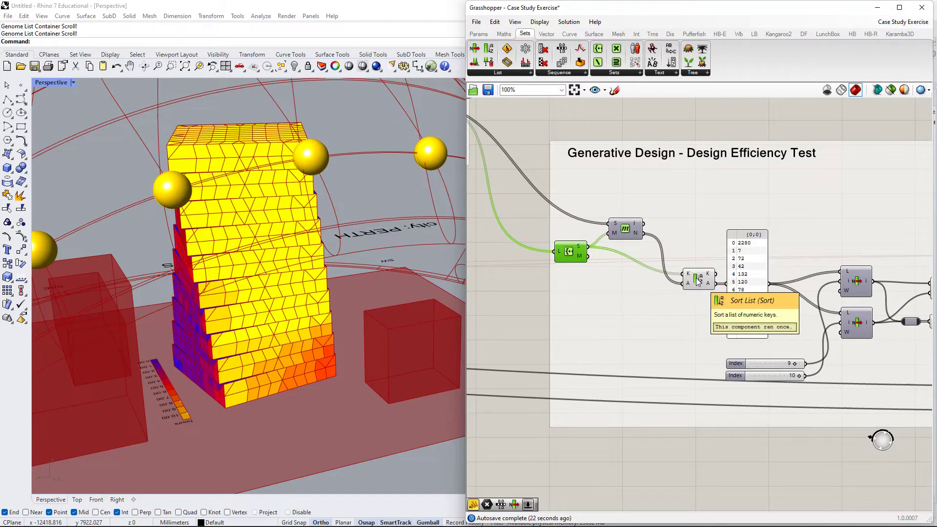
pyautogui.moveTo(698, 281); pyautogui.dragTo(608, 248, button='right')
pyautogui.click(663, 222)
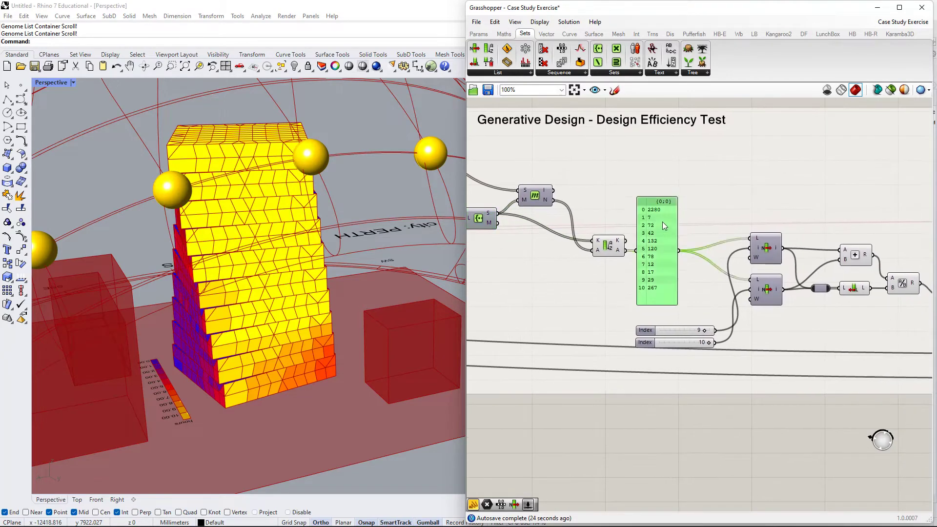
pyautogui.scroll(2, 654, 217)
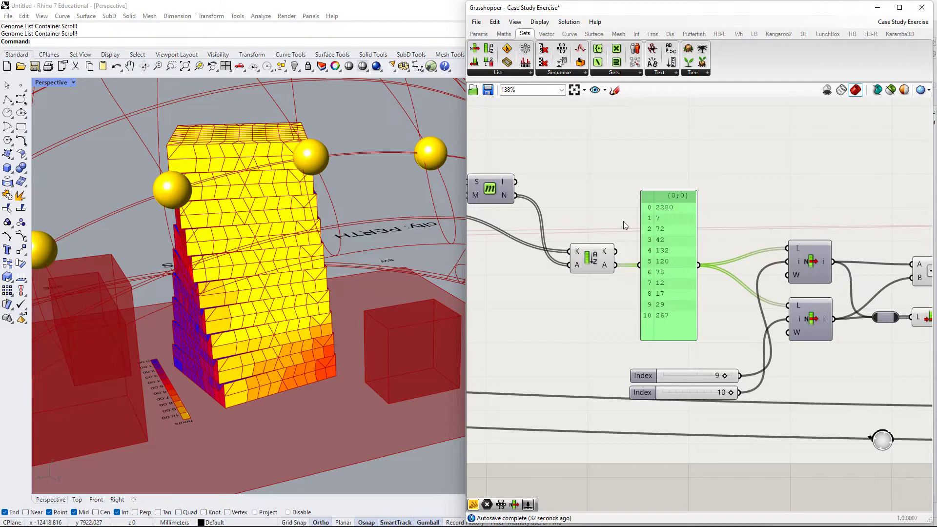
pyautogui.moveTo(166, 264); pyautogui.dragTo(466, 326, button='right')
pyautogui.scroll(-4, 324, 322)
pyautogui.keyDown('shift'); pyautogui.moveTo(405, 335); pyautogui.dragTo(160, 280, button='right'); pyautogui.keyUp('shift')
pyautogui.moveTo(341, 209); pyautogui.dragTo(512, 254, button='right')
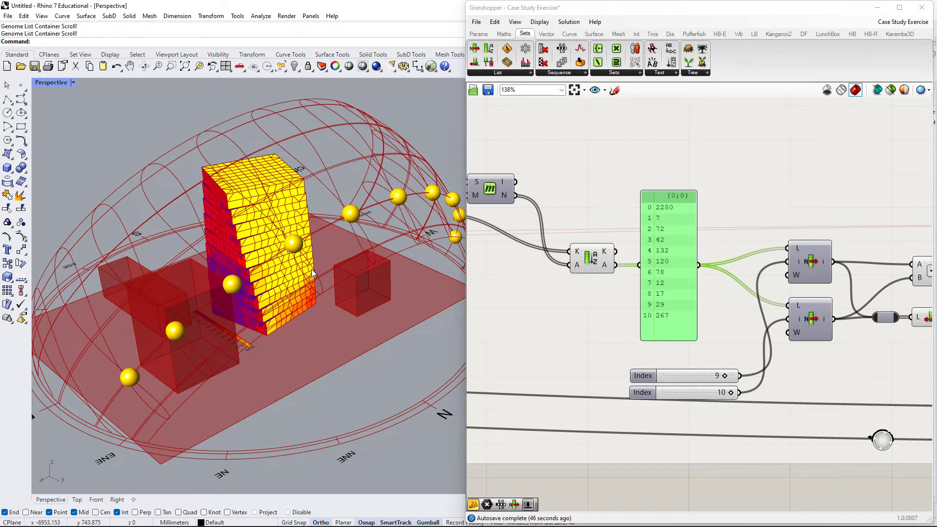
pyautogui.scroll(6, 288, 254)
pyautogui.moveTo(289, 253); pyautogui.dragTo(454, 278, button='right')
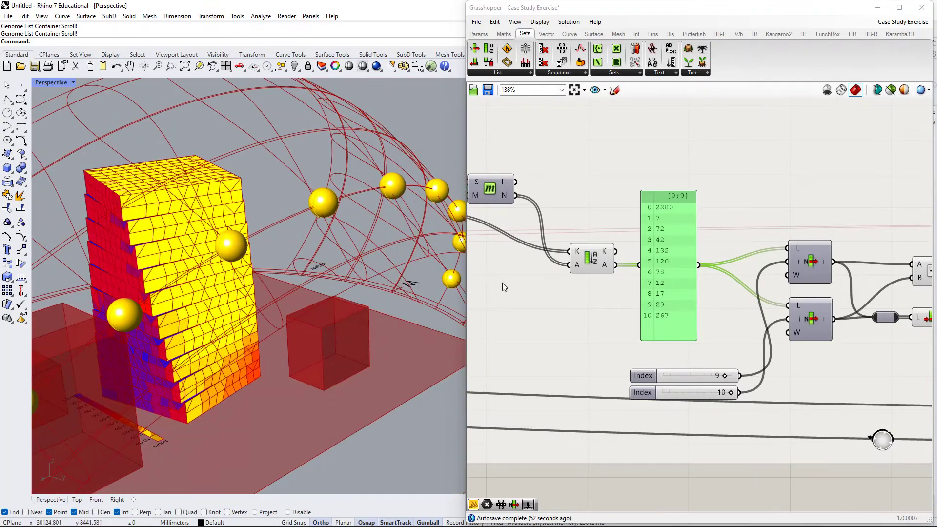
# - Set the Floors Rotation slider to 29 so the tower's floors twist against each other
pyautogui.scroll(-5, 554, 297)
pyautogui.moveTo(533, 356); pyautogui.dragTo(859, 356, button='right')
pyautogui.scroll(-3, 848, 332)
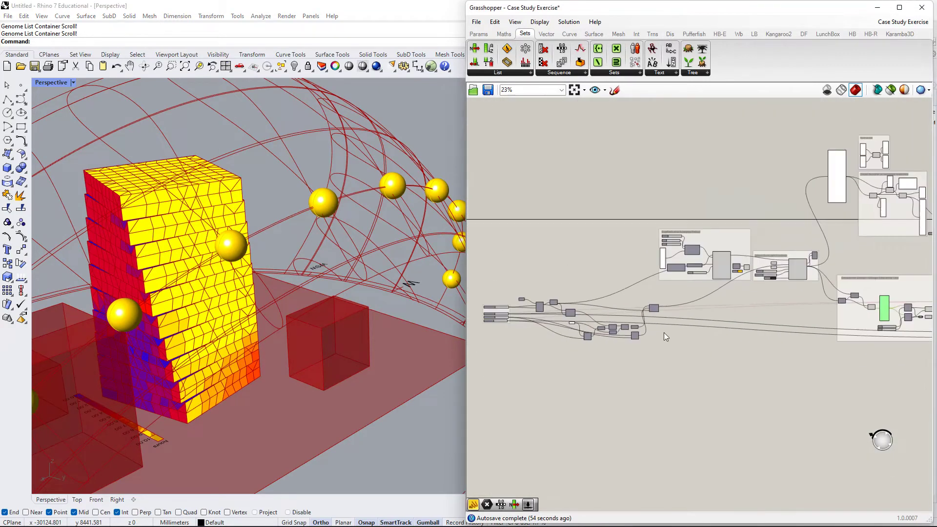
pyautogui.moveTo(501, 319); pyautogui.dragTo(677, 321, button='right')
pyautogui.scroll(4, 677, 321)
pyautogui.scroll(4, 677, 321)
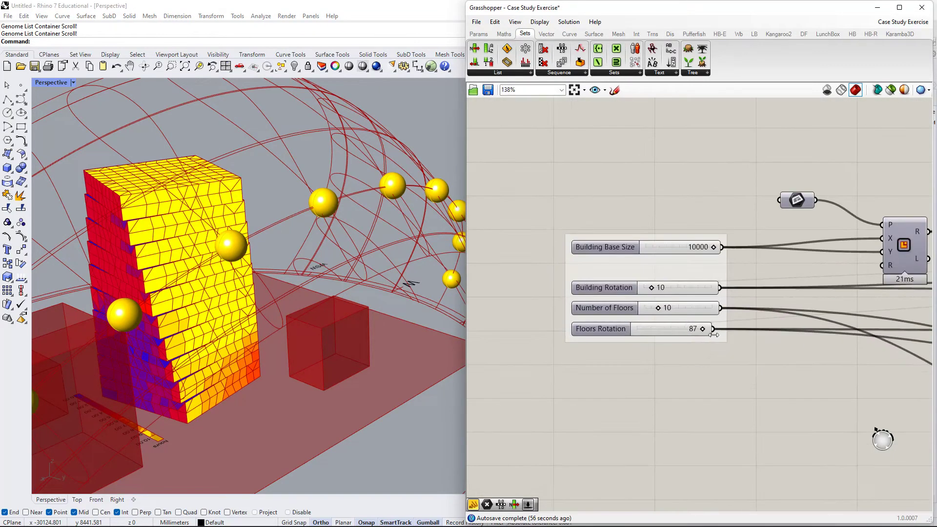
pyautogui.moveTo(699, 330); pyautogui.dragTo(655, 335)
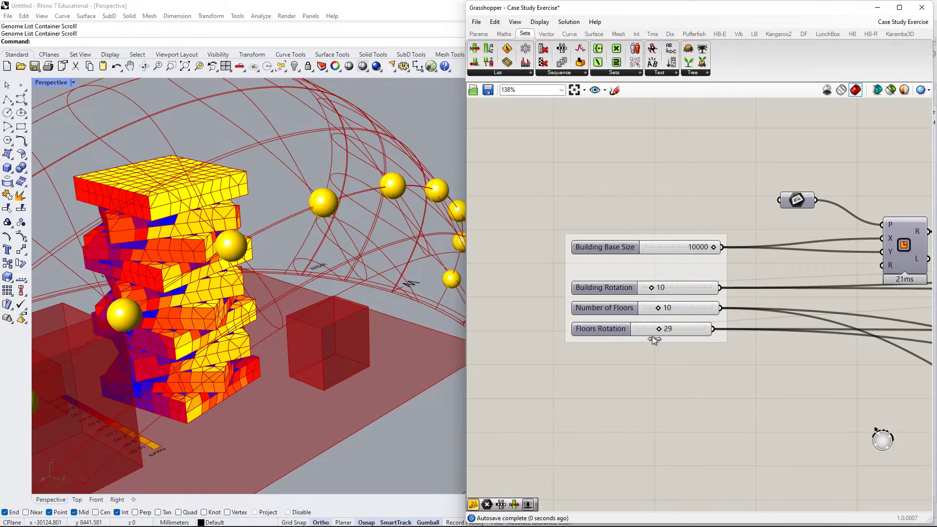
# - Examine the sorted sun-hours counts in the Design Efficiency Test group against the twisted tower's colours from another angle
pyautogui.scroll(-4, 742, 321)
pyautogui.moveTo(894, 326); pyautogui.dragTo(475, 289, button='right')
pyautogui.scroll(-4, 634, 299)
pyautogui.moveTo(718, 331); pyautogui.dragTo(620, 324, button='right')
pyautogui.moveTo(820, 305); pyautogui.dragTo(476, 292, button='right')
pyautogui.scroll(6, 654, 259)
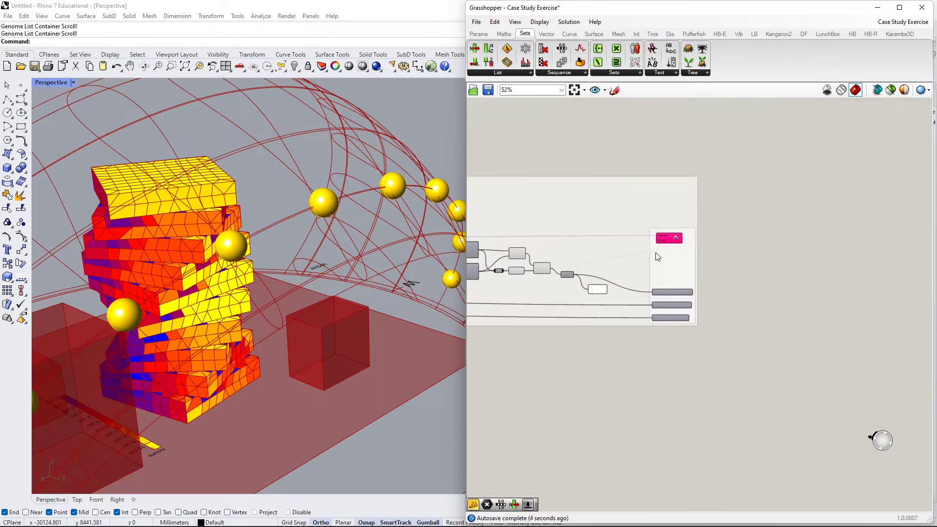
pyautogui.moveTo(552, 282); pyautogui.dragTo(806, 289, button='right')
pyautogui.scroll(5, 546, 229)
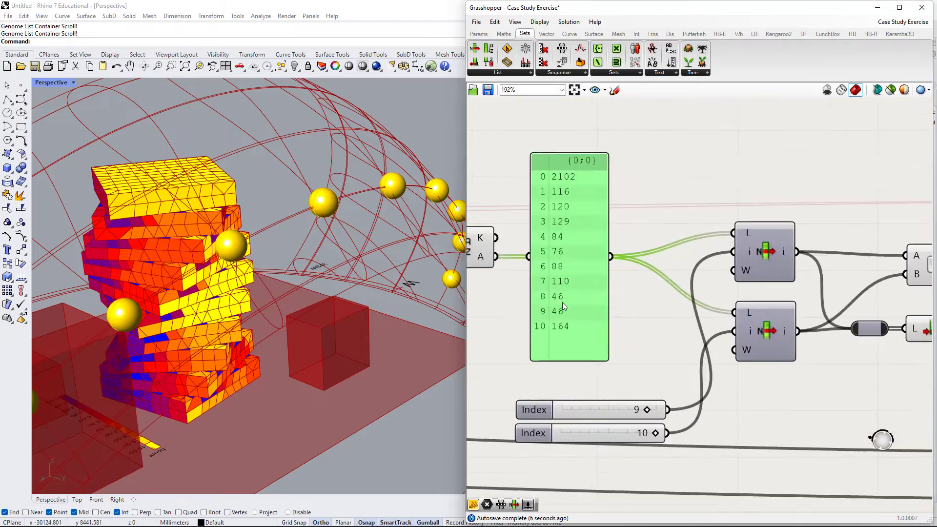
pyautogui.moveTo(151, 310); pyautogui.dragTo(298, 268, button='right')
pyautogui.scroll(-4, 372, 303)
pyautogui.moveTo(309, 209); pyautogui.dragTo(183, 259, button='right')
pyautogui.scroll(-4, 710, 274)
pyautogui.scroll(-2, 572, 212)
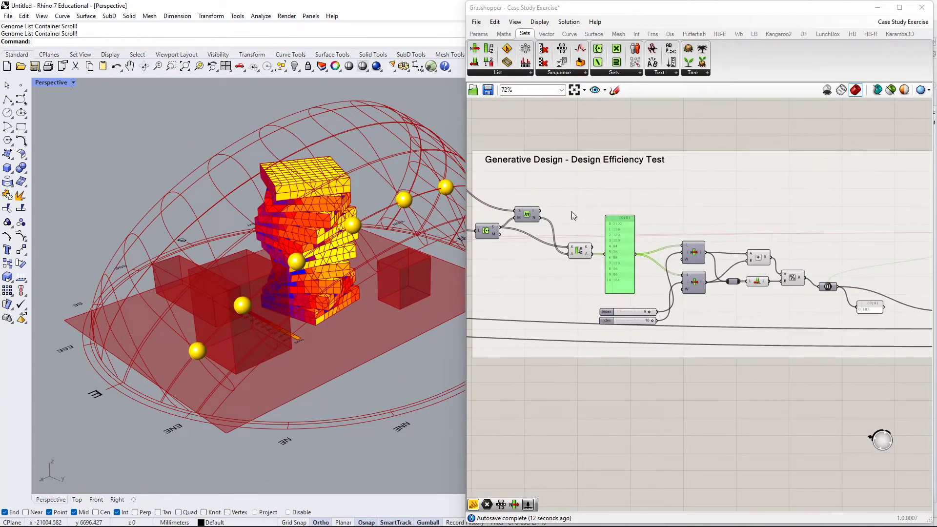
# - Add the Bifocals component to label all components by name, and place it away from the efficiency test, above the sun-hours analysis
pyautogui.moveTo(572, 212); pyautogui.dragTo(790, 273, button='right')
pyautogui.scroll(4, 592, 207)
pyautogui.scroll(-2, 702, 275)
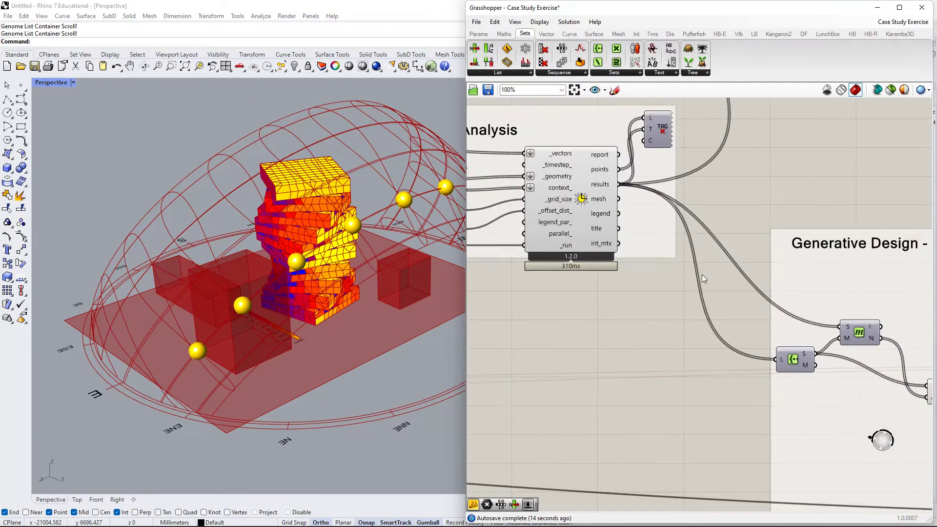
pyautogui.moveTo(674, 290); pyautogui.dragTo(596, 296, button='right')
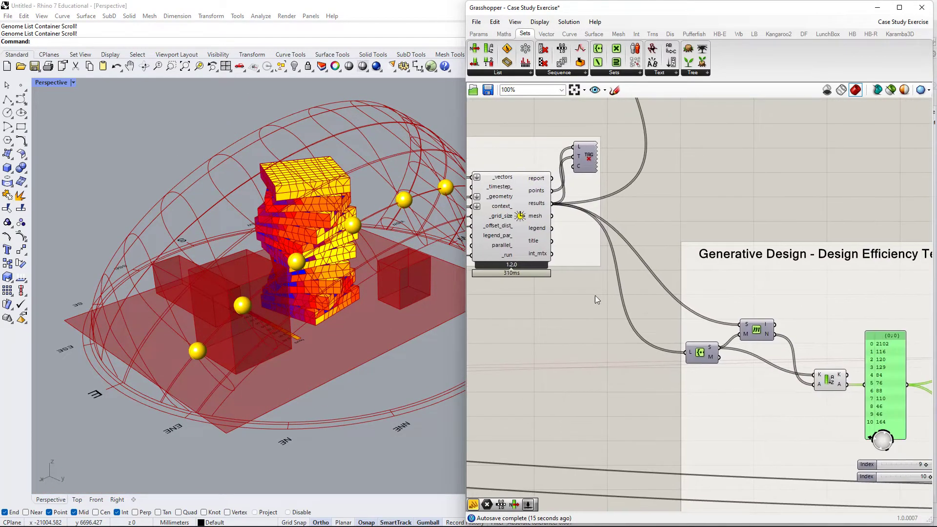
pyautogui.click(478, 34)
pyautogui.click(621, 117)
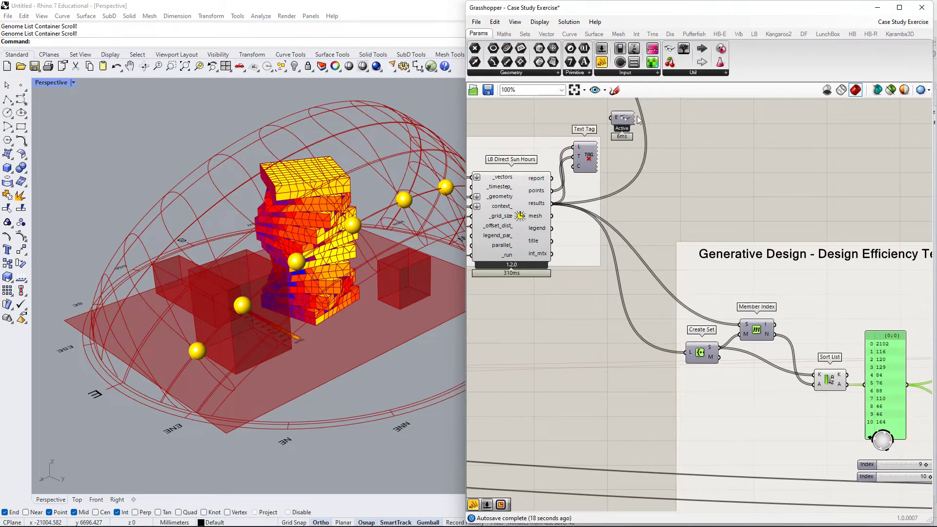
pyautogui.moveTo(621, 118); pyautogui.dragTo(674, 233, button='right')
pyautogui.moveTo(673, 233); pyautogui.dragTo(530, 106)
# - Shift Create Set away from Member Index toward the group's input side, and raise Member Index above it
pyautogui.scroll(-1, 856, 357)
pyautogui.moveTo(855, 357); pyautogui.dragTo(553, 151, button='right')
pyautogui.scroll(2, 619, 215)
pyautogui.moveTo(584, 222); pyautogui.dragTo(655, 215, button='right')
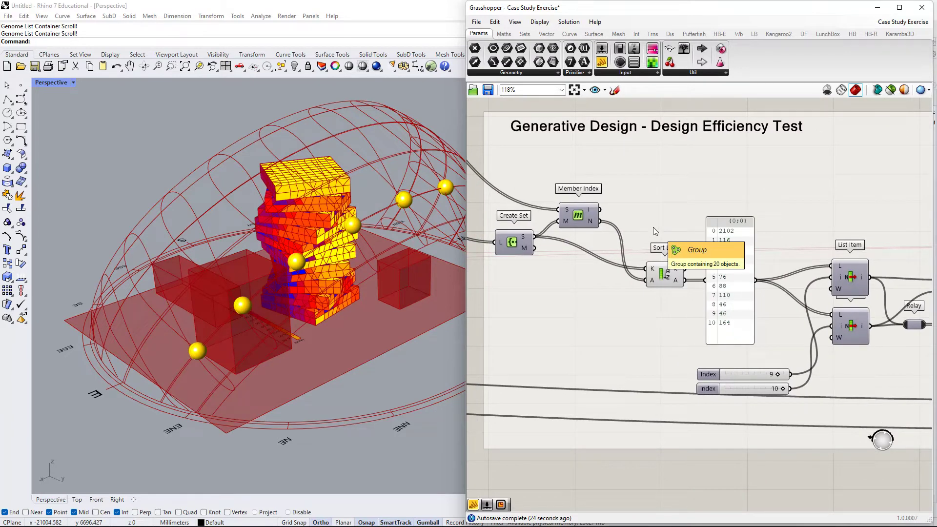
pyautogui.scroll(-3, 543, 228)
pyautogui.moveTo(543, 228); pyautogui.dragTo(678, 277, button='right')
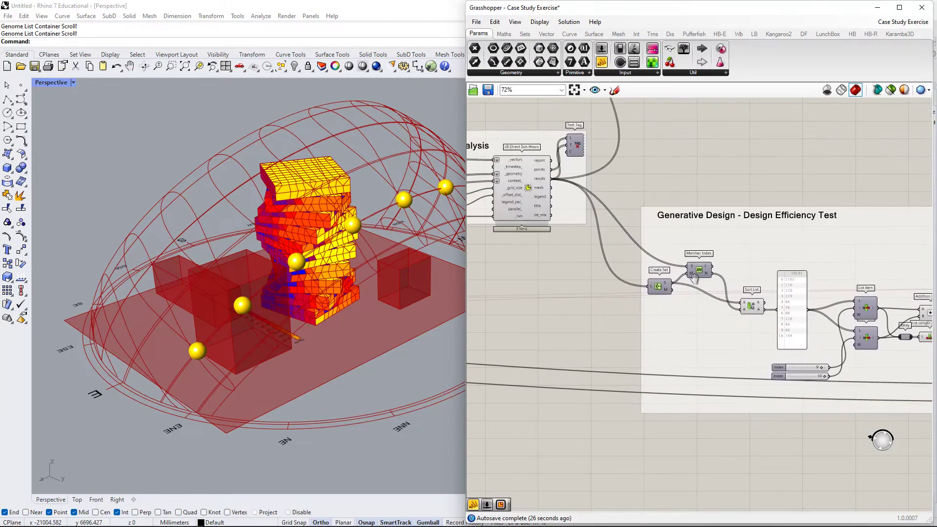
pyautogui.scroll(2, 615, 229)
pyautogui.moveTo(680, 309); pyautogui.dragTo(670, 315)
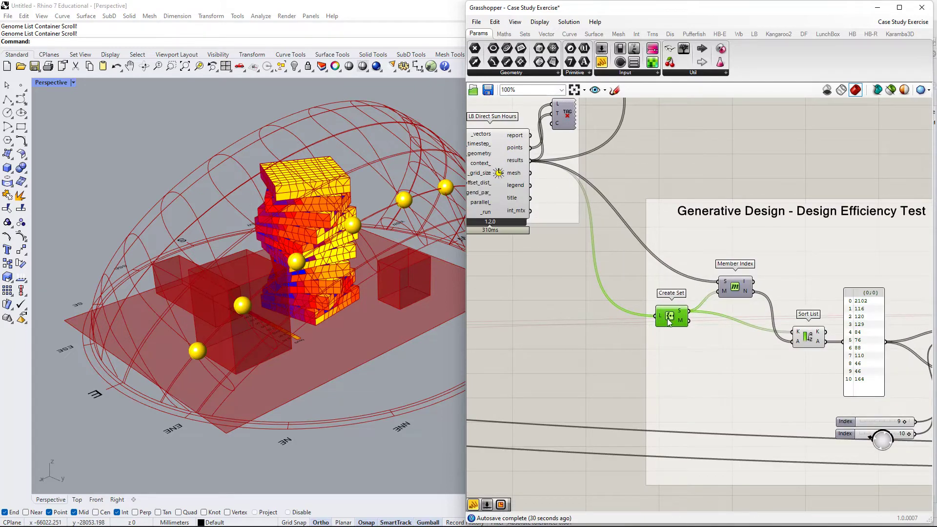
pyautogui.moveTo(667, 318); pyautogui.dragTo(647, 318, button='right')
pyautogui.moveTo(647, 318); pyautogui.dragTo(625, 318)
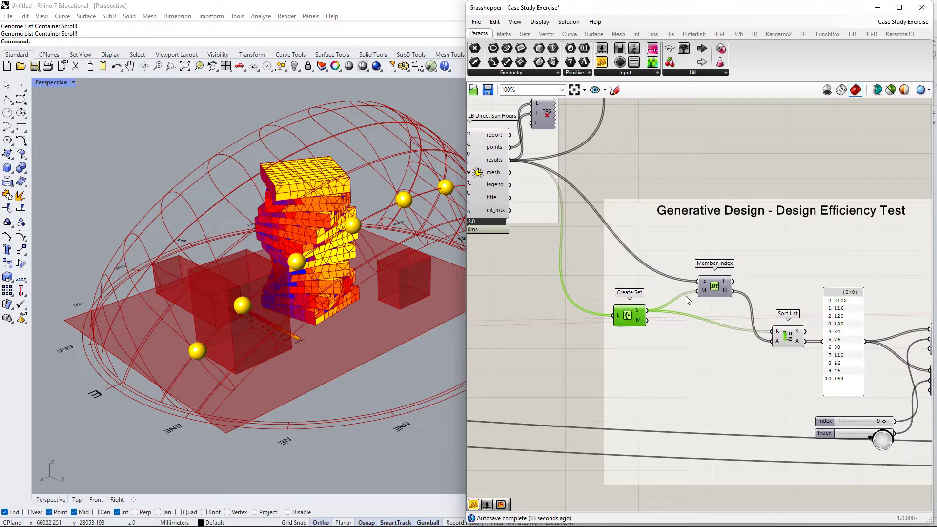
pyautogui.moveTo(714, 294); pyautogui.dragTo(692, 276)
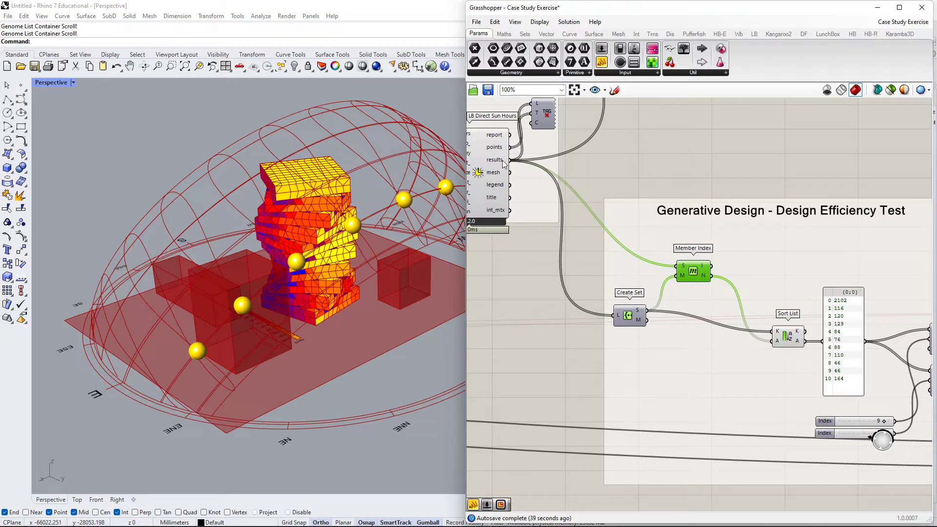
# - Move Sort List level with Create Set, and bring the sorted counts panel up close to it
pyautogui.moveTo(704, 296); pyautogui.dragTo(669, 299, button='right')
pyautogui.moveTo(748, 342); pyautogui.dragTo(708, 324)
pyautogui.click(807, 326)
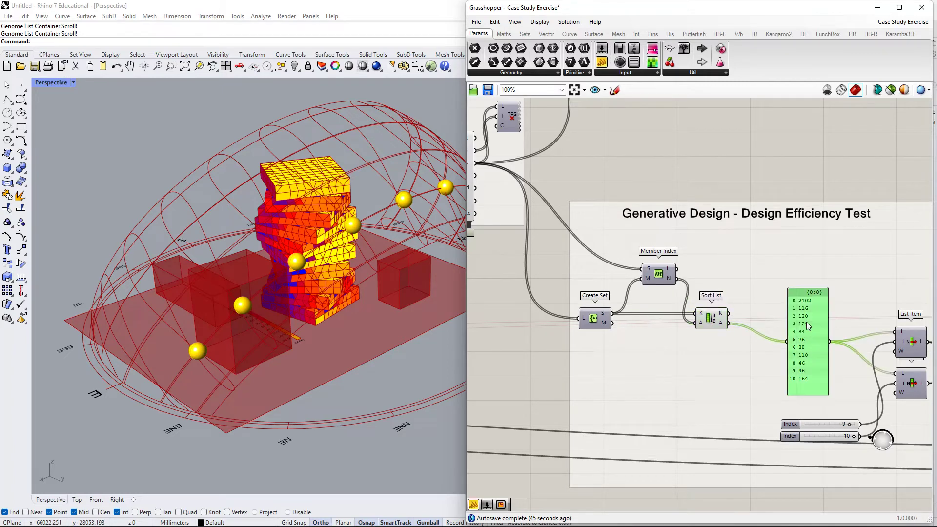
pyautogui.moveTo(807, 326); pyautogui.dragTo(772, 309)
pyautogui.moveTo(772, 310); pyautogui.dragTo(716, 313, button='right')
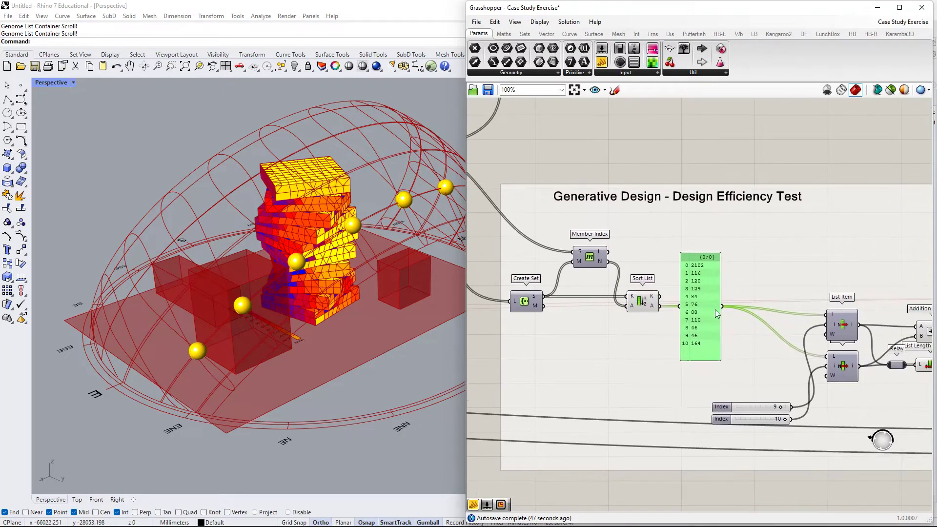
# - Move both Index sliders directly below the counts panel, and space the two List Item components apart, one above the other, closer to them
pyautogui.moveTo(744, 340); pyautogui.dragTo(666, 327, button='right')
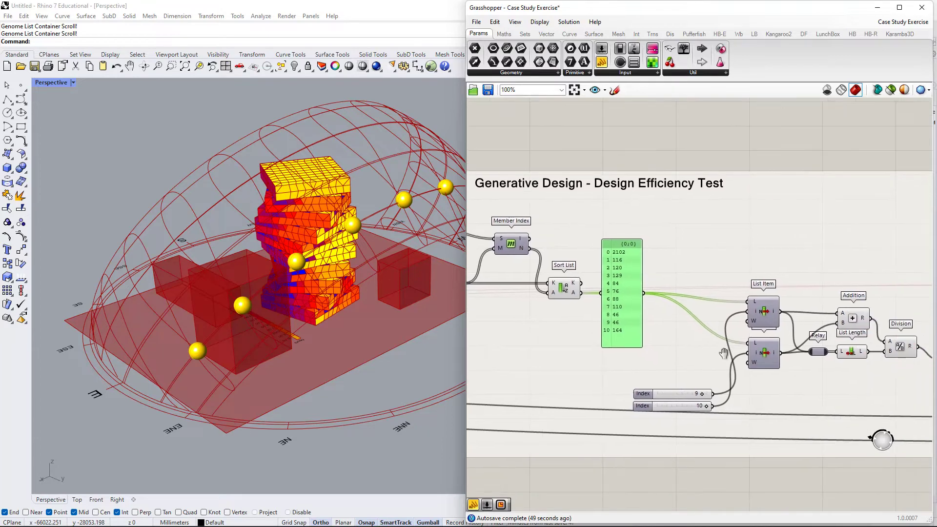
pyautogui.moveTo(764, 355); pyautogui.dragTo(764, 370)
pyautogui.click(654, 396)
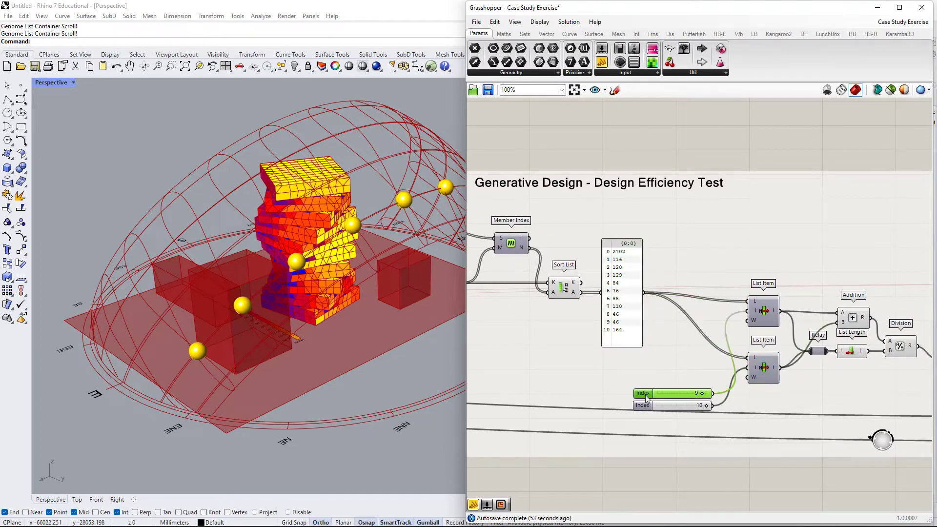
pyautogui.keyDown('shift'); pyautogui.click(647, 407); pyautogui.keyUp('shift')
pyautogui.moveTo(645, 391); pyautogui.dragTo(608, 360)
pyautogui.moveTo(763, 311); pyautogui.dragTo(722, 286)
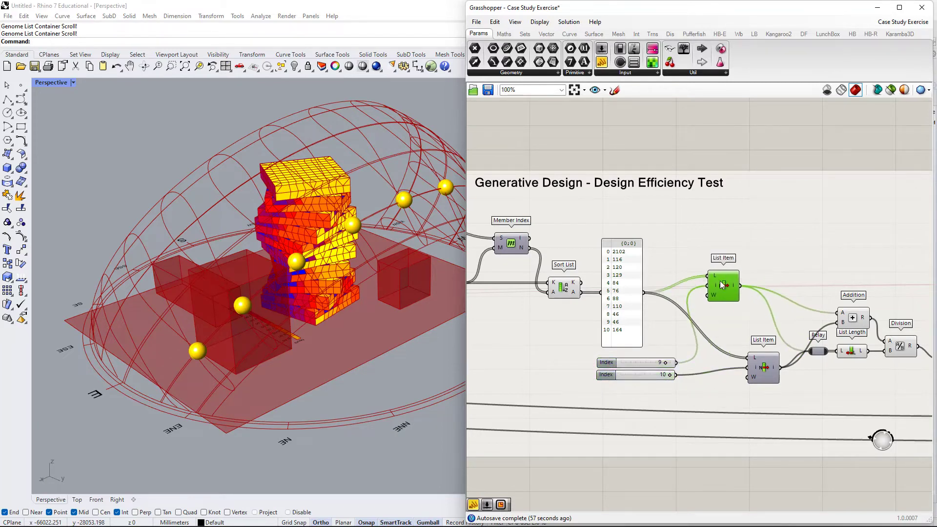
pyautogui.moveTo(764, 367); pyautogui.dragTo(722, 352)
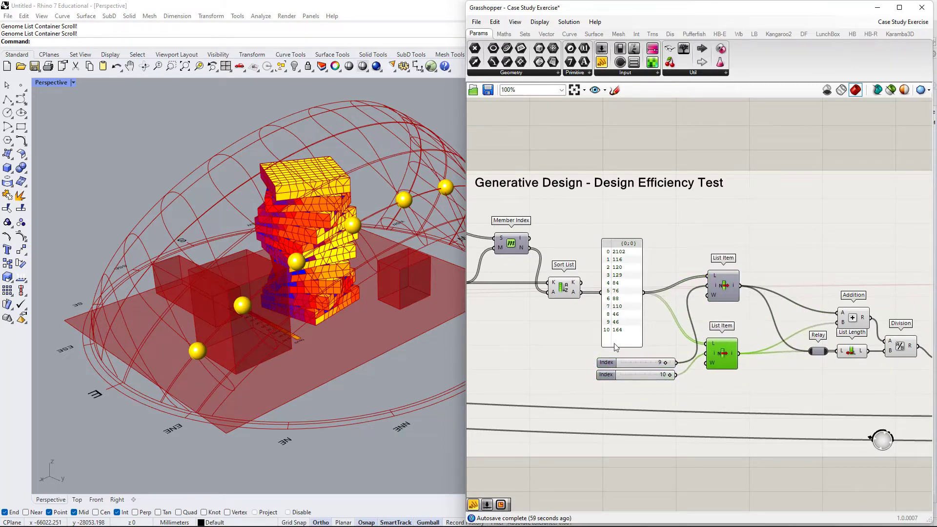
# - Examine how the last two sorted counts pass through the List Items into the averaging components, comparing them with the tower's colours
pyautogui.moveTo(745, 362); pyautogui.dragTo(651, 355, button='right')
pyautogui.moveTo(781, 342); pyautogui.dragTo(676, 318, button='right')
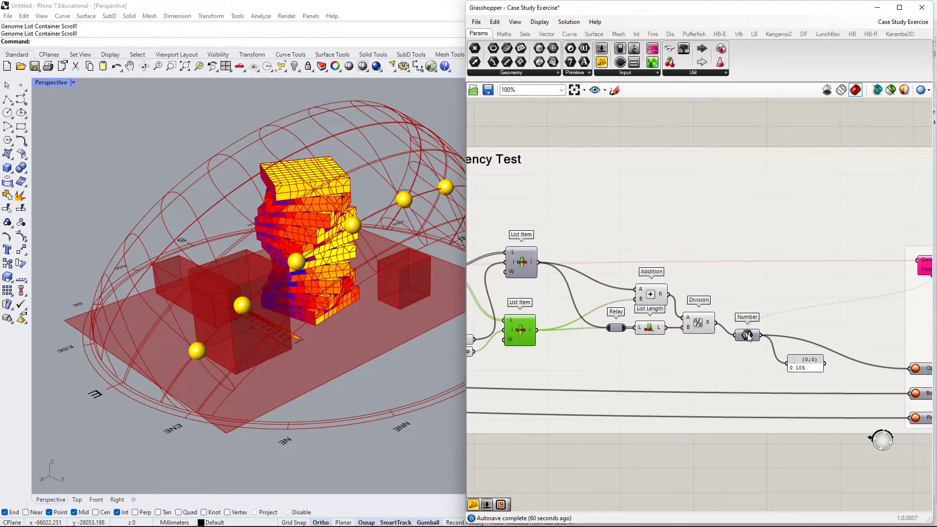
pyautogui.moveTo(473, 304); pyautogui.dragTo(614, 315, button='right')
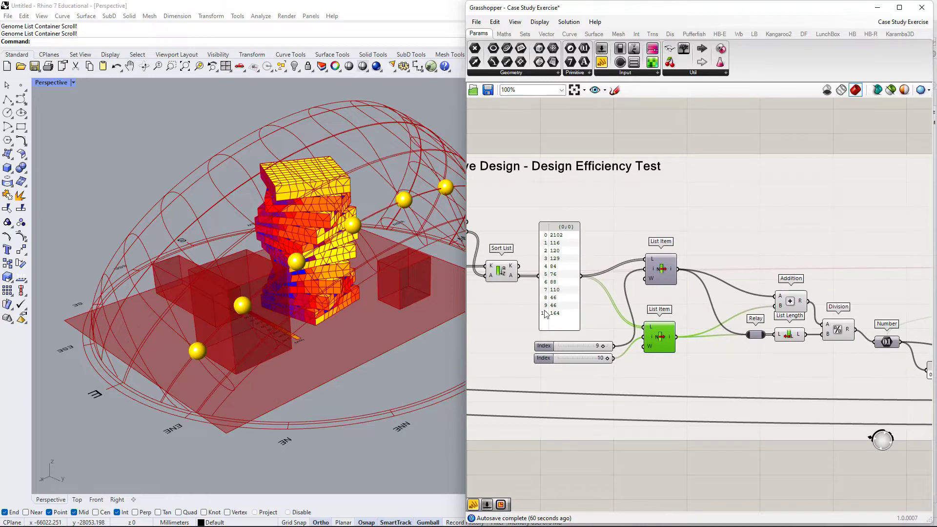
pyautogui.scroll(2, 545, 314)
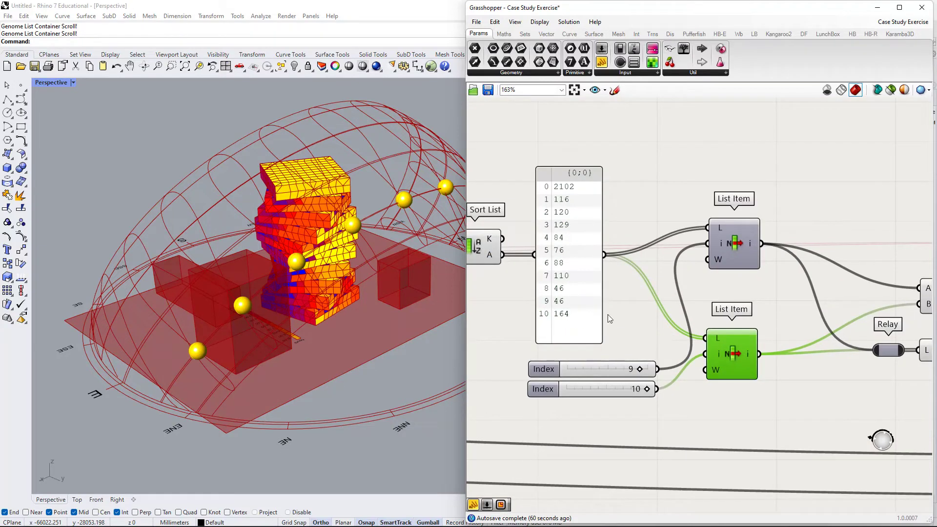
pyautogui.moveTo(580, 312); pyautogui.dragTo(615, 292, button='right')
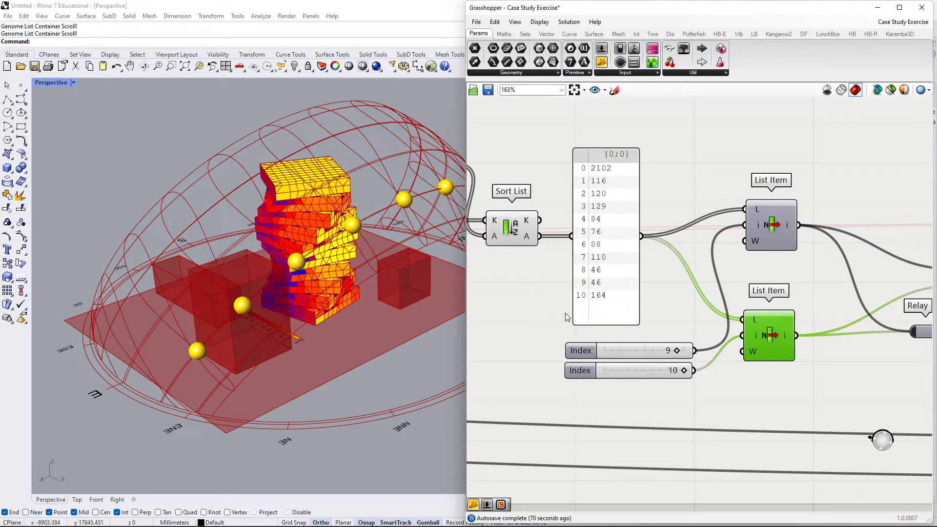
pyautogui.moveTo(338, 231); pyautogui.dragTo(378, 212, button='right')
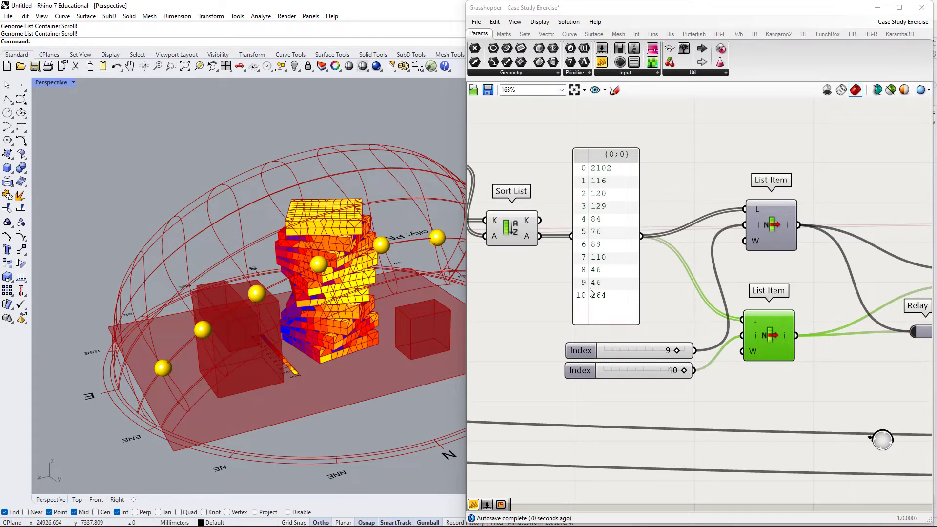
pyautogui.scroll(-2, 796, 350)
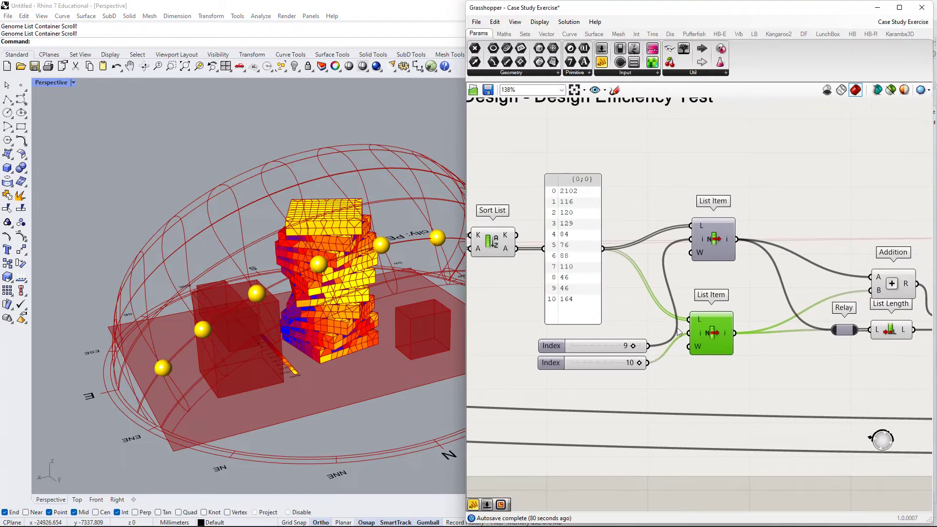
pyautogui.moveTo(597, 294); pyautogui.dragTo(575, 289, button='right')
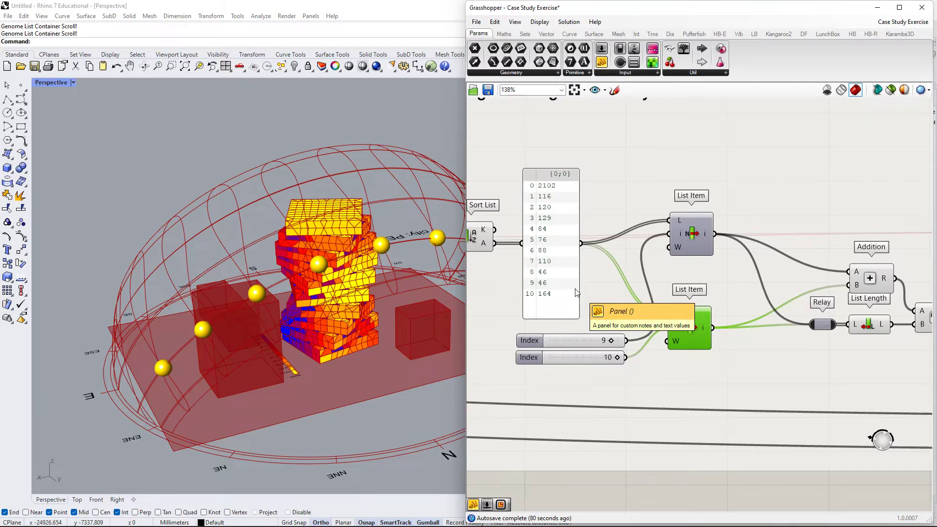
pyautogui.moveTo(697, 284); pyautogui.dragTo(674, 273, button='right')
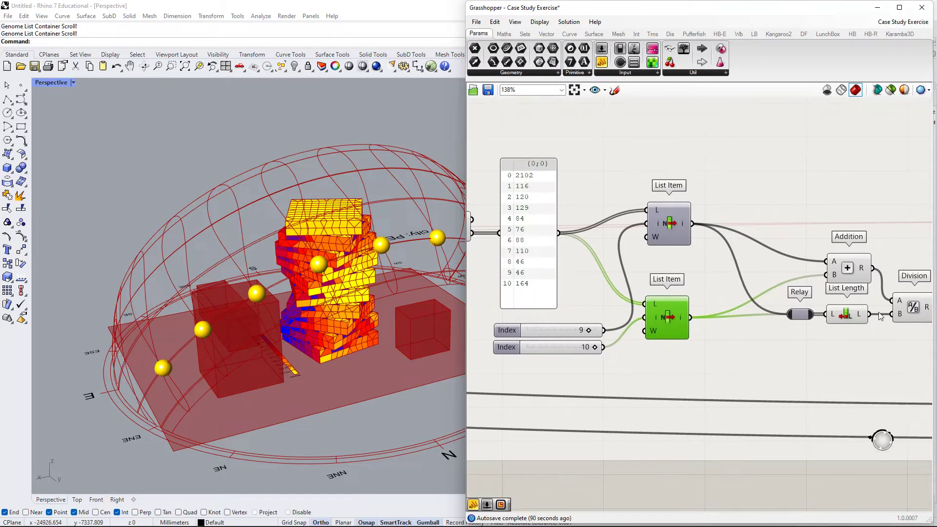
pyautogui.moveTo(879, 313); pyautogui.dragTo(848, 305, button='right')
pyautogui.moveTo(506, 289); pyautogui.dragTo(571, 277, button='right')
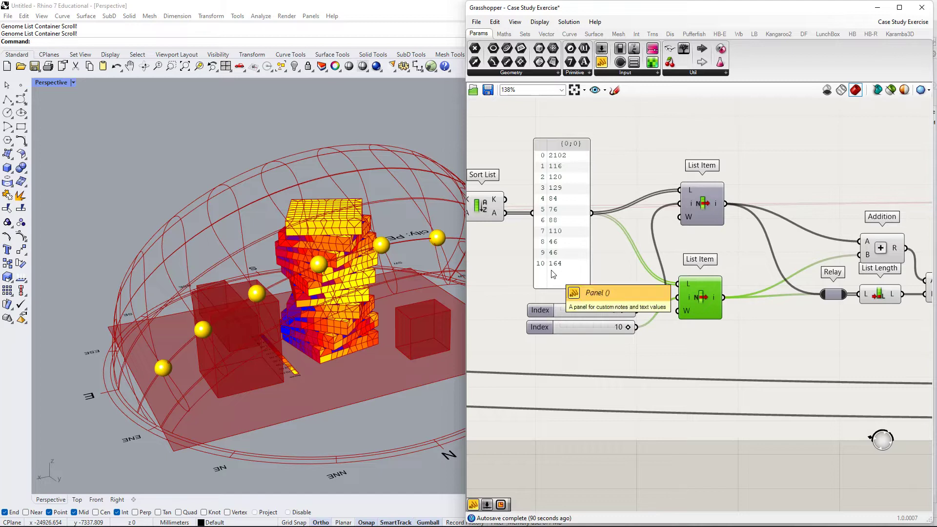
pyautogui.moveTo(676, 308); pyautogui.dragTo(568, 315, button='right')
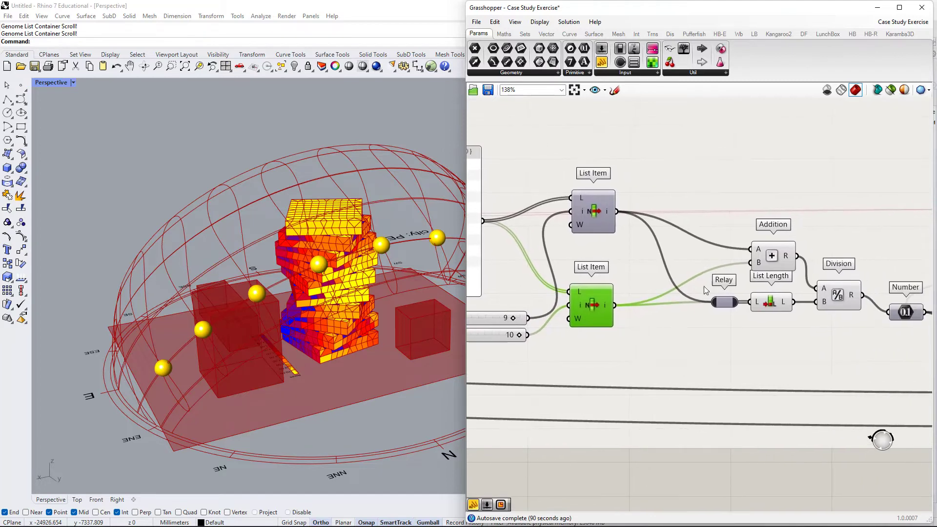
# - Move the Addition component up and closer to the List Items, and place List Length right beside the Relay
pyautogui.click(696, 230)
pyautogui.moveTo(693, 225); pyautogui.dragTo(692, 226)
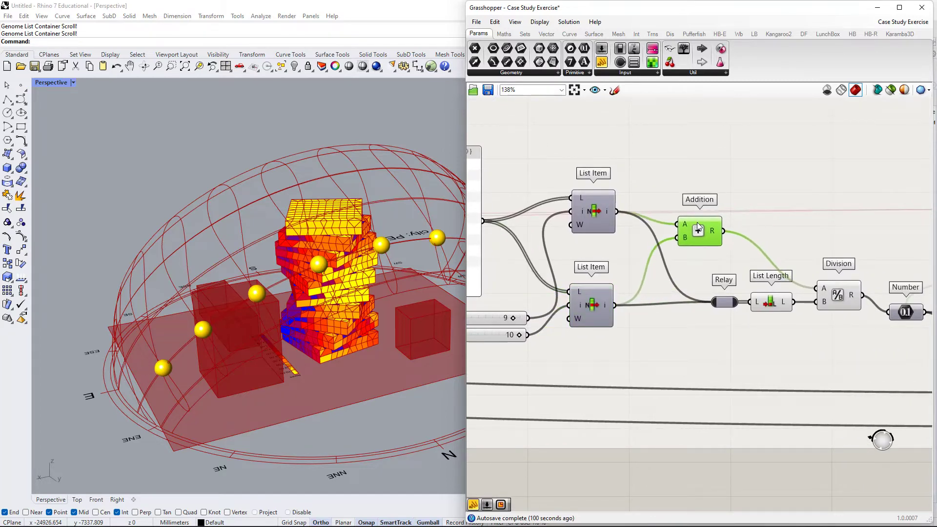
pyautogui.moveTo(603, 303); pyautogui.dragTo(643, 282, button='right')
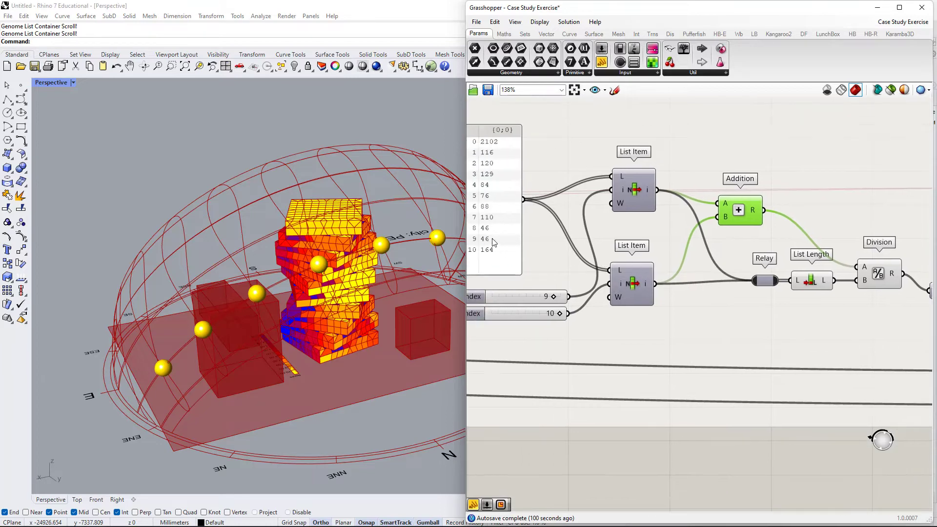
pyautogui.moveTo(829, 268); pyautogui.dragTo(797, 273, button='right')
pyautogui.click(691, 288)
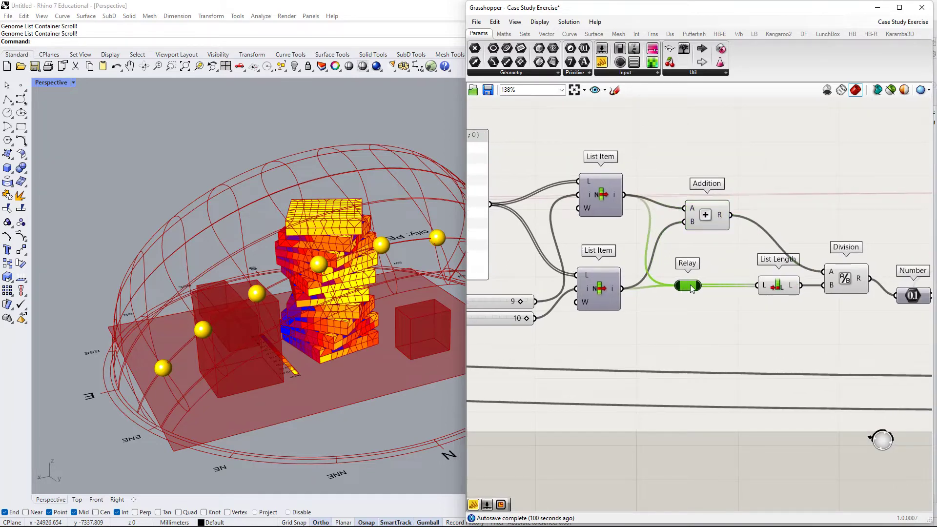
pyautogui.moveTo(769, 287); pyautogui.dragTo(722, 291)
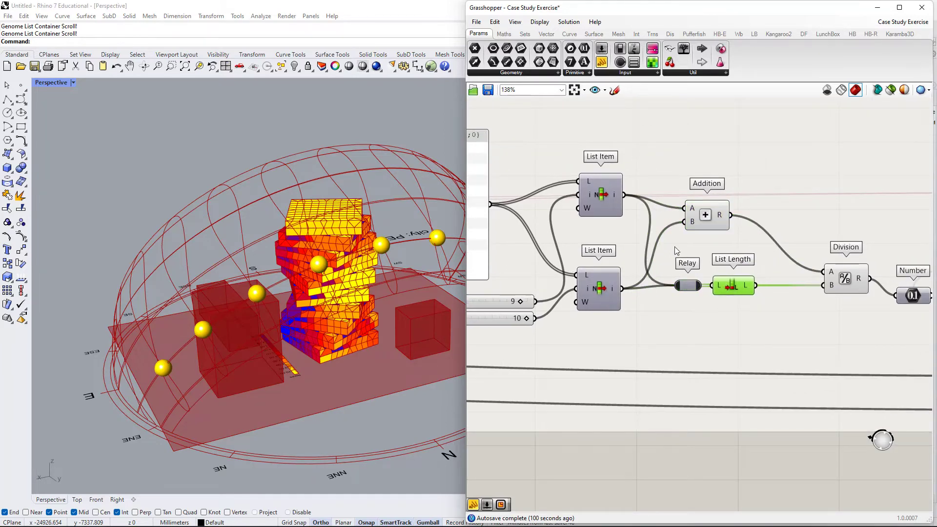
pyautogui.moveTo(604, 208); pyautogui.dragTo(601, 215)
pyautogui.moveTo(734, 288)
pyautogui.mouseDown()
pyautogui.moveTo(687, 290)
pyautogui.moveTo(729, 286)
pyautogui.mouseUp()
pyautogui.scroll(3, 738, 270)
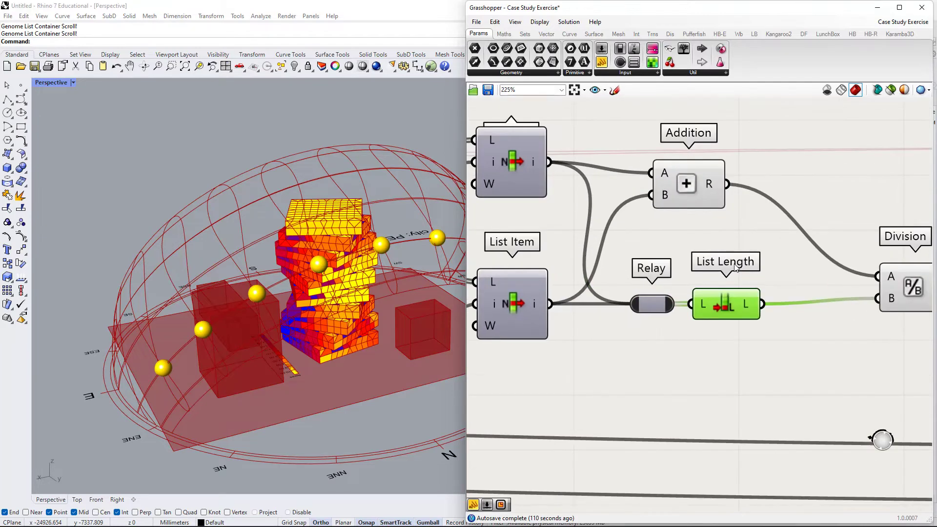
# - Examine the chain from the sorted counts panel through both List Items to Addition, Relay, List Length and Division
pyautogui.scroll(-5, 735, 266)
pyautogui.scroll(5, 735, 266)
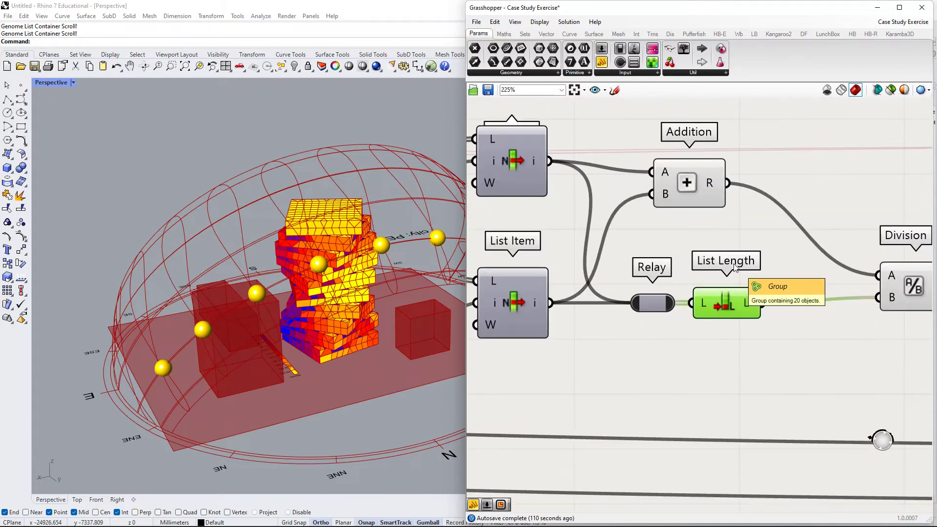
pyautogui.scroll(-2, 683, 273)
pyautogui.moveTo(625, 271); pyautogui.dragTo(699, 264, button='right')
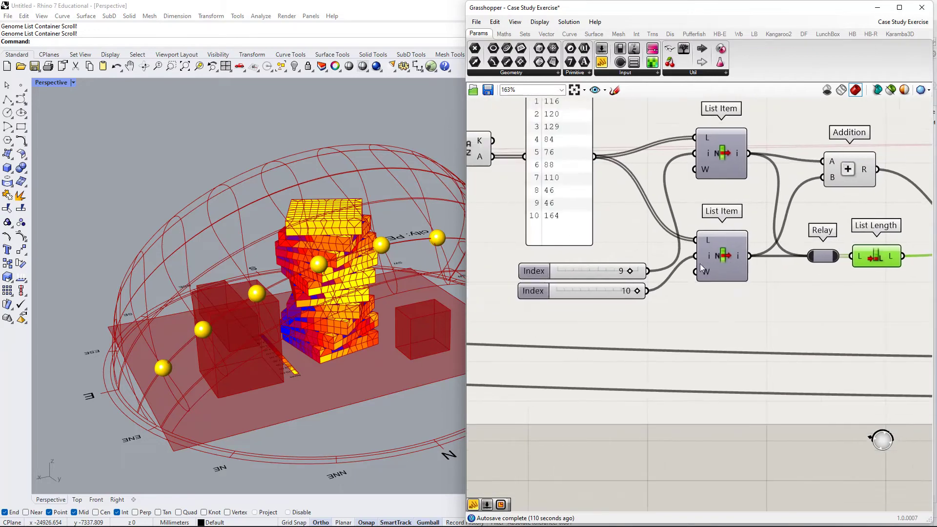
pyautogui.scroll(-1, 605, 166)
pyautogui.moveTo(601, 185); pyautogui.dragTo(591, 241, button='right')
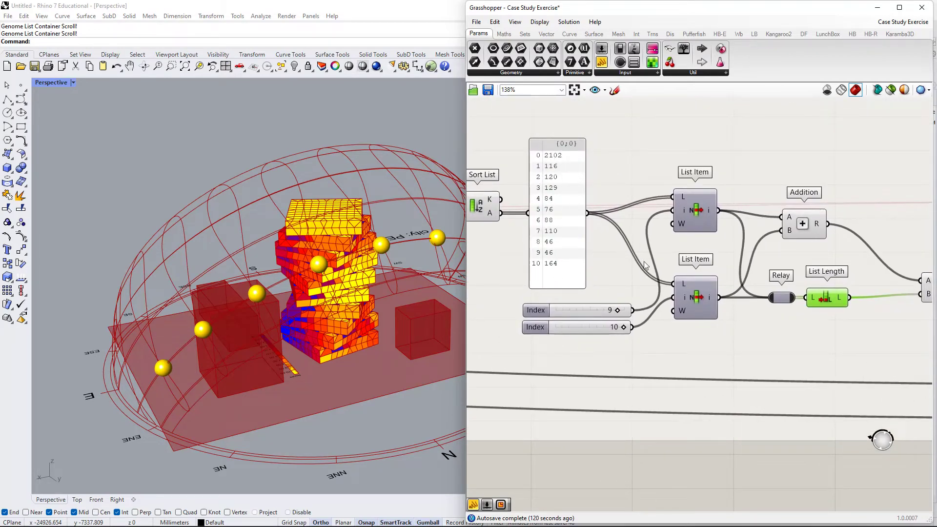
pyautogui.moveTo(809, 308); pyautogui.dragTo(762, 292, button='right')
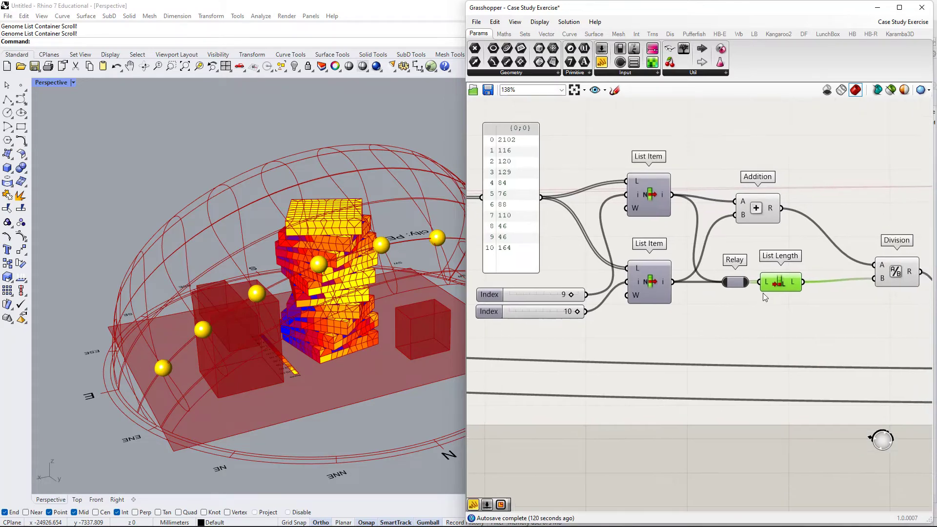
# - Lower the Relay slightly and add a third List Item on the sorted counts, driven by its own Index slider set to 8
pyautogui.scroll(2, 742, 282)
pyautogui.moveTo(747, 279); pyautogui.dragTo(756, 308)
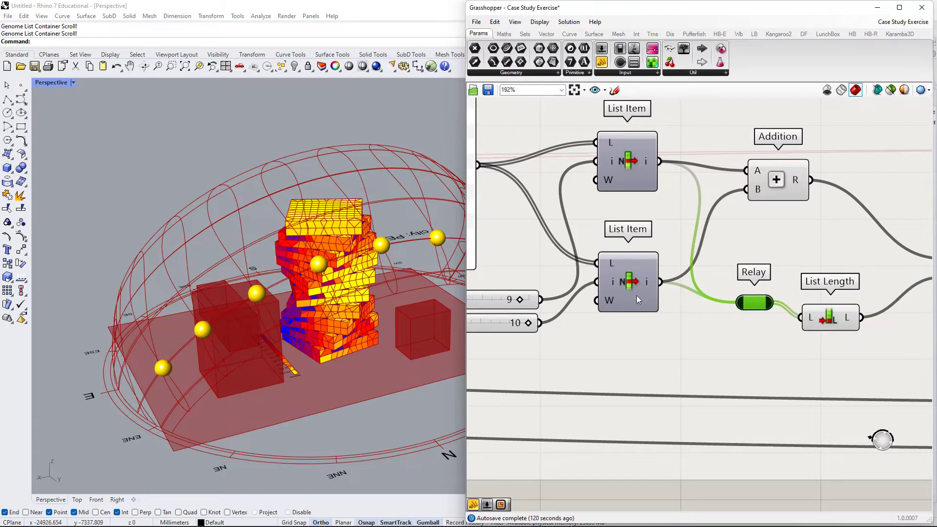
pyautogui.keyDown('alt'); pyautogui.moveTo(636, 295); pyautogui.dragTo(635, 395); pyautogui.keyUp('alt')
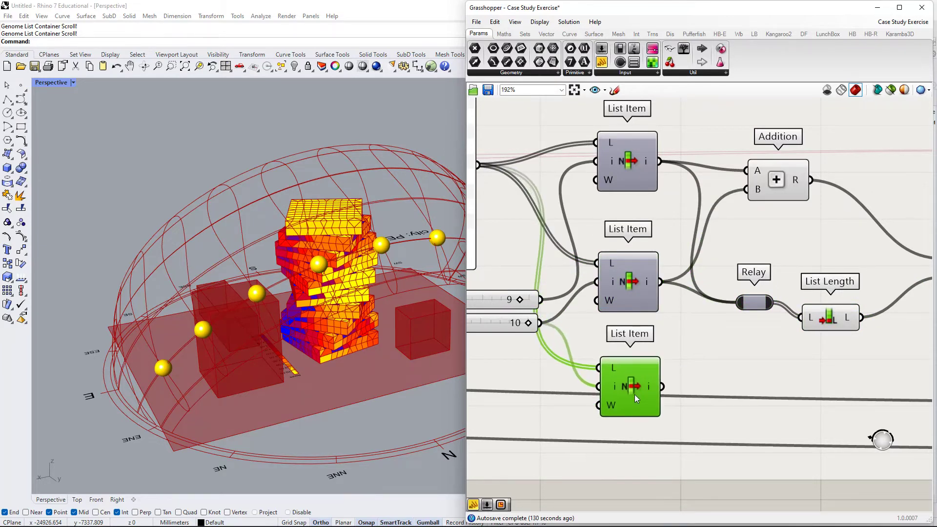
pyautogui.moveTo(661, 368); pyautogui.dragTo(814, 389, button='right')
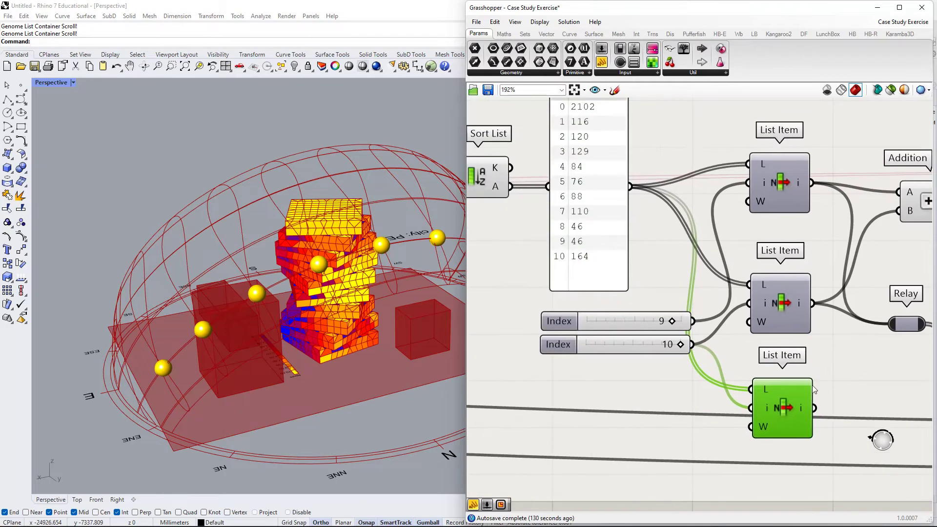
pyautogui.moveTo(621, 314); pyautogui.dragTo(614, 329, button='right')
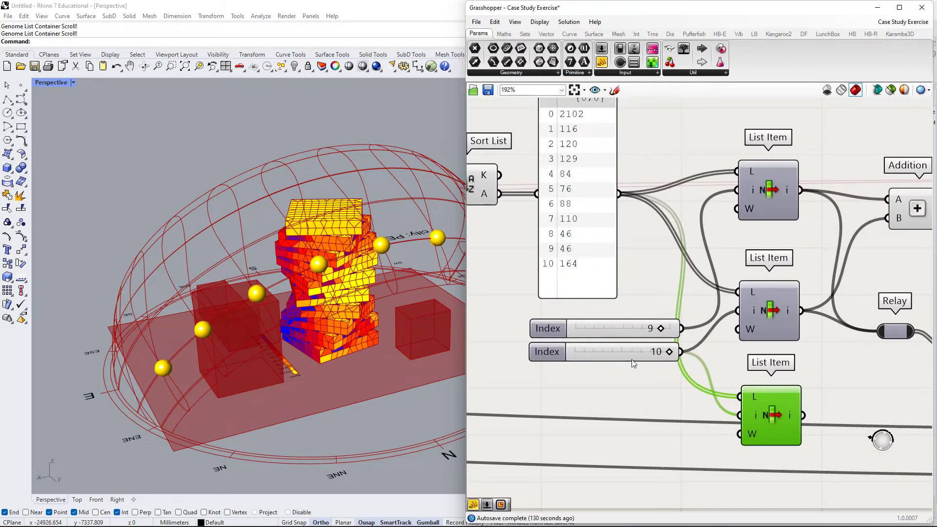
pyautogui.keyDown('alt'); pyautogui.moveTo(633, 363); pyautogui.dragTo(739, 415); pyautogui.keyUp('alt')
pyautogui.moveTo(842, 410); pyautogui.dragTo(676, 416, button='right')
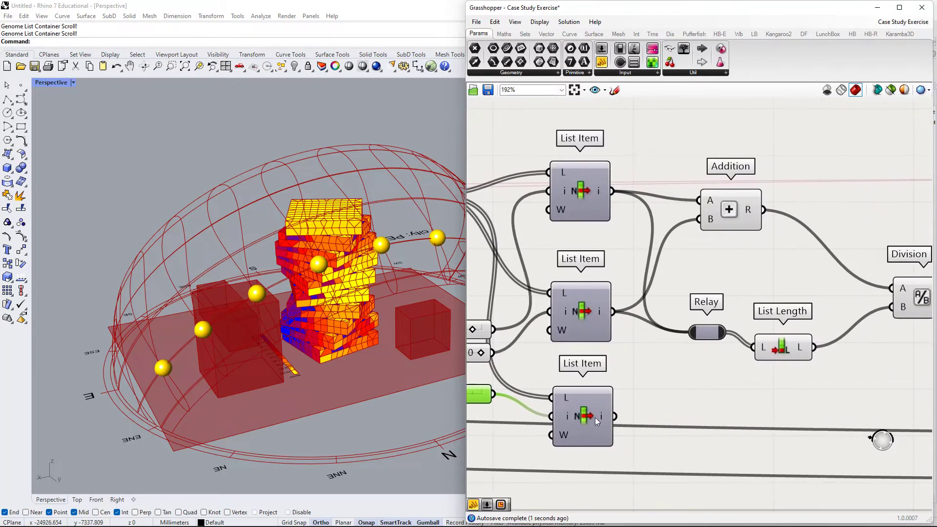
# - Wire the third List Item into the Relay alongside the other two, and move the Relay lower
pyautogui.moveTo(621, 416); pyautogui.dragTo(710, 338)
pyautogui.moveTo(711, 338); pyautogui.dragTo(676, 370, button='right')
pyautogui.moveTo(676, 363); pyautogui.dragTo(659, 394)
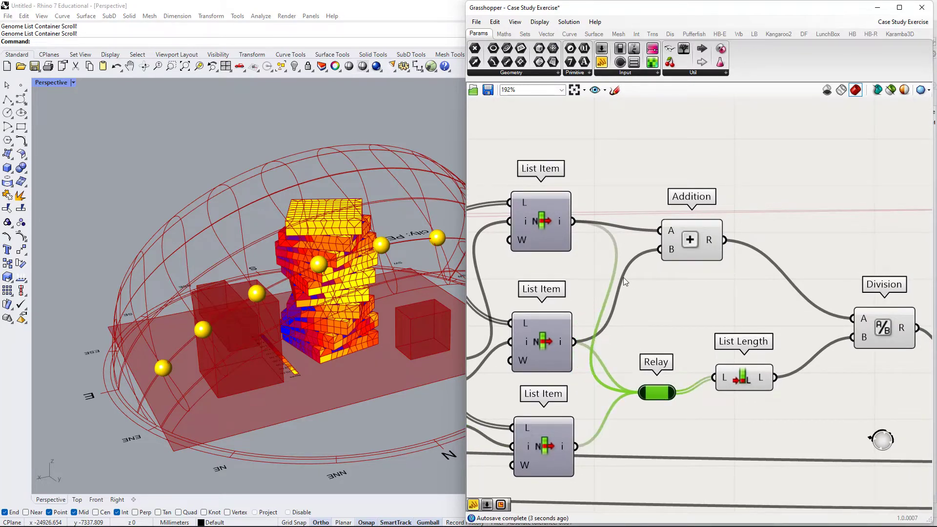
pyautogui.doubleClick(623, 277)
pyautogui.click(625, 279)
pyautogui.press('Delete')
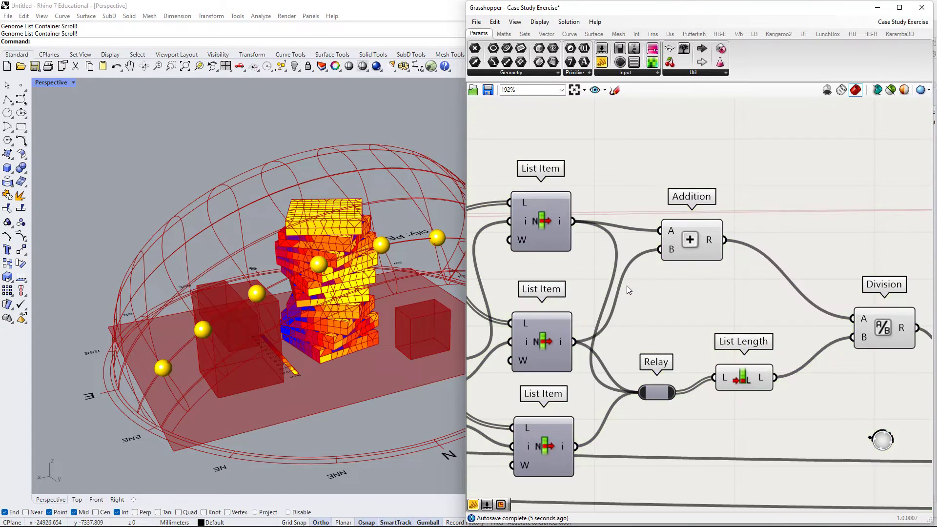
pyautogui.doubleClick(793, 286)
pyautogui.press('Delete')
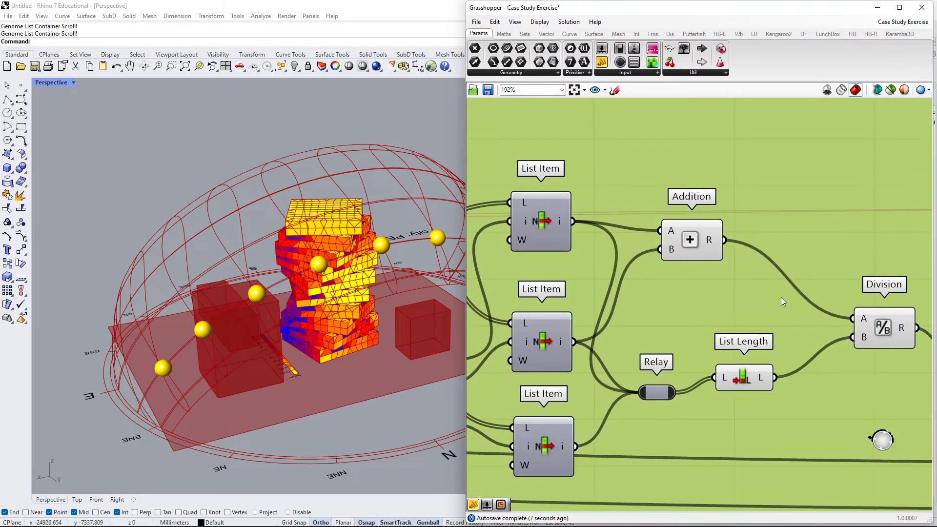
# - Line up the Relay and List Length on the same level
pyautogui.moveTo(721, 309); pyautogui.dragTo(731, 274, button='right')
pyautogui.moveTo(658, 363); pyautogui.dragTo(675, 341)
pyautogui.moveTo(706, 348); pyautogui.dragTo(646, 361, button='right')
pyautogui.moveTo(692, 352)
pyautogui.mouseDown()
pyautogui.moveTo(693, 327)
pyautogui.moveTo(697, 358)
pyautogui.mouseUp()
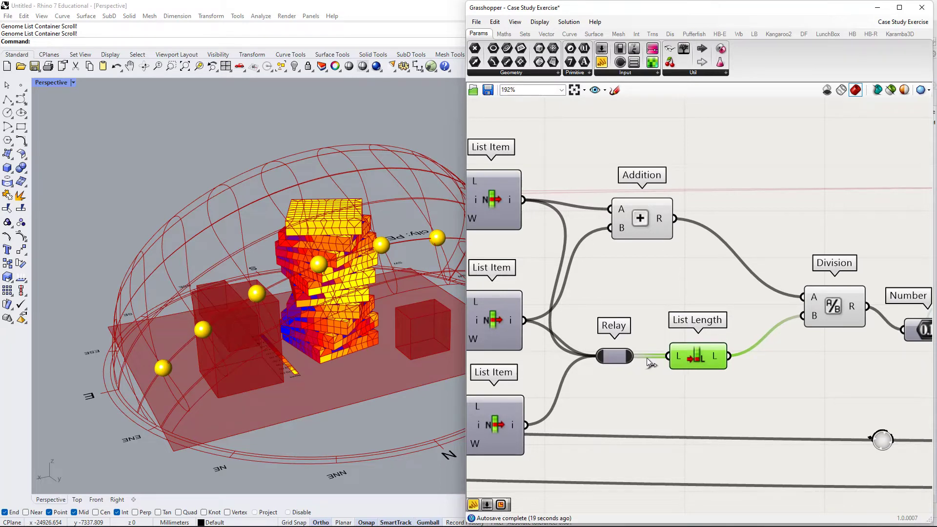
# - Add a Panel below List Length, connect it to the length output, and resize it
pyautogui.moveTo(712, 361); pyautogui.dragTo(693, 346, button='right')
pyautogui.moveTo(705, 343)
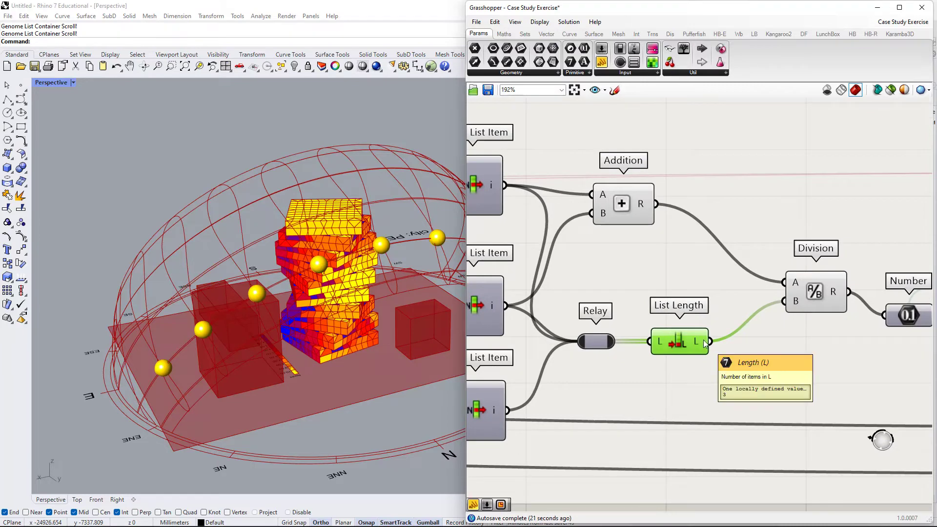
pyautogui.moveTo(725, 382); pyautogui.dragTo(699, 340, button='right')
pyautogui.doubleClick(728, 376)
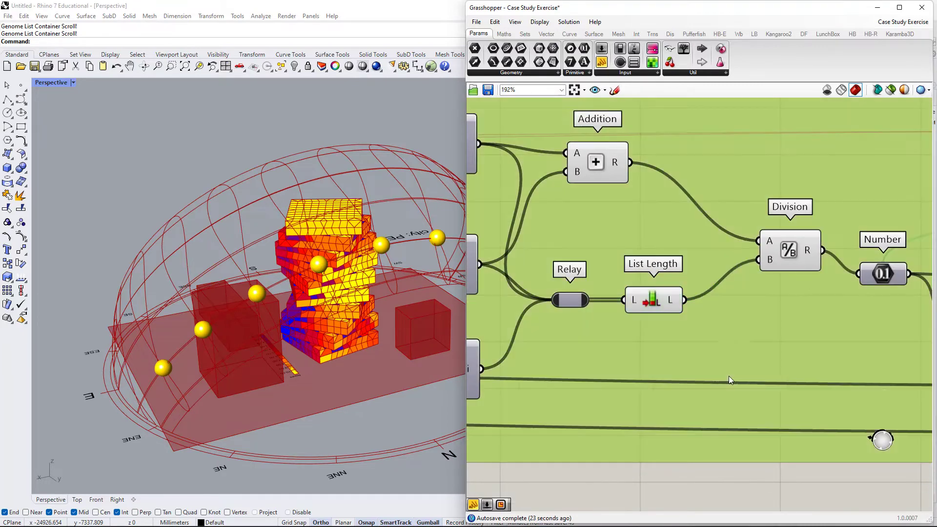
pyautogui.hotkey('ctrl', 'z')
pyautogui.doubleClick(738, 348)
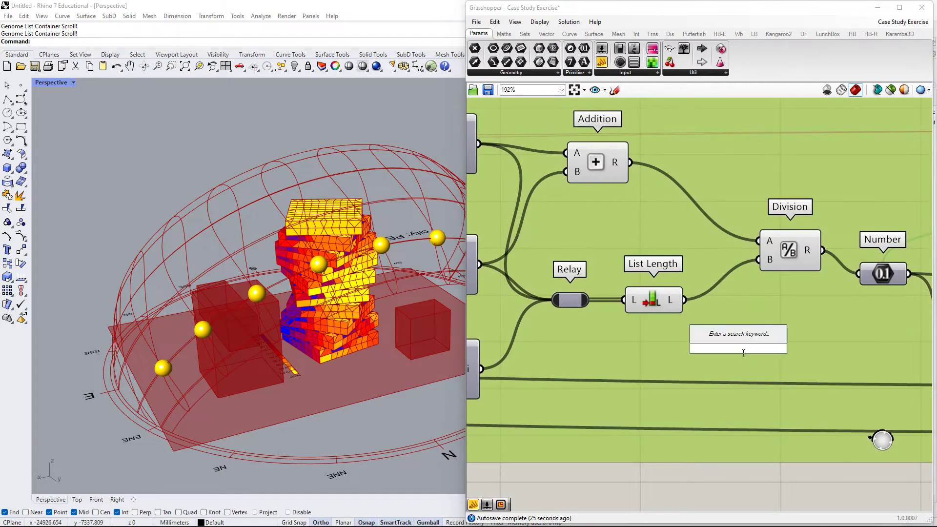
pyautogui.write('//')
pyautogui.press('Return')
pyautogui.moveTo(695, 343); pyautogui.dragTo(699, 312)
pyautogui.moveTo(816, 358); pyautogui.dragTo(756, 360)
# - Disconnect the third List Item from the Relay and reconnect it alongside the existing wires
pyautogui.scroll(-2, 560, 338)
pyautogui.moveTo(560, 338); pyautogui.dragTo(713, 322, button='right')
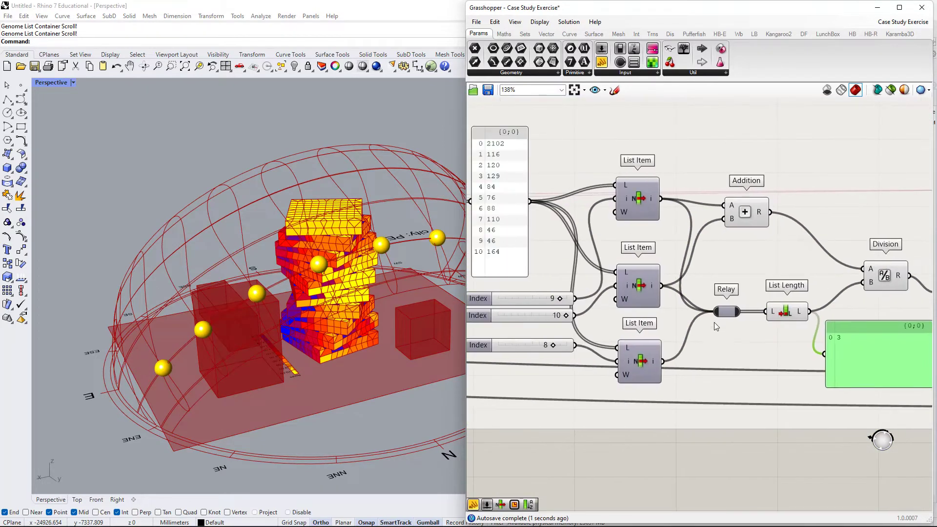
pyautogui.keyDown('ctrl'); pyautogui.moveTo(715, 312); pyautogui.dragTo(663, 361); pyautogui.keyUp('ctrl')
pyautogui.keyDown('shift'); pyautogui.moveTo(715, 313); pyautogui.dragTo(663, 362); pyautogui.keyUp('shift')
pyautogui.moveTo(666, 365); pyautogui.dragTo(687, 331, button='right')
# - Try wiring a fourth List Item, copied below the third, into the Relay as its only input, and undo that connection
pyautogui.moveTo(667, 339); pyautogui.dragTo(737, 278)
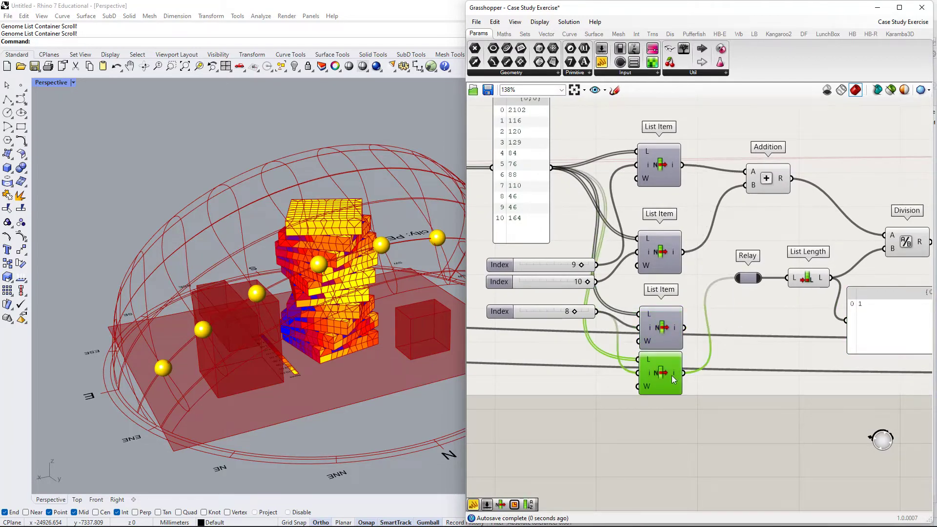
pyautogui.moveTo(672, 375); pyautogui.dragTo(669, 386)
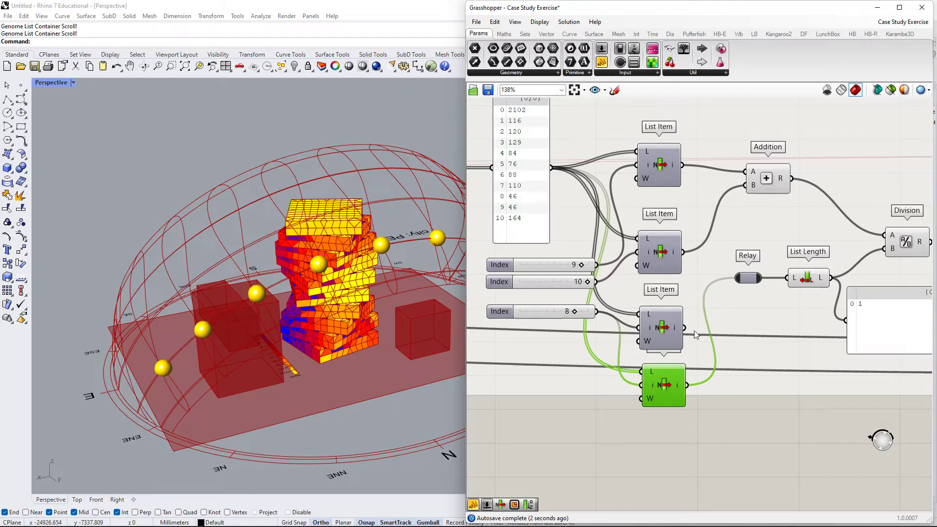
pyautogui.hotkey('ctrl', 'z')
pyautogui.hotkey('ctrl', 'z')
# - Wire the fourth List Item into the Relay in addition to the other three, and move it lower
pyautogui.moveTo(672, 371); pyautogui.dragTo(738, 278)
pyautogui.moveTo(666, 391); pyautogui.dragTo(671, 408)
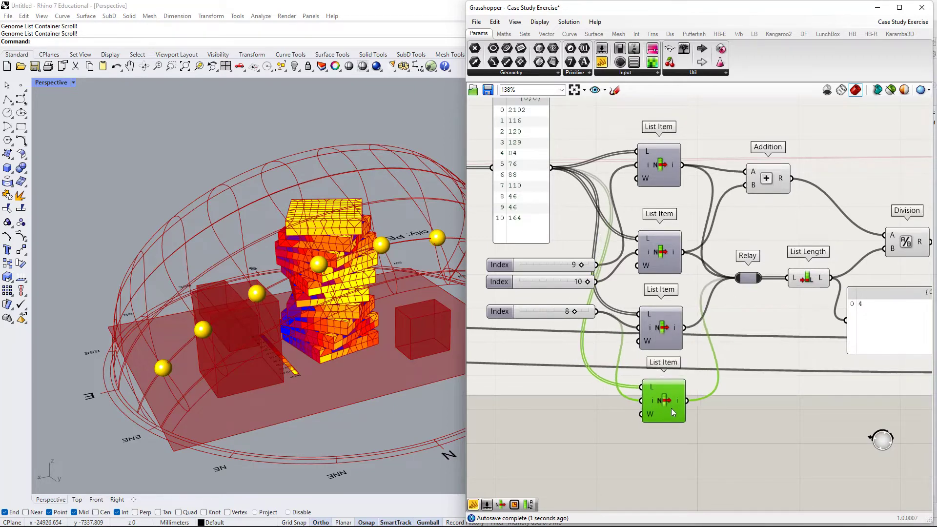
pyautogui.moveTo(740, 377); pyautogui.dragTo(680, 376, button='right')
pyautogui.moveTo(601, 287); pyautogui.dragTo(682, 331, button='right')
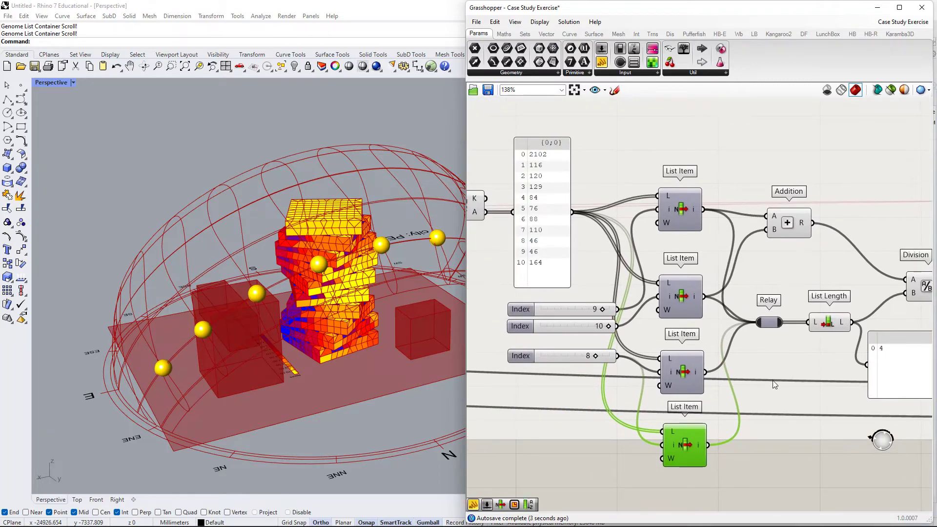
# - Delete the fourth and third List Items together with the Index slider set to 8
pyautogui.press('Delete')
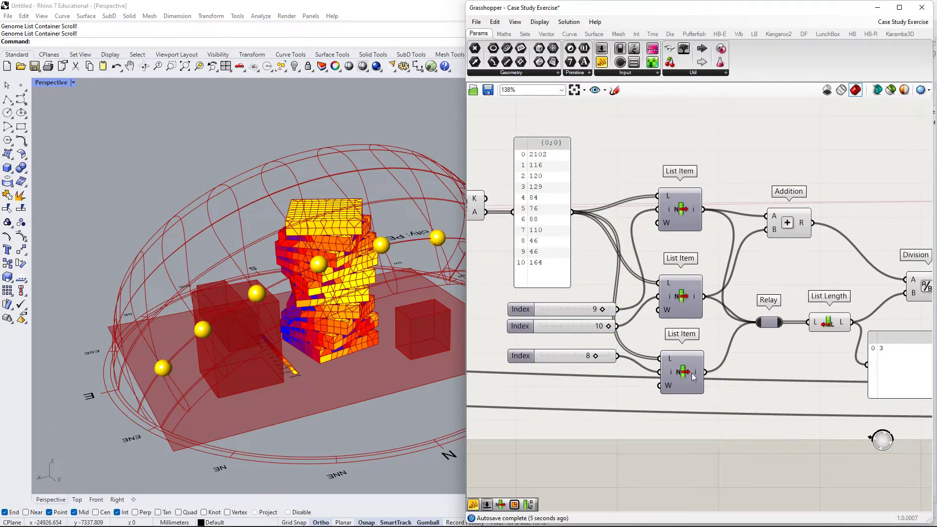
pyautogui.click(692, 373)
pyautogui.press('Delete')
pyautogui.click(594, 359)
pyautogui.press('Delete')
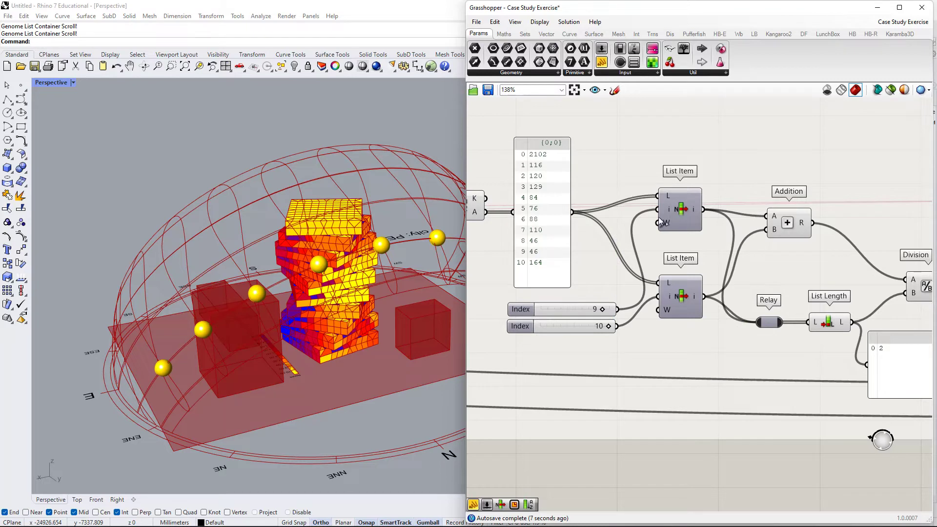
# - Shift the sorted counts panel slightly and try feeding it straight into List Length instead of the Relay
pyautogui.moveTo(548, 226); pyautogui.dragTo(553, 225)
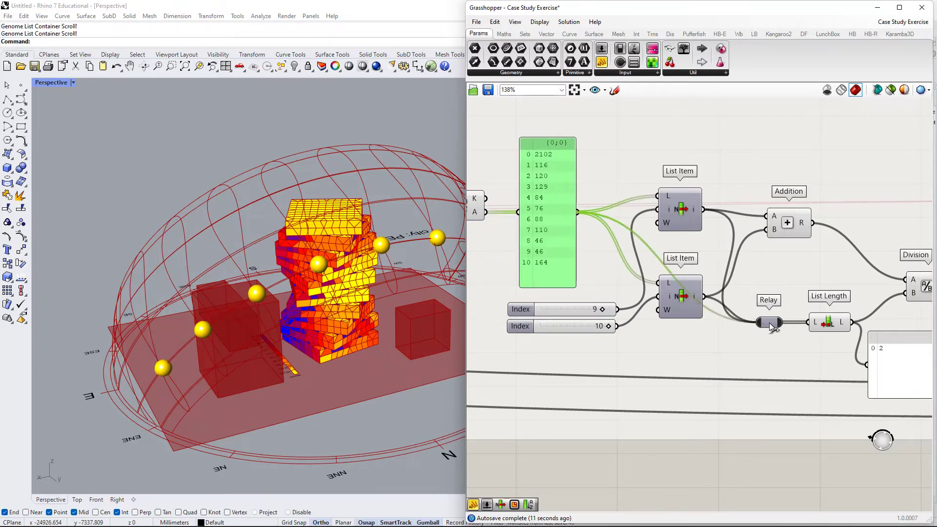
pyautogui.moveTo(807, 322); pyautogui.dragTo(577, 212)
pyautogui.scroll(-2, 832, 344)
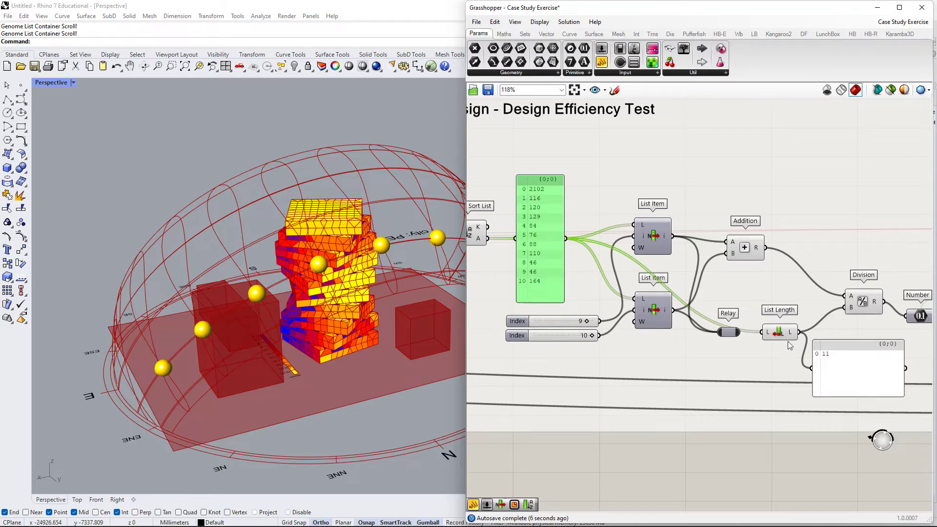
# - Delete the panel attached to List Length and reconnect the Relay to the List Length input
pyautogui.moveTo(853, 374); pyautogui.dragTo(848, 382)
pyautogui.moveTo(852, 380); pyautogui.dragTo(746, 399, button='right')
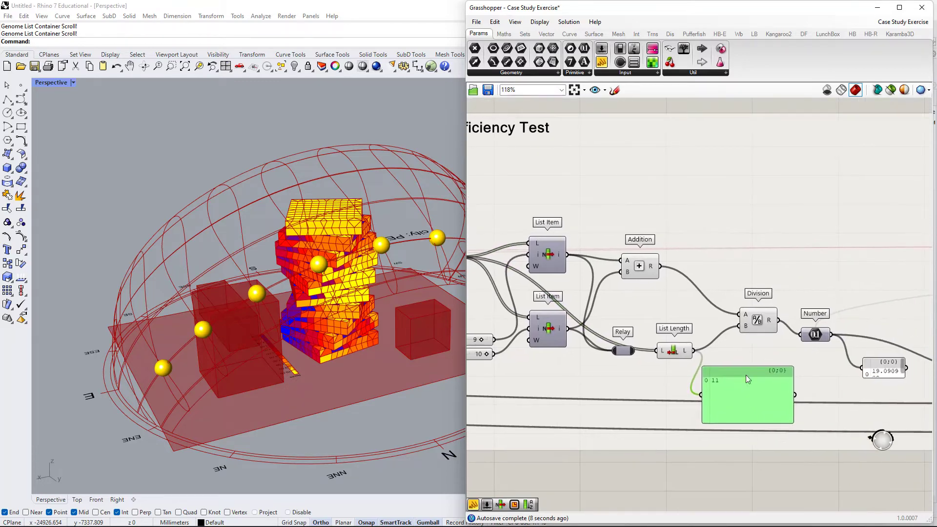
pyautogui.moveTo(748, 405); pyautogui.dragTo(748, 391)
pyautogui.press('Delete')
pyautogui.moveTo(706, 350); pyautogui.dragTo(757, 354, button='right')
pyautogui.moveTo(723, 354); pyautogui.dragTo(684, 341)
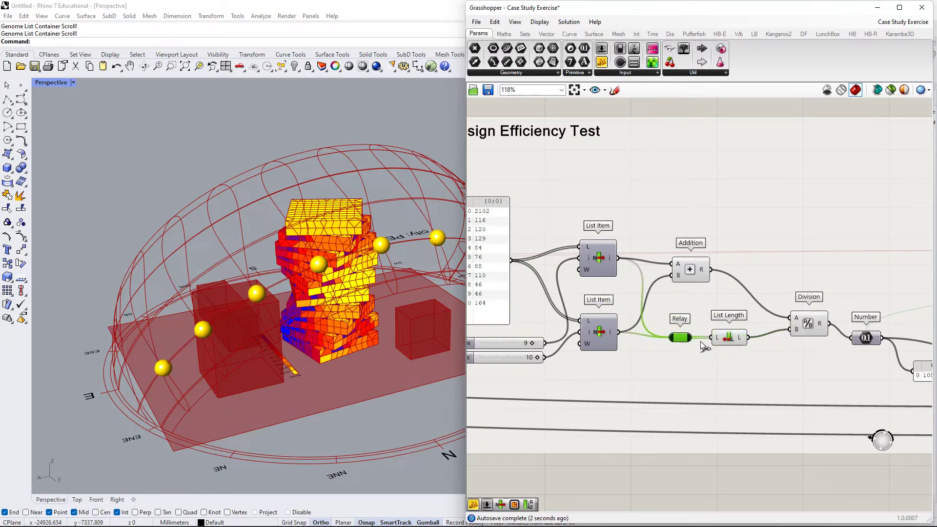
# - Move Division up and closer to List Length, and place the Number parameter level with it
pyautogui.scroll(-1, 701, 340)
pyautogui.moveTo(805, 307); pyautogui.dragTo(702, 295, button='right')
pyautogui.moveTo(682, 310); pyautogui.dragTo(664, 298)
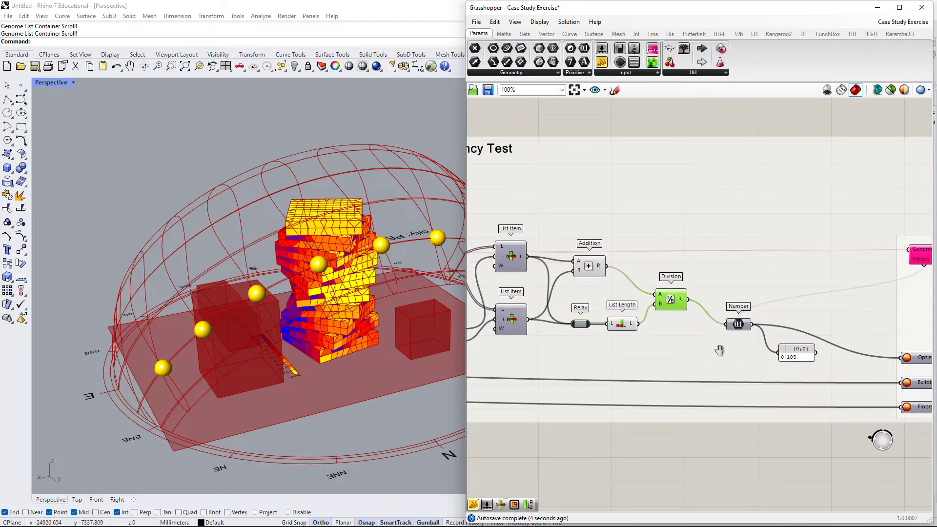
pyautogui.moveTo(719, 350); pyautogui.dragTo(678, 347, button='right')
pyautogui.moveTo(695, 326)
pyautogui.mouseDown()
pyautogui.moveTo(670, 301)
pyautogui.moveTo(726, 307)
pyautogui.moveTo(697, 308)
pyautogui.mouseUp()
# - Look up the Number parameter among the primitive parameters
pyautogui.scroll(5, 670, 301)
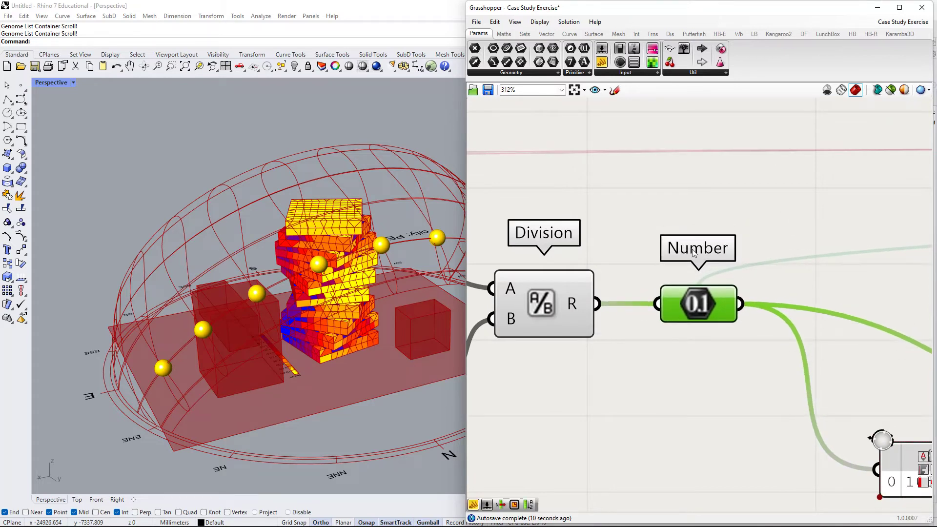
pyautogui.click(575, 73)
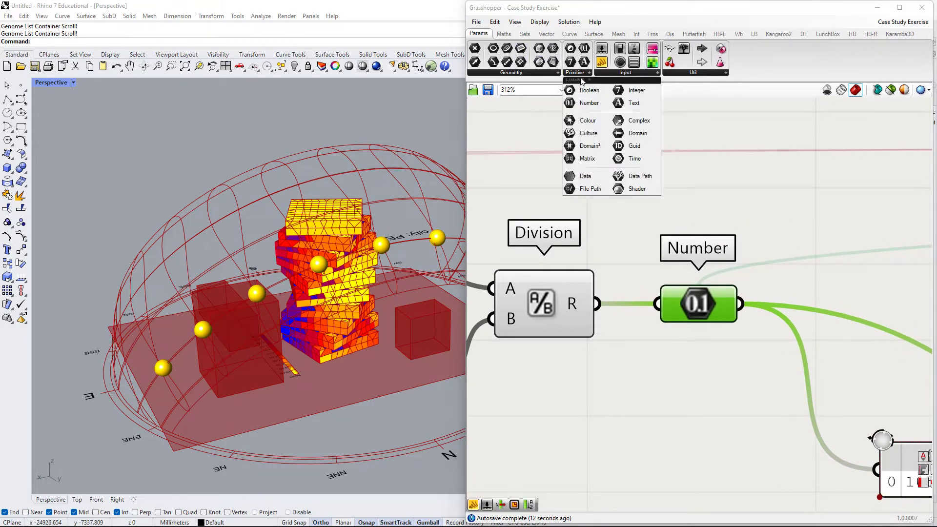
pyautogui.scroll(-2, 634, 264)
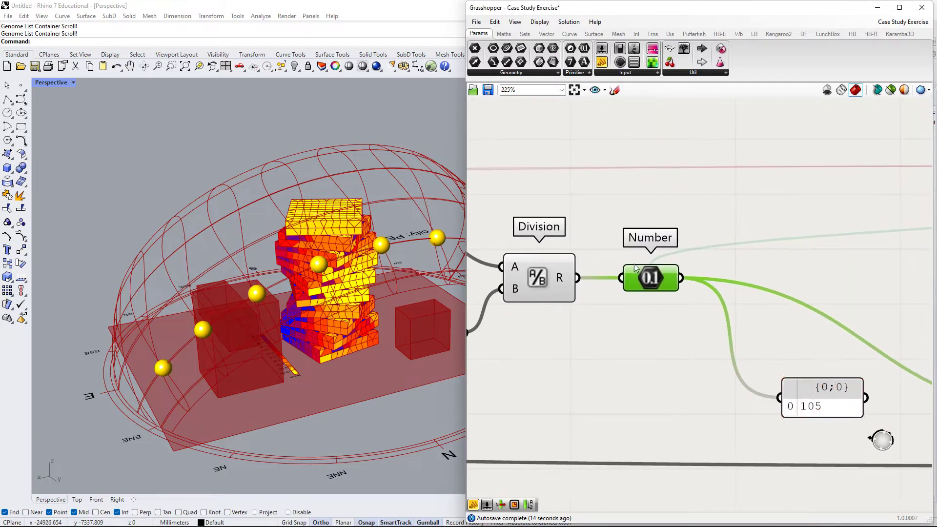
pyautogui.scroll(-2, 649, 278)
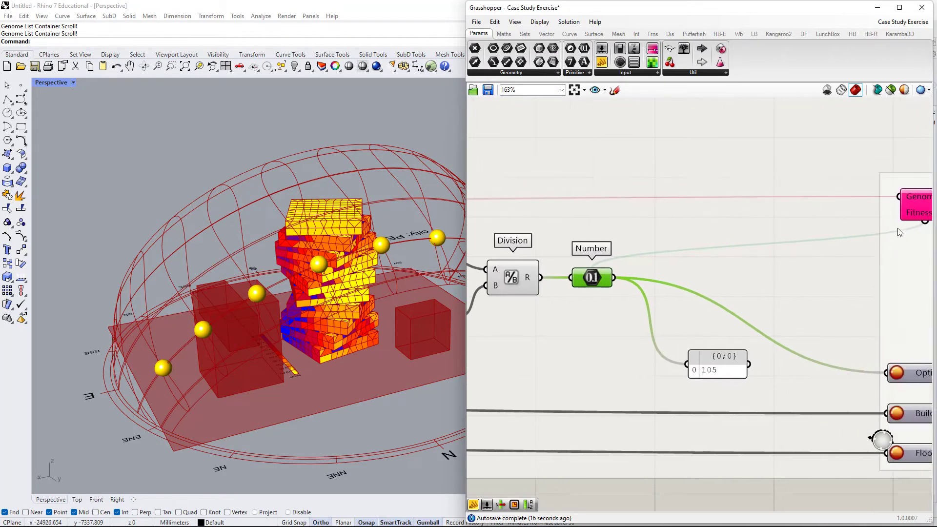
# - Try wiring the Galapagos Fitness to Division, and wire it to the Number parameter instead, spaced farther from Division
pyautogui.moveTo(925, 223); pyautogui.dragTo(493, 270)
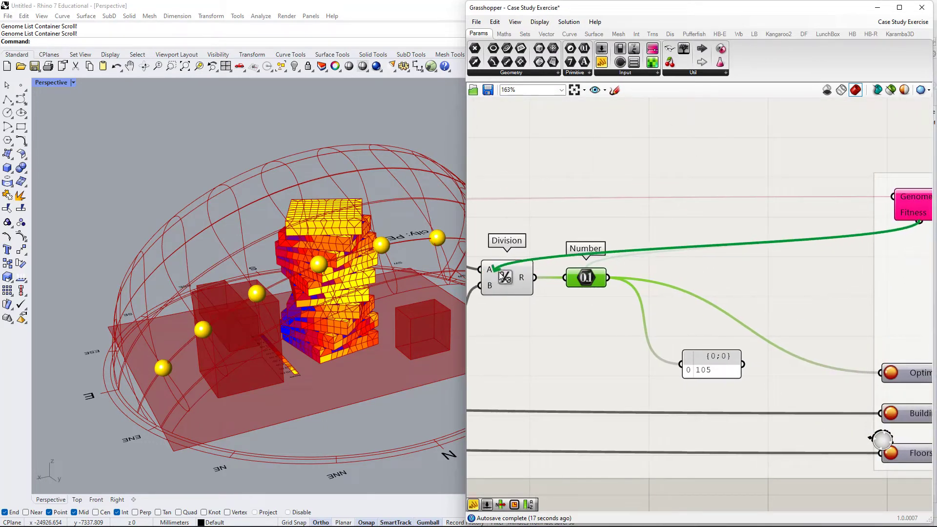
pyautogui.moveTo(586, 277); pyautogui.dragTo(629, 266)
pyautogui.moveTo(918, 222); pyautogui.dragTo(628, 278)
# - Move the panel showing the averaged result up, closer to the Number parameter
pyautogui.moveTo(695, 359); pyautogui.dragTo(689, 329)
pyautogui.scroll(-2, 689, 330)
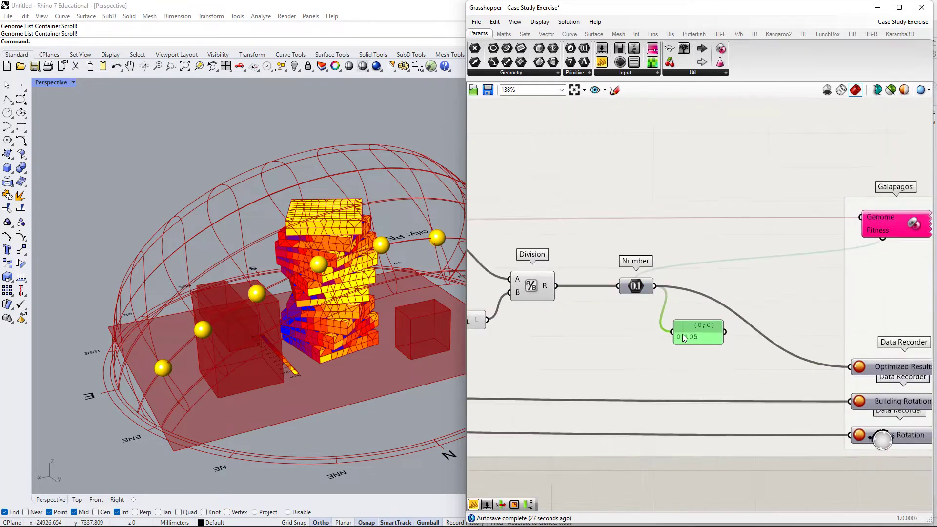
pyautogui.moveTo(689, 329); pyautogui.dragTo(774, 329, button='right')
pyautogui.moveTo(667, 329); pyautogui.dragTo(777, 345, button='right')
pyautogui.scroll(-2, 656, 312)
pyautogui.moveTo(684, 282); pyautogui.dragTo(738, 291, button='right')
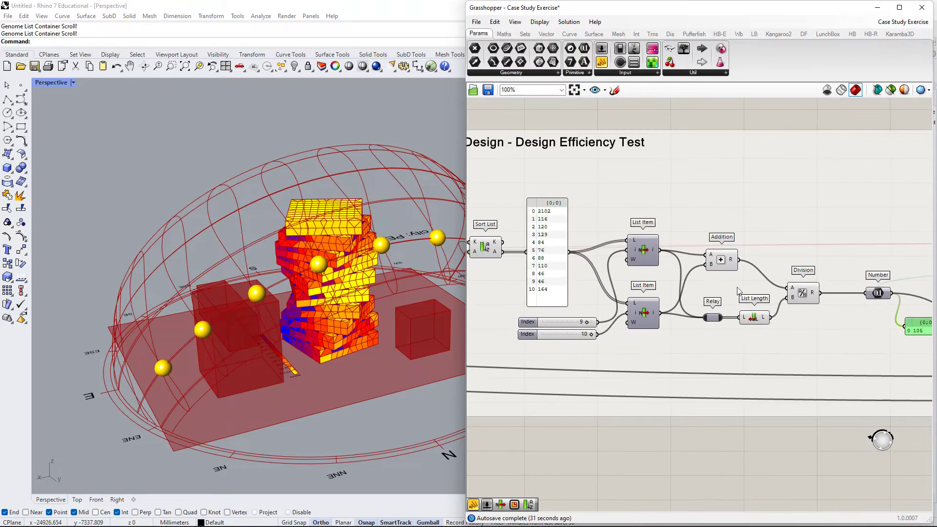
# - Move the panel showing the averaged result slightly down and closer to the Number parameter
pyautogui.moveTo(870, 344); pyautogui.dragTo(587, 314, button='right')
pyautogui.scroll(-3, 610, 296)
pyautogui.scroll(3, 625, 296)
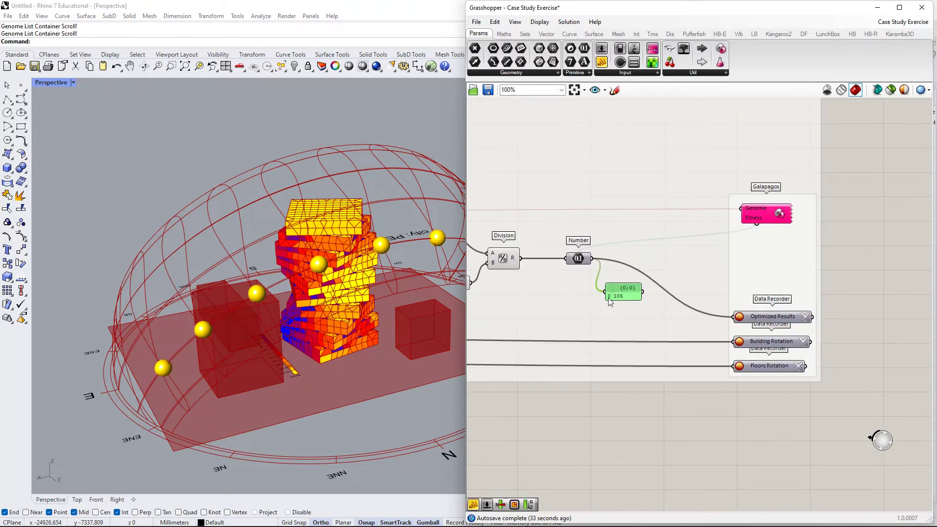
pyautogui.moveTo(616, 291); pyautogui.dragTo(606, 298)
# - Set the Building Rotation slider to 26 and the Floors Rotation slider to 9
pyautogui.scroll(-4, 610, 302)
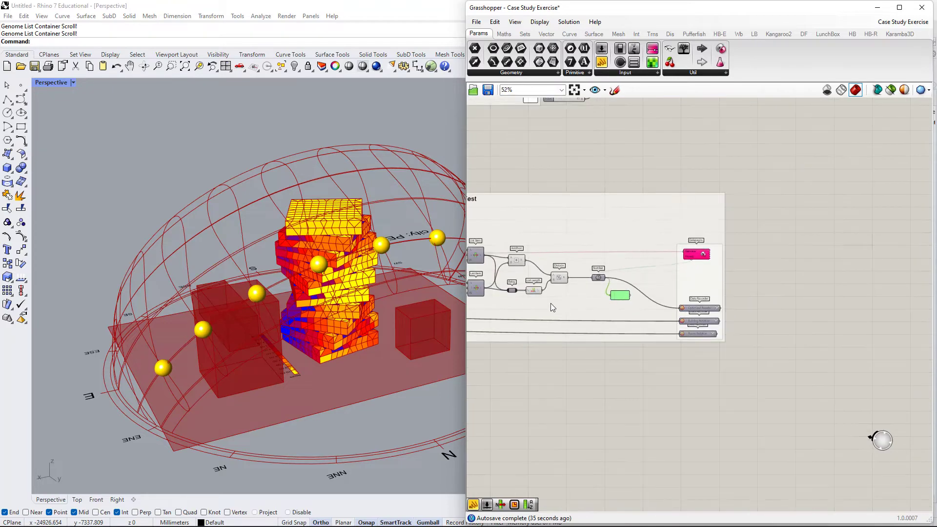
pyautogui.moveTo(585, 304); pyautogui.dragTo(819, 315, button='right')
pyautogui.scroll(-3, 749, 306)
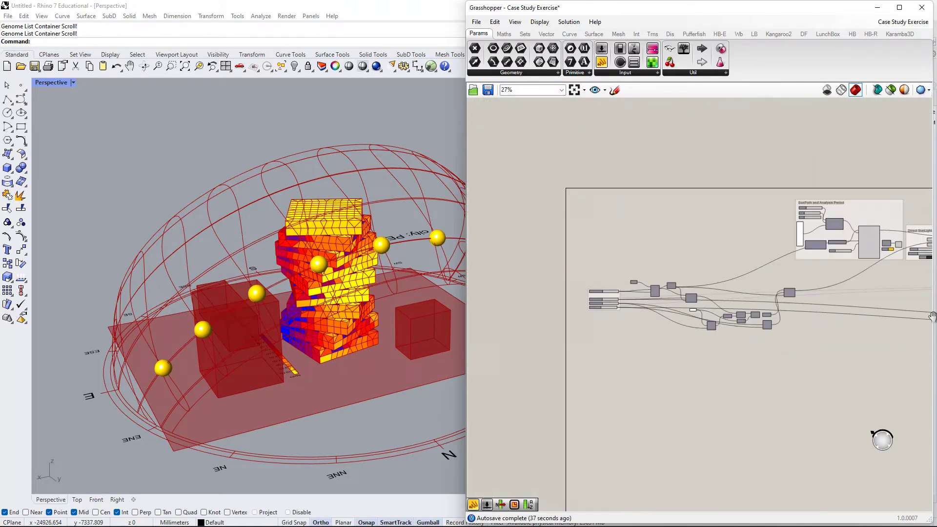
pyautogui.scroll(10, 685, 299)
pyautogui.moveTo(693, 248); pyautogui.dragTo(803, 258, button='right')
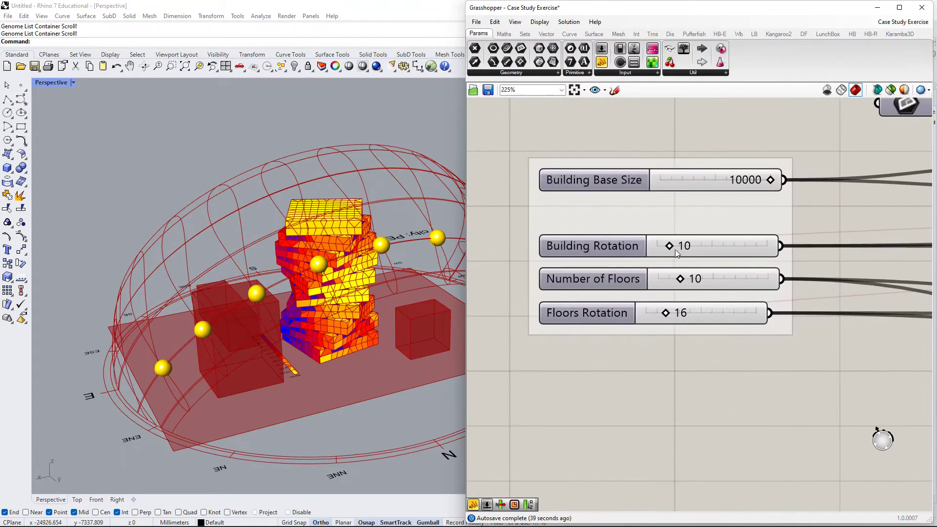
pyautogui.moveTo(690, 253); pyautogui.dragTo(697, 253)
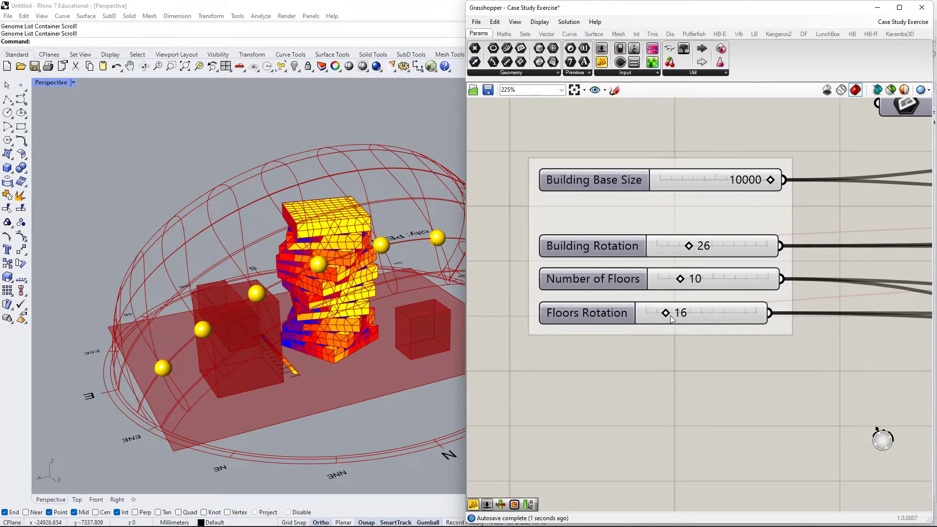
pyautogui.moveTo(668, 320); pyautogui.dragTo(655, 320)
# - Enlarge the panel attached to the Number parameter so its averaged result has more room
pyautogui.scroll(-8, 712, 307)
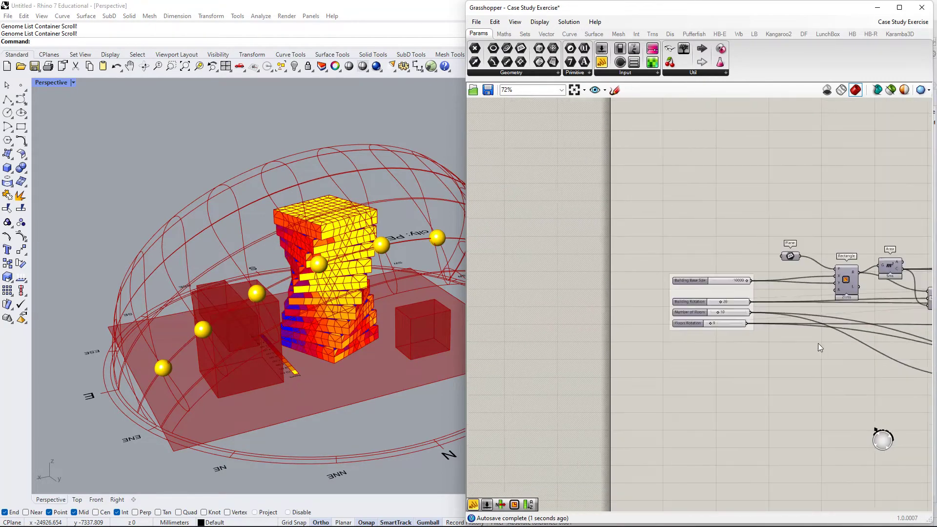
pyautogui.moveTo(713, 297); pyautogui.dragTo(591, 259, button='right')
pyautogui.moveTo(863, 320); pyautogui.dragTo(612, 284, button='right')
pyautogui.scroll(-3, 612, 283)
pyautogui.moveTo(838, 280); pyautogui.dragTo(634, 282, button='right')
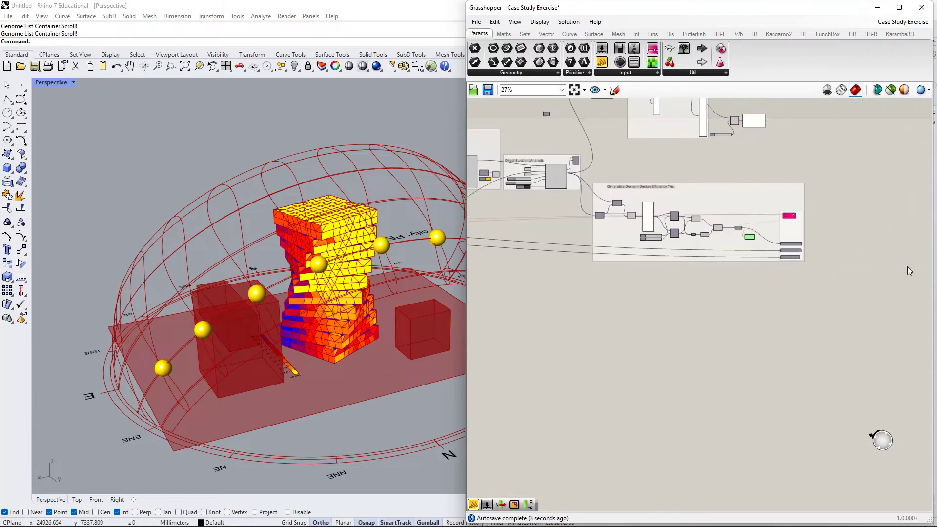
pyautogui.scroll(5, 741, 227)
pyautogui.scroll(9, 777, 263)
pyautogui.moveTo(773, 261); pyautogui.dragTo(808, 283)
# - Set both the Building Rotation and Floors Rotation sliders to 0
pyautogui.scroll(-19, 684, 270)
pyautogui.moveTo(546, 277); pyautogui.dragTo(800, 300, button='right')
pyautogui.scroll(8, 622, 286)
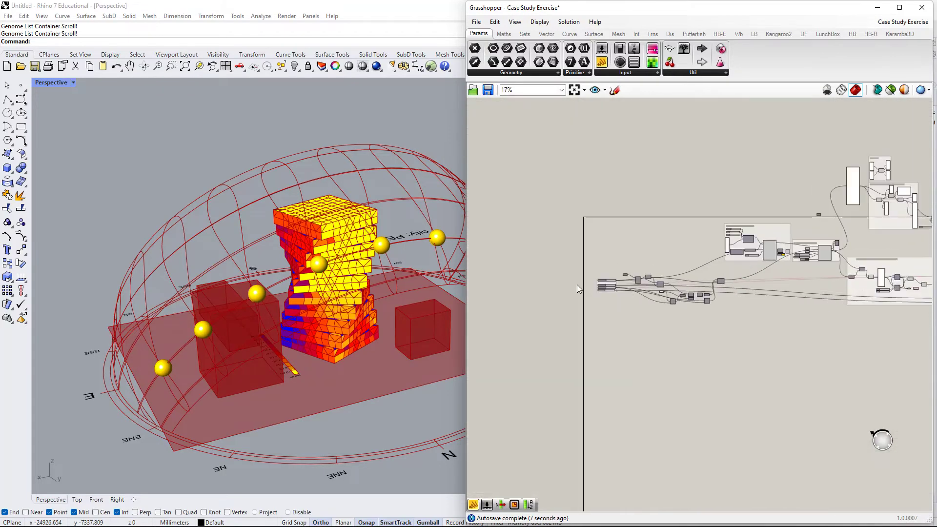
pyautogui.scroll(6, 567, 285)
pyautogui.moveTo(568, 282); pyautogui.dragTo(489, 295)
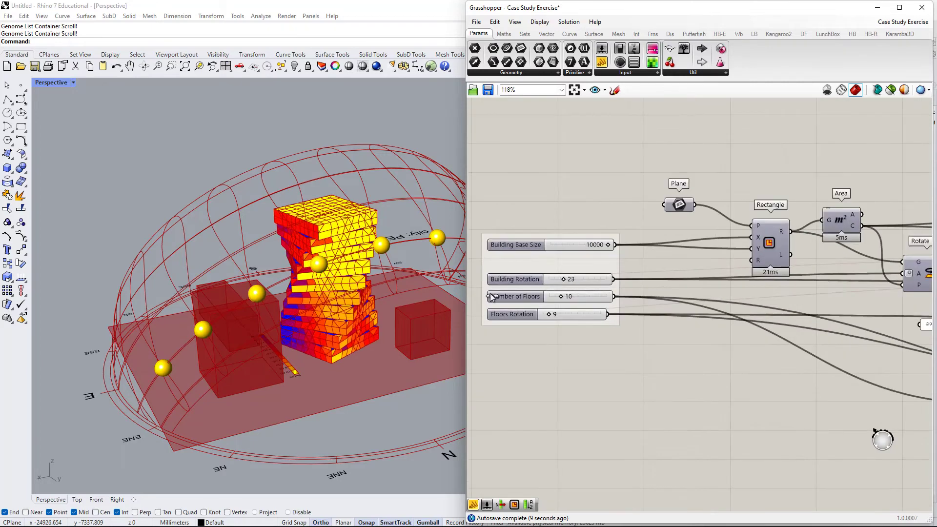
pyautogui.scroll(-4, 628, 271)
pyautogui.scroll(5, 631, 306)
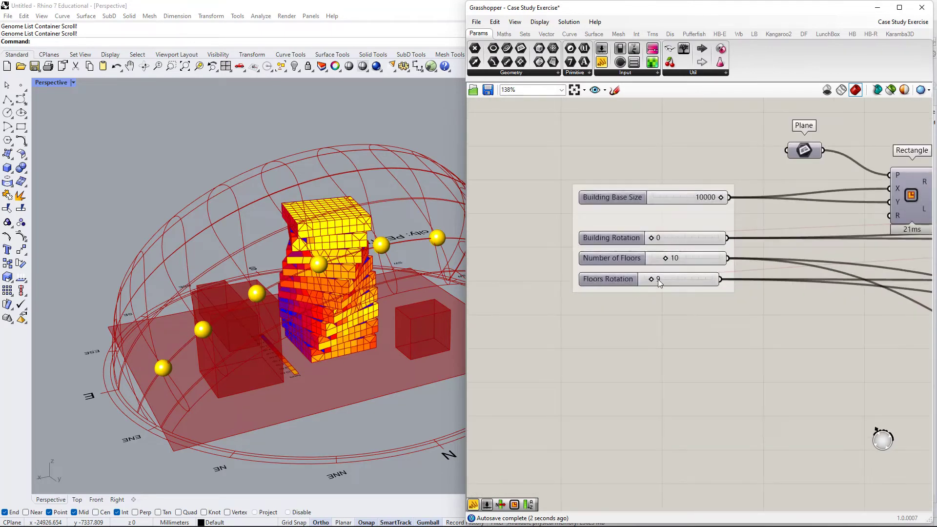
pyautogui.moveTo(654, 284); pyautogui.dragTo(601, 294)
# - Reduce the height of the result panel attached to the Number parameter to fit its single line
pyautogui.scroll(-7, 770, 317)
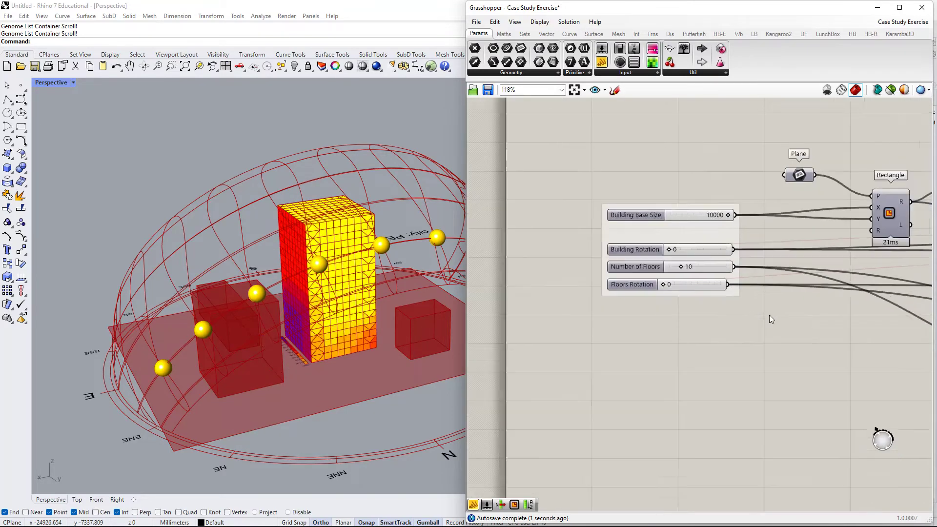
pyautogui.moveTo(817, 336); pyautogui.dragTo(742, 314, button='right')
pyautogui.scroll(3, 733, 262)
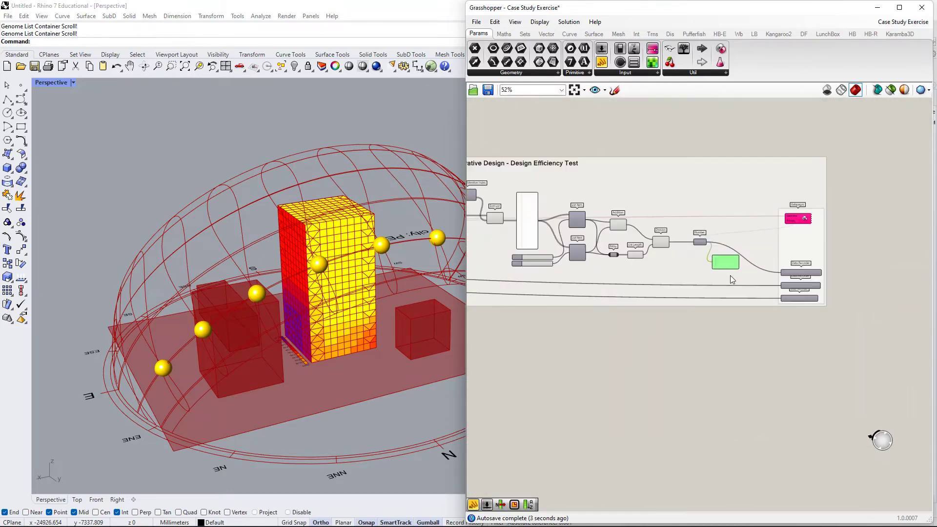
pyautogui.scroll(10, 732, 262)
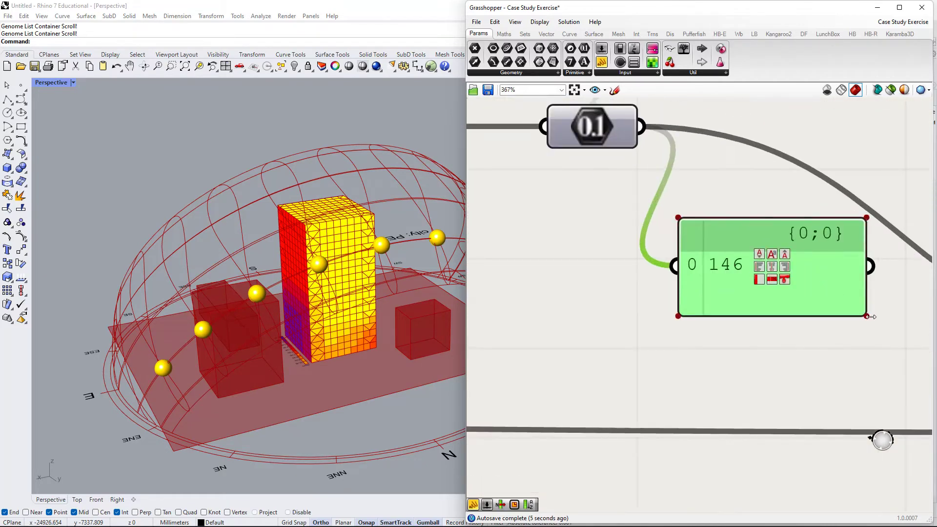
pyautogui.scroll(-4, 742, 288)
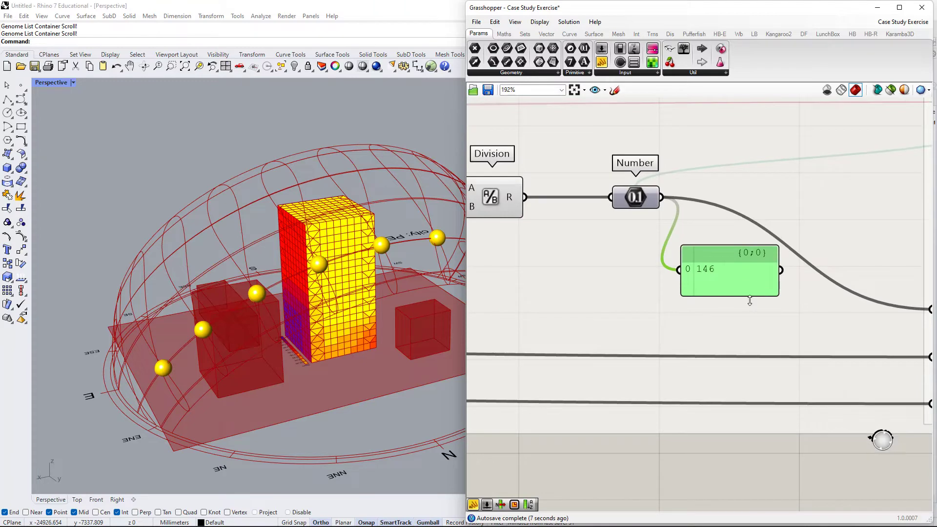
pyautogui.moveTo(749, 301); pyautogui.dragTo(750, 284)
# - Move the Galapagos component slightly up and closer to the Number parameter within its group
pyautogui.moveTo(320, 238); pyautogui.dragTo(276, 287, button='right')
pyautogui.keyDown('shift'); pyautogui.moveTo(349, 267); pyautogui.dragTo(287, 337, button='right'); pyautogui.keyUp('shift')
pyautogui.moveTo(317, 303); pyautogui.dragTo(277, 305, button='right')
pyautogui.scroll(-4, 541, 254)
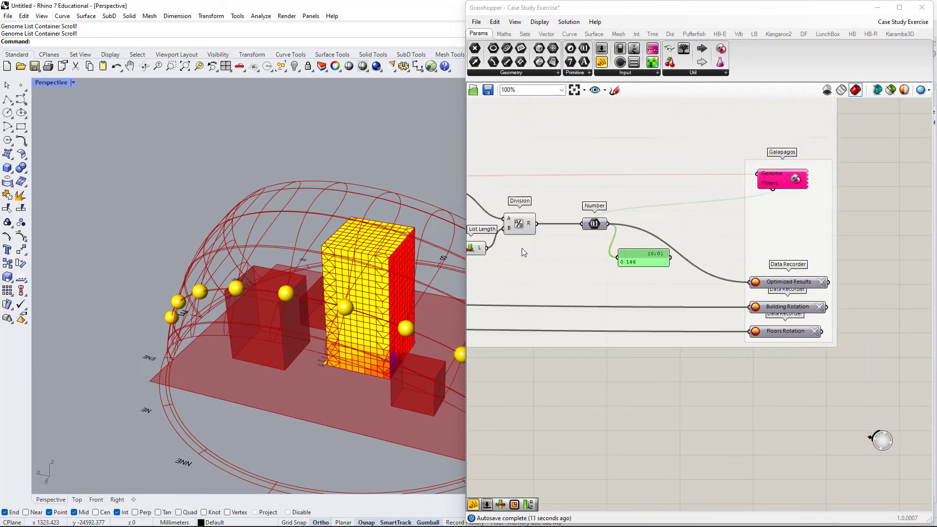
pyautogui.moveTo(524, 252); pyautogui.dragTo(661, 273, button='right')
pyautogui.scroll(-2, 807, 300)
pyautogui.moveTo(801, 302); pyautogui.dragTo(654, 307, button='right')
pyautogui.scroll(4, 701, 257)
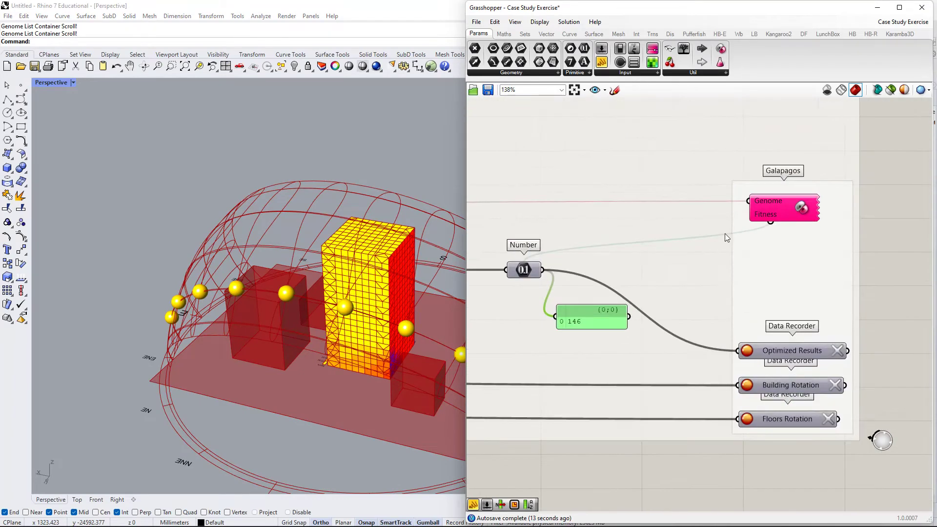
pyautogui.click(752, 209)
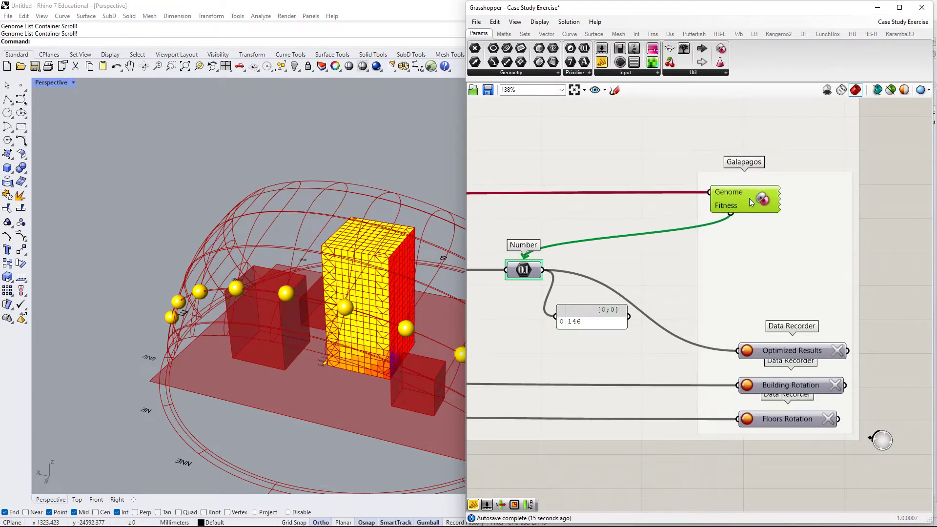
# - Examine the descriptions of the Galapagos Genome and Fitness inputs and their connections
pyautogui.scroll(-2, 729, 203)
pyautogui.scroll(-1, 731, 200)
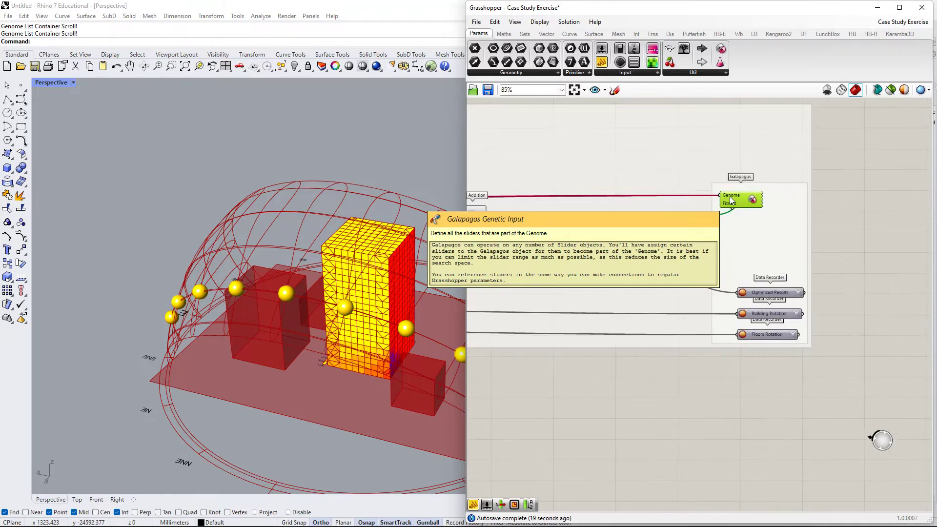
pyautogui.scroll(1, 730, 200)
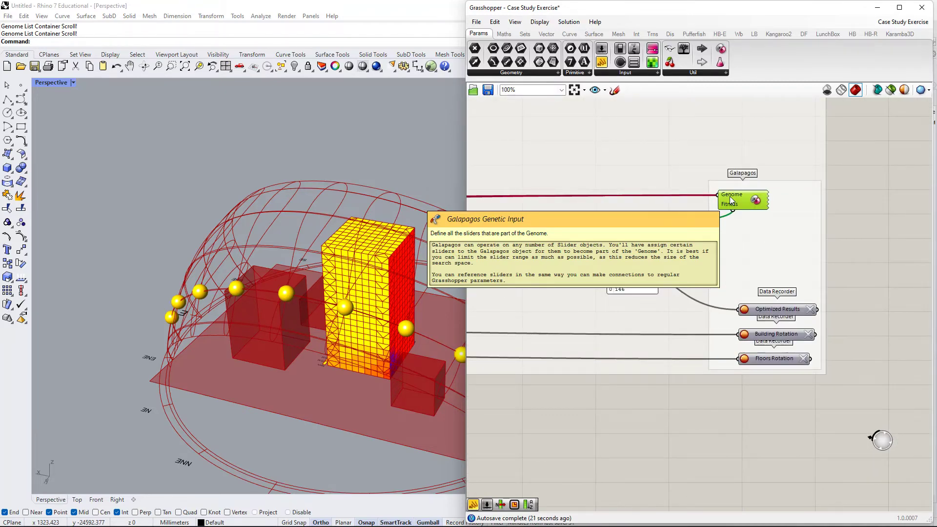
pyautogui.scroll(-3, 730, 200)
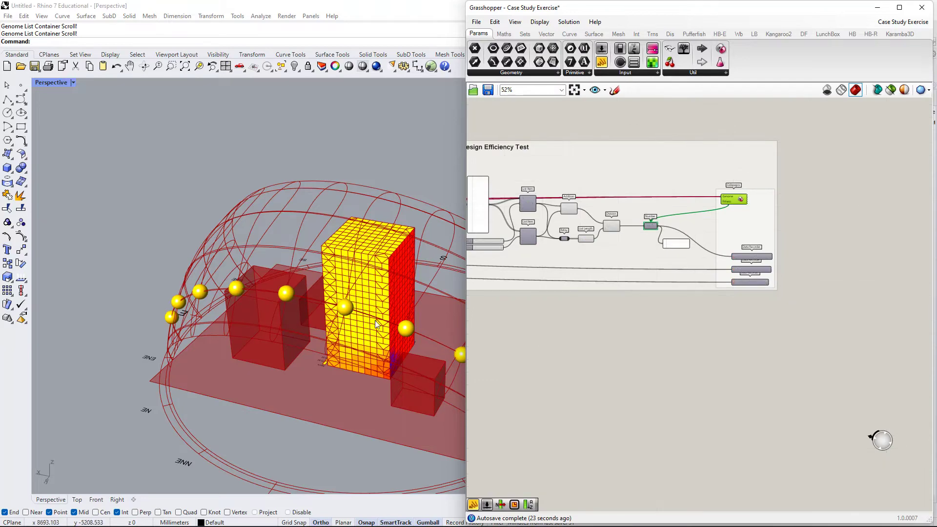
pyautogui.moveTo(375, 321); pyautogui.dragTo(339, 290, button='right')
pyautogui.scroll(5, 726, 200)
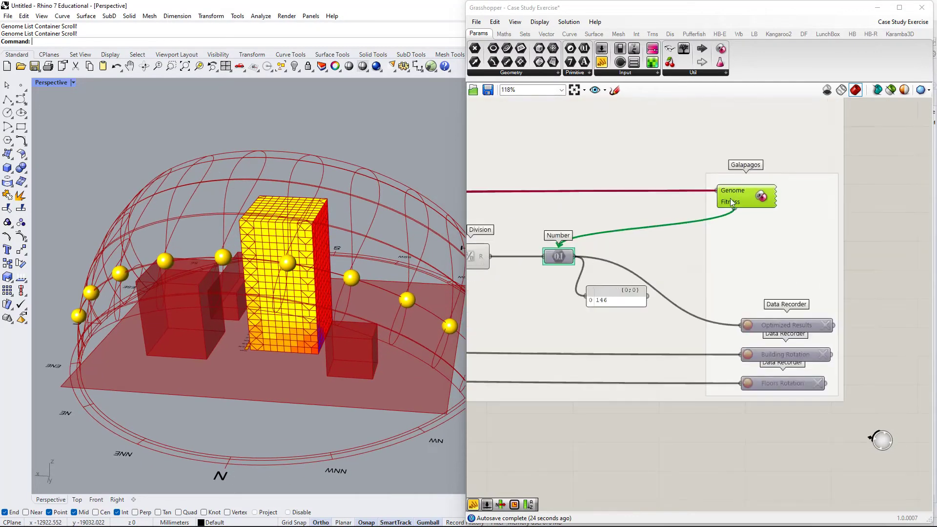
pyautogui.moveTo(738, 210)
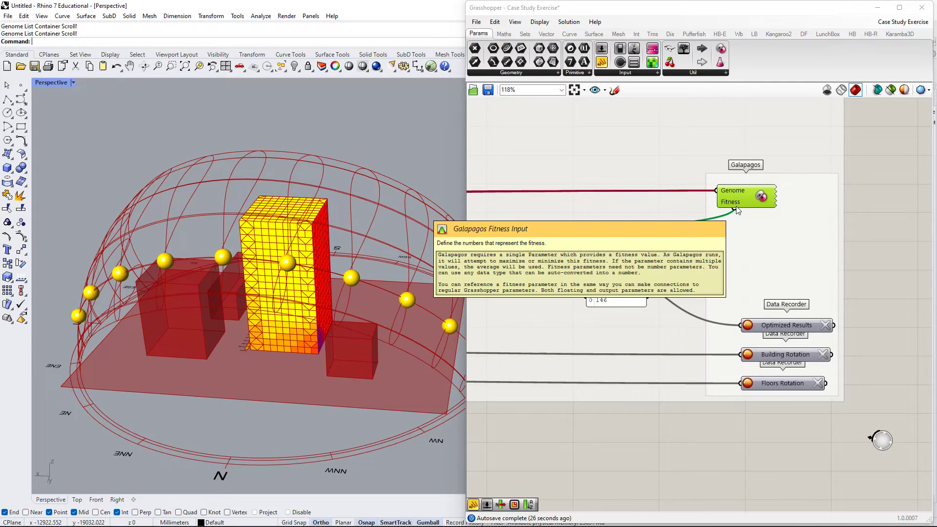
pyautogui.moveTo(739, 209); pyautogui.dragTo(752, 200, button='right')
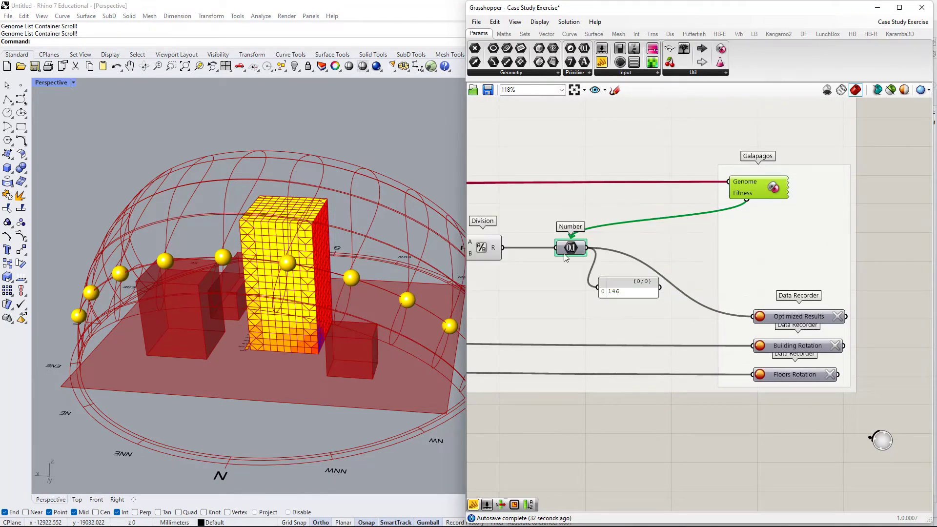
# - Move the Galapagos component up, farther from the data recorders, and nudge the result panel slightly
pyautogui.scroll(-1, 566, 258)
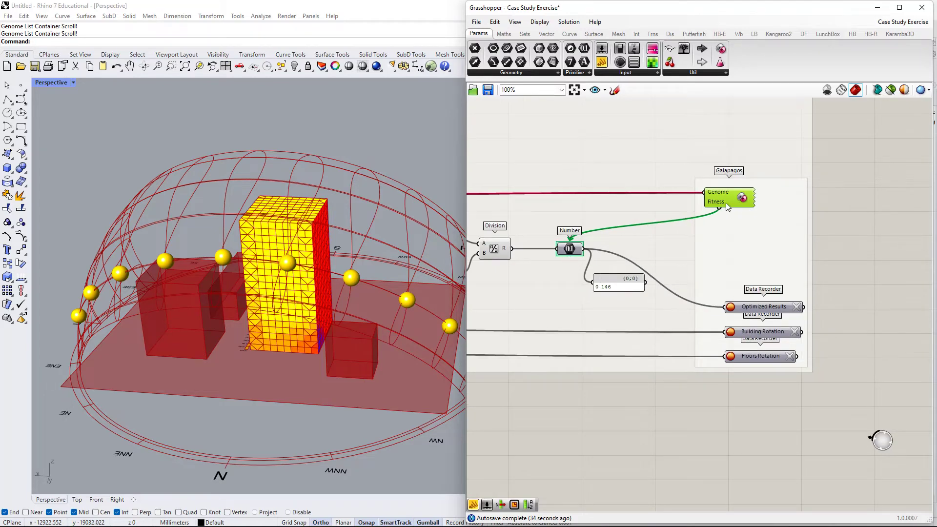
pyautogui.moveTo(726, 206); pyautogui.dragTo(734, 179)
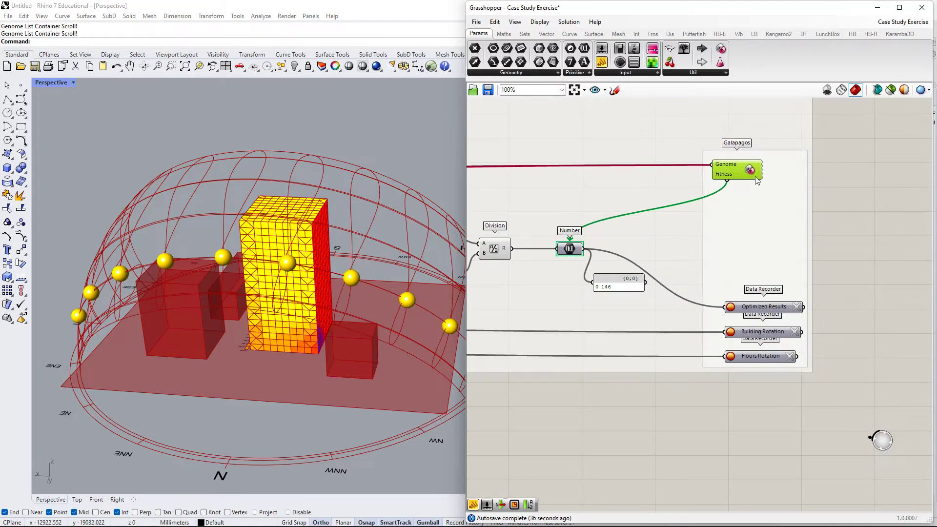
pyautogui.moveTo(615, 287)
pyautogui.mouseDown()
pyautogui.moveTo(650, 248)
pyautogui.moveTo(626, 292)
pyautogui.moveTo(617, 289)
pyautogui.mouseUp()
pyautogui.moveTo(554, 276)
pyautogui.mouseDown(button='right')
pyautogui.moveTo(725, 267)
pyautogui.moveTo(554, 273)
pyautogui.mouseUp(button='right')
# - Open the Galapagos editor and set Fitness to Minimize
pyautogui.moveTo(825, 269); pyautogui.dragTo(718, 263, button='right')
pyautogui.doubleClick(693, 165)
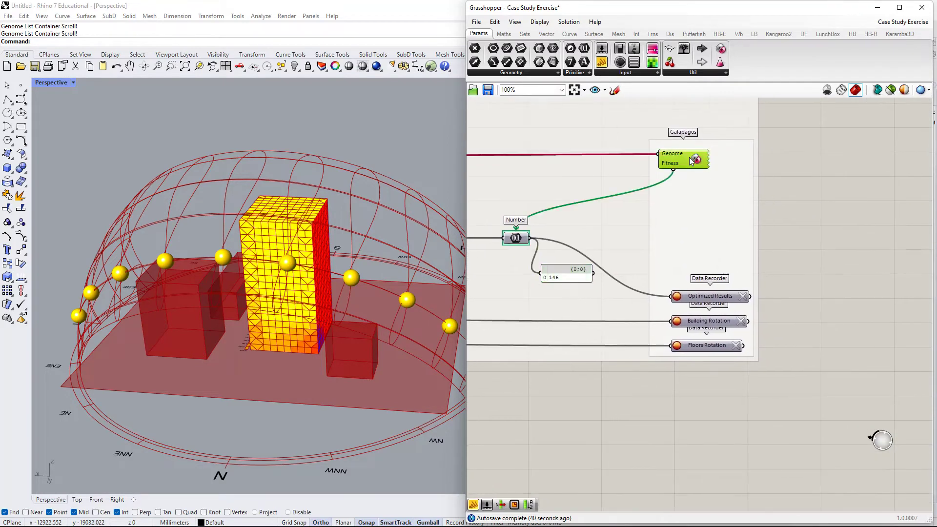
pyautogui.moveTo(712, 15); pyautogui.dragTo(756, 86)
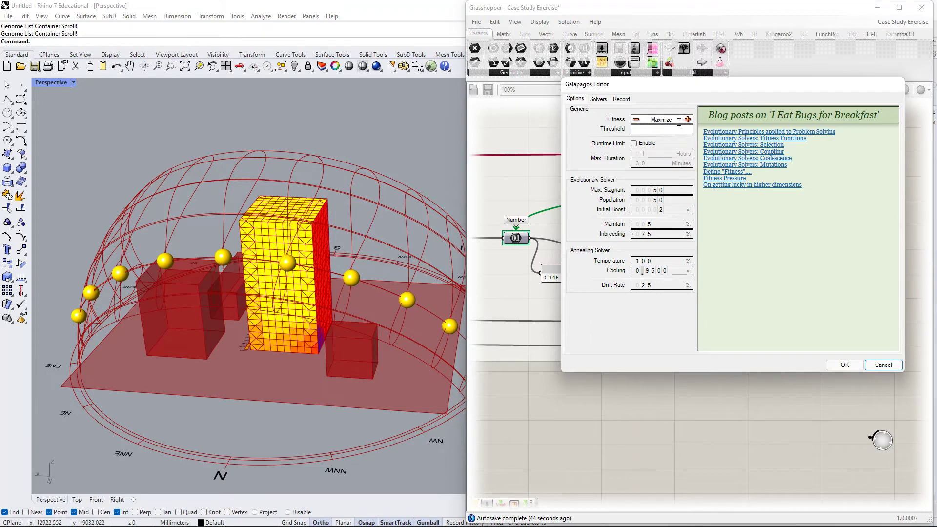
pyautogui.click(637, 120)
# - Review the Galapagos solver controls and the generic, evolutionary and annealing option settings
pyautogui.click(596, 100)
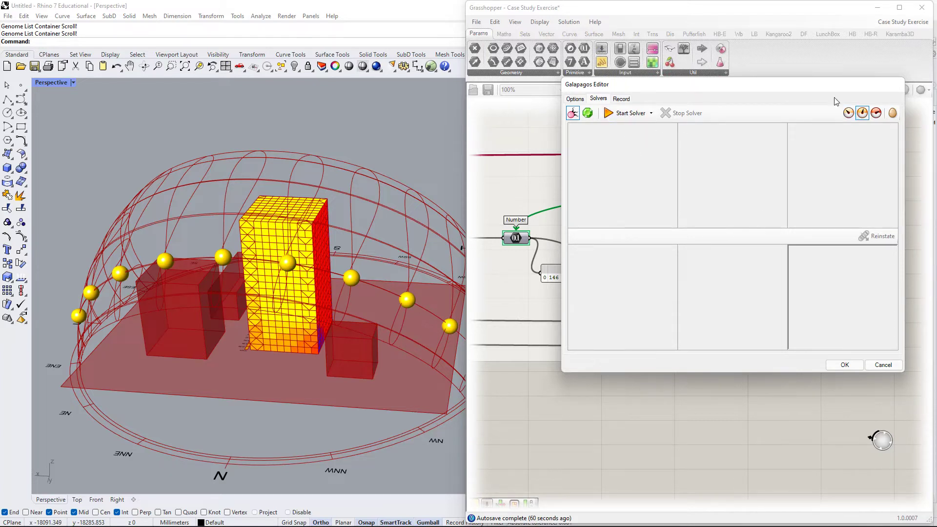
pyautogui.click(576, 99)
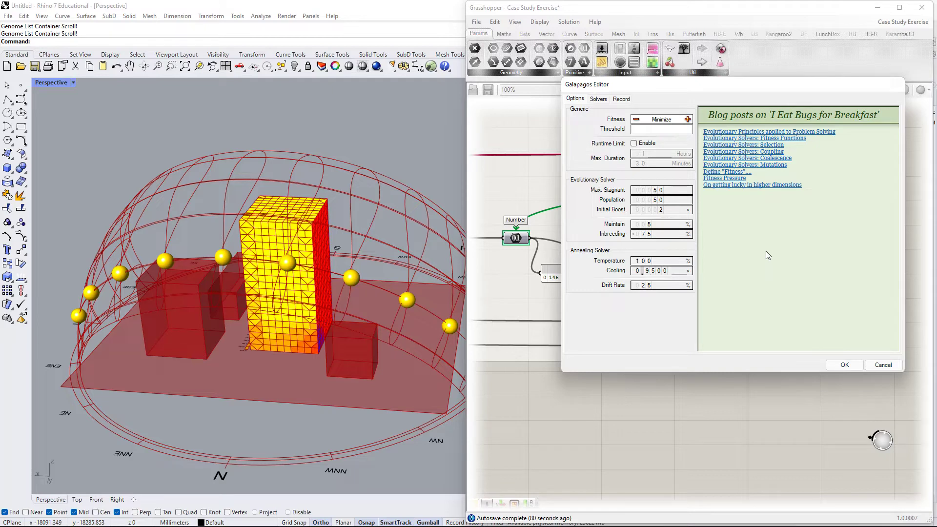
pyautogui.moveTo(739, 89); pyautogui.dragTo(744, 101)
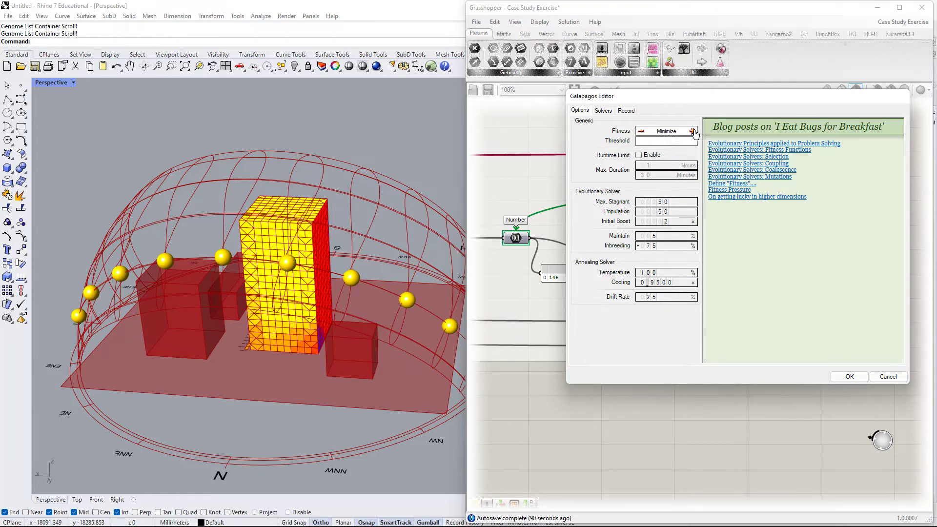
pyautogui.click(604, 109)
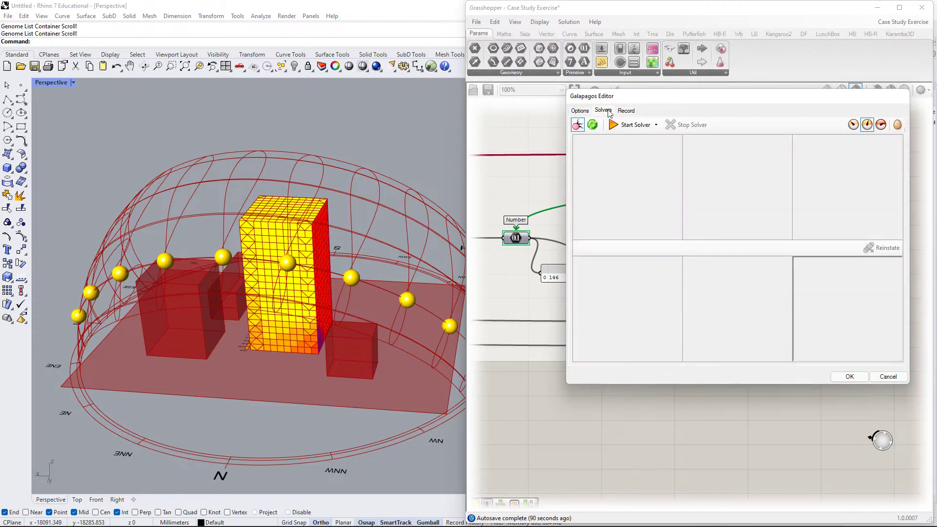
pyautogui.click(581, 112)
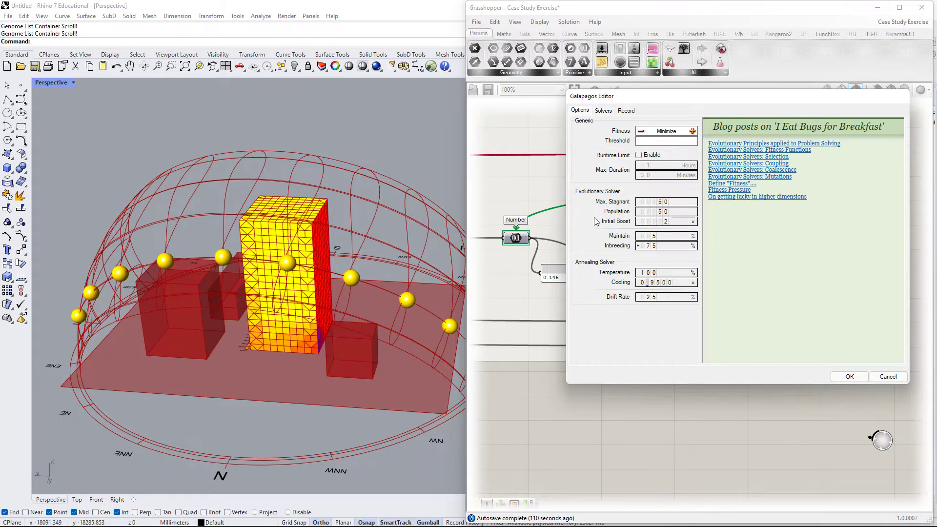
pyautogui.click(607, 109)
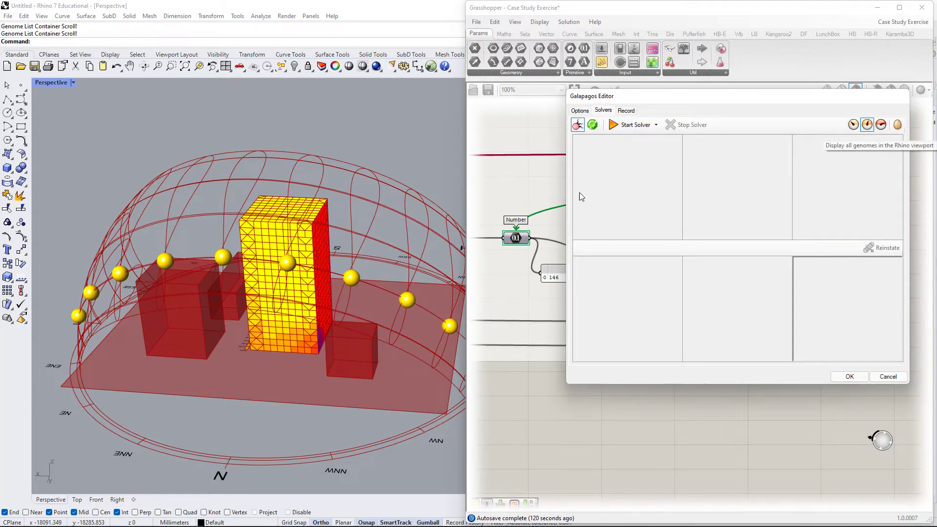
# - Try the three modes for displaying genomes in the Rhino viewport and return to the middle one
pyautogui.click(853, 125)
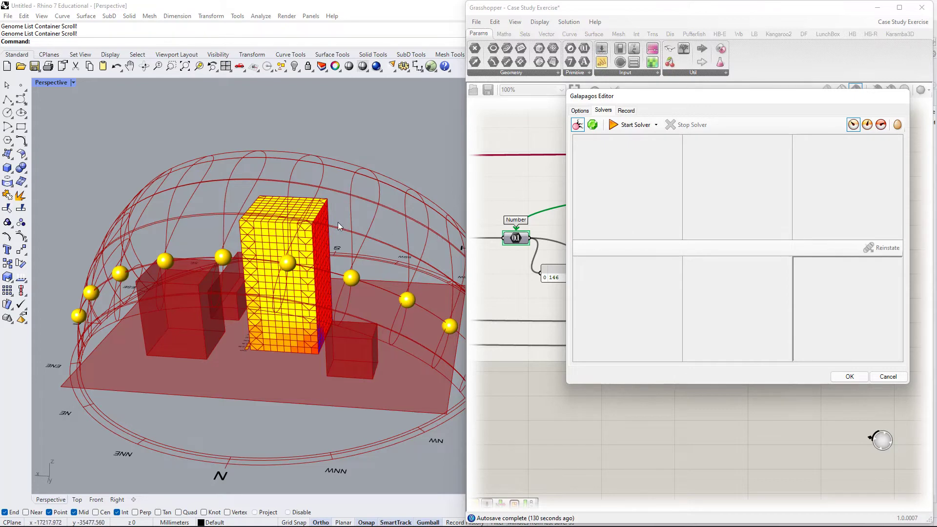
pyautogui.click(867, 121)
pyautogui.click(882, 126)
pyautogui.click(866, 125)
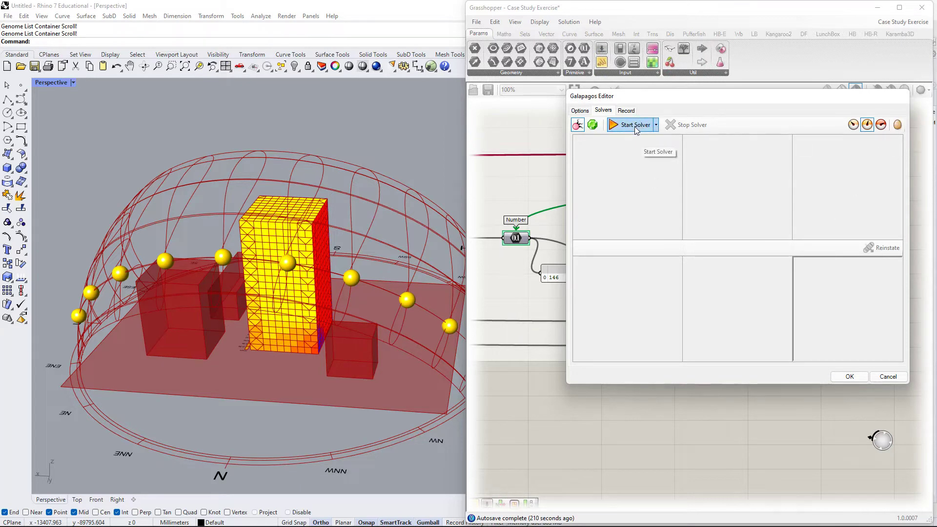
# - Start the evolutionary solver and move the Galapagos editor clear of the definition on the canvas
pyautogui.moveTo(666, 102); pyautogui.dragTo(622, 134)
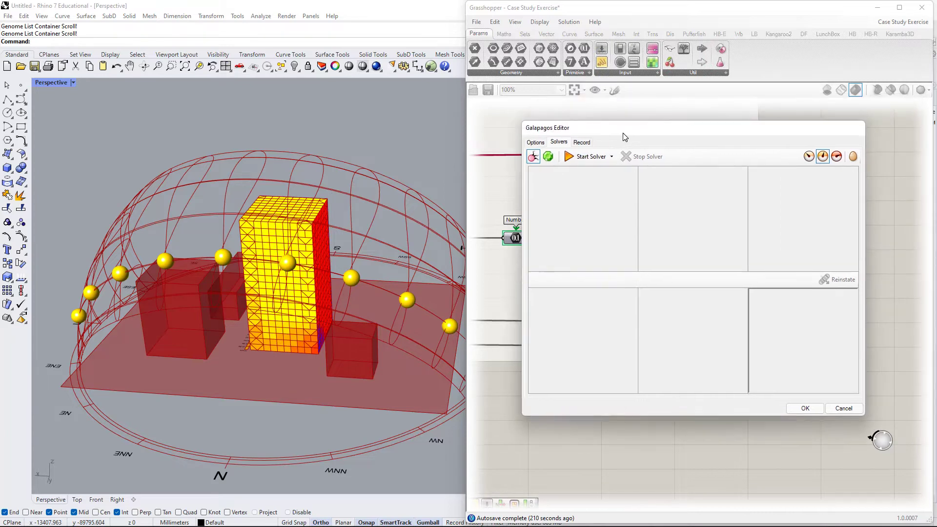
pyautogui.click(584, 162)
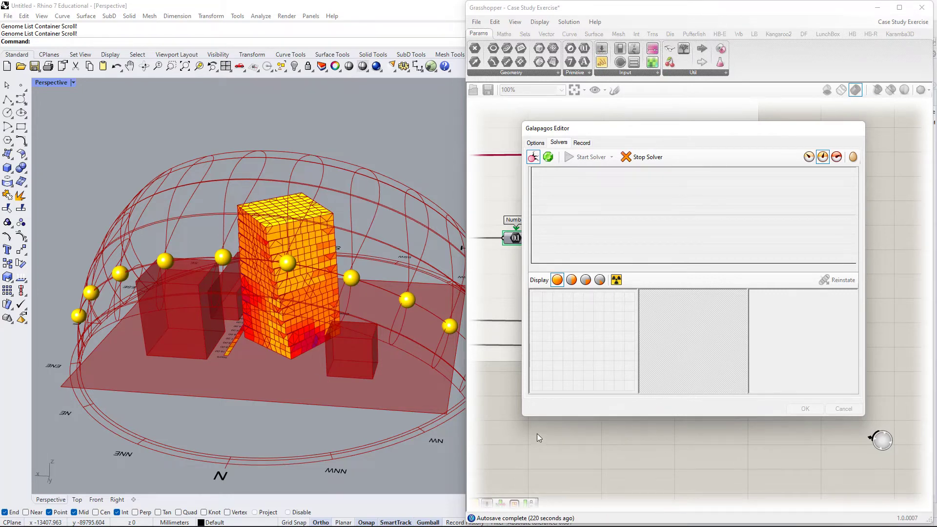
pyautogui.scroll(-3, 536, 432)
pyautogui.moveTo(536, 433); pyautogui.dragTo(735, 440, button='right')
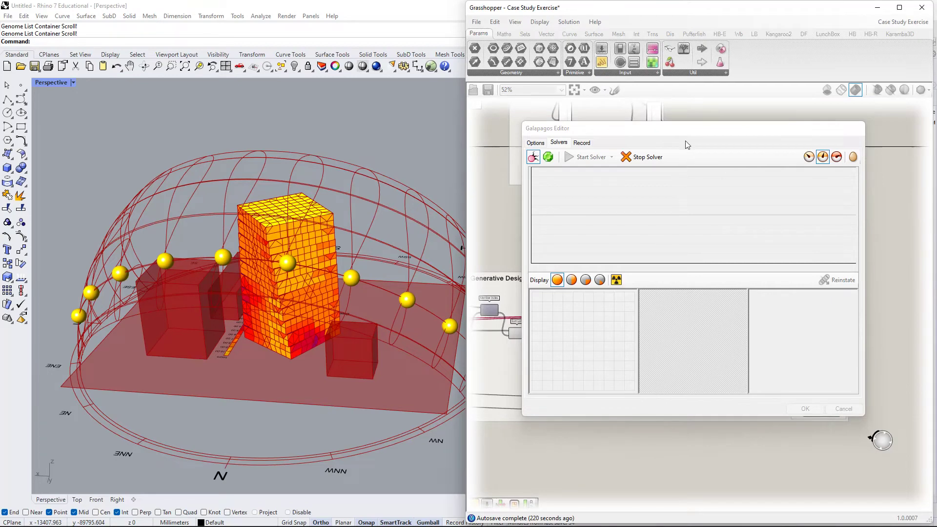
pyautogui.moveTo(730, 88); pyautogui.dragTo(759, 61)
# - Examine the Building Rotation and Floors Rotation sliders and the Design Efficiency Test components while the solver runs
pyautogui.moveTo(572, 416); pyautogui.dragTo(928, 415, button='right')
pyautogui.moveTo(517, 384); pyautogui.dragTo(804, 412, button='right')
pyautogui.moveTo(541, 408); pyautogui.dragTo(788, 349, button='right')
pyautogui.moveTo(597, 355); pyautogui.dragTo(633, 464, button='right')
pyautogui.scroll(5, 561, 401)
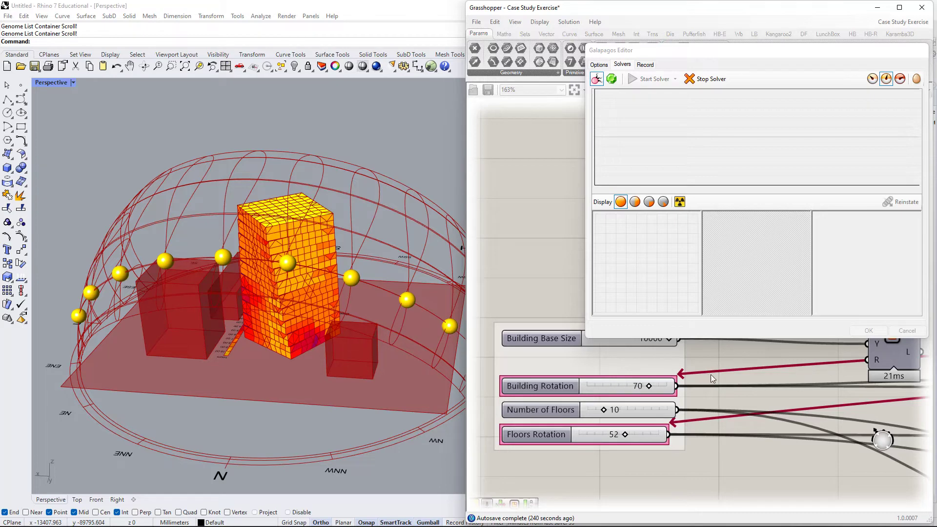
pyautogui.scroll(-5, 789, 376)
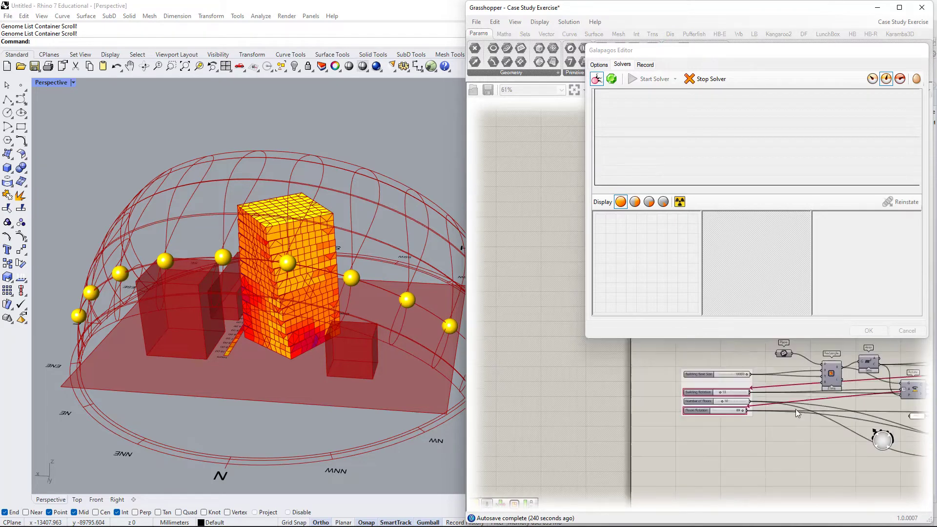
pyautogui.moveTo(908, 417); pyautogui.dragTo(500, 425, button='right')
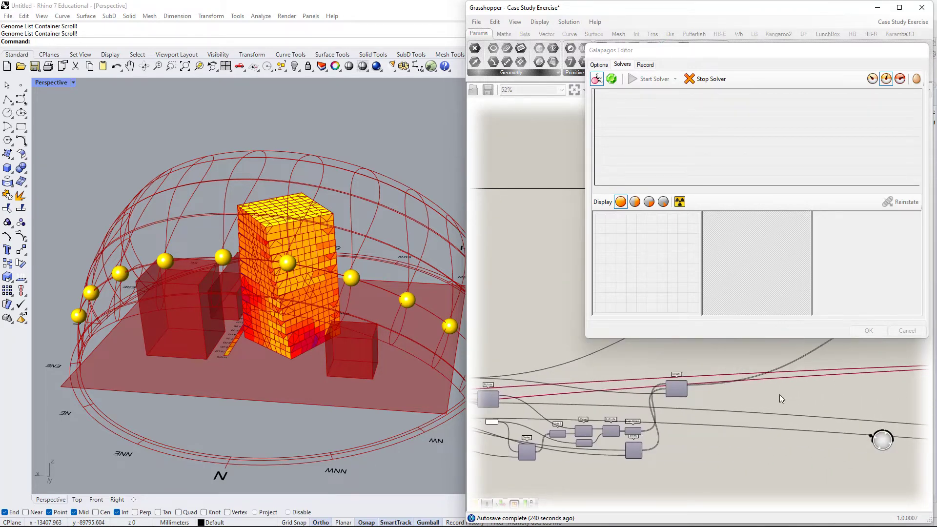
pyautogui.moveTo(921, 396); pyautogui.dragTo(495, 386, button='right')
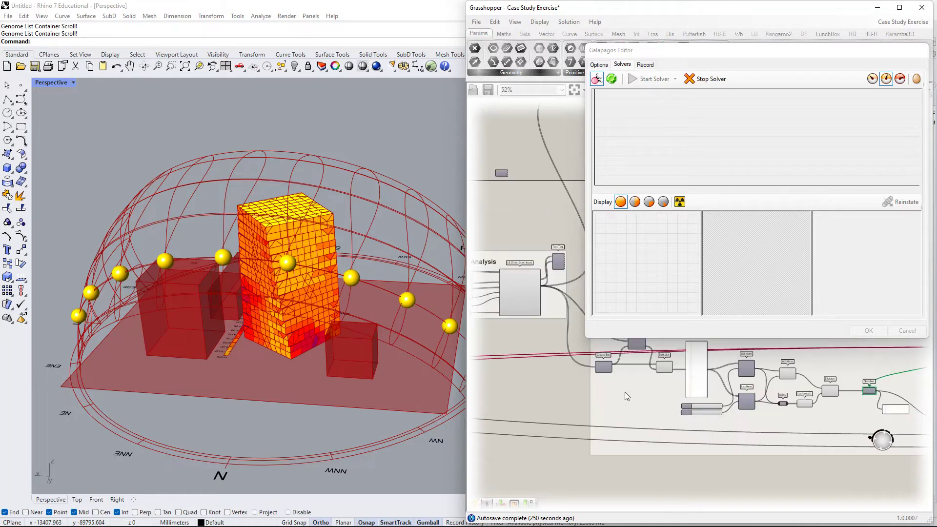
pyautogui.scroll(2, 726, 383)
pyautogui.moveTo(726, 383); pyautogui.dragTo(522, 387, button='right')
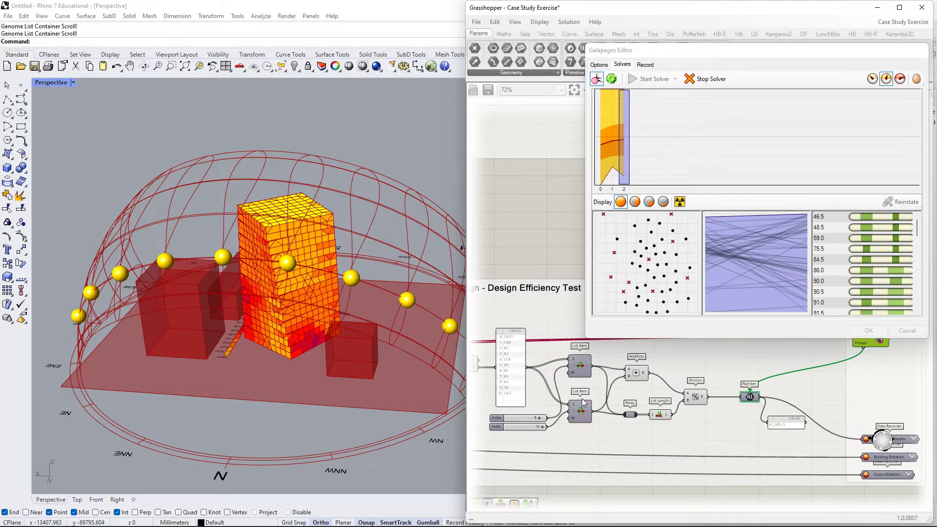
pyautogui.moveTo(652, 417)
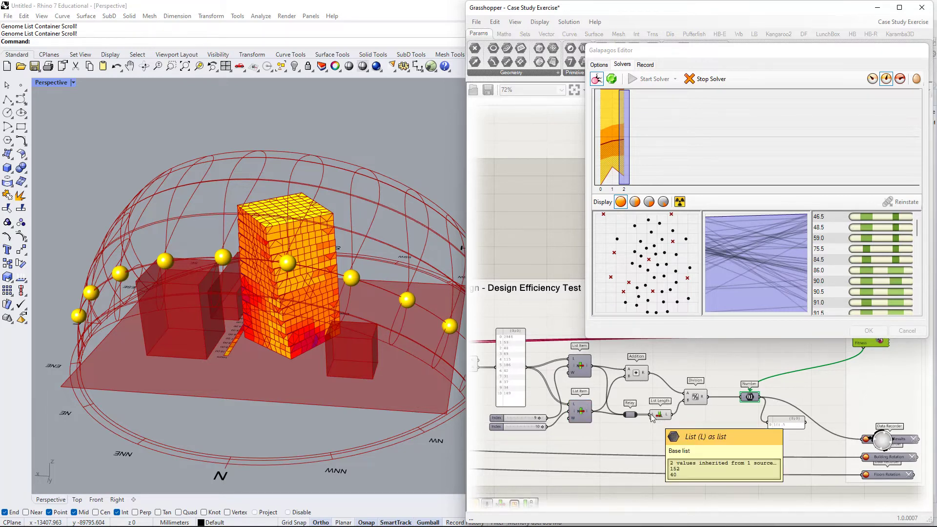
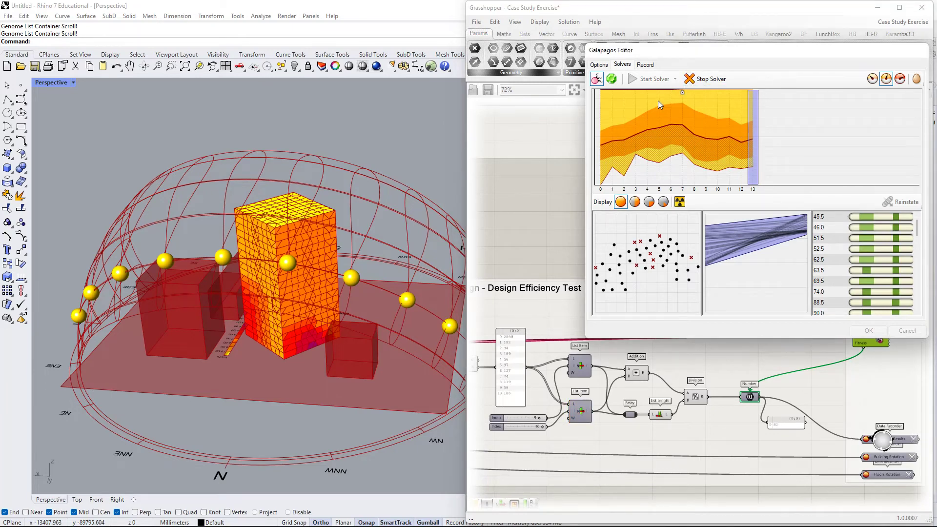
# - Inspect generations 7 and 14 in the fitness graph, and select the whole range from 0 to 14
pyautogui.click(683, 91)
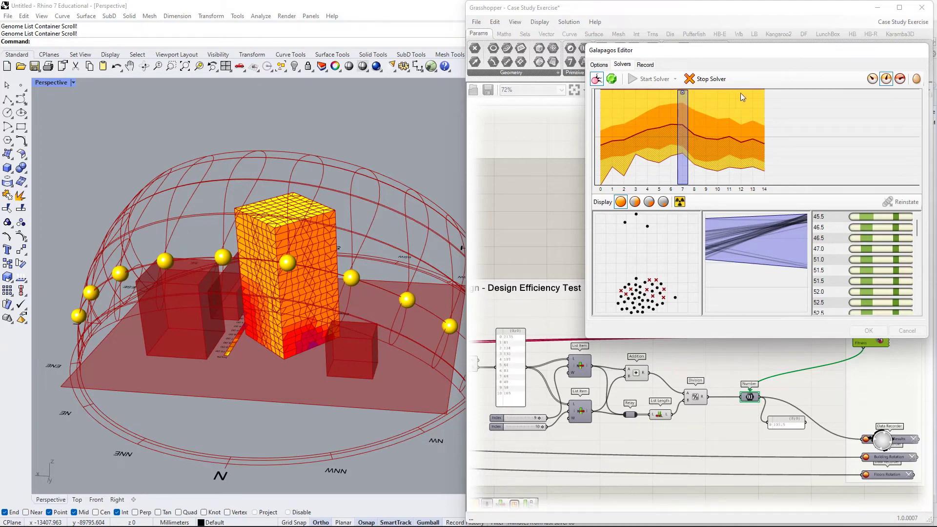
pyautogui.click(768, 101)
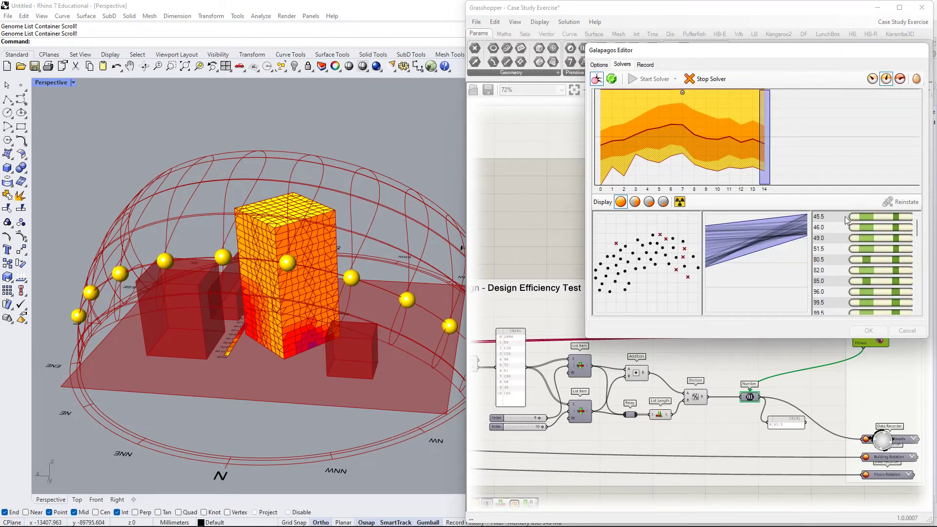
pyautogui.moveTo(748, 108); pyautogui.dragTo(595, 123)
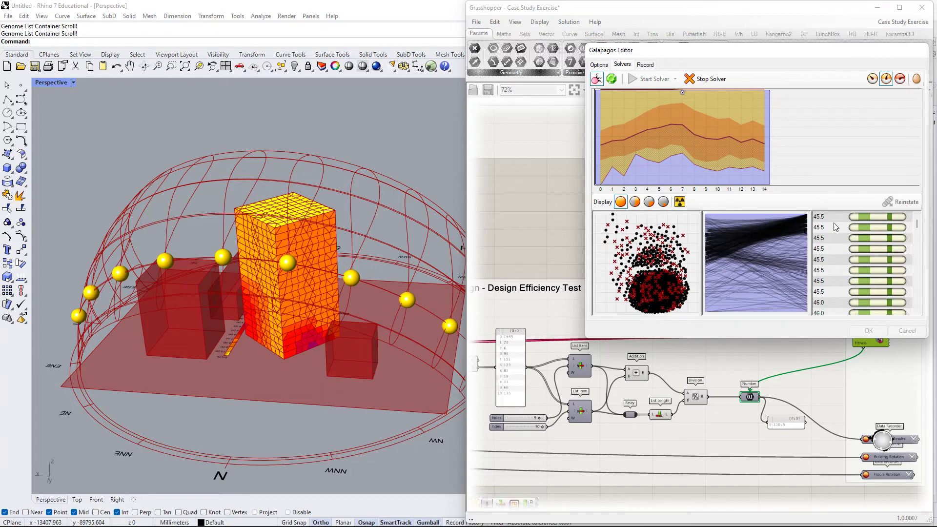
# - Compare the genomes with fitness 45.5 across generations 0 to 14, checking their gene values one by one
pyautogui.click(860, 228)
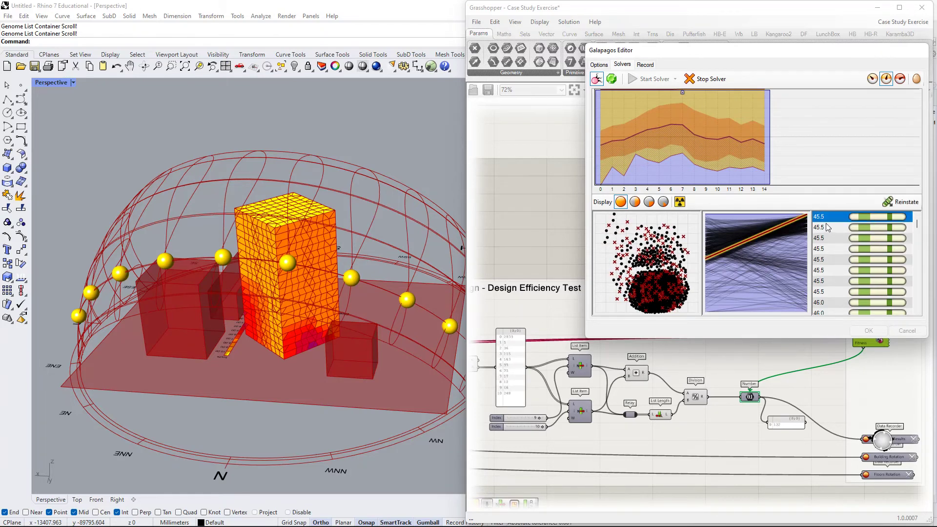
pyautogui.click(862, 238)
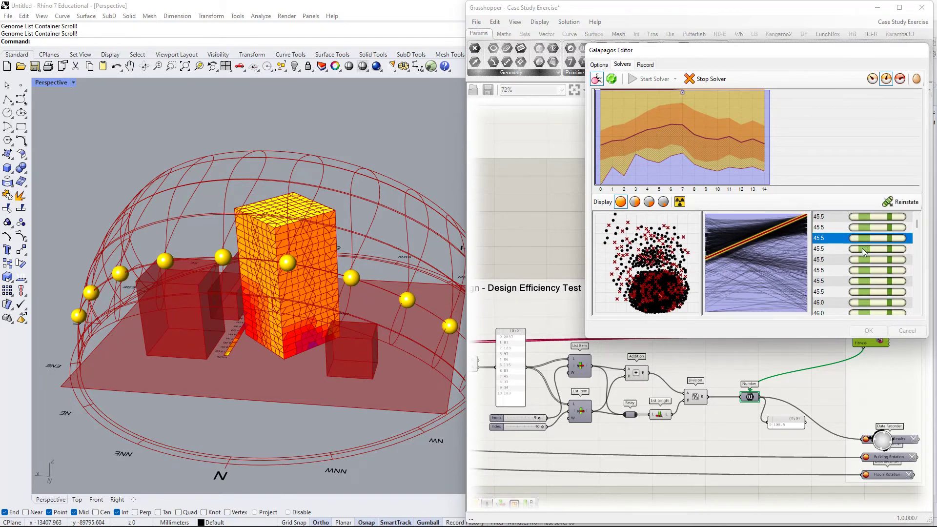
pyautogui.click(862, 251)
pyautogui.click(869, 269)
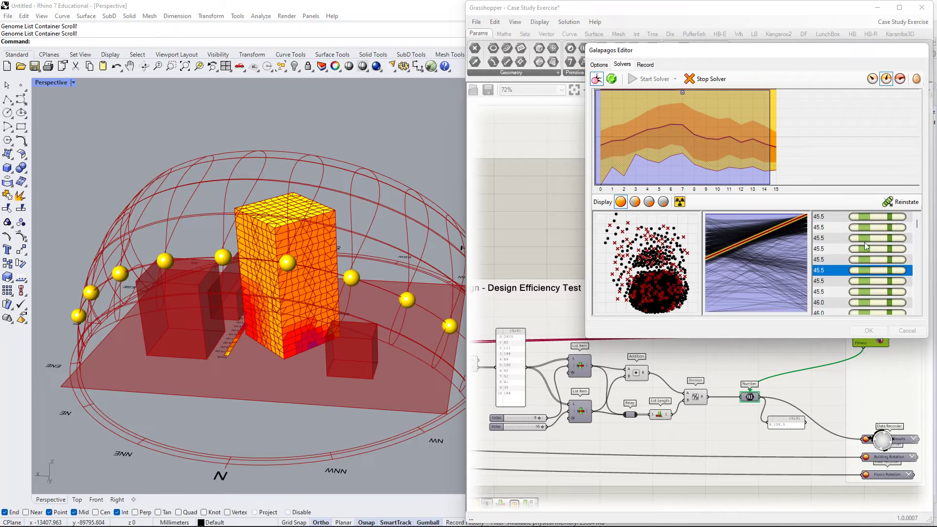
pyautogui.click(875, 264)
pyautogui.click(879, 248)
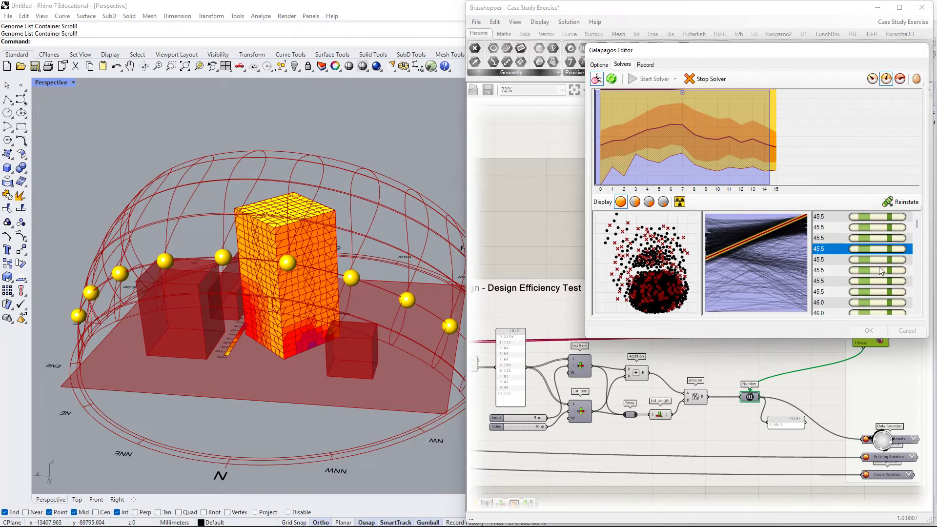
pyautogui.click(880, 268)
pyautogui.click(879, 281)
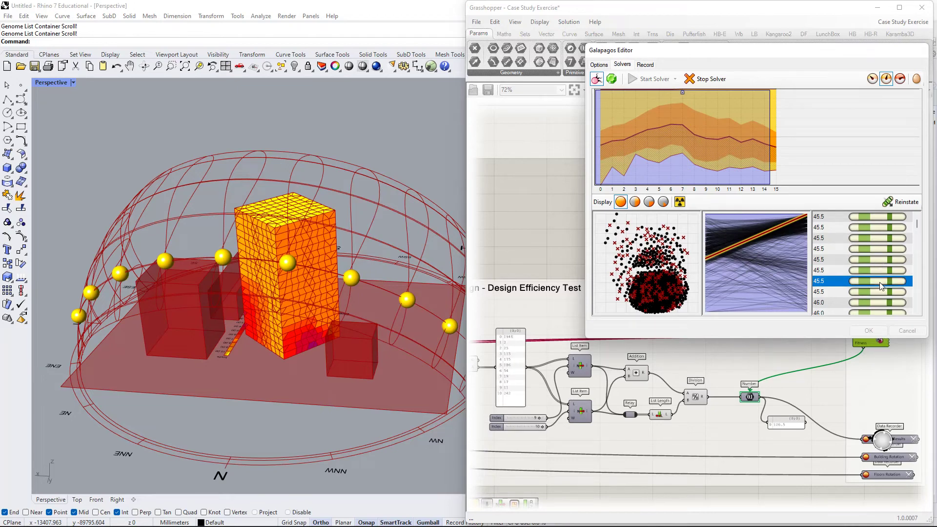
# - Try to reinstate the first and second 45.5 genomes from generations 0 to 14, and browse farther down the genome list
pyautogui.click(892, 218)
pyautogui.click(900, 209)
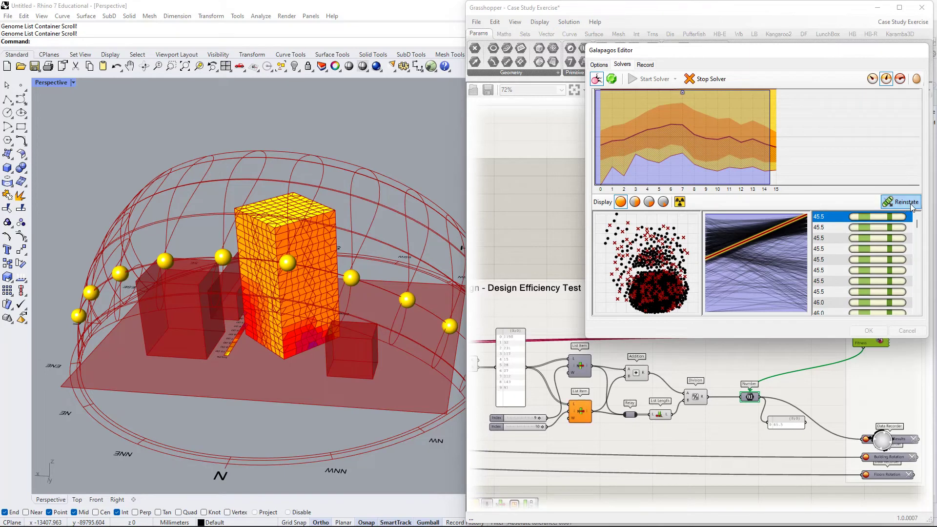
pyautogui.click(890, 229)
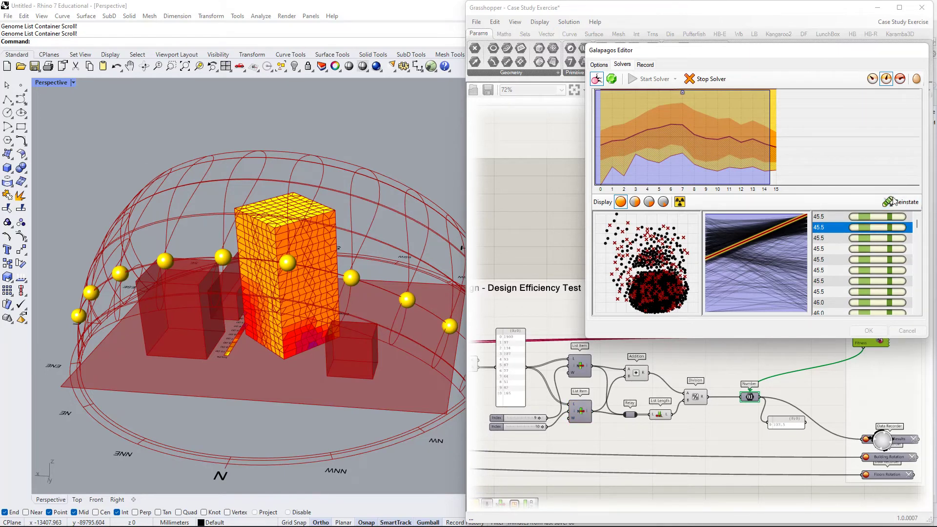
pyautogui.click(893, 202)
pyautogui.moveTo(916, 228); pyautogui.dragTo(918, 283)
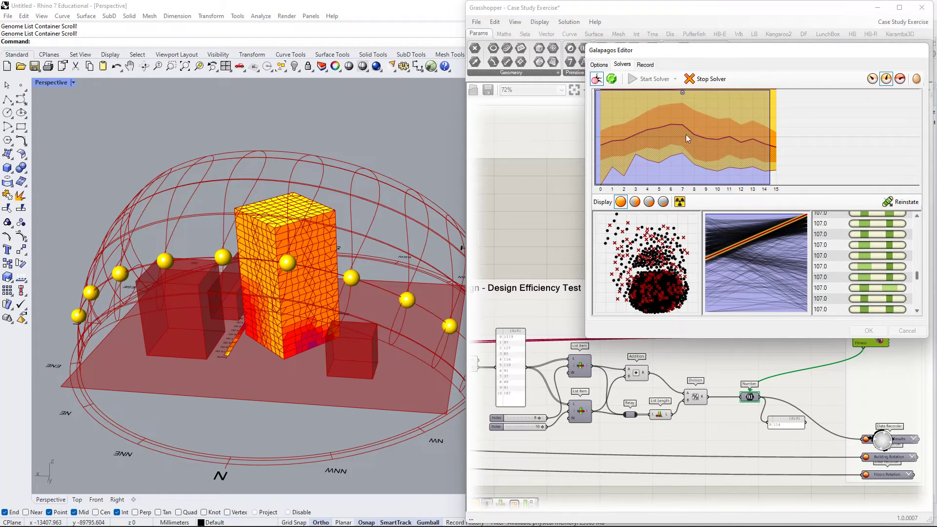
# - Try to reinstate the 45.5, both 46.0 and the 94.5 genomes of the latest generation while the solver is running
pyautogui.click(772, 133)
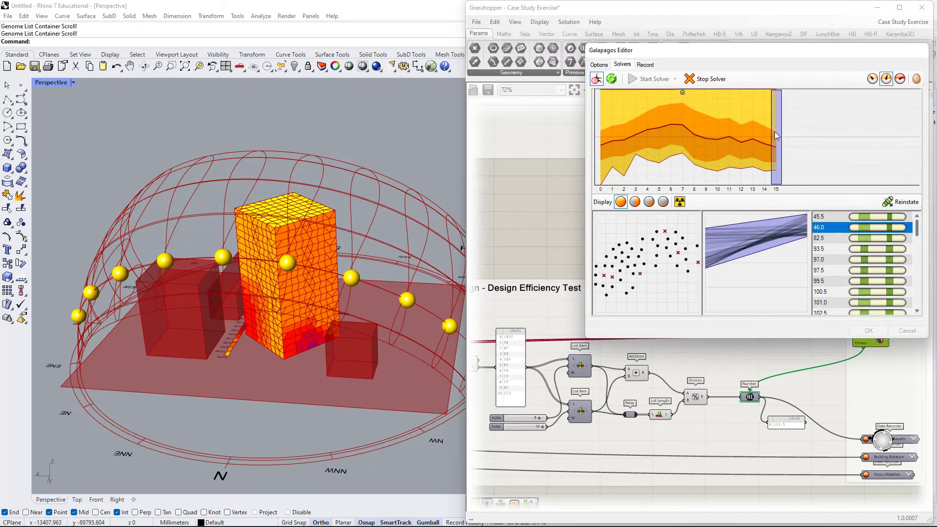
pyautogui.click(886, 217)
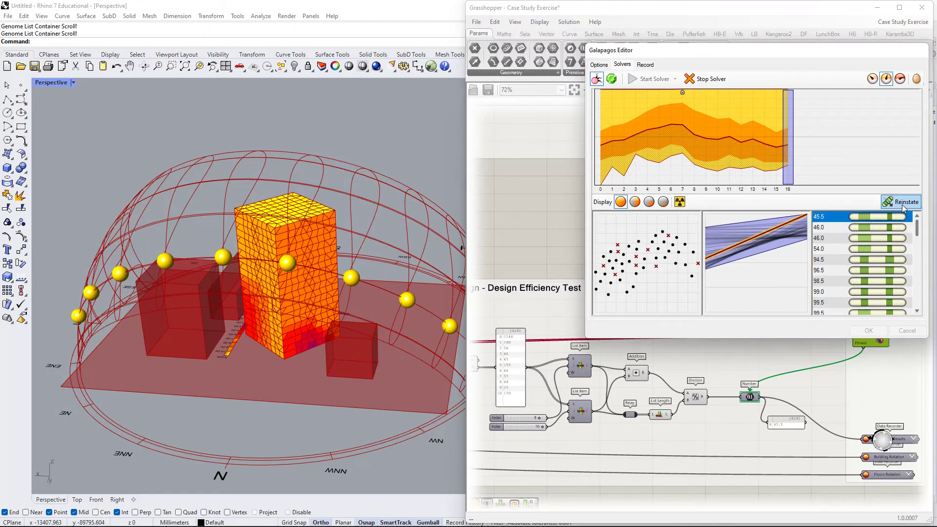
pyautogui.click(901, 204)
pyautogui.click(886, 227)
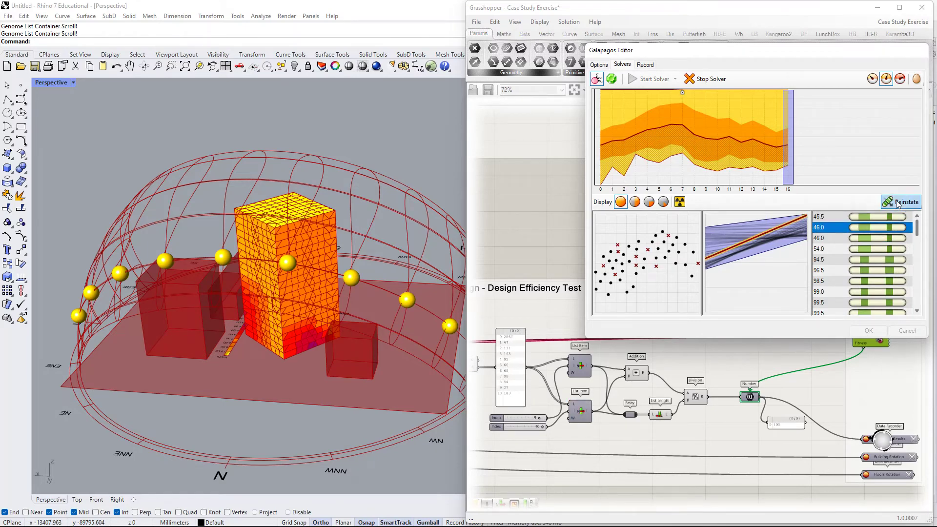
pyautogui.click(901, 204)
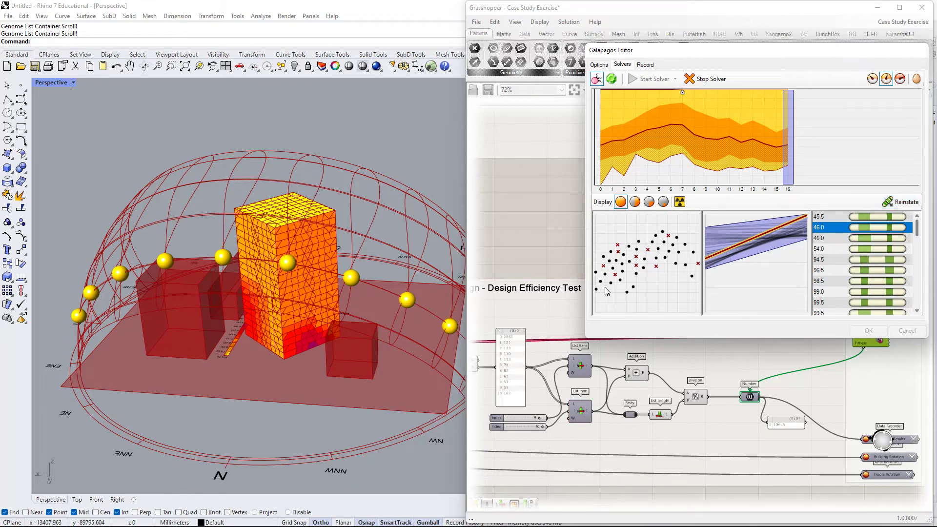
pyautogui.click(886, 238)
pyautogui.click(901, 202)
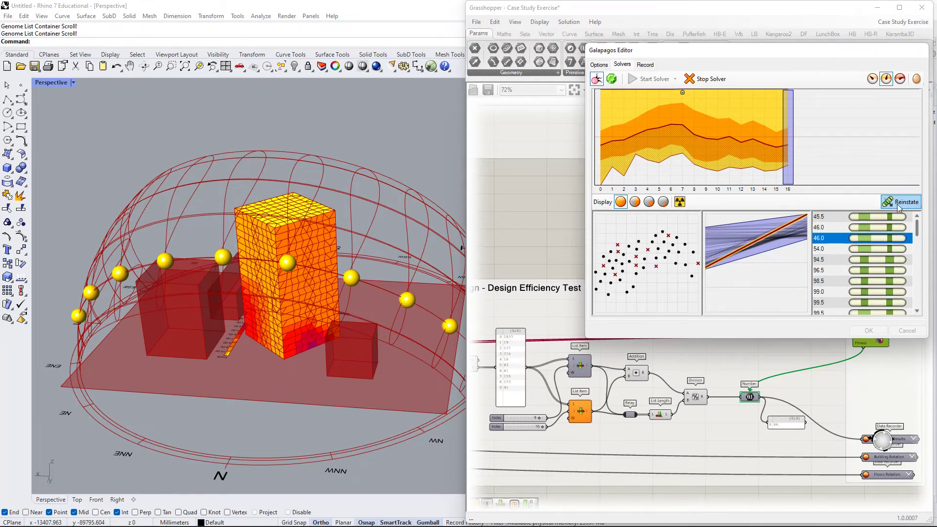
pyautogui.click(886, 259)
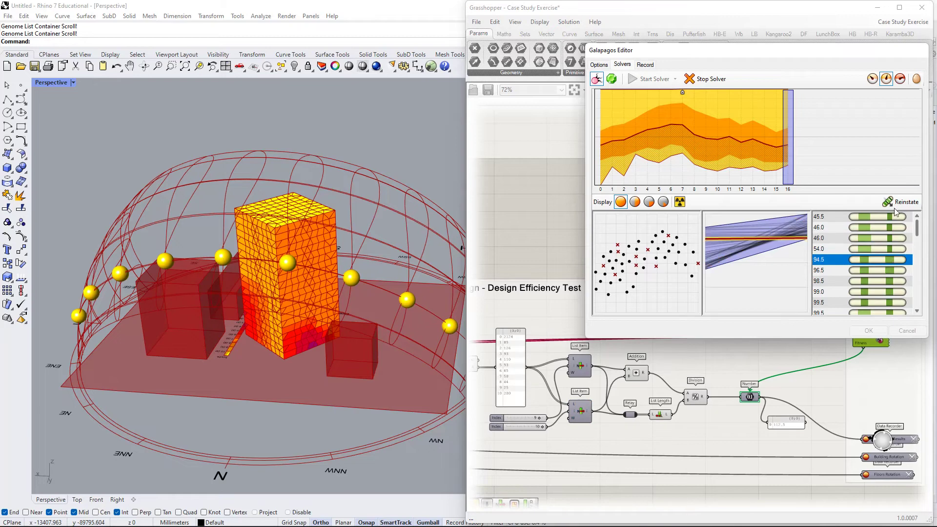
pyautogui.click(897, 204)
# - Stop the Galapagos solver to free the Rhino viewport for inspecting the tower
pyautogui.moveTo(244, 318); pyautogui.dragTo(302, 308, button='right')
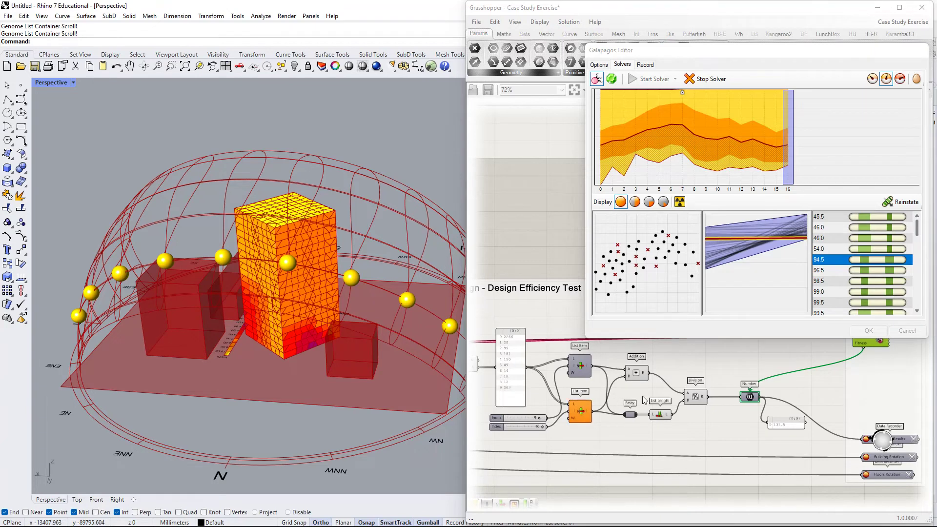
pyautogui.click(713, 83)
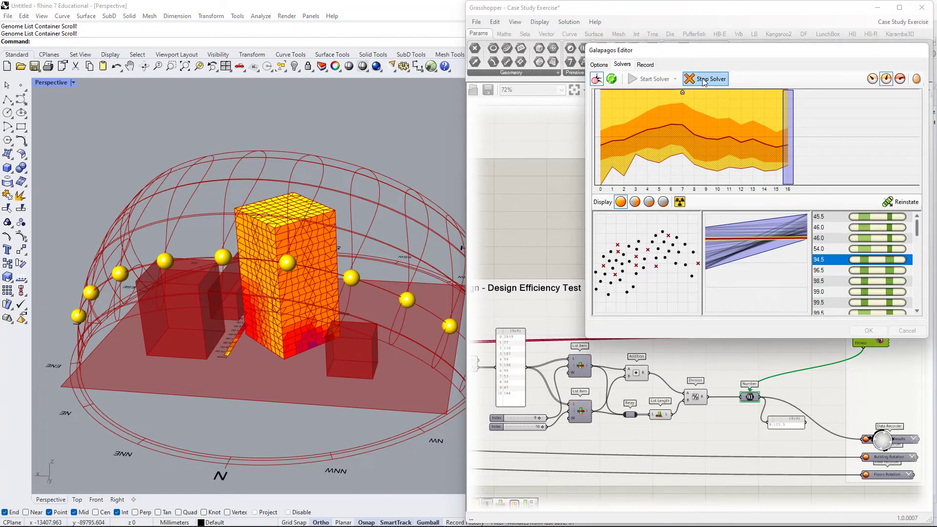
pyautogui.moveTo(358, 141); pyautogui.dragTo(394, 202, button='right')
pyautogui.keyDown('shift'); pyautogui.moveTo(397, 322); pyautogui.dragTo(328, 273, button='right'); pyautogui.keyUp('shift')
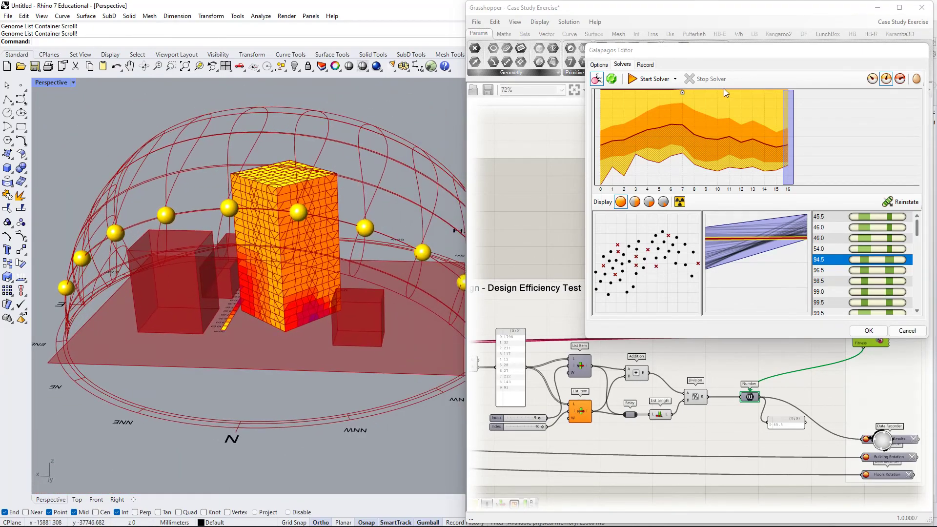
# - Compare the best genomes of generation 16 and reinstate the second genome with fitness 46.0
pyautogui.click(846, 231)
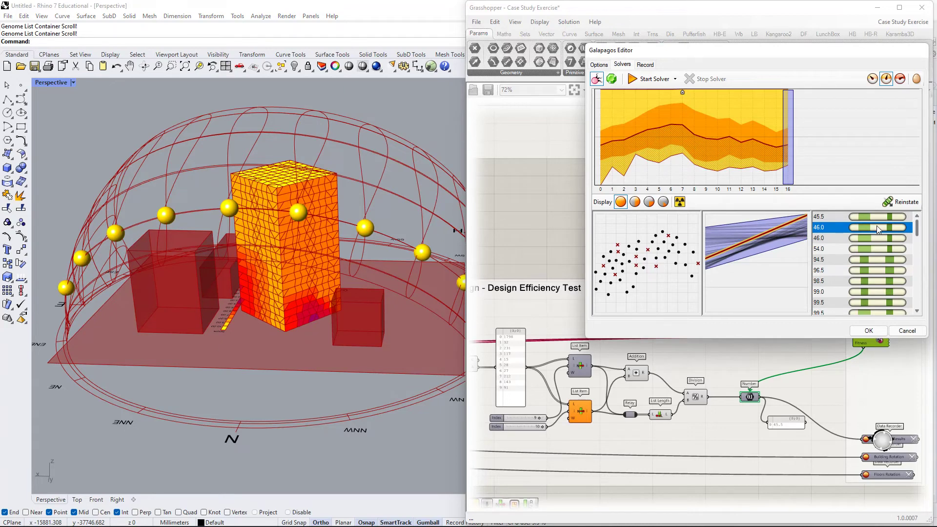
pyautogui.click(877, 218)
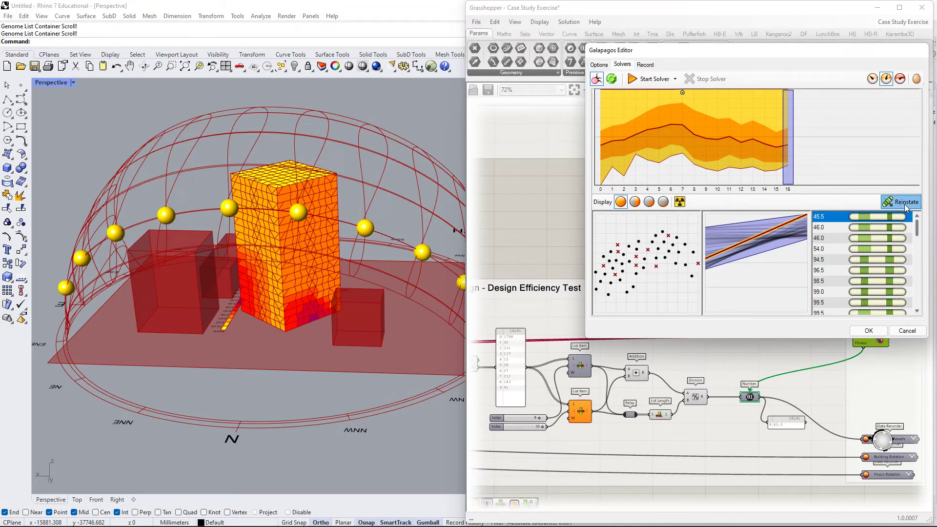
pyautogui.click(885, 237)
pyautogui.click(907, 203)
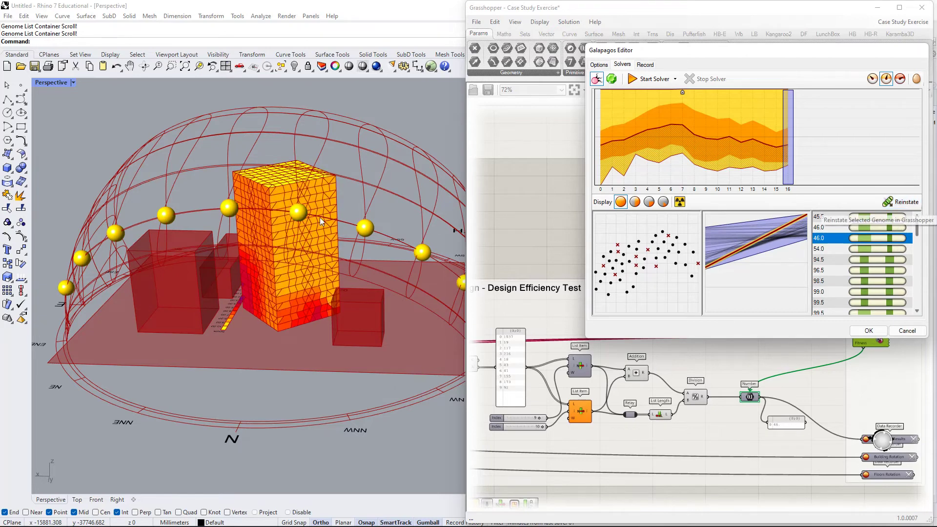
pyautogui.scroll(5, 320, 218)
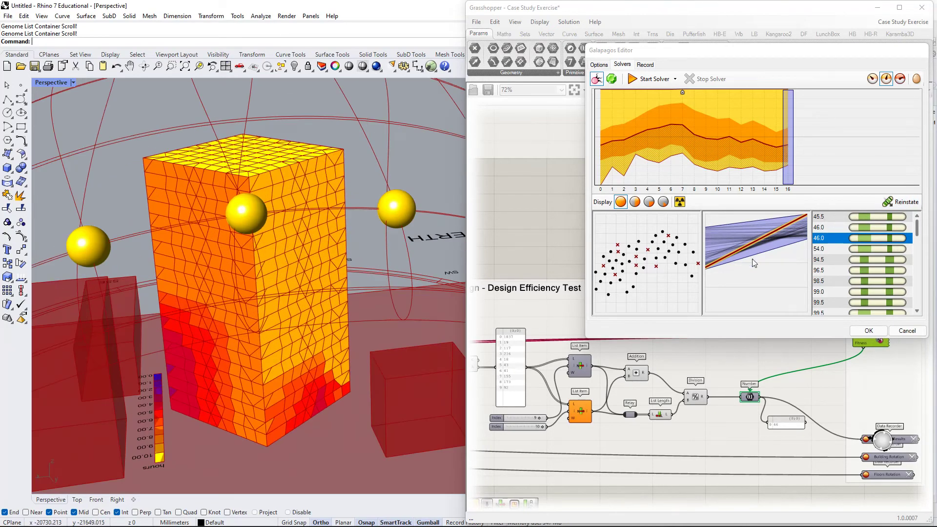
# - Reinstate the first and second 46.0 genomes of generation 16 and compare the two resulting towers from different angles
pyautogui.click(873, 227)
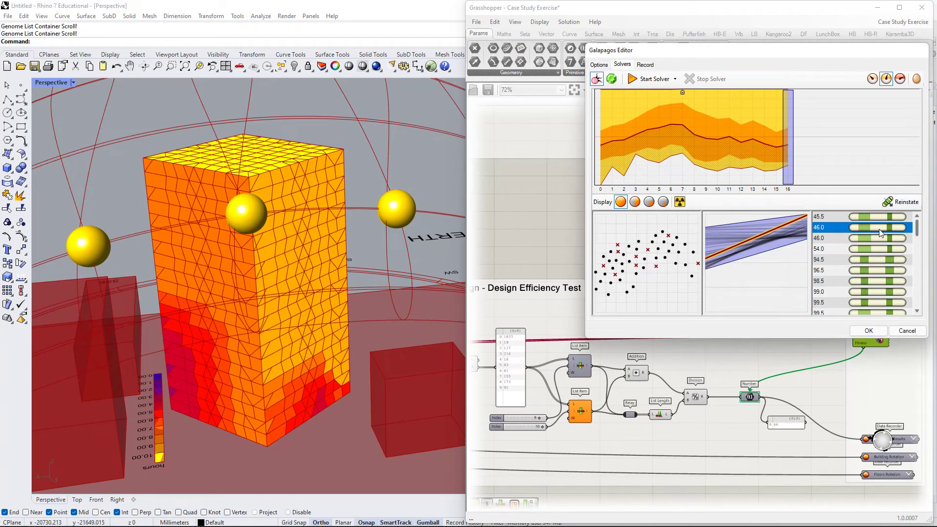
pyautogui.click(901, 205)
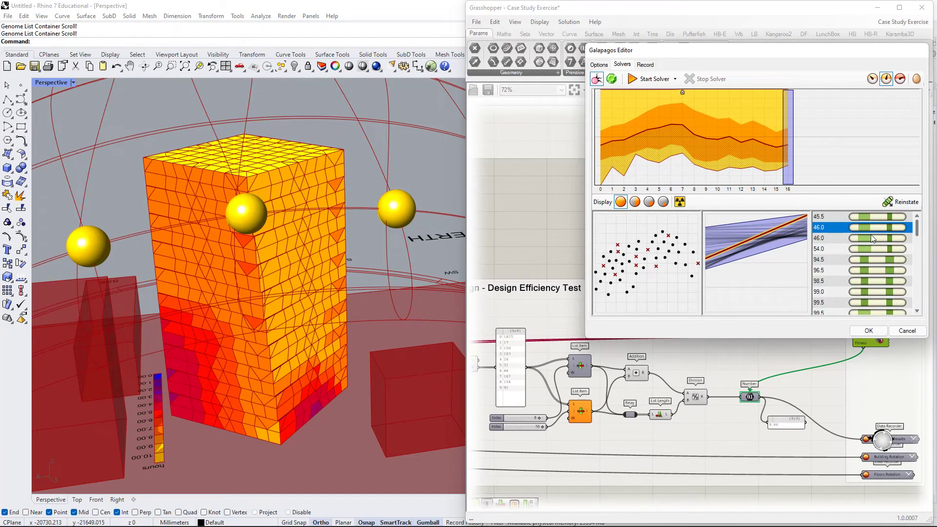
pyautogui.scroll(-2, 253, 250)
pyautogui.moveTo(253, 250); pyautogui.dragTo(298, 218, button='right')
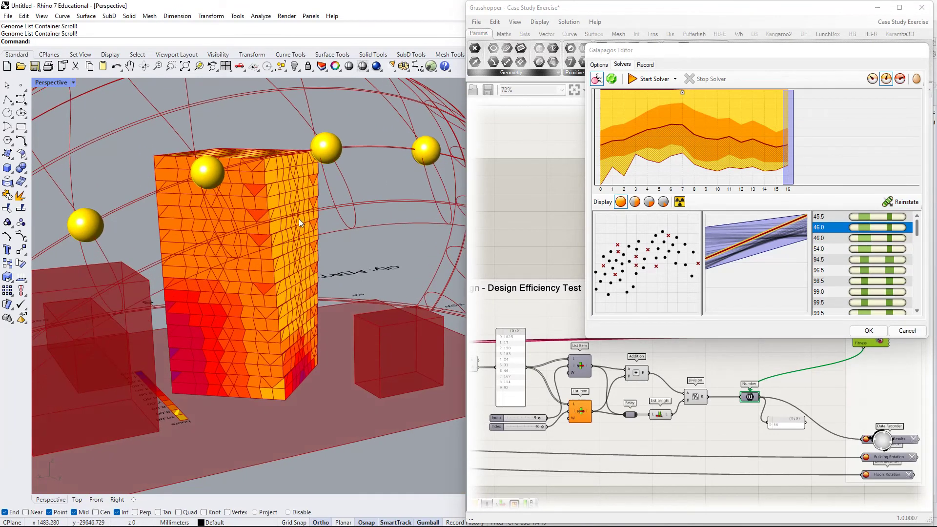
pyautogui.click(889, 238)
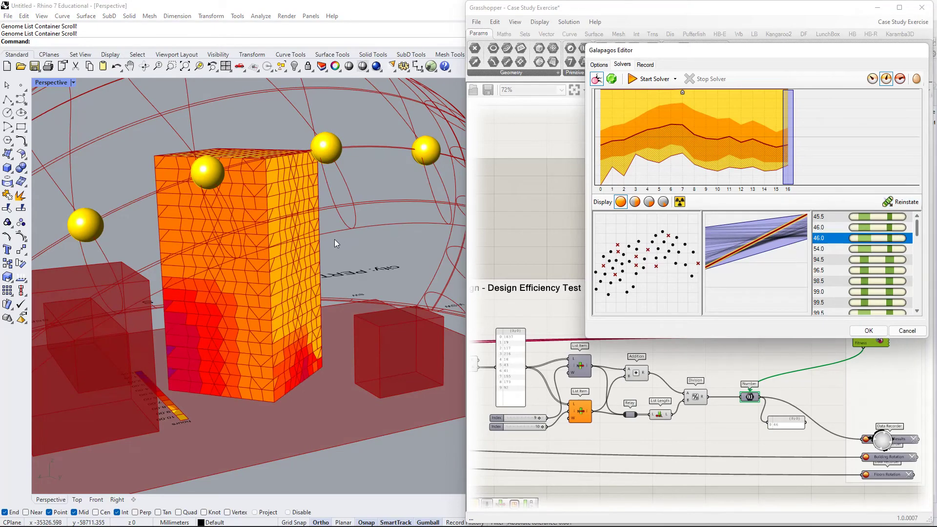
pyautogui.moveTo(334, 239); pyautogui.dragTo(364, 224, button='right')
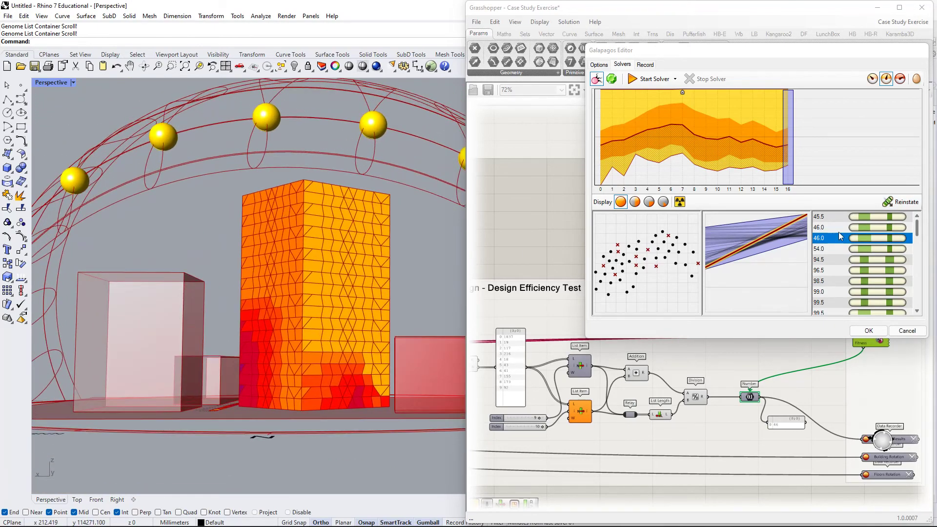
# - Bring back the first 46.0 genome, inspect its facades up close, and reinstate the second 46.0 genome to check the same facades
pyautogui.click(862, 226)
pyautogui.click(905, 203)
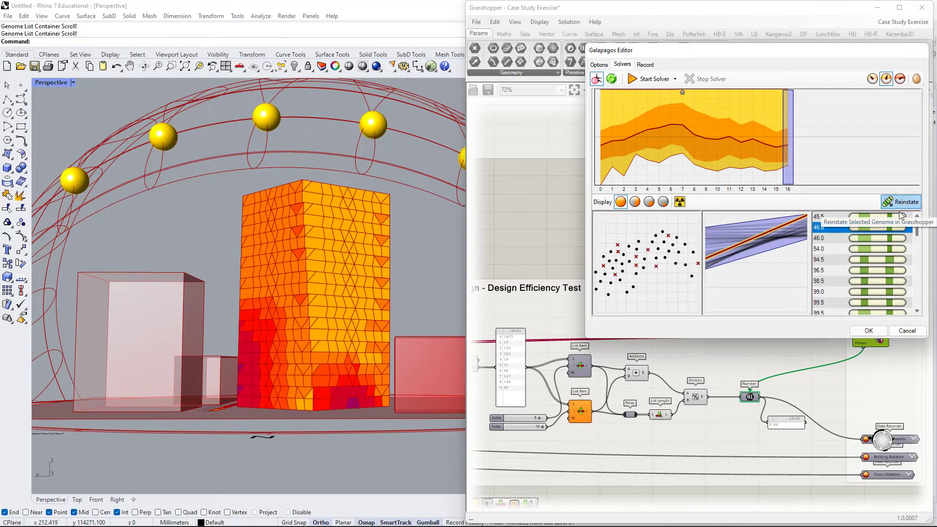
pyautogui.moveTo(235, 318); pyautogui.dragTo(178, 240, button='right')
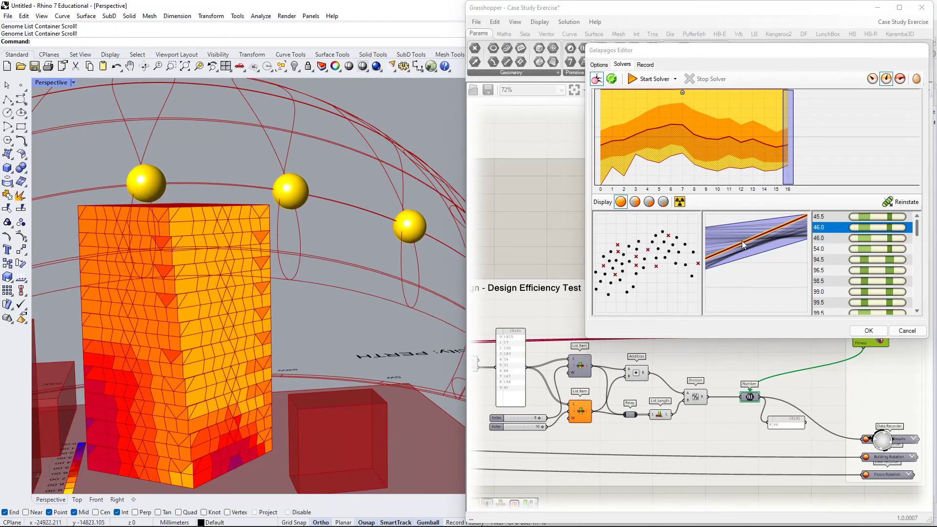
pyautogui.click(877, 241)
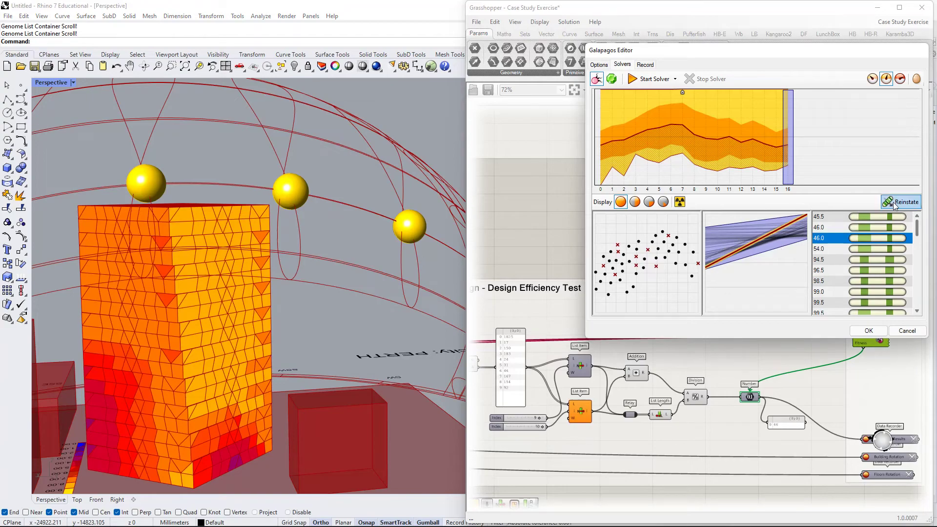
pyautogui.moveTo(330, 321); pyautogui.dragTo(249, 266, button='right')
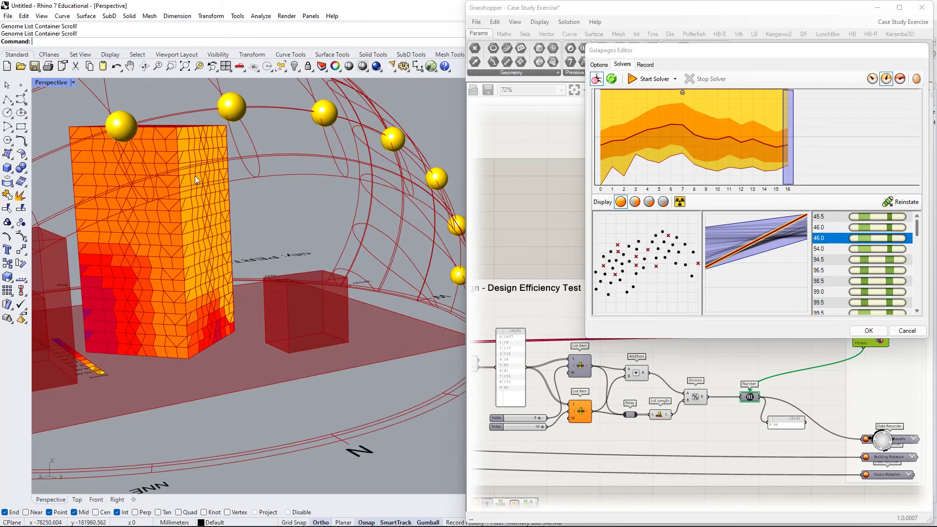
pyautogui.moveTo(177, 151); pyautogui.dragTo(239, 188, button='right')
# - Reinstate the first 46.0 genome again and inspect the tower from its opposite side
pyautogui.click(883, 225)
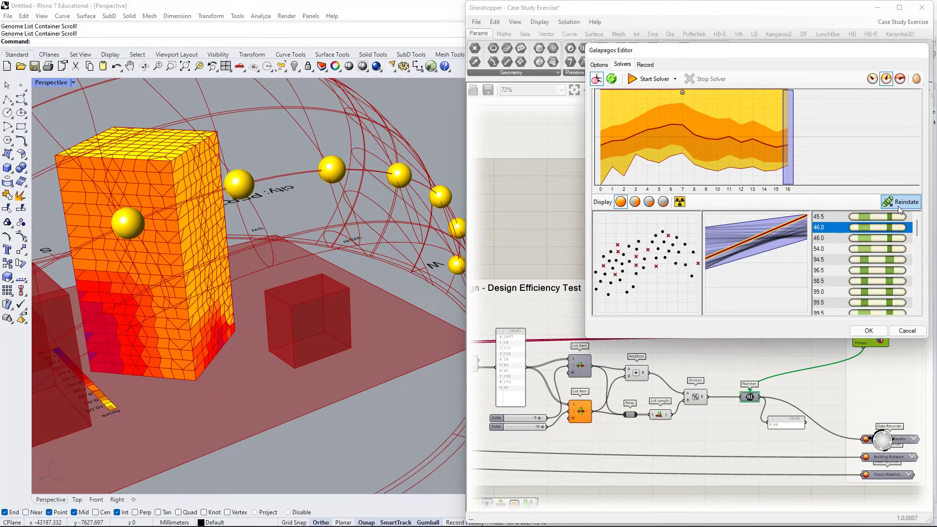
pyautogui.click(898, 204)
pyautogui.moveTo(280, 272); pyautogui.dragTo(246, 248, button='right')
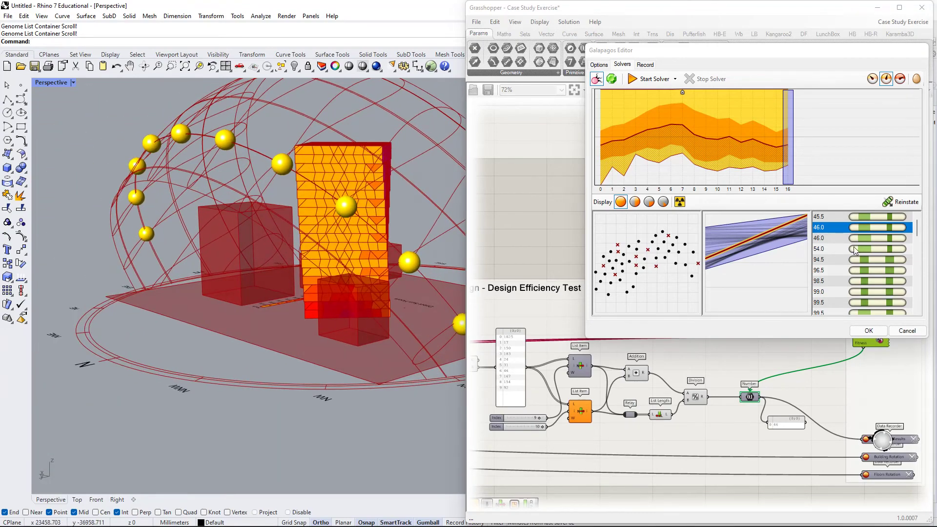
pyautogui.moveTo(317, 212); pyautogui.dragTo(278, 215, button='right')
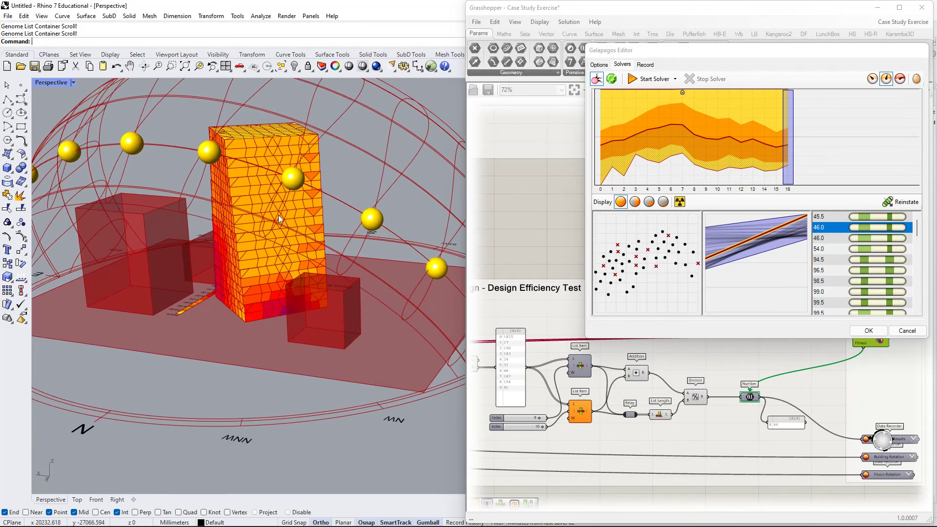
# - Reinstate the second 46.0 genome and the 54.0 genome, and inspect the 54.0 tower
pyautogui.click(902, 241)
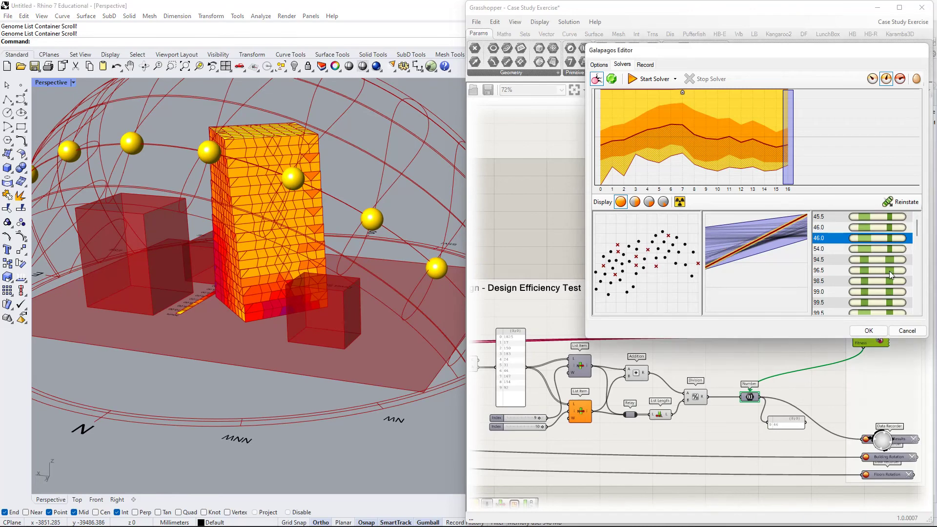
pyautogui.click(905, 206)
pyautogui.click(898, 250)
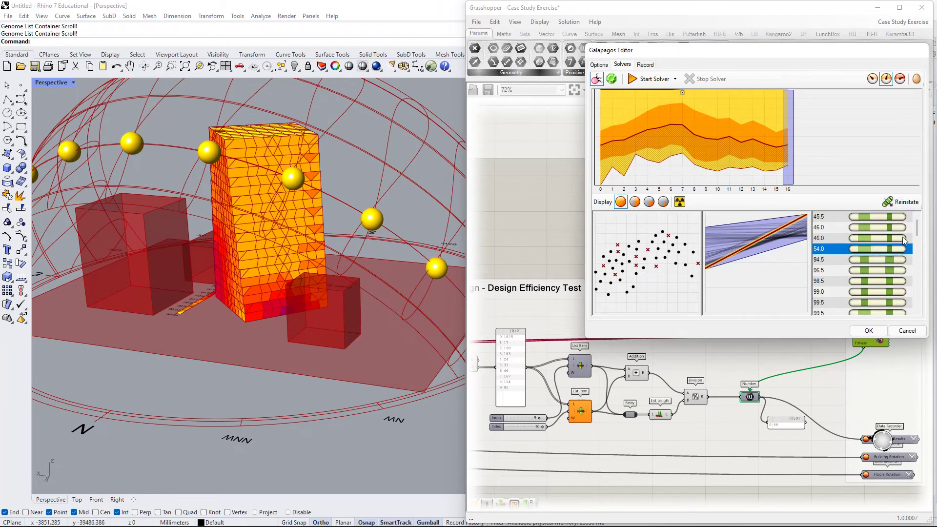
pyautogui.click(910, 202)
pyautogui.moveTo(361, 253); pyautogui.dragTo(447, 265, button='right')
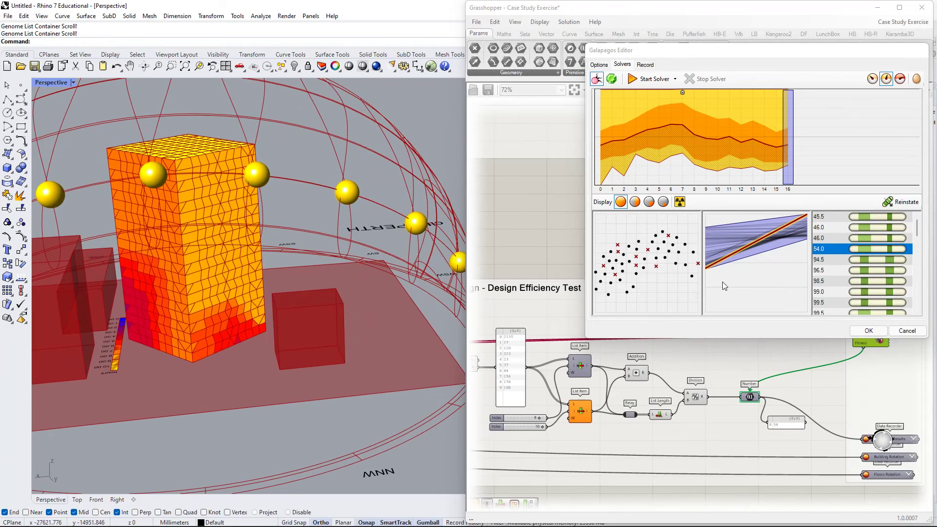
# - Reinstate the 94.5 and 96.5 genomes one after the other and compare their twisted floor arrangements
pyautogui.click(897, 259)
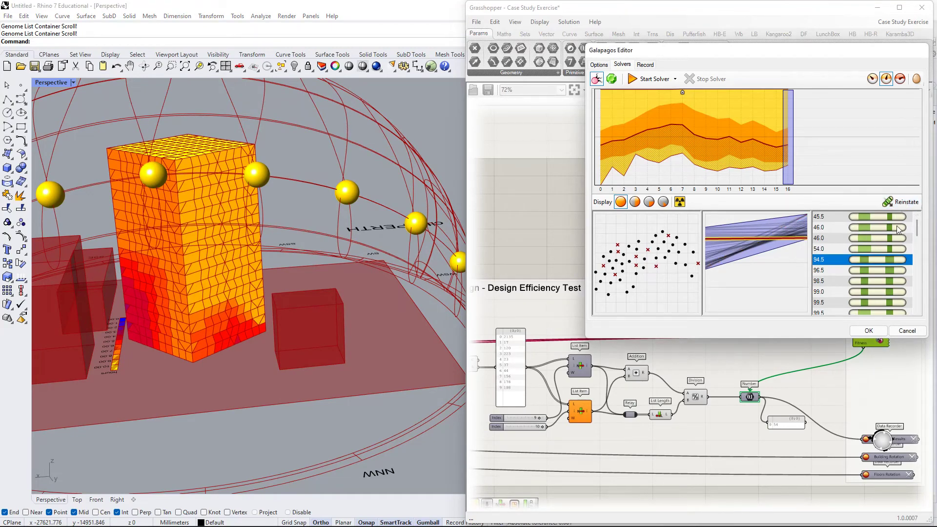
pyautogui.click(902, 207)
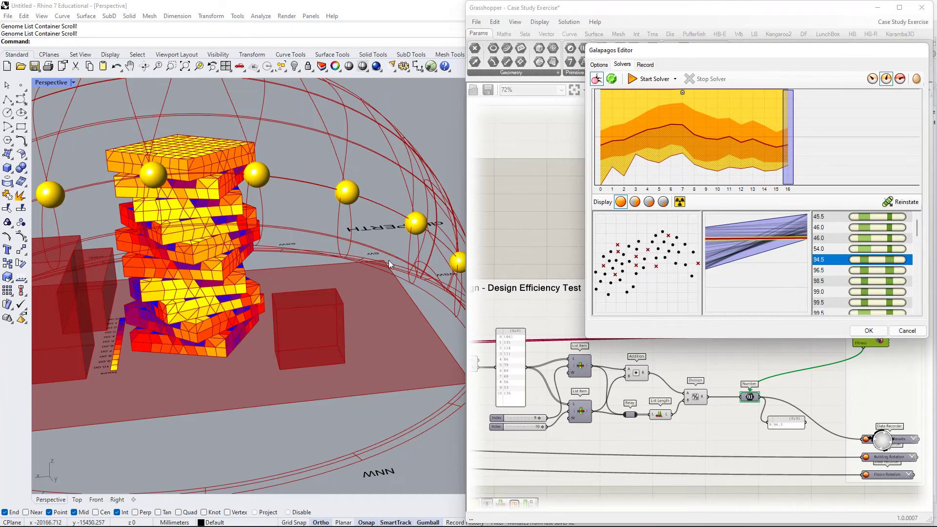
pyautogui.moveTo(359, 268); pyautogui.dragTo(444, 249, button='right')
pyautogui.click(878, 269)
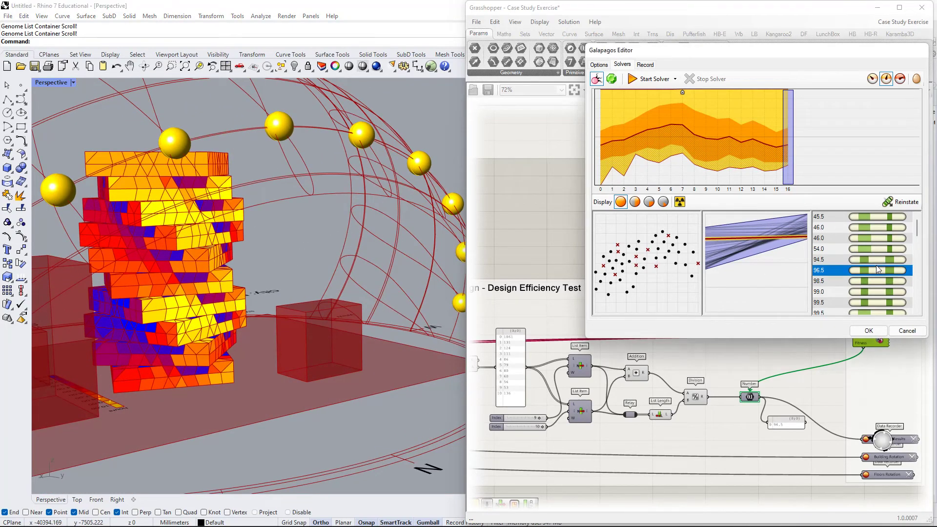
pyautogui.click(903, 203)
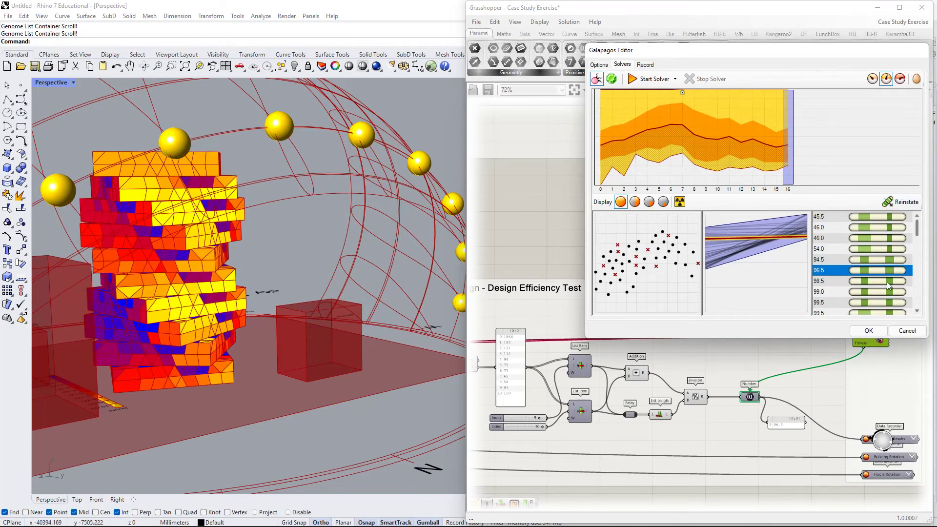
# - Reinstate the 98.5 genome and inspect the twisted tower from all around and from above
pyautogui.click(889, 281)
pyautogui.click(905, 203)
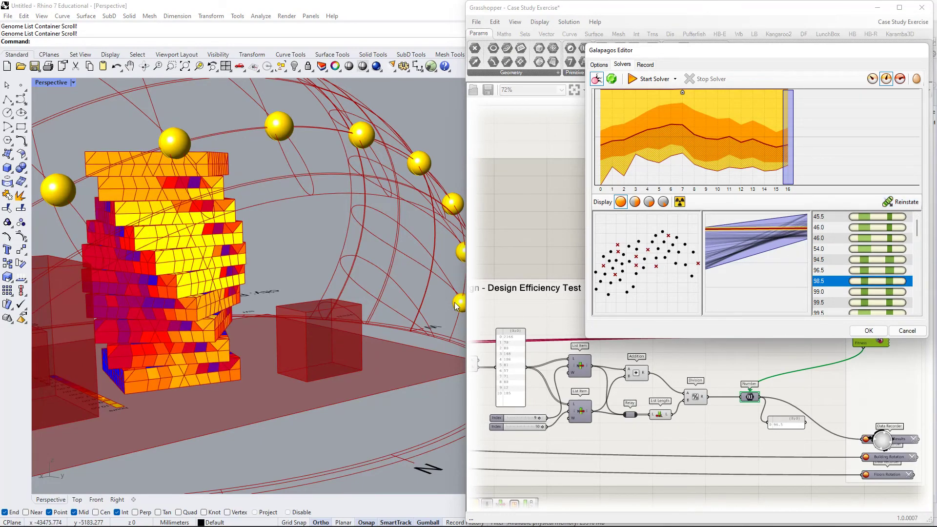
pyautogui.moveTo(454, 302); pyautogui.dragTo(166, 353, button='right')
pyautogui.moveTo(254, 281); pyautogui.dragTo(218, 322, button='right')
pyautogui.moveTo(369, 280); pyautogui.dragTo(277, 316, button='right')
# - Extend the genome list to generations 3 to 16, reinstate the 55.5 genome, and inspect its tower
pyautogui.scroll(-10, 841, 293)
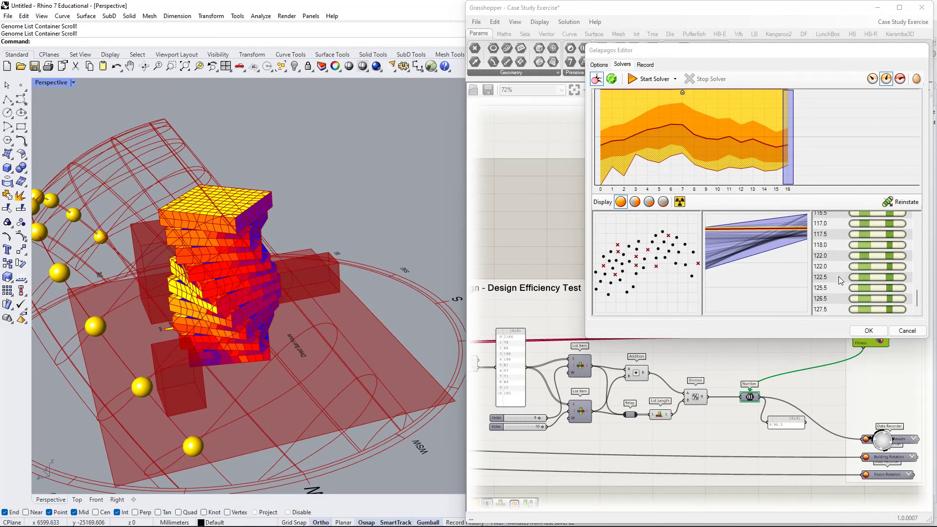
pyautogui.moveTo(795, 144); pyautogui.dragTo(631, 145)
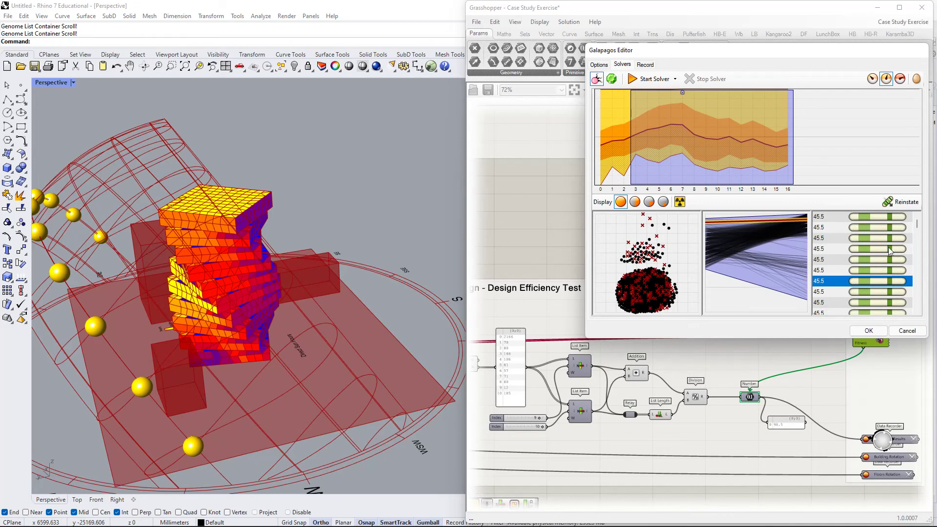
pyautogui.click(895, 219)
pyautogui.moveTo(918, 222); pyautogui.dragTo(918, 232)
pyautogui.click(900, 243)
pyautogui.click(906, 202)
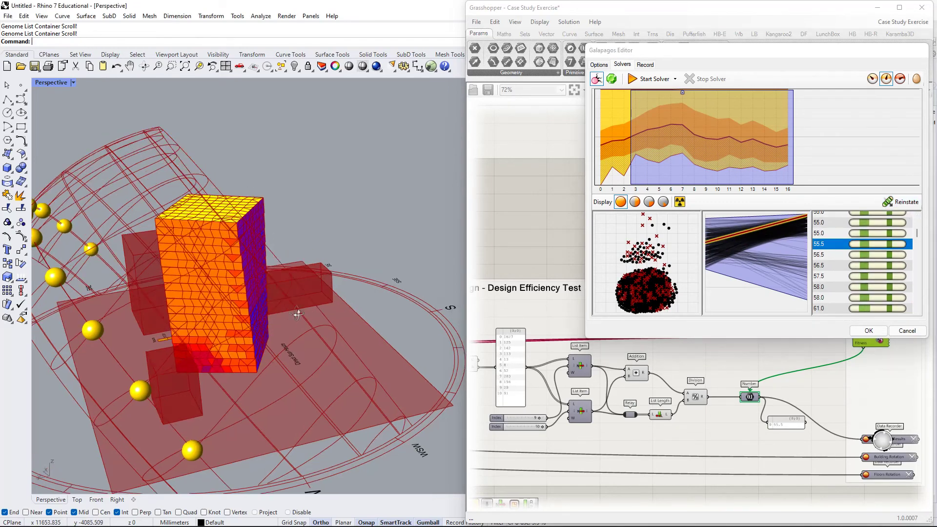
pyautogui.scroll(5, 210, 325)
pyautogui.moveTo(209, 325); pyautogui.dragTo(253, 351, button='right')
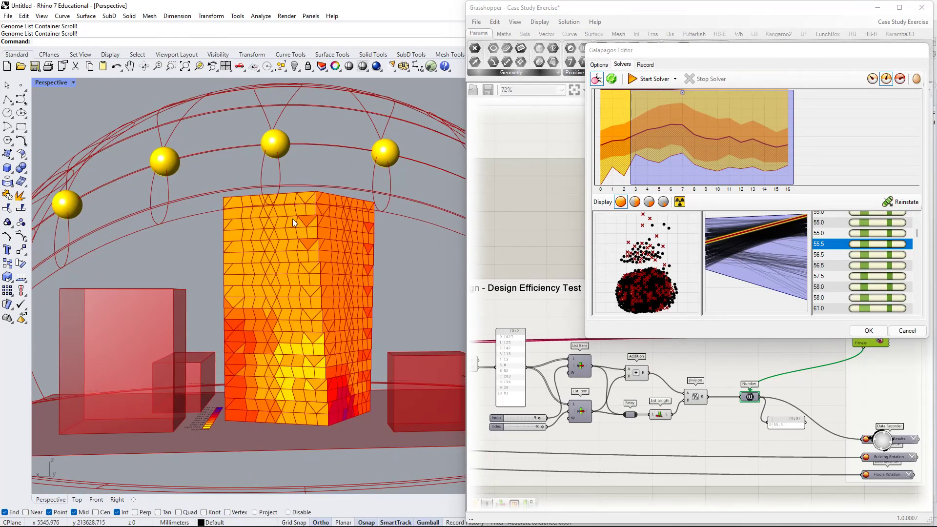
# - Reinstate the first 64.5 genome from generations 3 to 16 and inspect the stepped tower from several sides
pyautogui.scroll(5, 878, 257)
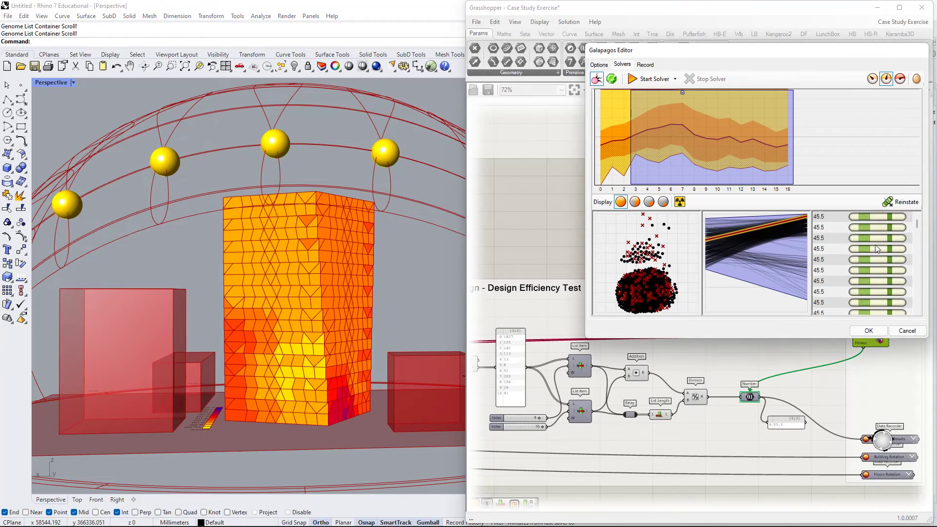
pyautogui.scroll(-6, 880, 253)
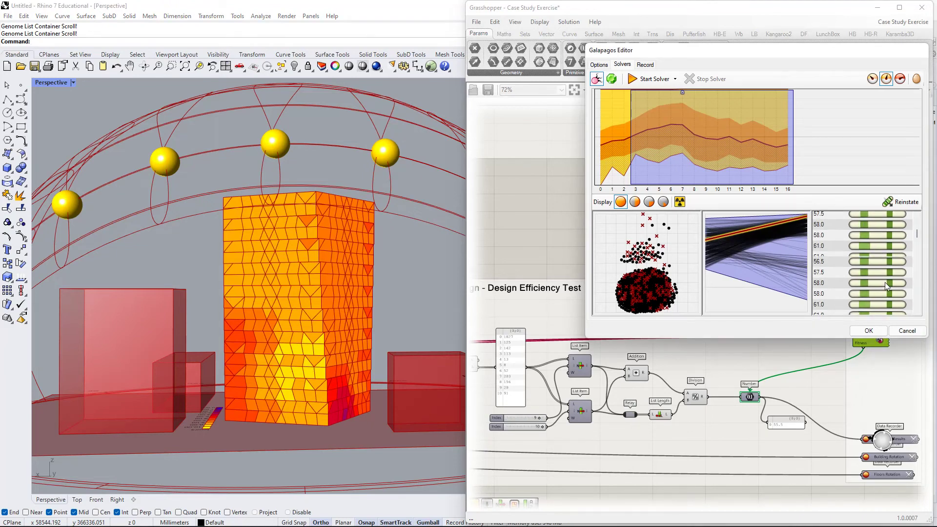
pyautogui.click(885, 282)
pyautogui.click(900, 201)
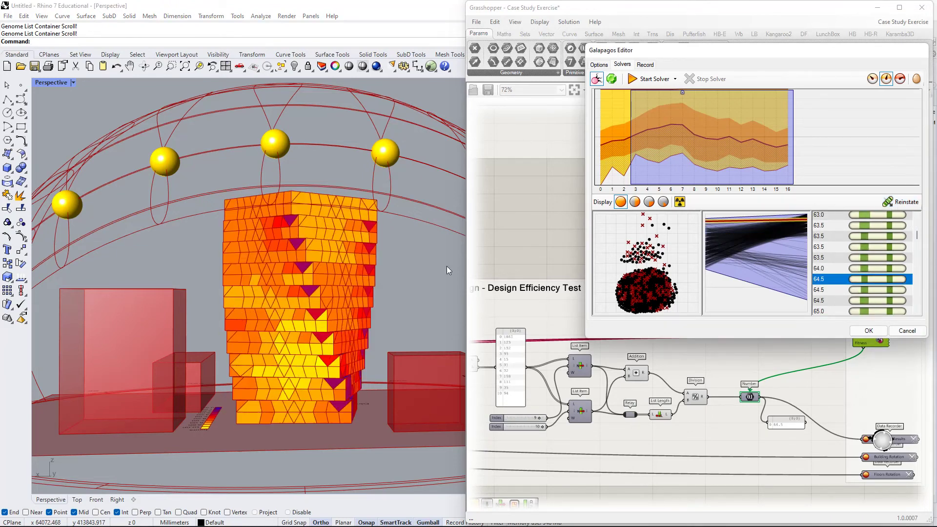
pyautogui.moveTo(327, 274); pyautogui.dragTo(168, 290, button='right')
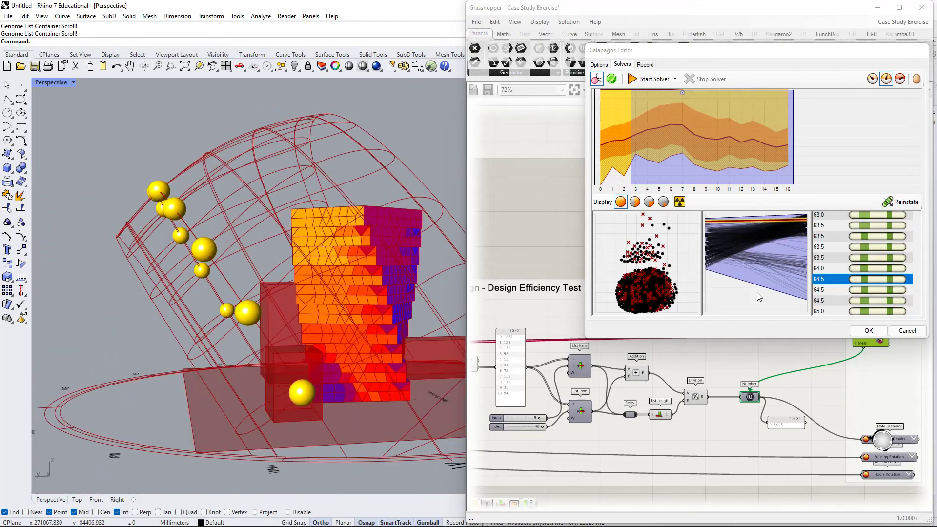
pyautogui.moveTo(429, 258); pyautogui.dragTo(285, 248, button='right')
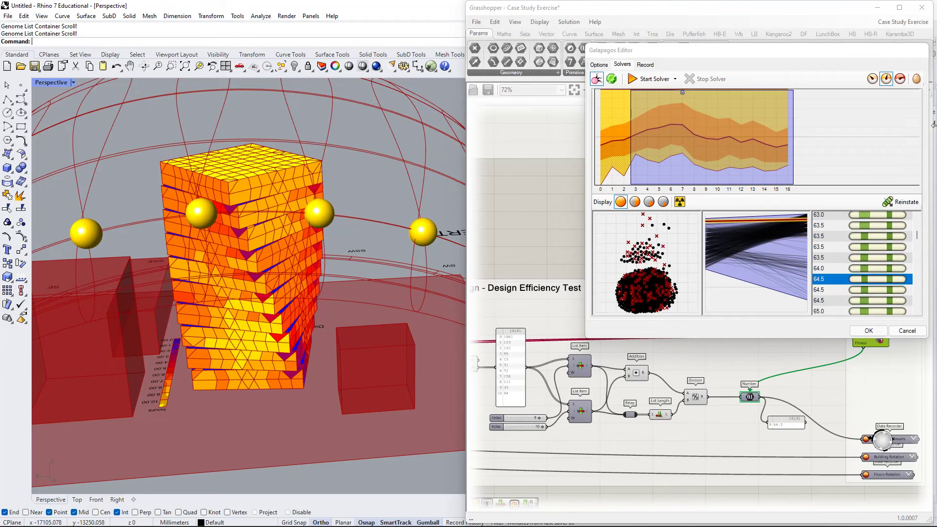
# - Accept and close the Galapagos Editor, and move the Optimized Results and Building Rotation recorders upward to space them apart
pyautogui.click(879, 331)
pyautogui.moveTo(875, 370); pyautogui.dragTo(759, 297, button='right')
pyautogui.scroll(3, 782, 389)
pyautogui.moveTo(870, 402); pyautogui.dragTo(800, 356, button='right')
pyautogui.scroll(3, 679, 301)
pyautogui.moveTo(690, 301); pyautogui.dragTo(706, 237)
pyautogui.moveTo(710, 344); pyautogui.dragTo(712, 302)
pyautogui.moveTo(828, 295); pyautogui.dragTo(789, 282, button='right')
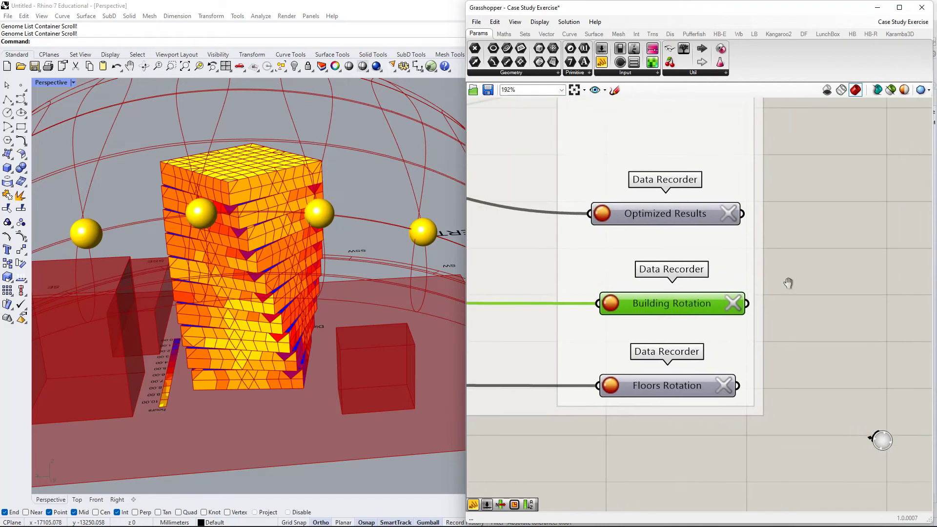
# - Add a Data Recorder component beside the existing recorders as a trial and delete it again
pyautogui.doubleClick(811, 282)
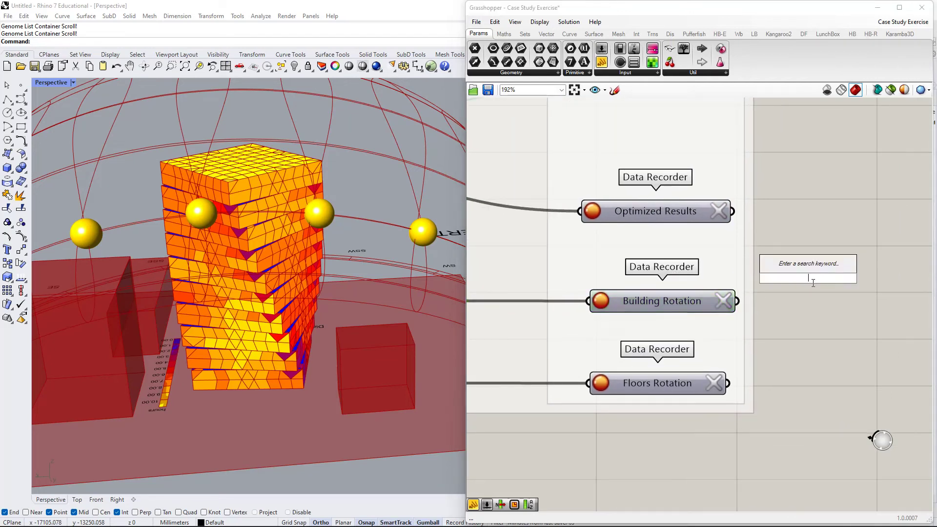
pyautogui.write('recor')
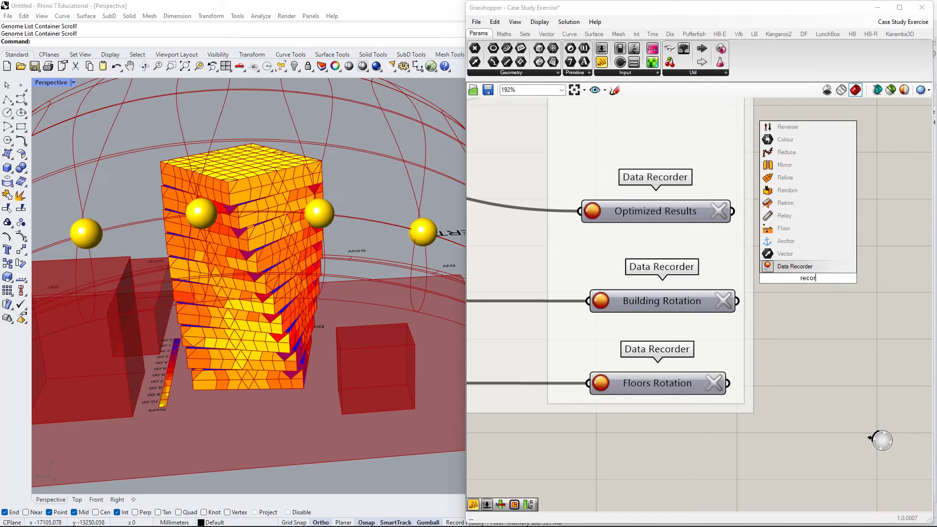
pyautogui.press('Return')
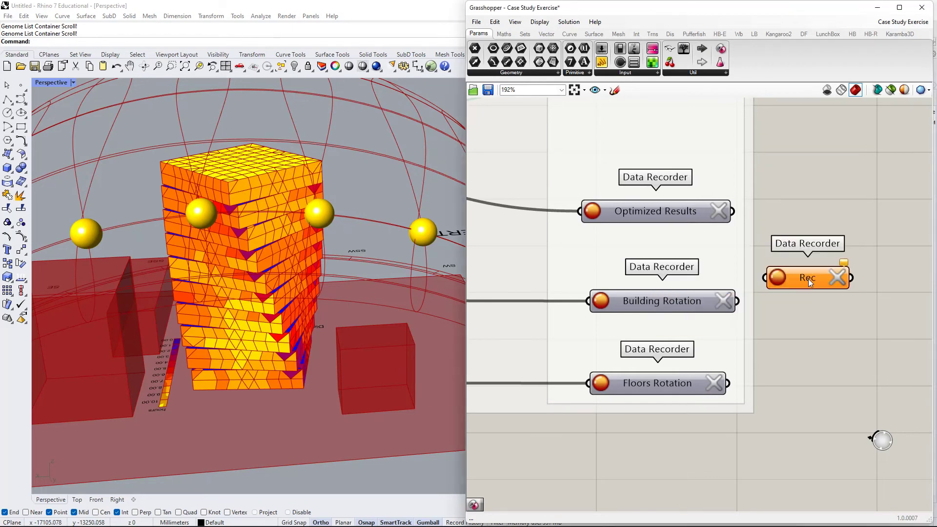
pyautogui.scroll(-4, 808, 278)
pyautogui.moveTo(859, 275); pyautogui.dragTo(868, 228)
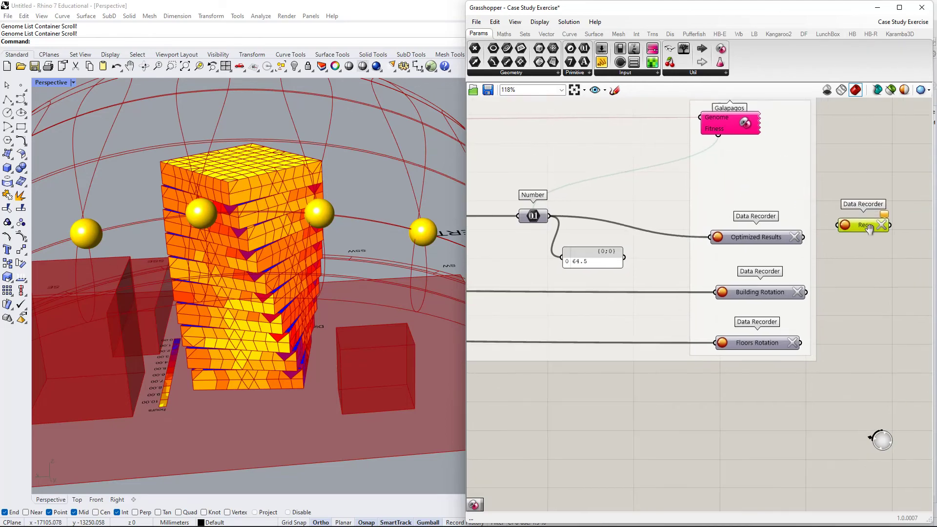
pyautogui.press('Delete')
pyautogui.moveTo(773, 161); pyautogui.dragTo(694, 194, button='right')
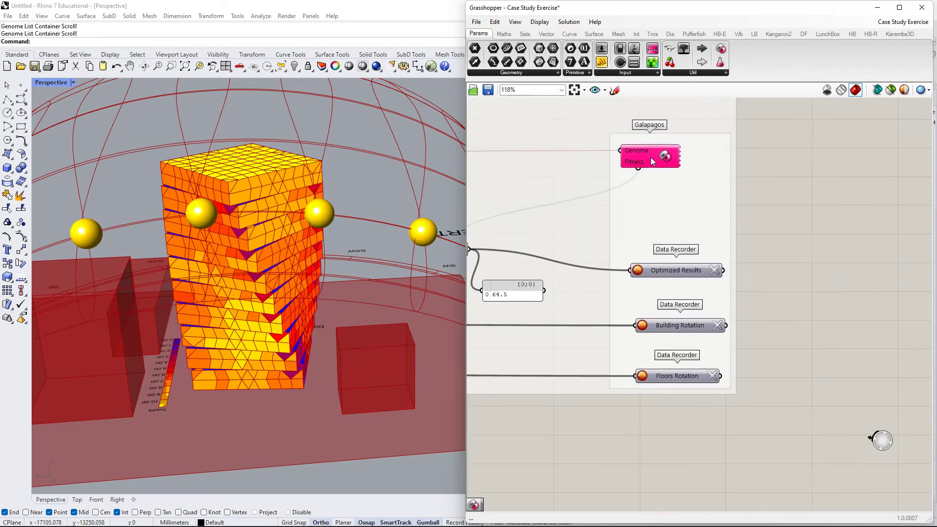
# - Review the Record and Solvers pages of the Galapagos Editor and close it with its settings accepted
pyautogui.doubleClick(652, 161)
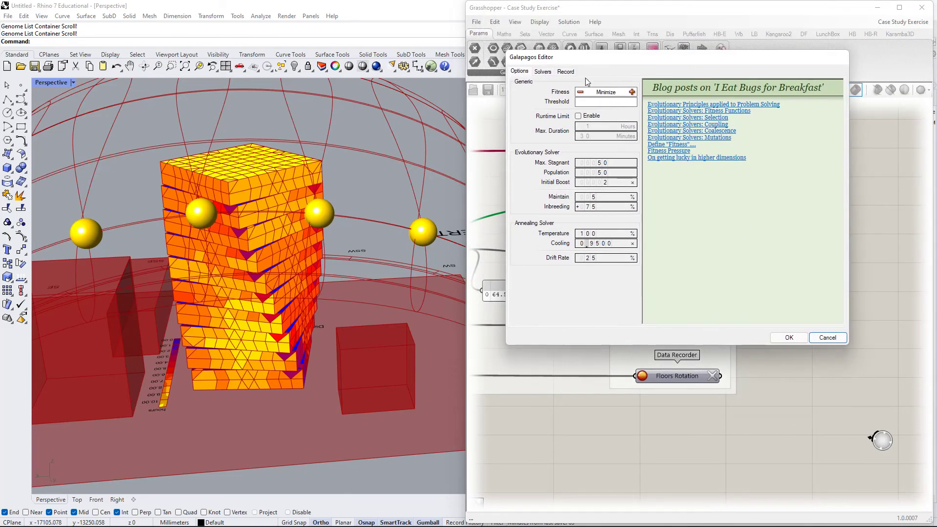
pyautogui.click(540, 72)
pyautogui.click(565, 71)
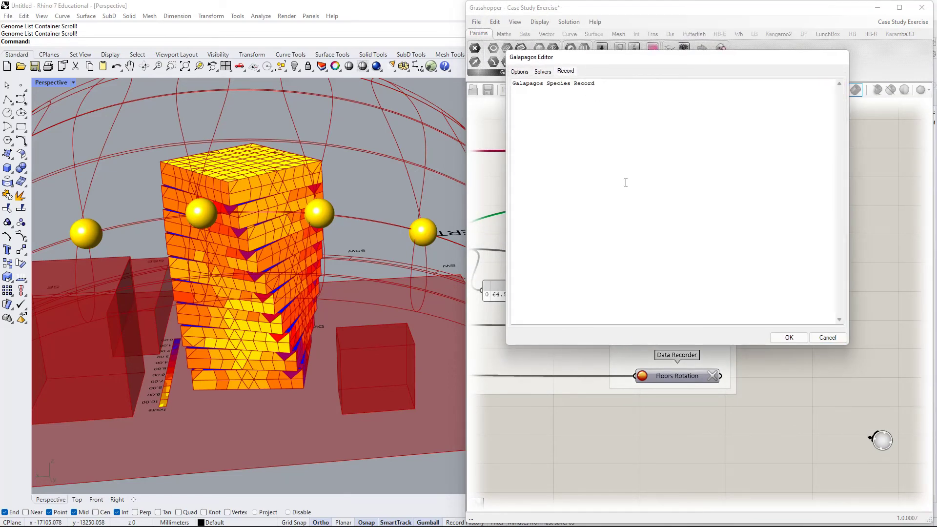
pyautogui.click(549, 72)
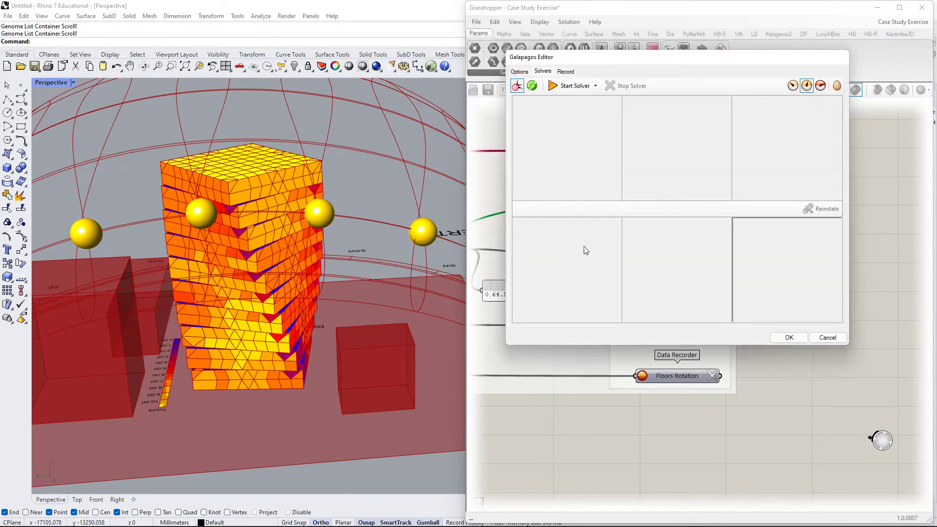
pyautogui.click(781, 337)
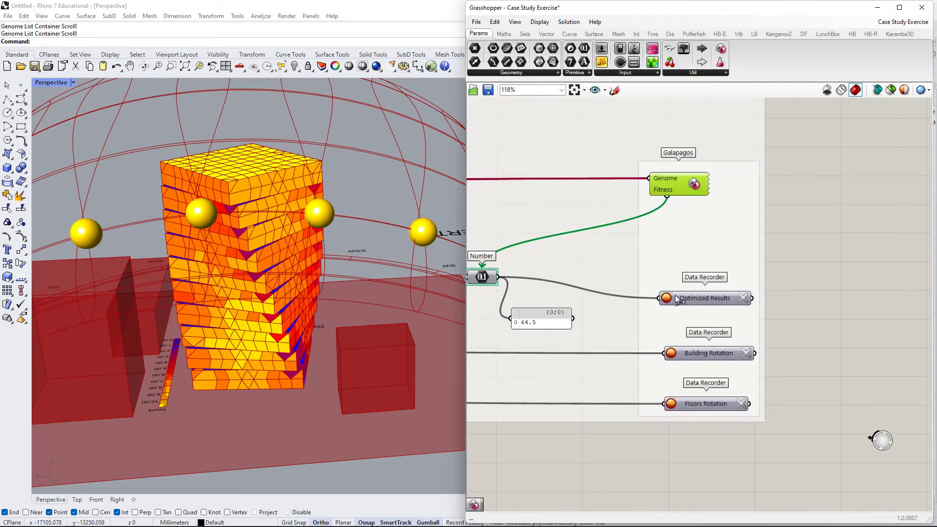
# - Add another Data Recorder component on the empty canvas beside the Optimized Results recorder
pyautogui.moveTo(850, 322); pyautogui.dragTo(734, 257, button='right')
pyautogui.moveTo(606, 238); pyautogui.dragTo(642, 230, button='right')
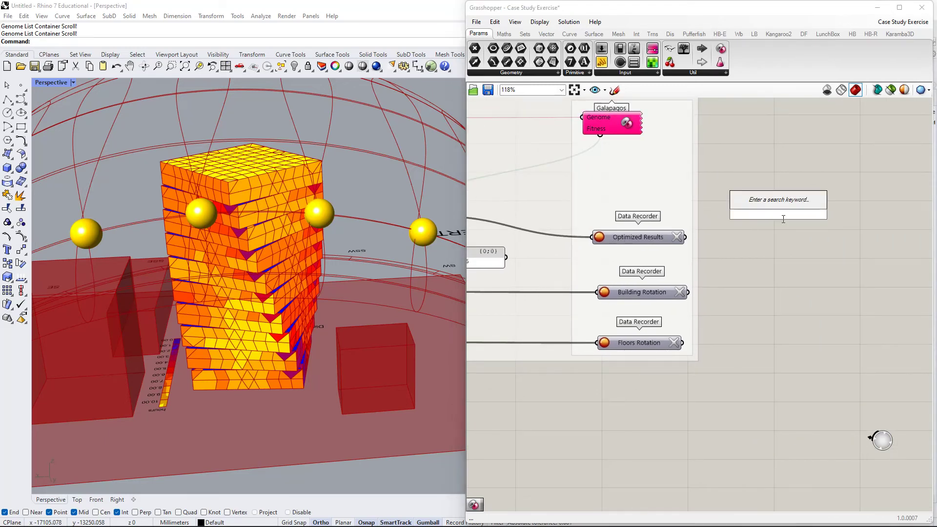
pyautogui.write('"')
pyautogui.press('BackSpace')
pyautogui.write('record')
pyautogui.press('Return')
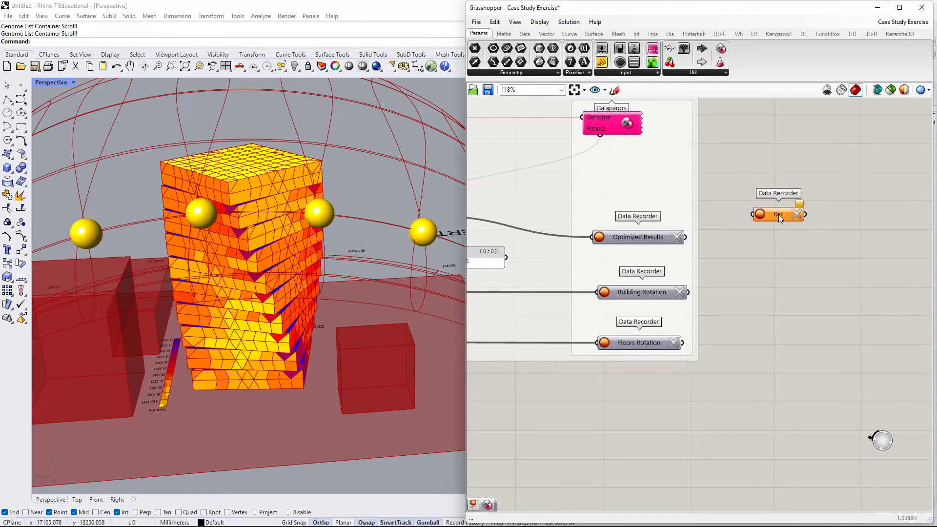
# - Highlight the Building Rotation and Floors Rotation recorders and trace their wires back to the source sliders
pyautogui.moveTo(470, 232); pyautogui.dragTo(560, 223, button='right')
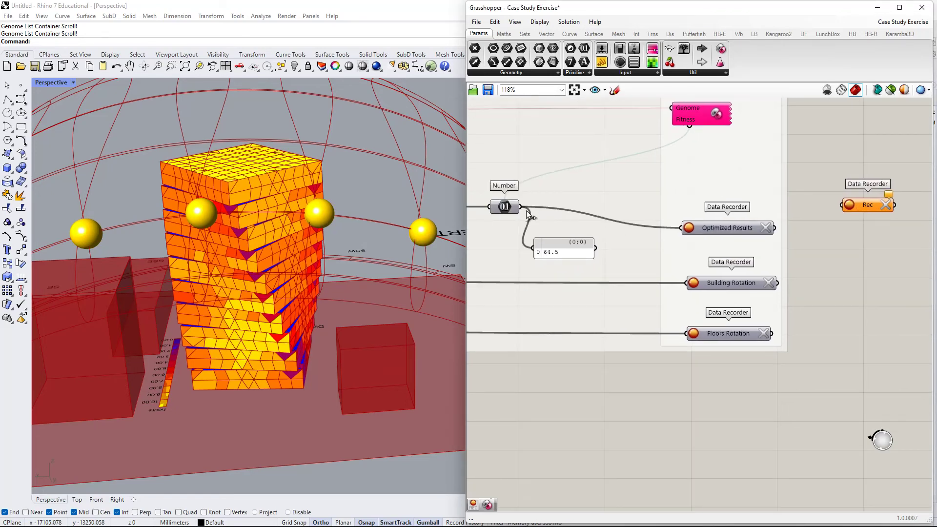
pyautogui.scroll(-2, 752, 256)
pyautogui.click(745, 274)
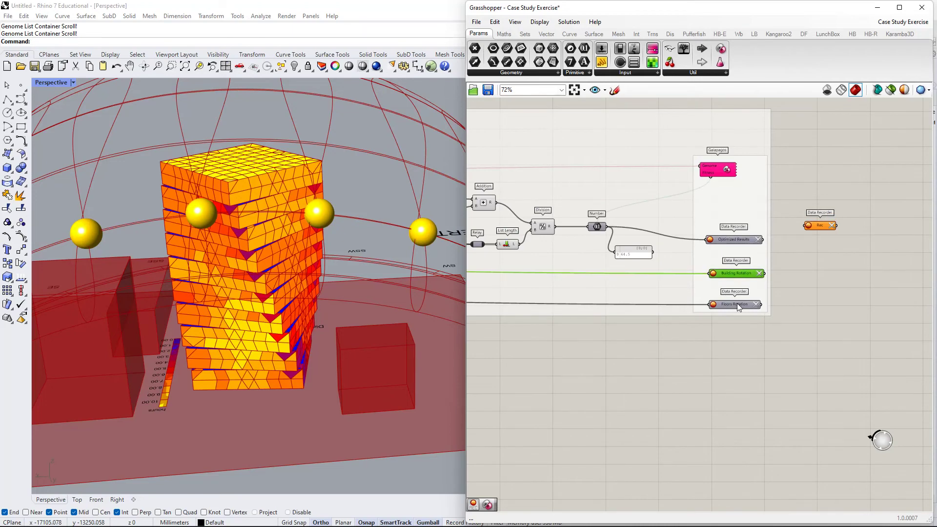
pyautogui.keyDown('shift'); pyautogui.click(739, 306); pyautogui.keyUp('shift')
pyautogui.scroll(-2, 512, 288)
pyautogui.moveTo(509, 288); pyautogui.dragTo(754, 284, button='right')
pyautogui.scroll(4, 607, 278)
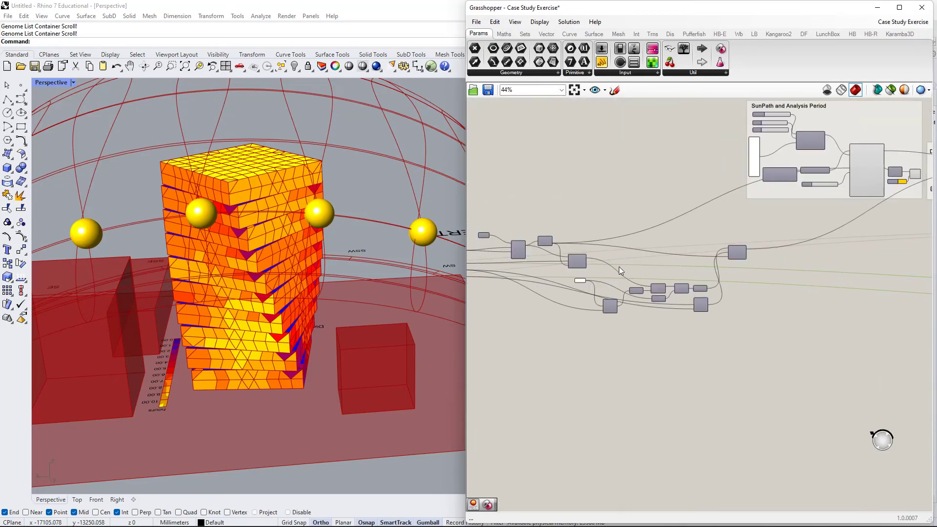
pyautogui.scroll(2, 750, 291)
pyautogui.scroll(-6, 762, 294)
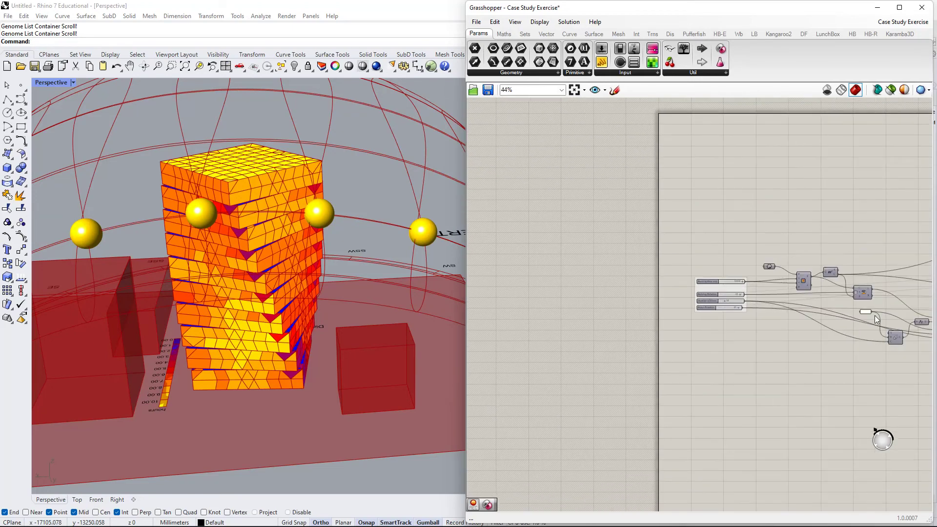
pyautogui.moveTo(763, 293); pyautogui.dragTo(597, 271, button='right')
pyautogui.moveTo(902, 293); pyautogui.dragTo(652, 246, button='right')
pyautogui.moveTo(804, 251); pyautogui.dragTo(686, 243, button='right')
pyautogui.scroll(5, 759, 196)
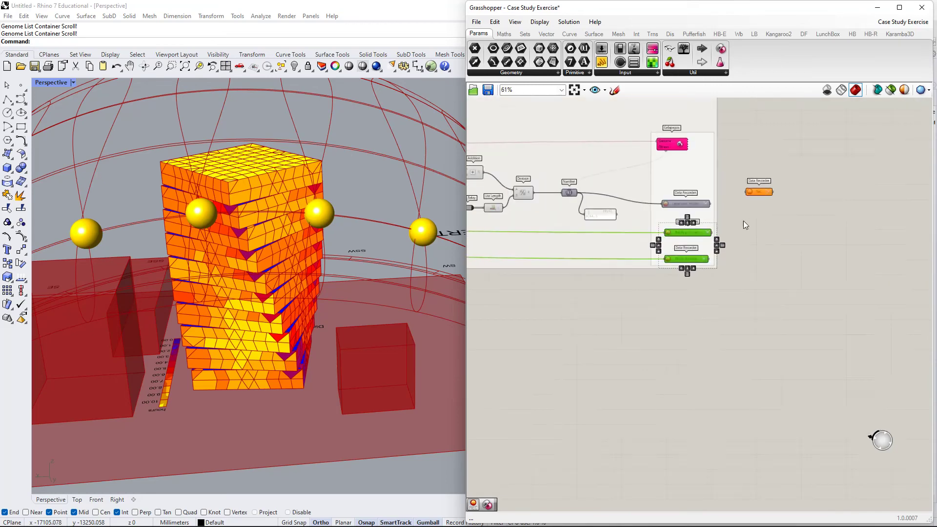
# - Replace the unconnected Data Recorder with a Panel fed by the Optimized Results recorder, and resize it into a tall list
pyautogui.moveTo(780, 155); pyautogui.dragTo(787, 187)
pyautogui.press('Delete')
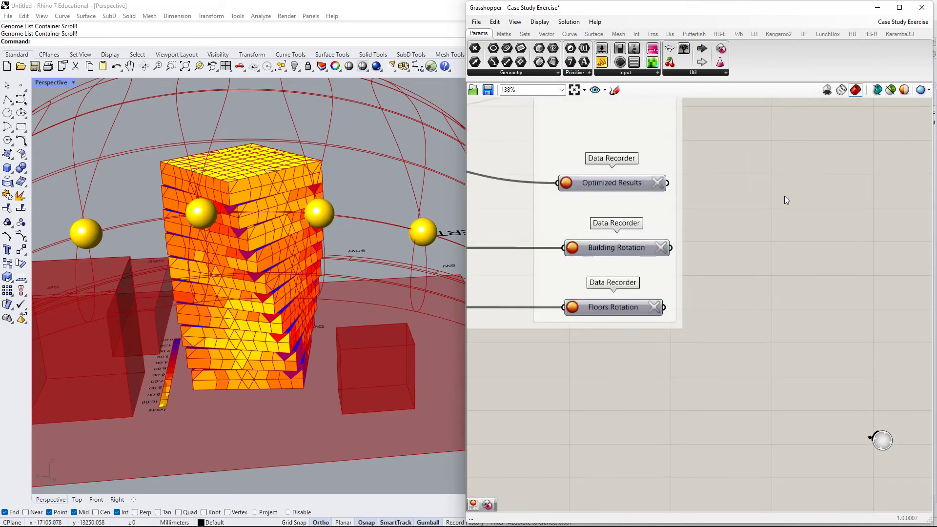
pyautogui.doubleClick(785, 196)
pyautogui.write('//')
pyautogui.press('Return')
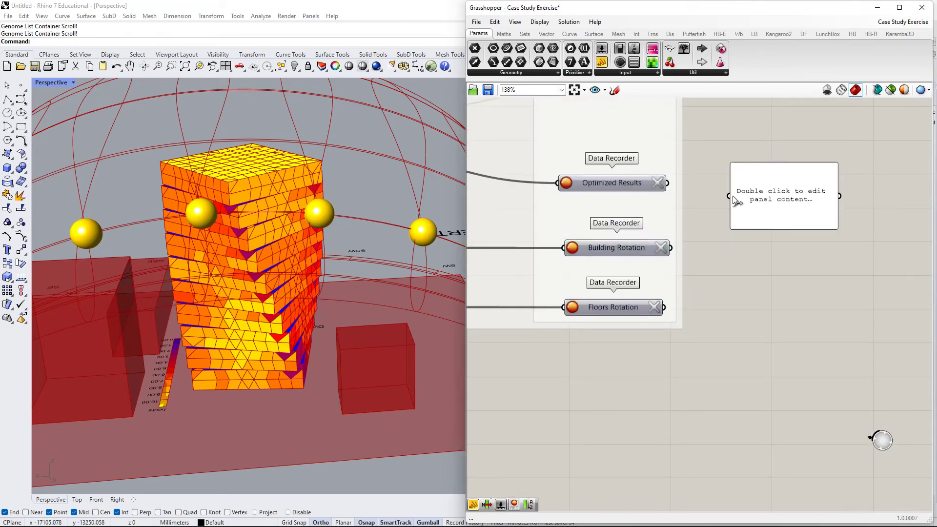
pyautogui.moveTo(730, 195); pyautogui.dragTo(667, 182)
pyautogui.moveTo(781, 217); pyautogui.dragTo(765, 179)
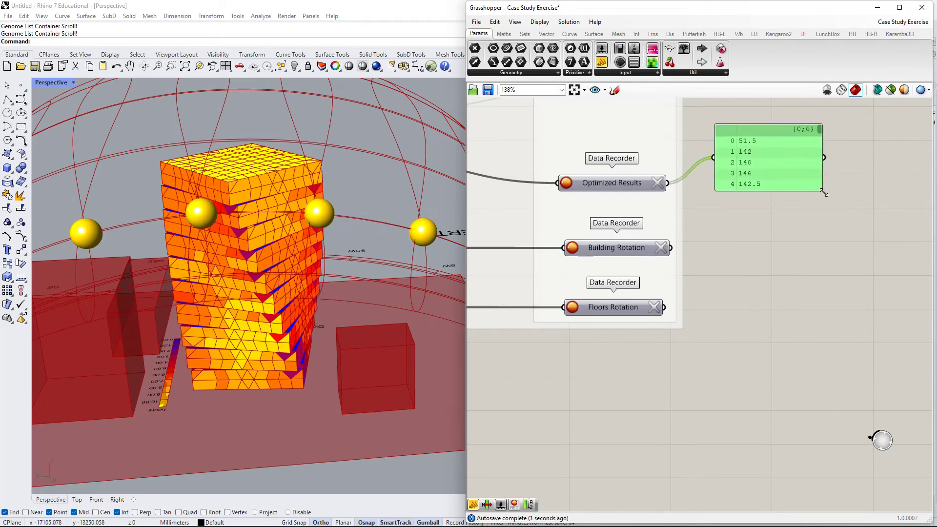
pyautogui.moveTo(823, 192); pyautogui.dragTo(789, 382)
# - Examine the Design Efficiency Test components that feed the recorders and compare them with the Optimized Results panel values
pyautogui.scroll(-3, 743, 274)
pyautogui.moveTo(554, 259); pyautogui.dragTo(812, 285, button='right')
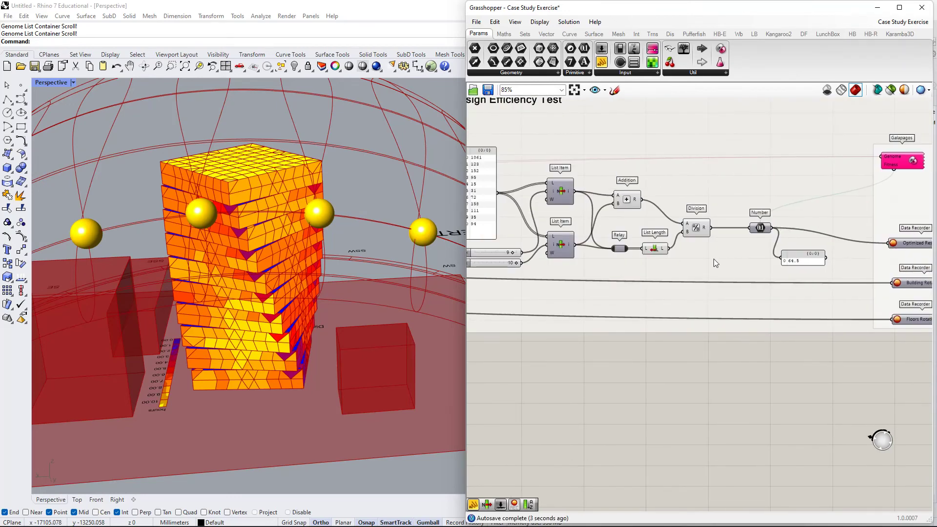
pyautogui.moveTo(587, 235); pyautogui.dragTo(784, 232, button='right')
pyautogui.scroll(-3, 671, 188)
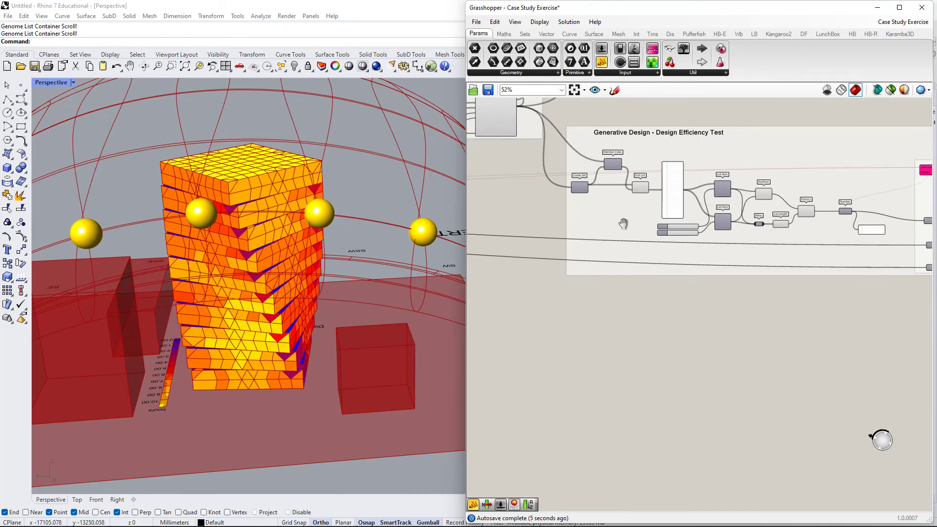
pyautogui.moveTo(623, 224); pyautogui.dragTo(628, 260, button='right')
pyautogui.scroll(3, 513, 140)
pyautogui.scroll(-1, 786, 273)
pyautogui.moveTo(801, 306); pyautogui.dragTo(714, 265, button='right')
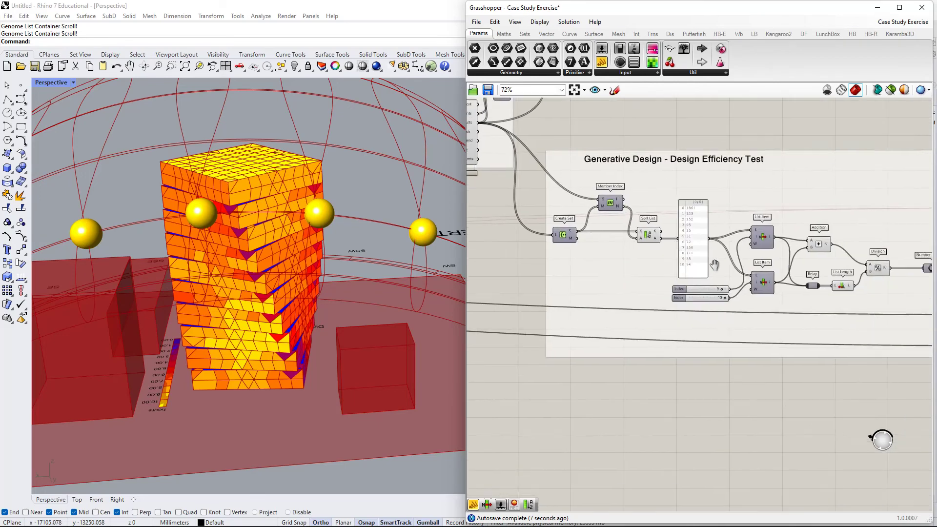
pyautogui.scroll(-3, 732, 259)
pyautogui.moveTo(857, 313); pyautogui.dragTo(617, 219, button='right')
pyautogui.moveTo(768, 238); pyautogui.dragTo(673, 263, button='right')
pyautogui.scroll(3, 673, 260)
pyautogui.scroll(4, 655, 213)
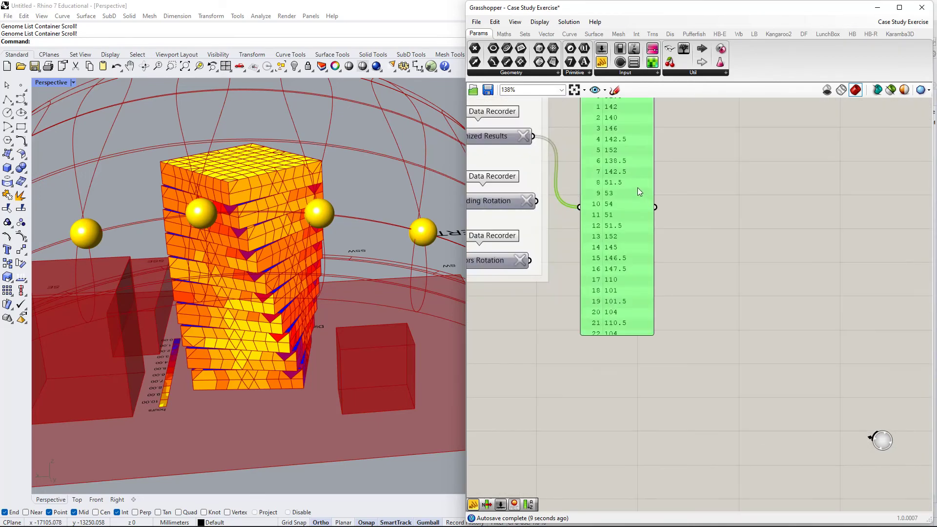
# - Duplicate the results panel below the original and connect the copy to the Building Rotation recorder
pyautogui.moveTo(639, 192); pyautogui.dragTo(710, 219, button='right')
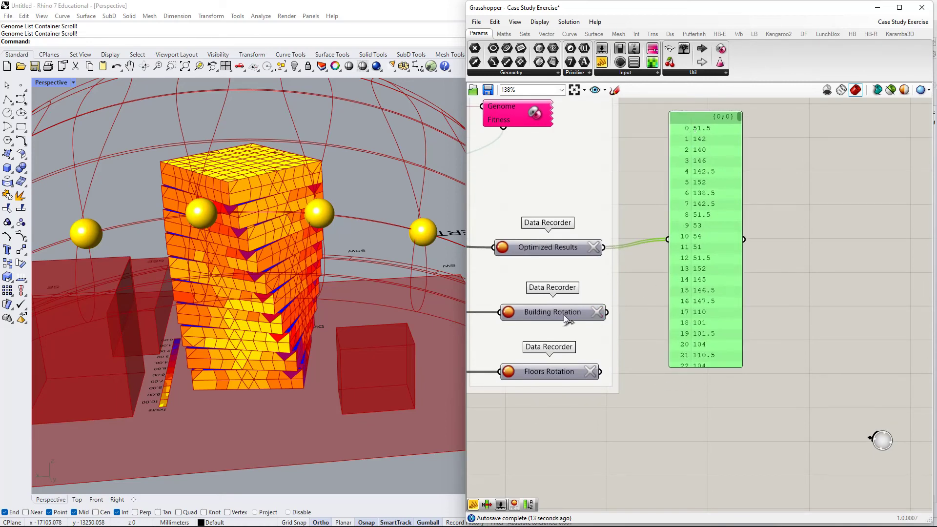
pyautogui.moveTo(697, 281); pyautogui.dragTo(725, 476)
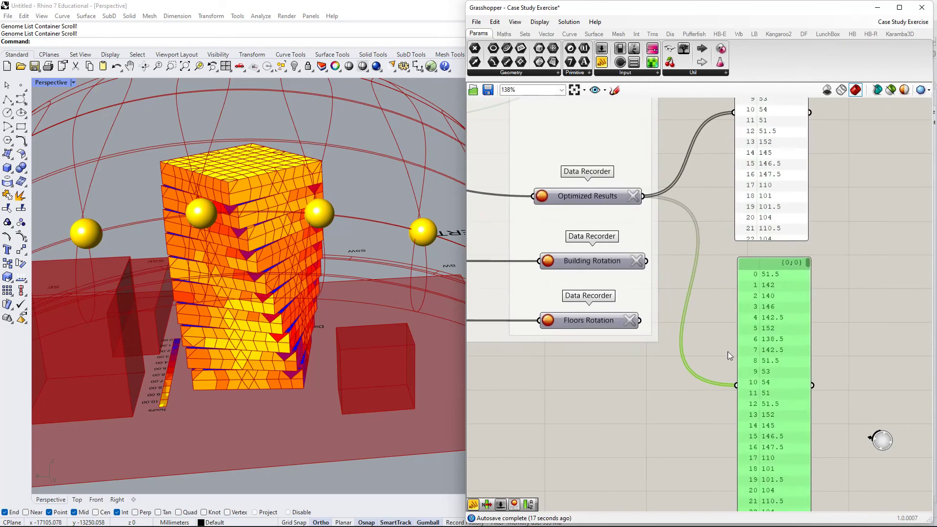
pyautogui.moveTo(691, 407); pyautogui.dragTo(730, 356, button='right')
pyautogui.moveTo(737, 385); pyautogui.dragTo(655, 278)
pyautogui.scroll(-1, 684, 304)
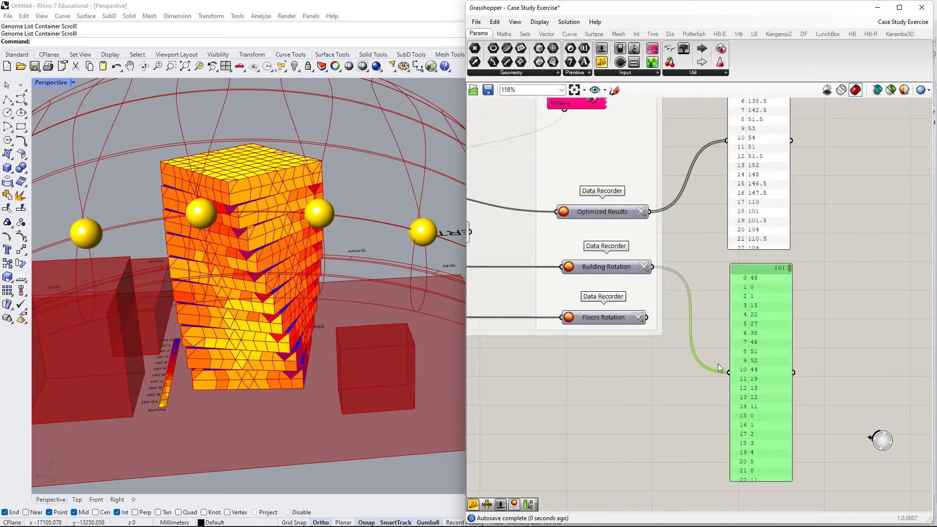
# - Delete both panels attached to the Optimized Results and Building Rotation recorders
pyautogui.scroll(-3, 667, 318)
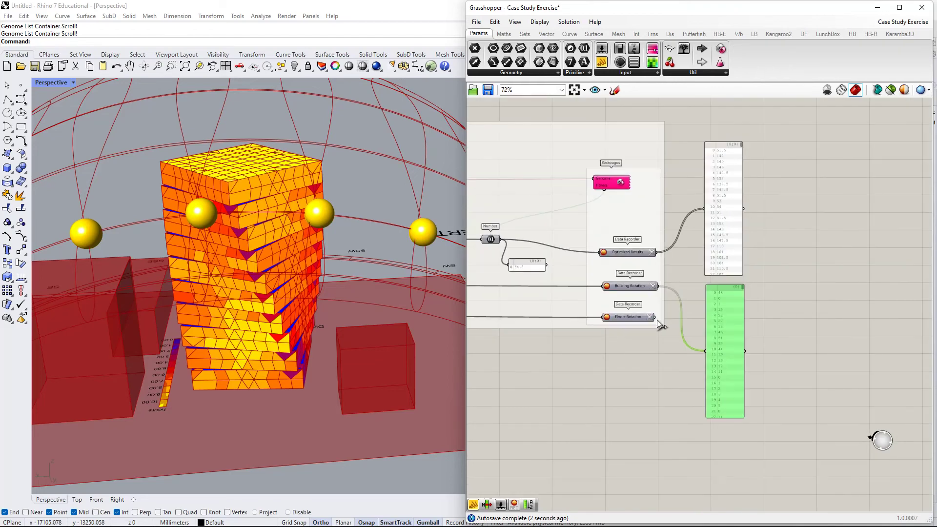
pyautogui.moveTo(863, 338); pyautogui.dragTo(704, 288, button='right')
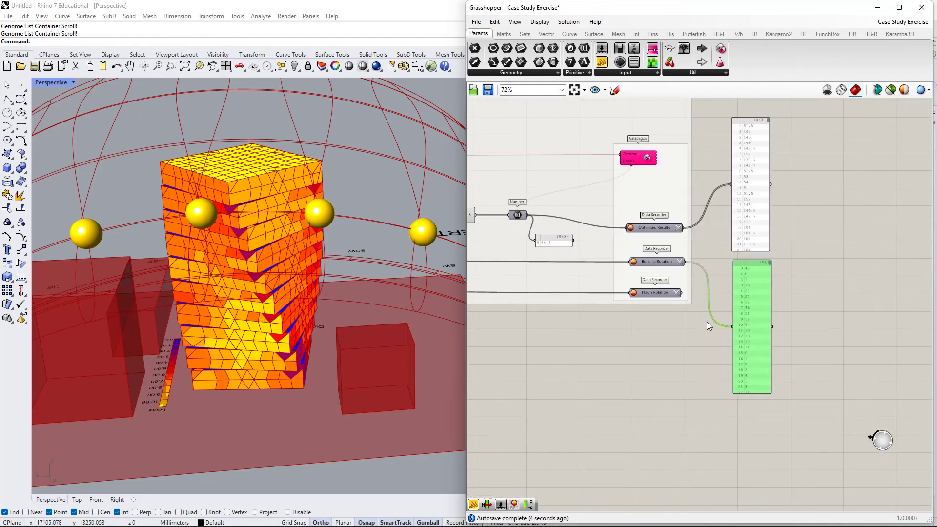
pyautogui.moveTo(786, 207); pyautogui.dragTo(764, 267)
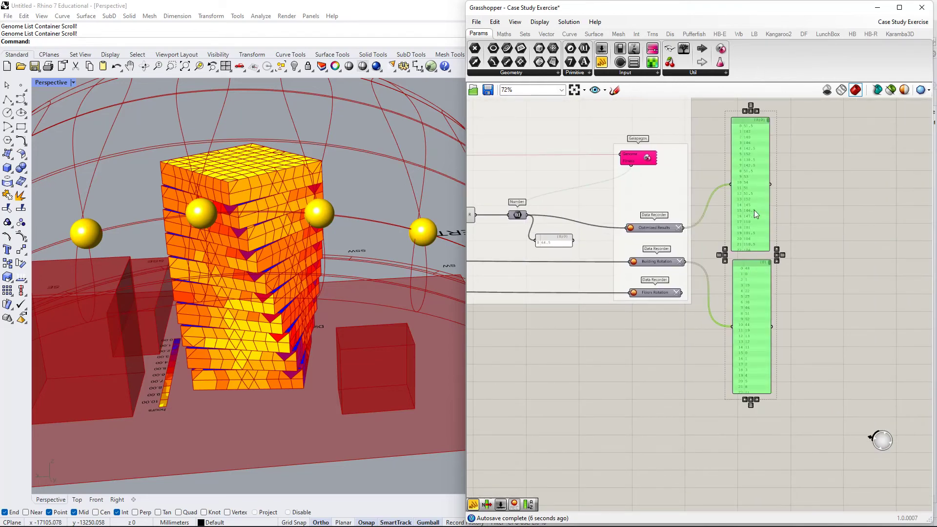
pyautogui.moveTo(819, 209); pyautogui.dragTo(762, 282)
pyautogui.press('Delete')
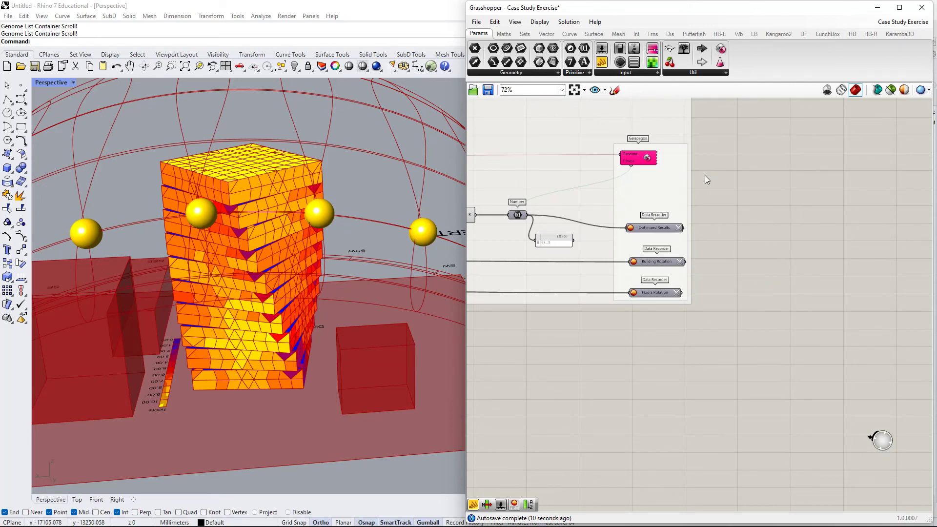
# - Inspect the rotated tower, its neighbouring buildings and the sun path dome from another side in the Perspective view
pyautogui.scroll(-2, 706, 179)
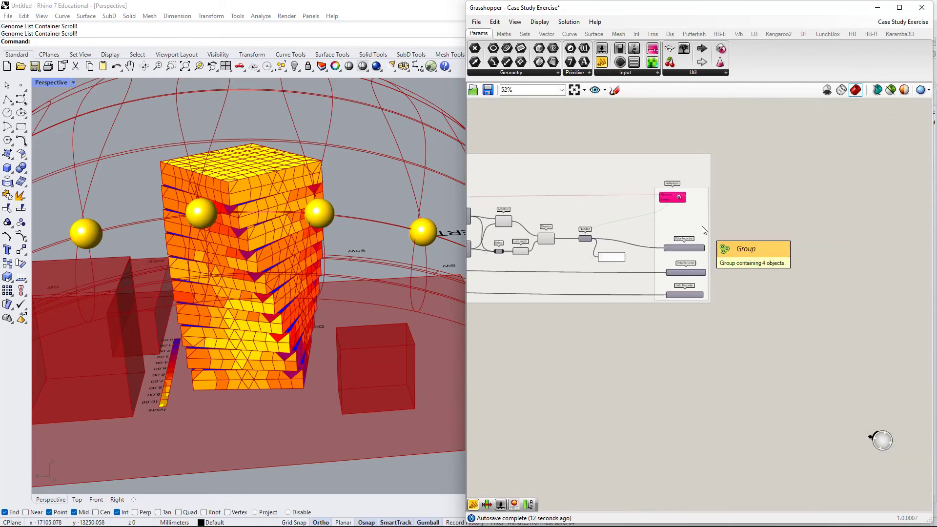
pyautogui.scroll(3, 682, 280)
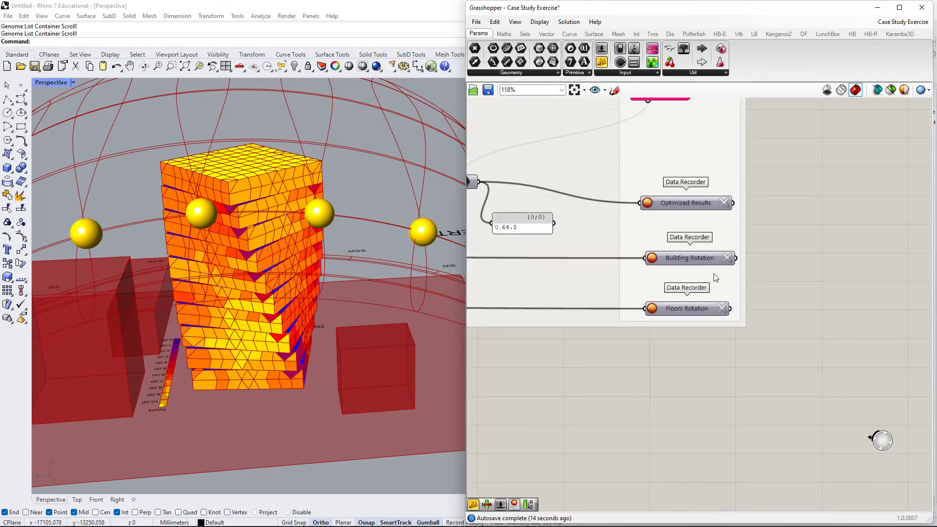
pyautogui.scroll(-2, 613, 267)
pyautogui.scroll(-3, 274, 215)
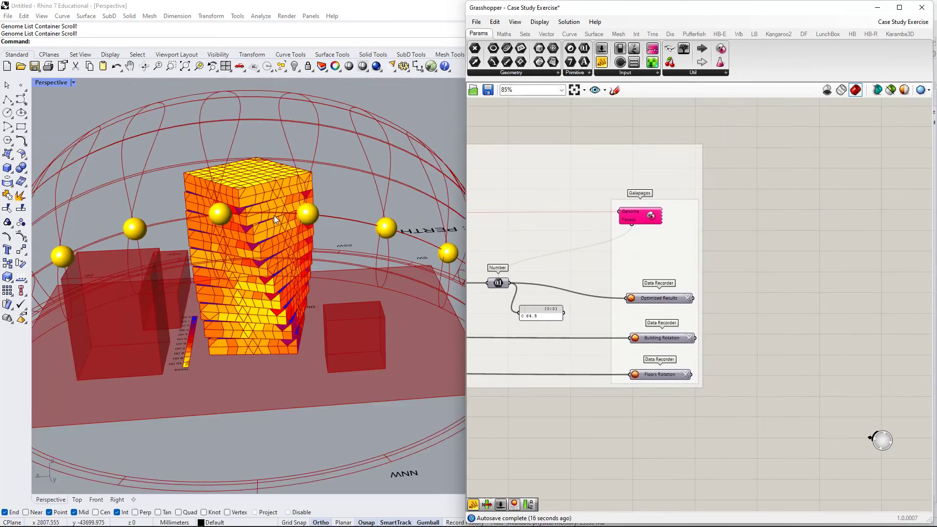
pyautogui.moveTo(237, 253); pyautogui.dragTo(283, 303, button='right')
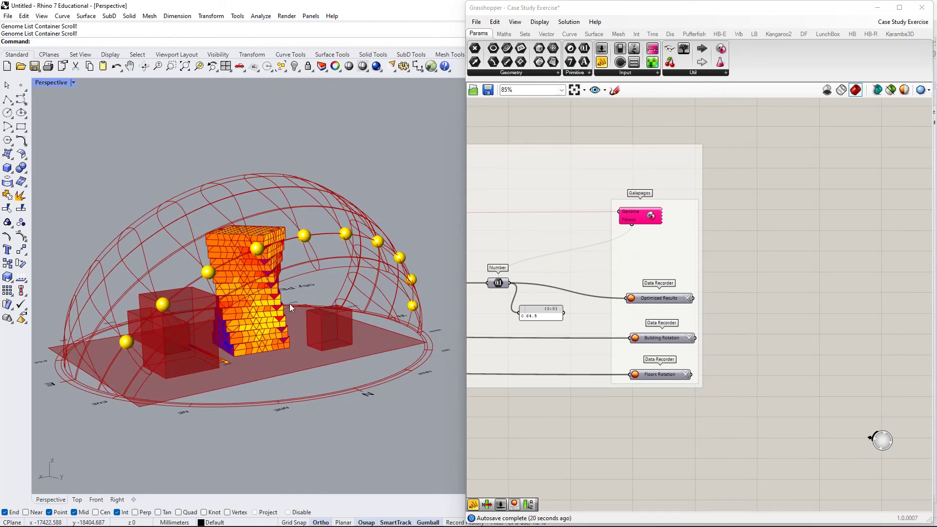
pyautogui.keyDown('shift'); pyautogui.moveTo(383, 273); pyautogui.dragTo(400, 256, button='right'); pyautogui.keyUp('shift')
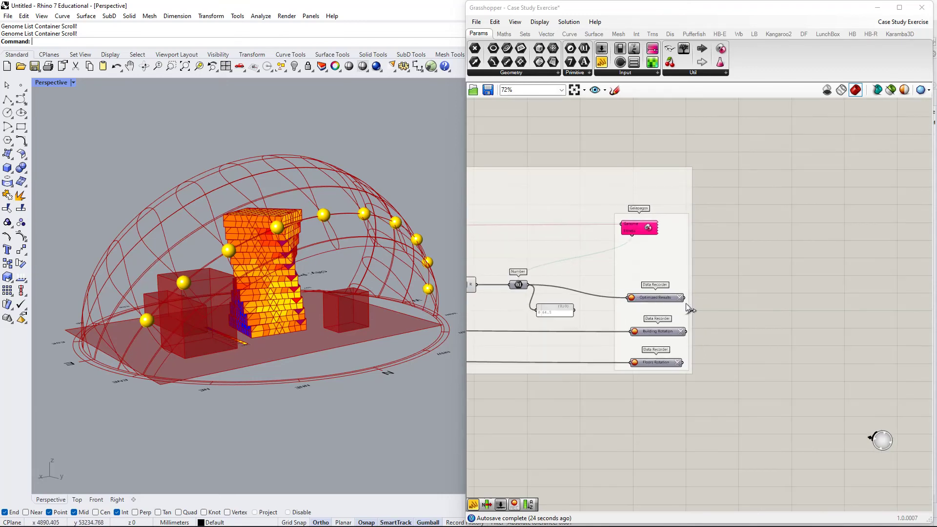
# - Select the Galapagos component and trace its Fitness link to the Number and its Genome link
pyautogui.scroll(3, 686, 303)
pyautogui.click(680, 210)
pyautogui.moveTo(669, 237); pyautogui.dragTo(797, 271, button='right')
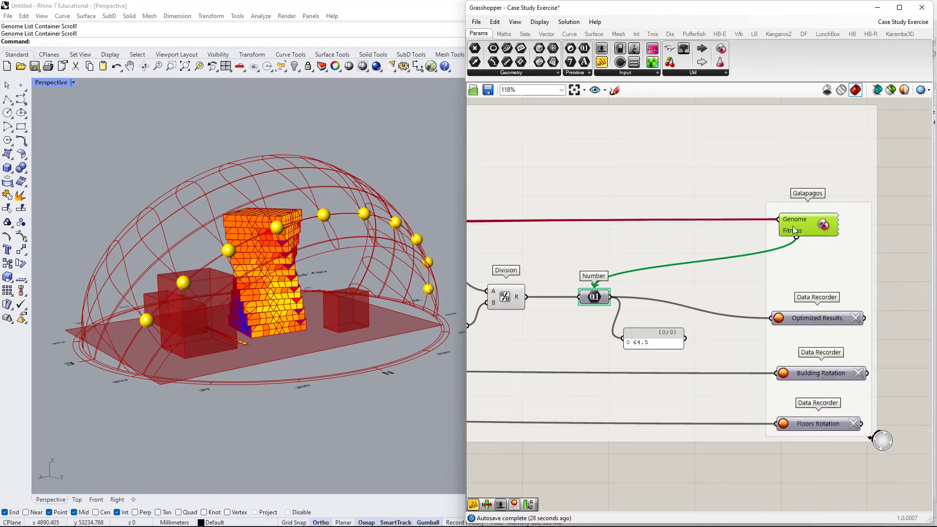
pyautogui.scroll(-5, 651, 332)
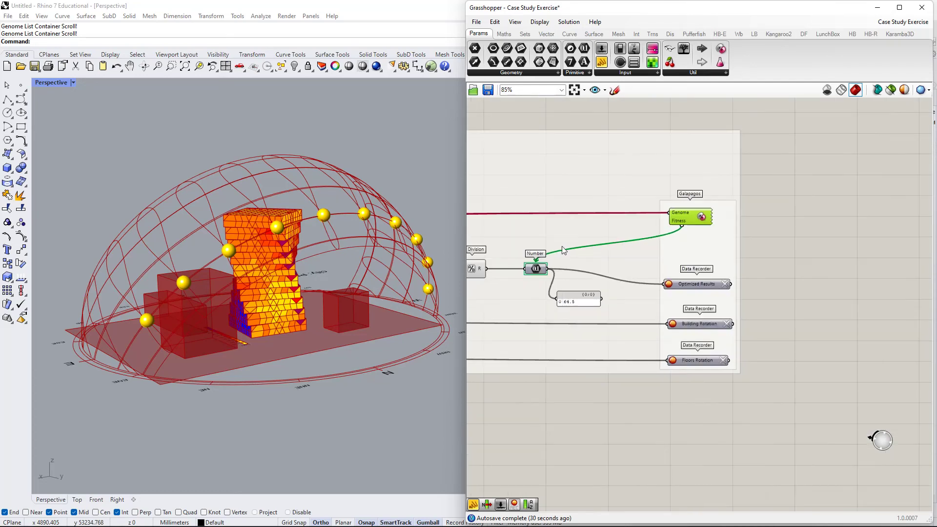
pyautogui.moveTo(629, 269); pyautogui.dragTo(725, 273, button='right')
pyautogui.scroll(2, 529, 228)
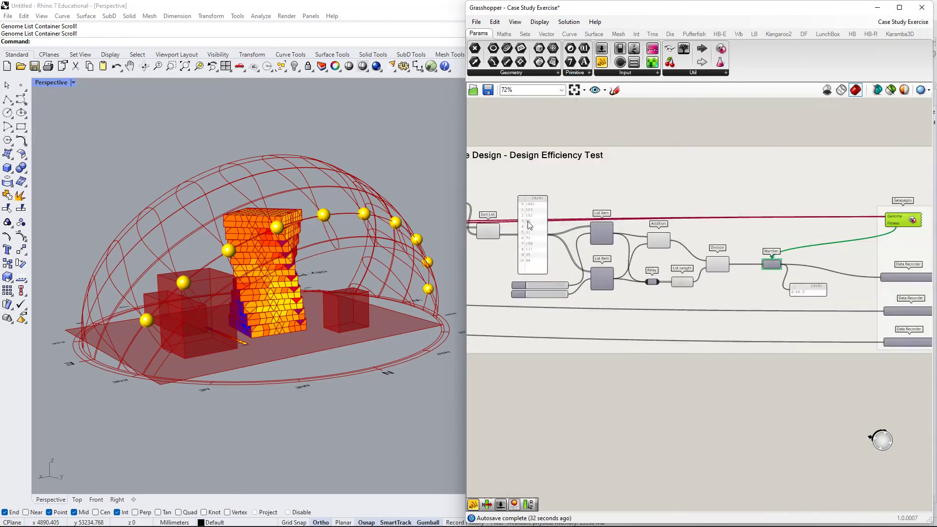
# - Highlight the components of the Design Efficiency Test group and follow their inputs back to the Direct Sun Hours analysis
pyautogui.moveTo(529, 228); pyautogui.dragTo(677, 281, button='right')
pyautogui.scroll(-1, 583, 235)
pyautogui.scroll(-1, 583, 234)
pyautogui.moveTo(514, 182); pyautogui.dragTo(893, 420)
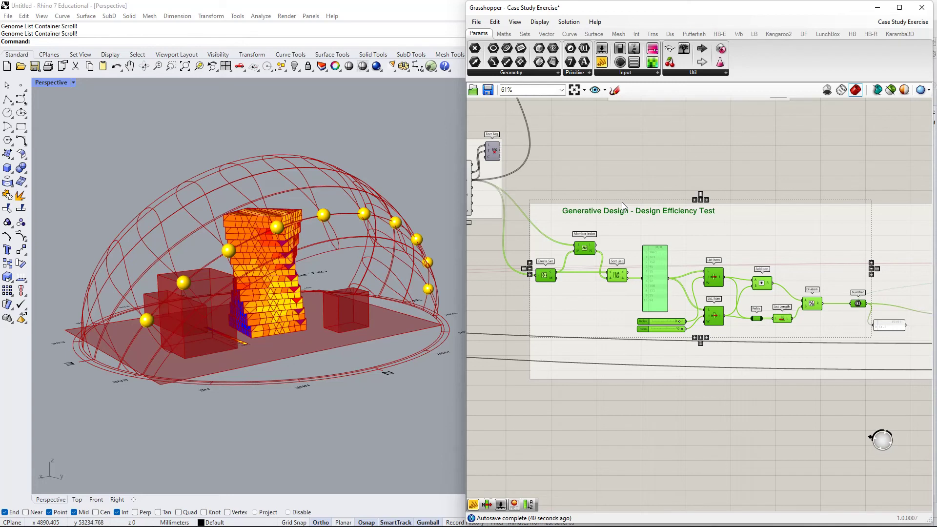
pyautogui.click(604, 181)
pyautogui.moveTo(645, 204); pyautogui.dragTo(736, 220, button='right')
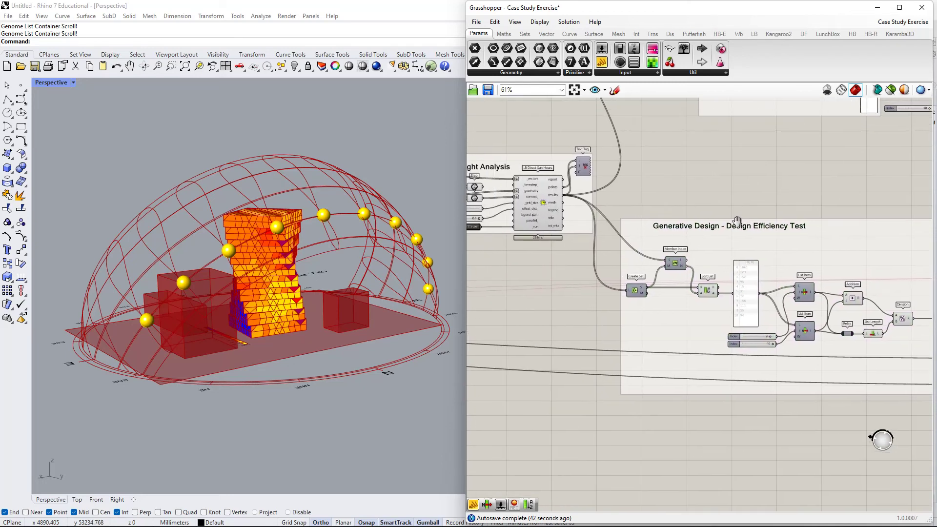
# - Select the LB Direct Sun Hours component and review the Ladybug Analyze Geometry components
pyautogui.click(539, 204)
pyautogui.moveTo(539, 204); pyautogui.dragTo(544, 218)
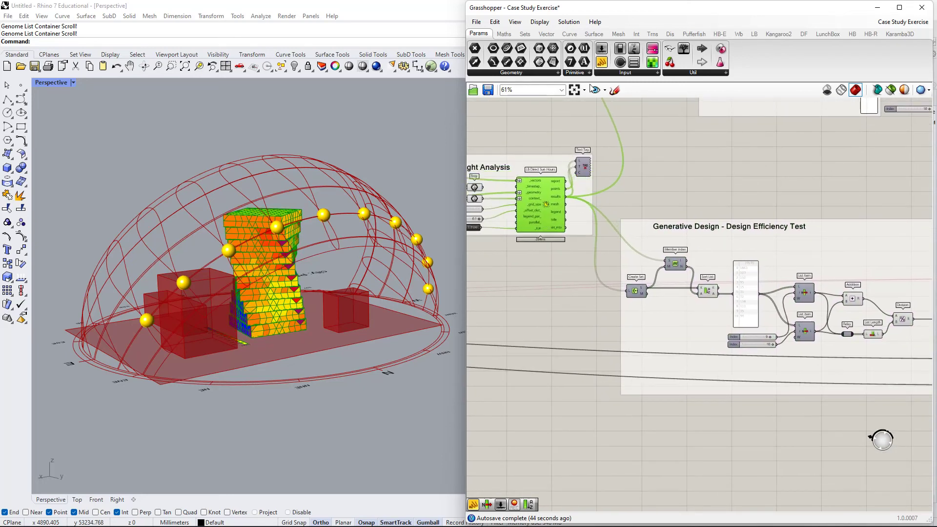
pyautogui.click(754, 34)
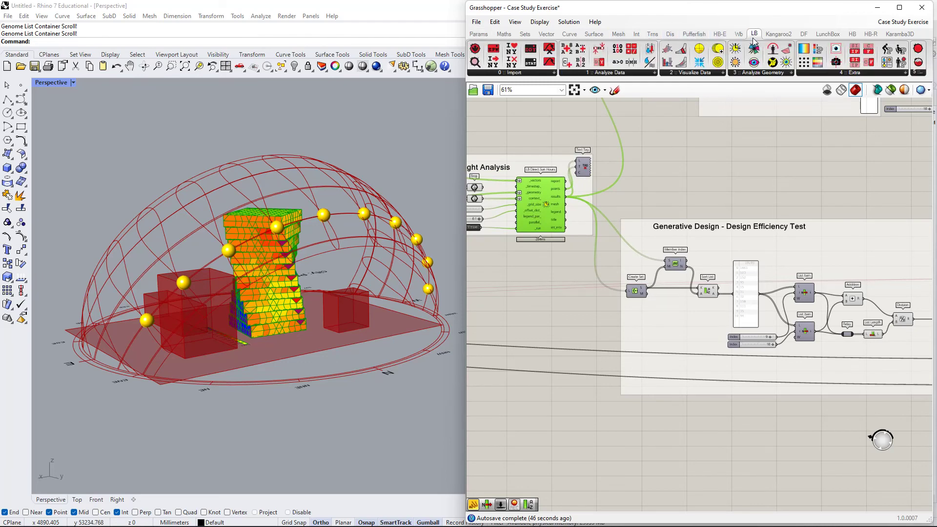
pyautogui.click(775, 74)
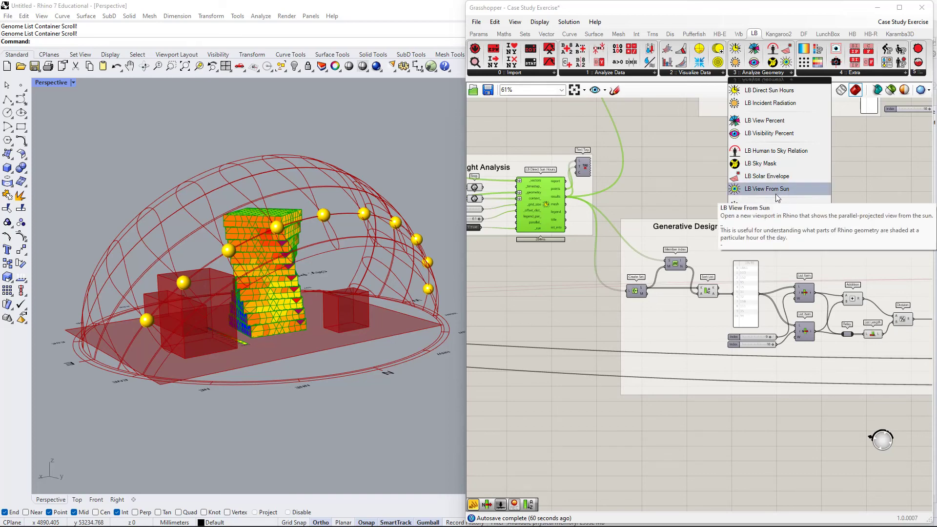
pyautogui.click(708, 188)
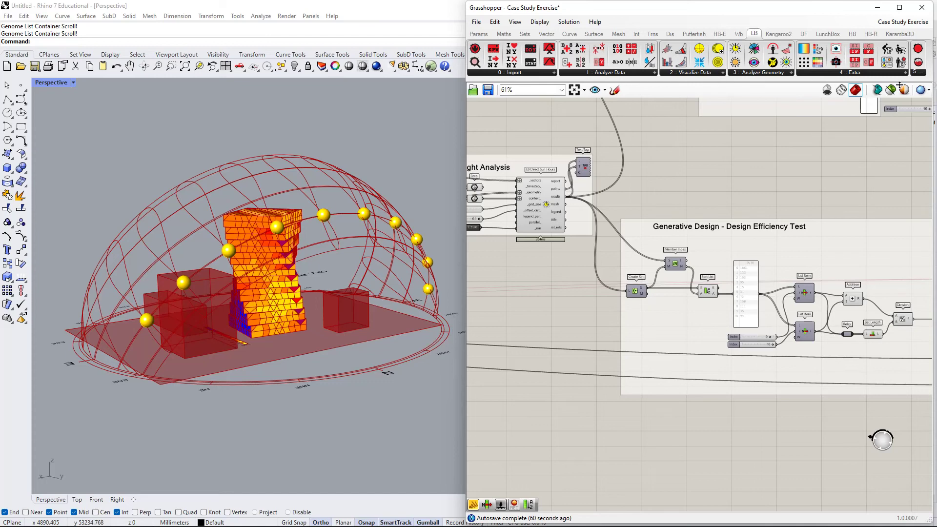
# - Browse the Honeybee Energy components and the Honeybee Visualize and Create component lists
pyautogui.click(719, 33)
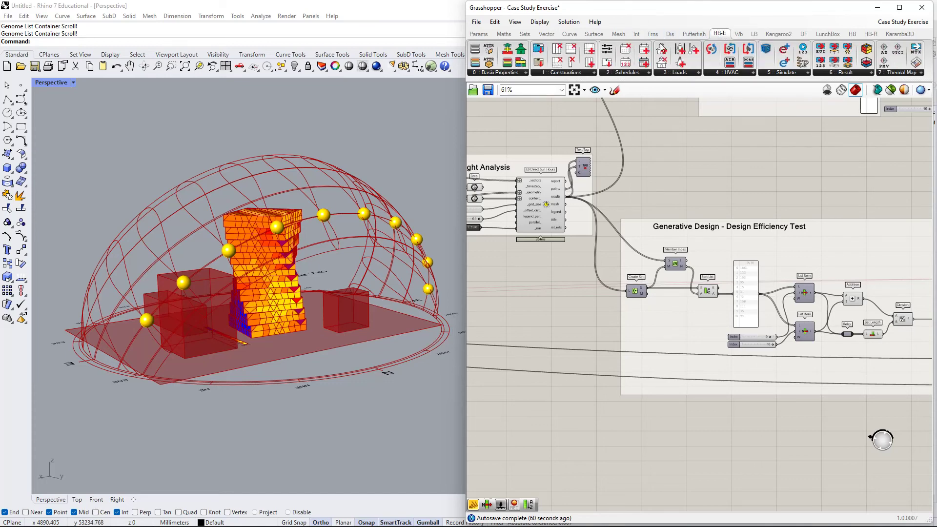
pyautogui.click(852, 34)
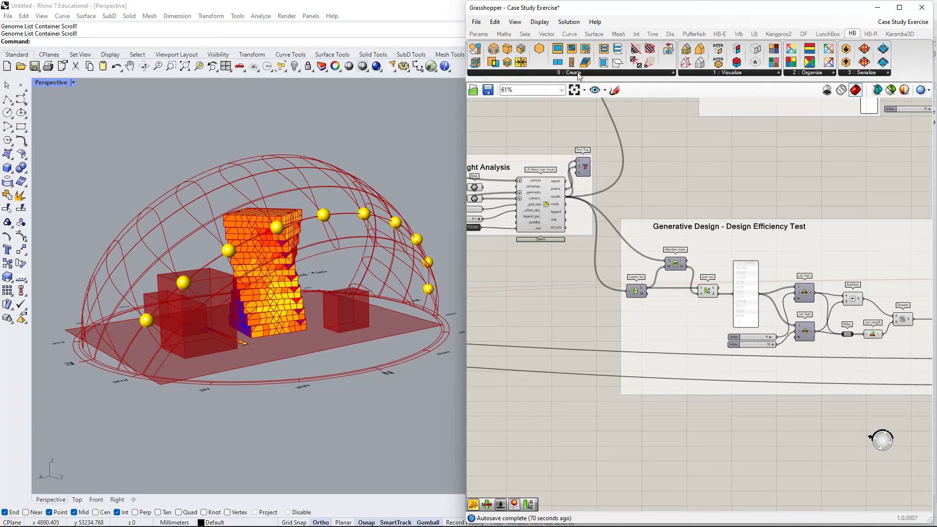
pyautogui.click(740, 75)
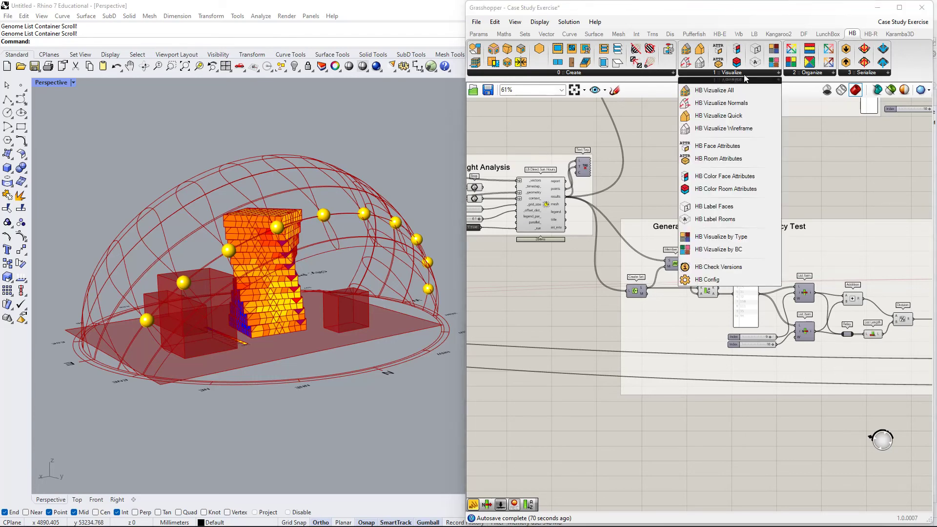
pyautogui.click(656, 75)
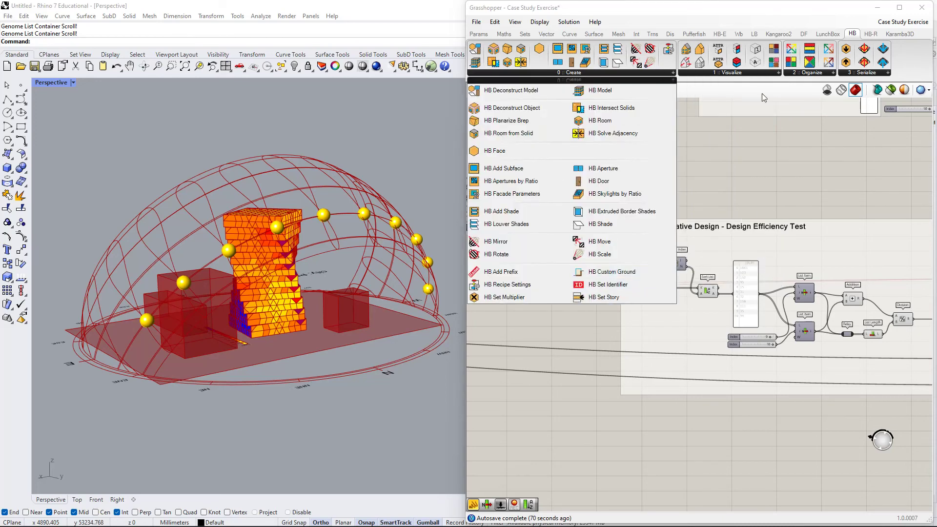
pyautogui.click(718, 33)
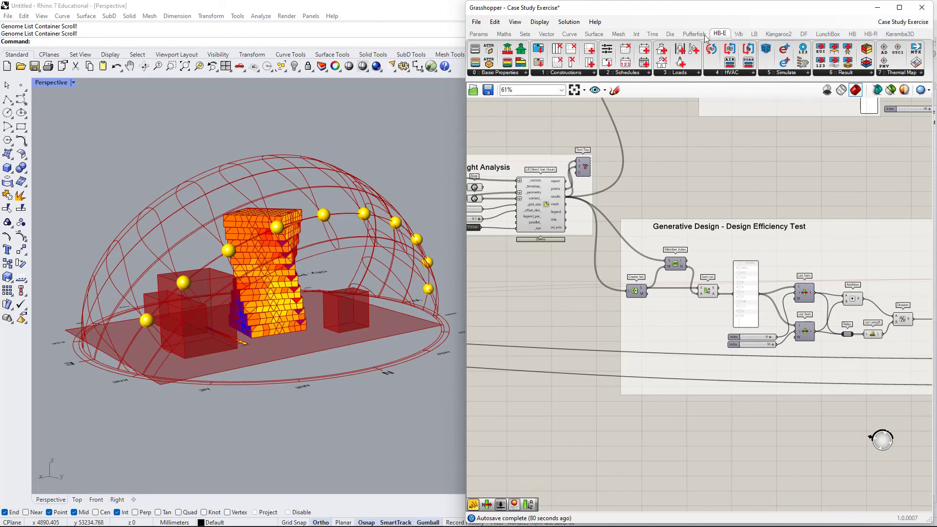
# - Maximize the Grasshopper window and browse the Honeybee Radiance components and Dragonfly's Serialize and Energy lists
pyautogui.doubleClick(839, 11)
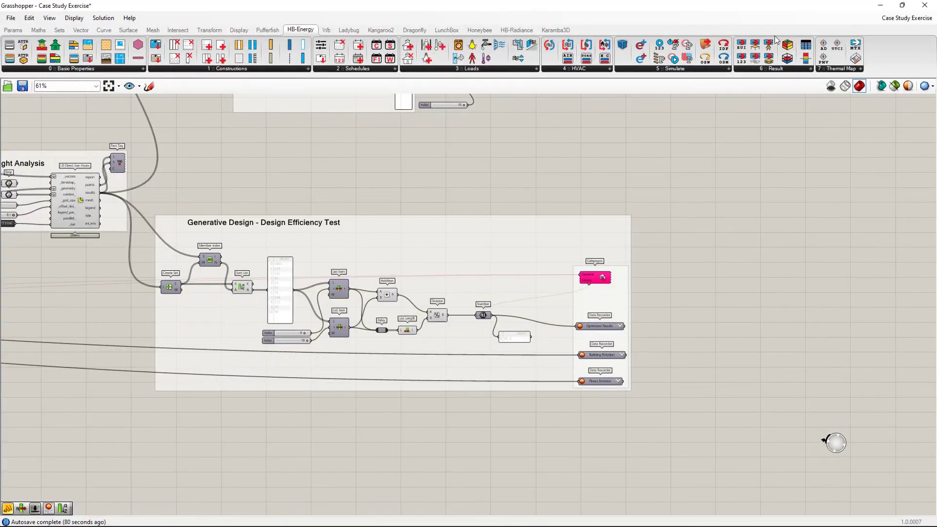
pyautogui.click(498, 31)
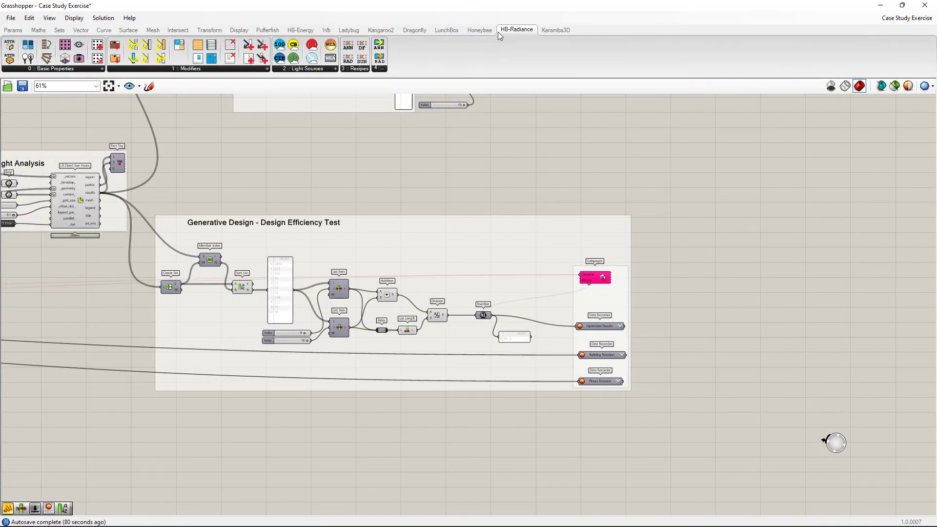
pyautogui.click(407, 30)
pyautogui.click(324, 69)
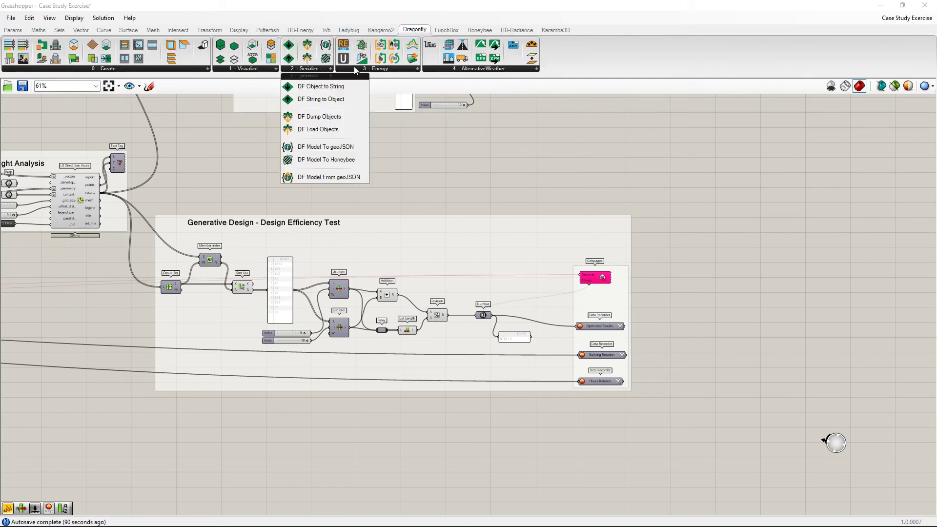
pyautogui.click(354, 69)
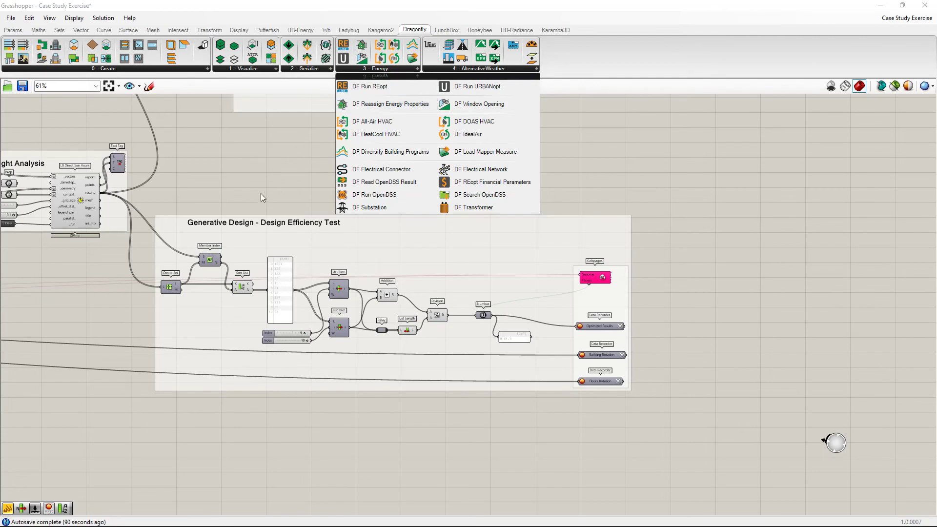
# - Reposition the sun-hours results panel beside the Count Number of repeated elements group
pyautogui.moveTo(264, 172); pyautogui.dragTo(607, 273, button='right')
pyautogui.scroll(-2, 607, 272)
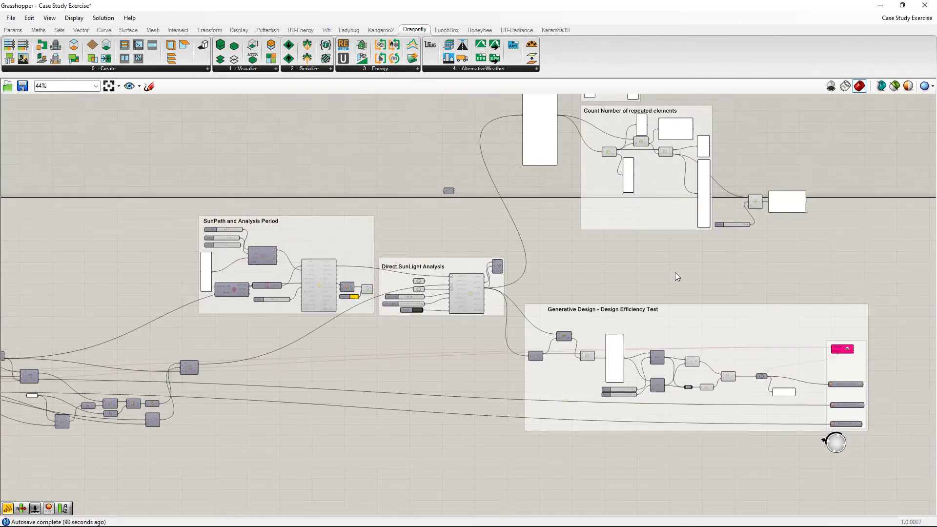
pyautogui.moveTo(677, 275); pyautogui.dragTo(571, 376, button='right')
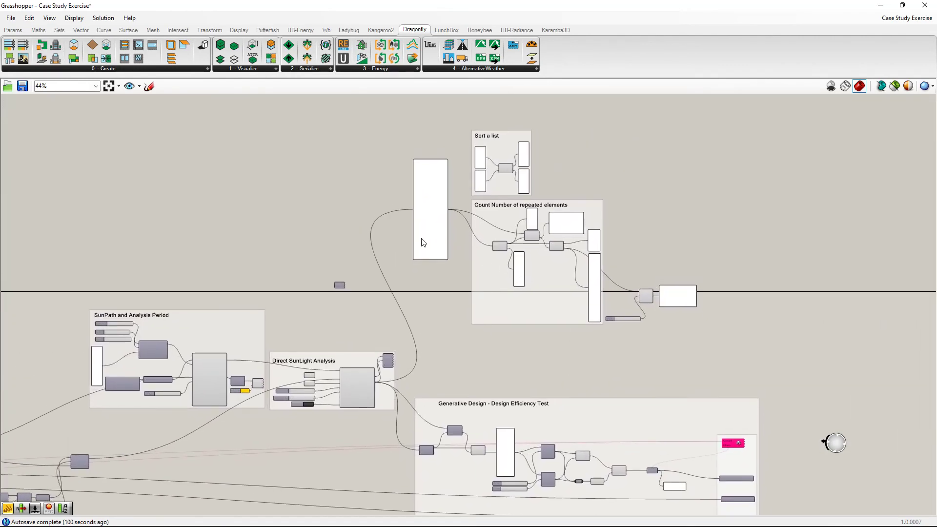
pyautogui.moveTo(423, 243); pyautogui.dragTo(423, 276)
pyautogui.moveTo(439, 271); pyautogui.dragTo(494, 241, button='right')
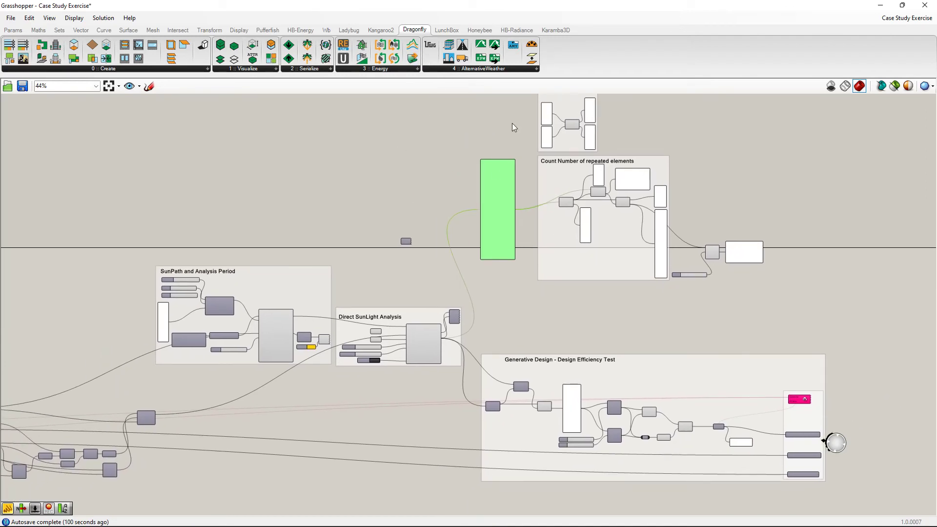
pyautogui.moveTo(510, 238); pyautogui.dragTo(512, 219)
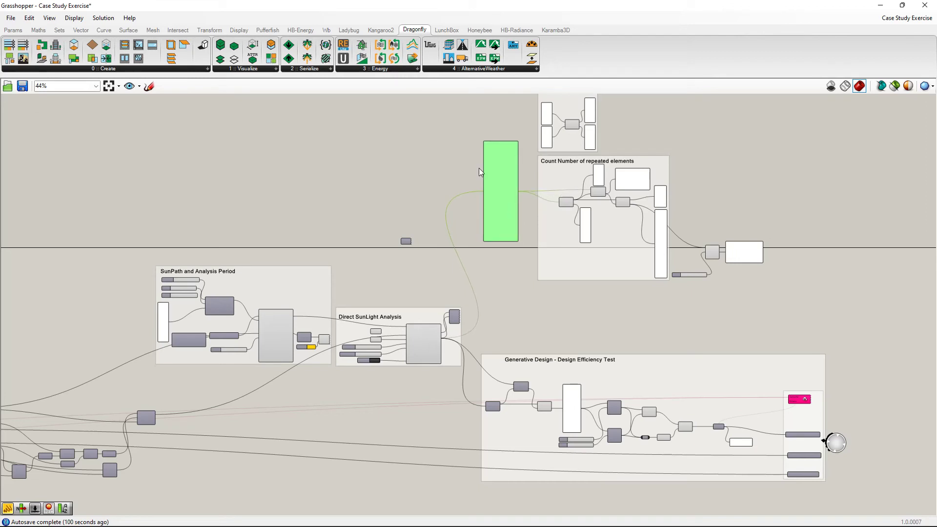
pyautogui.moveTo(499, 179); pyautogui.dragTo(497, 161)
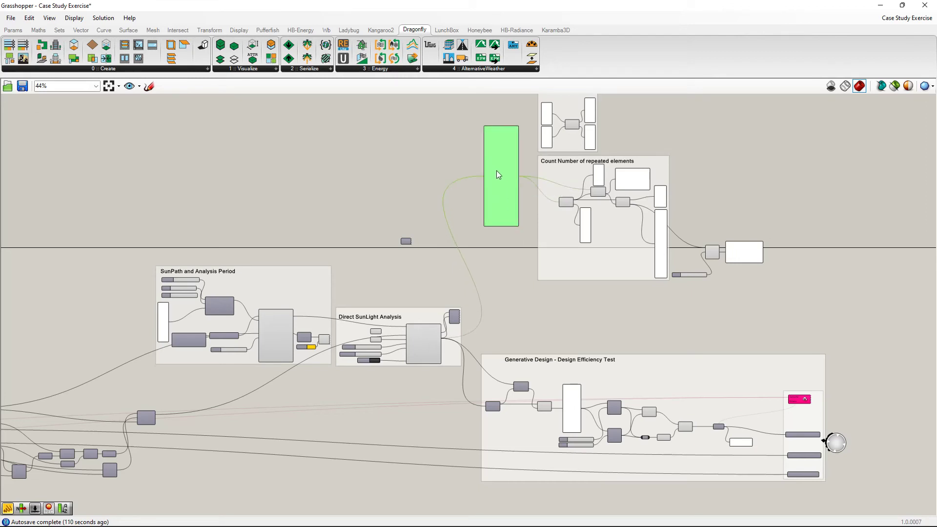
pyautogui.moveTo(502, 179); pyautogui.dragTo(506, 170, button='right')
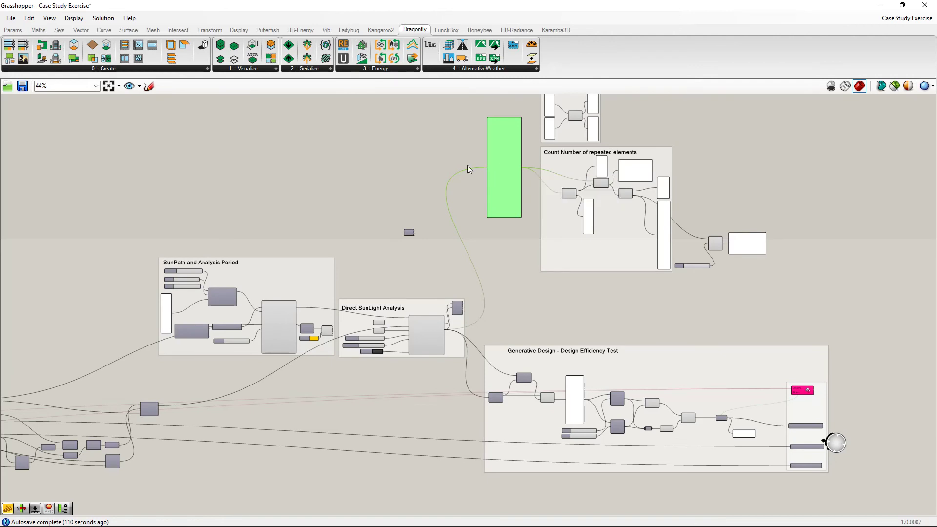
pyautogui.moveTo(504, 186); pyautogui.dragTo(520, 214, button='right')
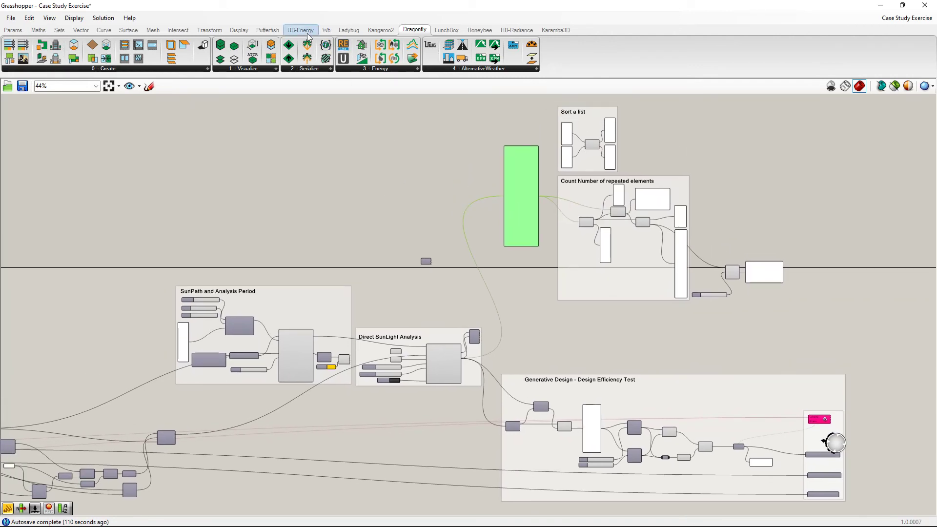
# - Highlight the connections of LB Direct Sun Hours and LB SunPath by selecting each component in turn
pyautogui.scroll(-1, 613, 205)
pyautogui.moveTo(725, 371); pyautogui.dragTo(604, 373, button='right')
pyautogui.scroll(3, 529, 335)
pyautogui.moveTo(460, 294); pyautogui.dragTo(631, 210, button='right')
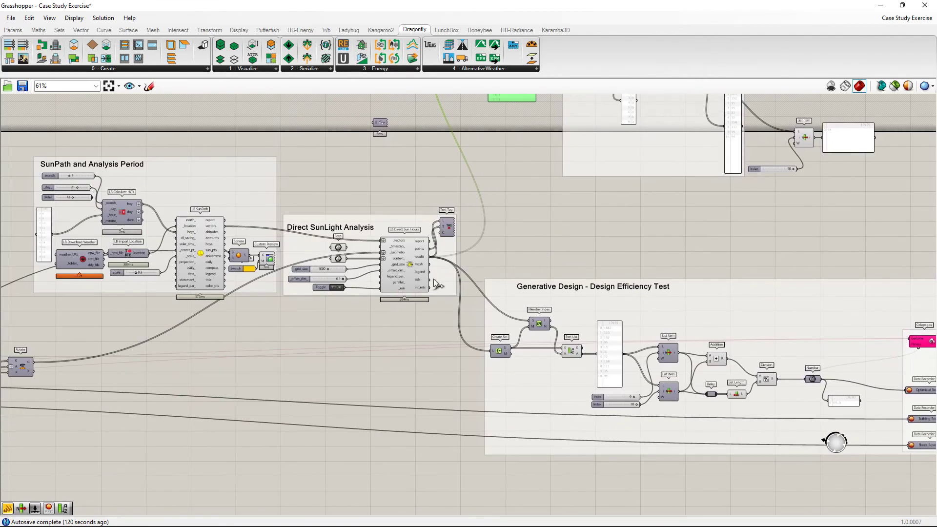
pyautogui.click(398, 267)
pyautogui.scroll(2, 390, 254)
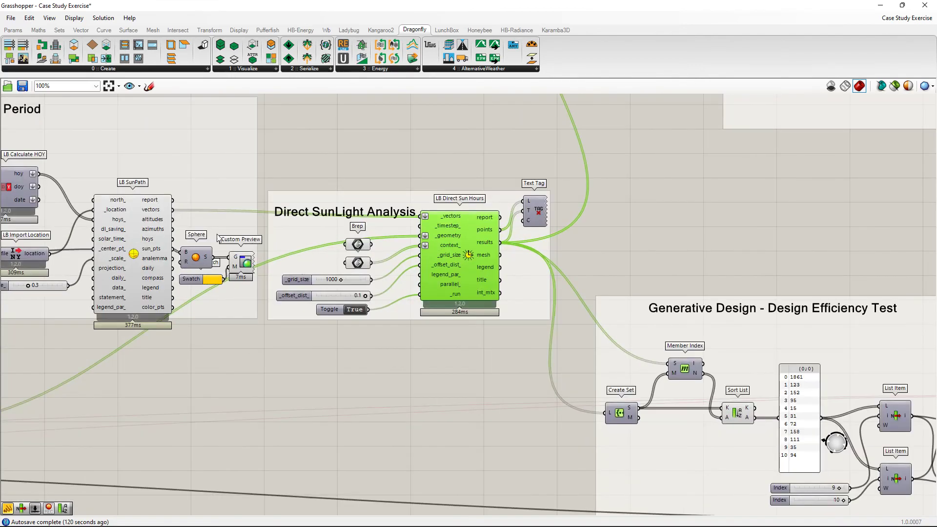
pyautogui.moveTo(11, 209); pyautogui.dragTo(101, 230, button='right')
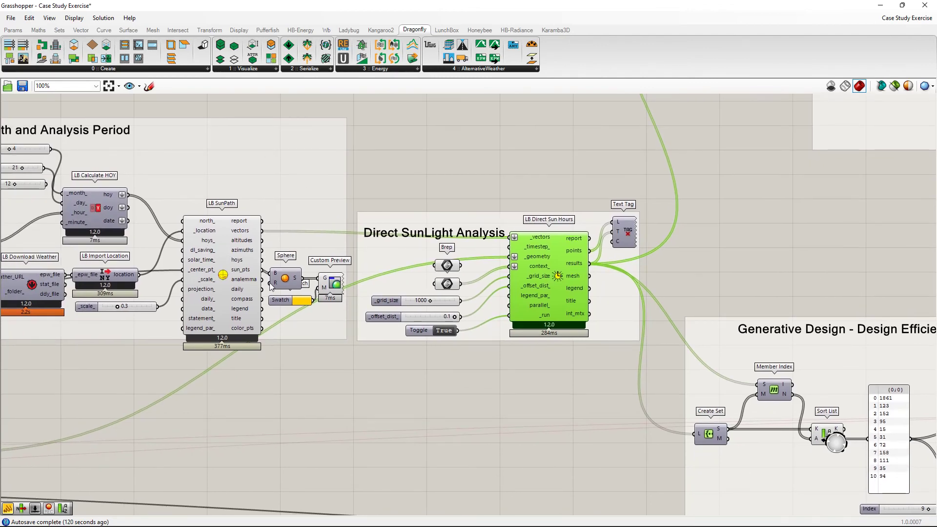
pyautogui.moveTo(540, 267); pyautogui.dragTo(661, 251, button='right')
pyautogui.click(320, 259)
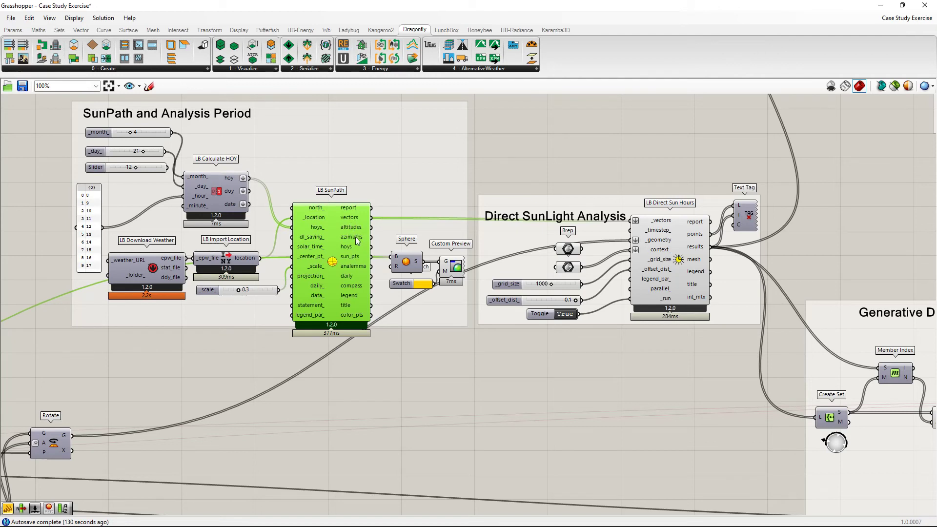
# - Trace the definition from the tower's Rotate components through the Direct SunLight Analysis to the repeated-elements count
pyautogui.moveTo(368, 273); pyautogui.dragTo(603, 89, button='right')
pyautogui.scroll(-2, 341, 254)
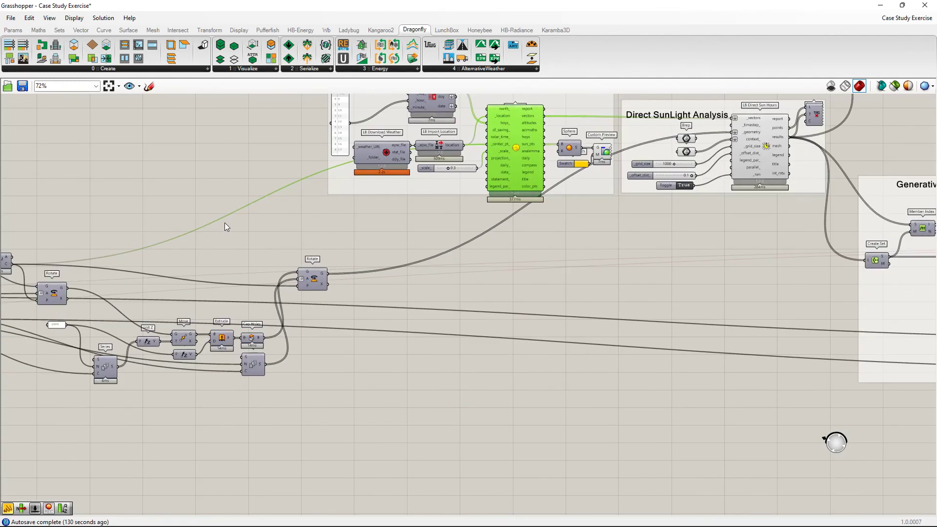
pyautogui.moveTo(209, 238); pyautogui.dragTo(328, 291, button='right')
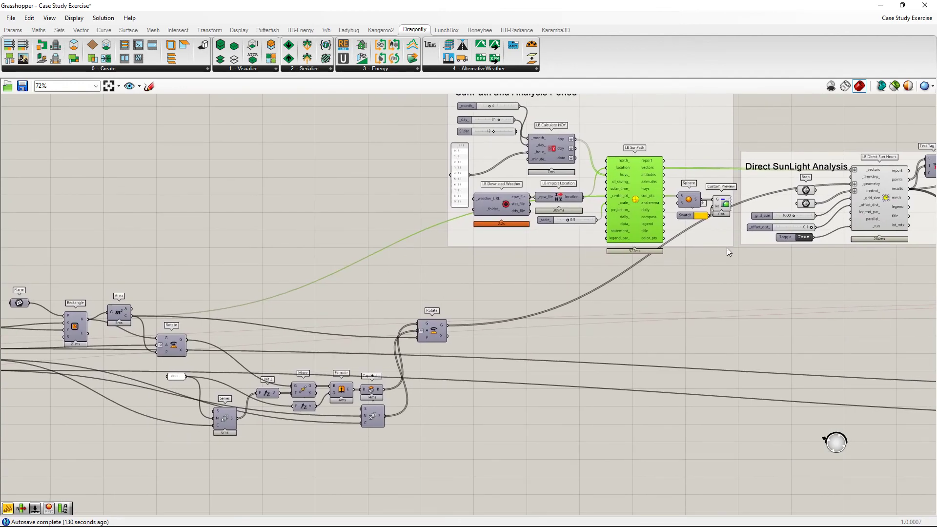
pyautogui.moveTo(727, 248); pyautogui.dragTo(434, 288, button='right')
pyautogui.moveTo(715, 117); pyautogui.dragTo(462, 279, button='right')
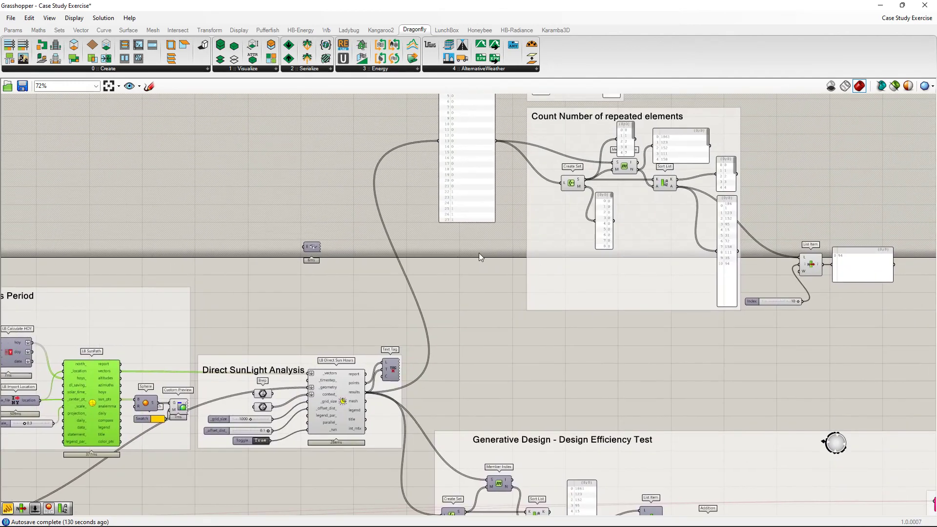
pyautogui.moveTo(619, 265); pyautogui.dragTo(494, 244, button='right')
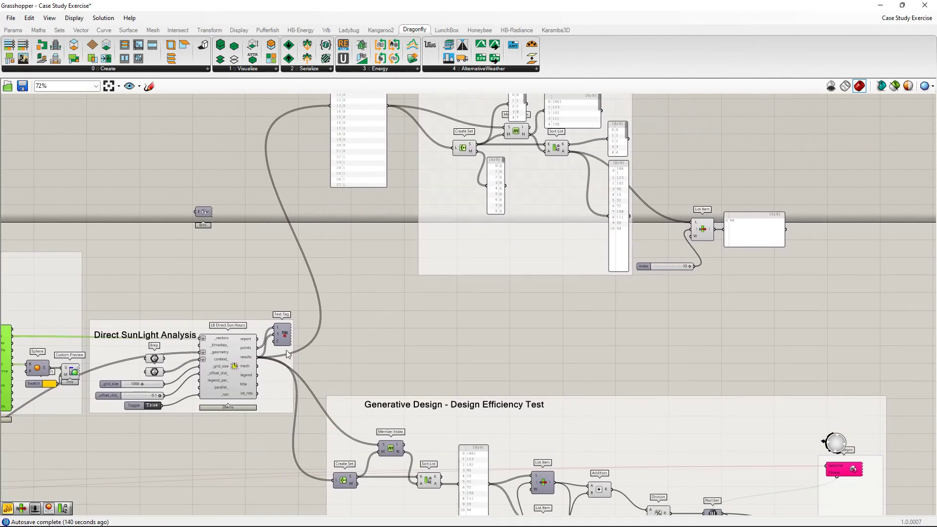
pyautogui.moveTo(273, 356); pyautogui.dragTo(329, 359, button='right')
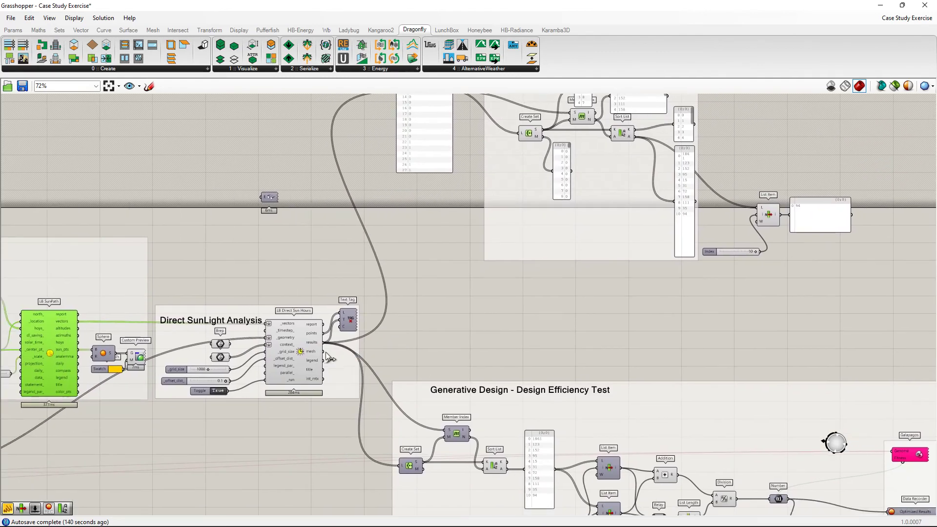
# - Move the sun-hours results panel slightly lower and the Galapagos component higher above the data recorders
pyautogui.click(412, 130)
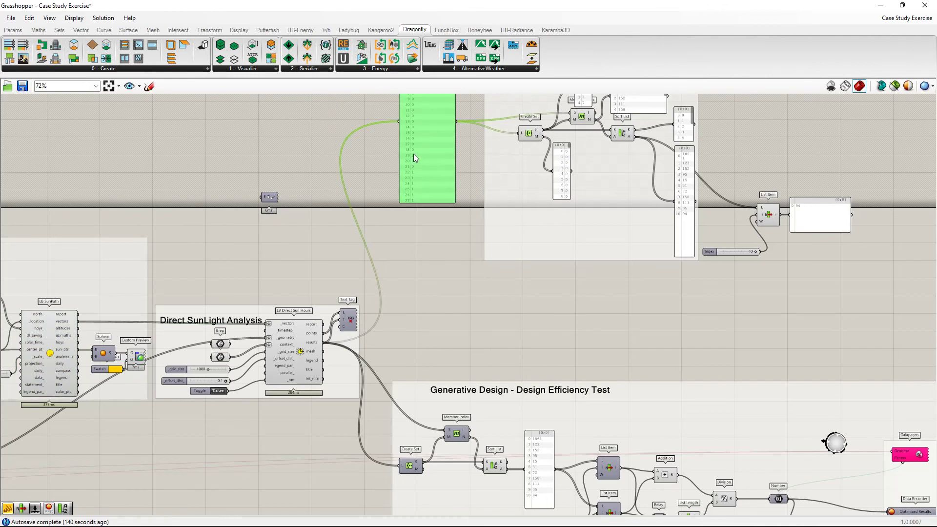
pyautogui.moveTo(756, 388); pyautogui.dragTo(627, 224, button='right')
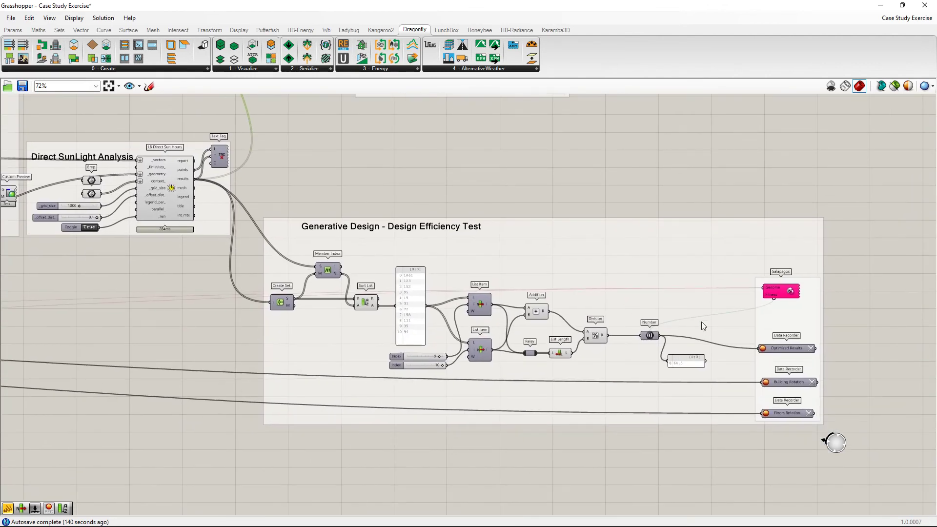
pyautogui.moveTo(771, 296); pyautogui.dragTo(764, 248)
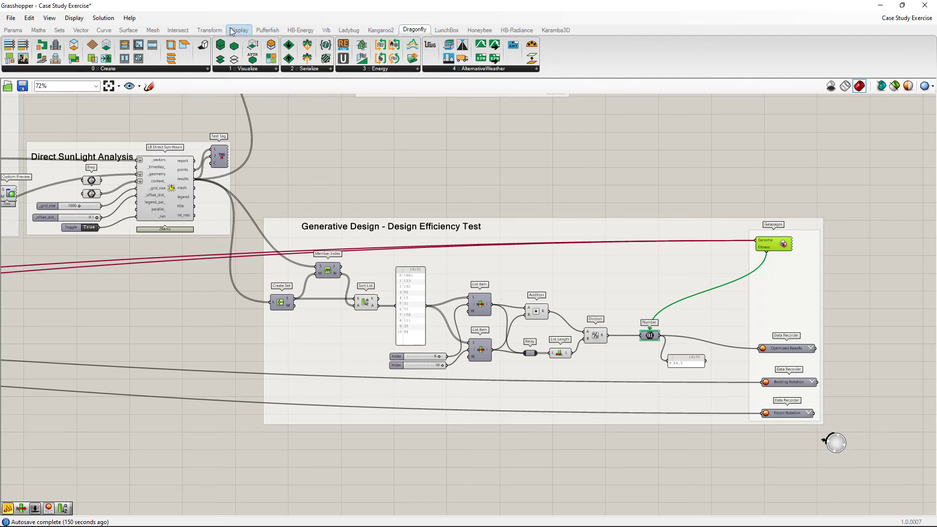
pyautogui.click(628, 156)
# - Move the whole Generative Design - Design Efficiency Test group slightly lower on the canvas
pyautogui.scroll(-3, 629, 156)
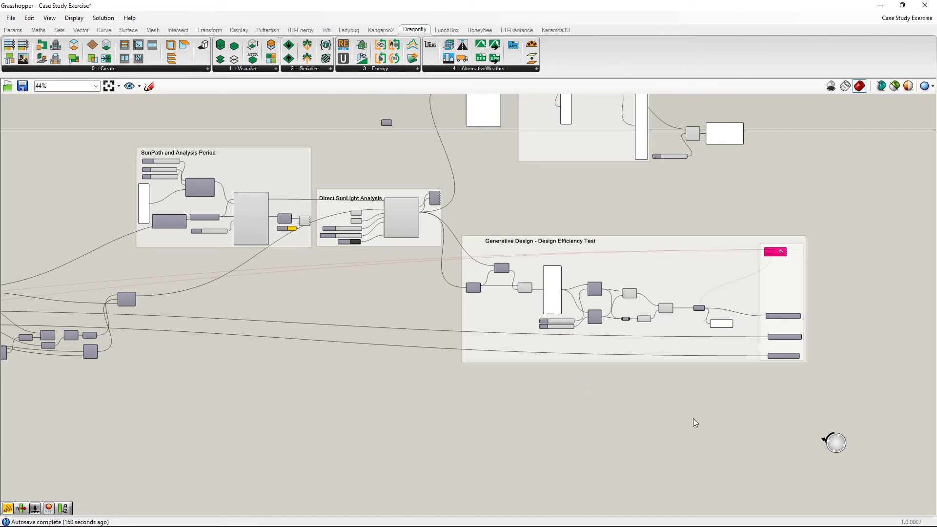
pyautogui.moveTo(658, 273); pyautogui.dragTo(660, 295)
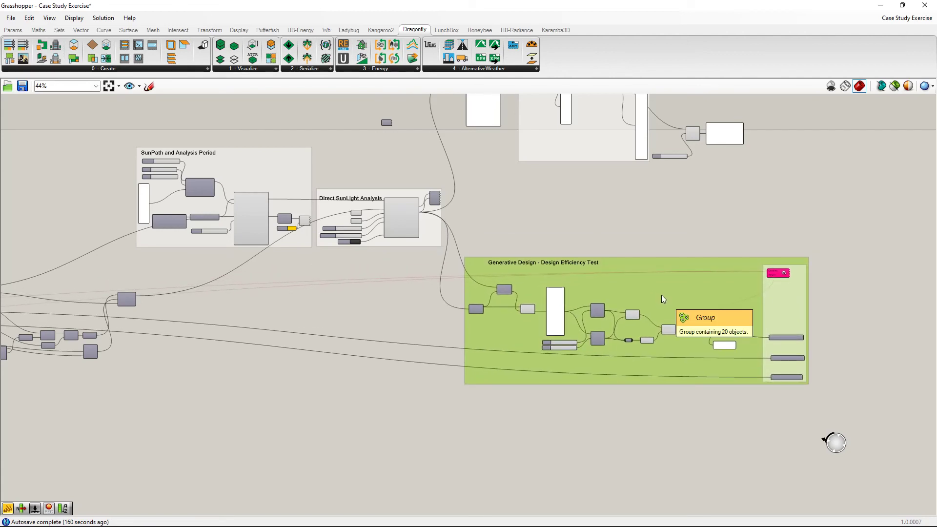
pyautogui.scroll(5, 660, 295)
pyautogui.moveTo(661, 295); pyautogui.dragTo(548, 236, button='right')
pyautogui.scroll(-6, 572, 227)
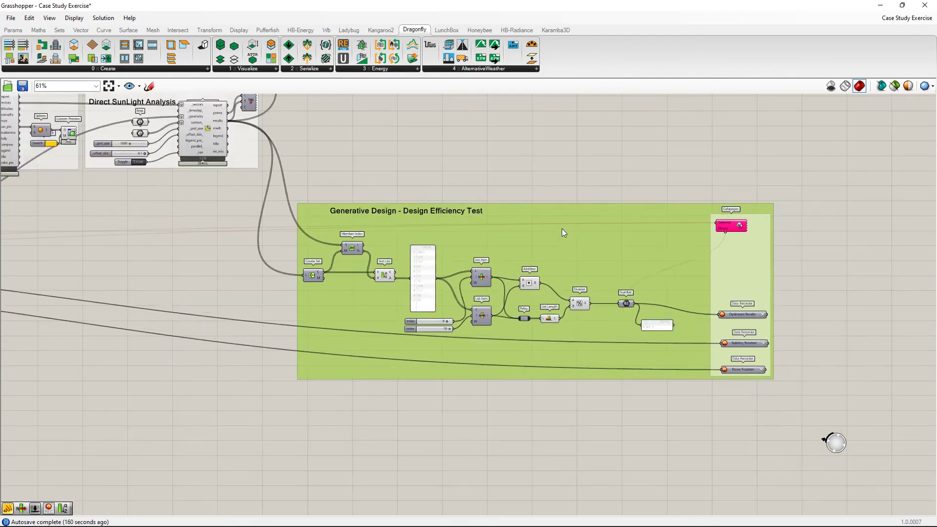
# - Examine the Generative Design - Design Efficiency Test group and highlight the connections of its Member Index component
pyautogui.moveTo(631, 197); pyautogui.dragTo(596, 288, button='right')
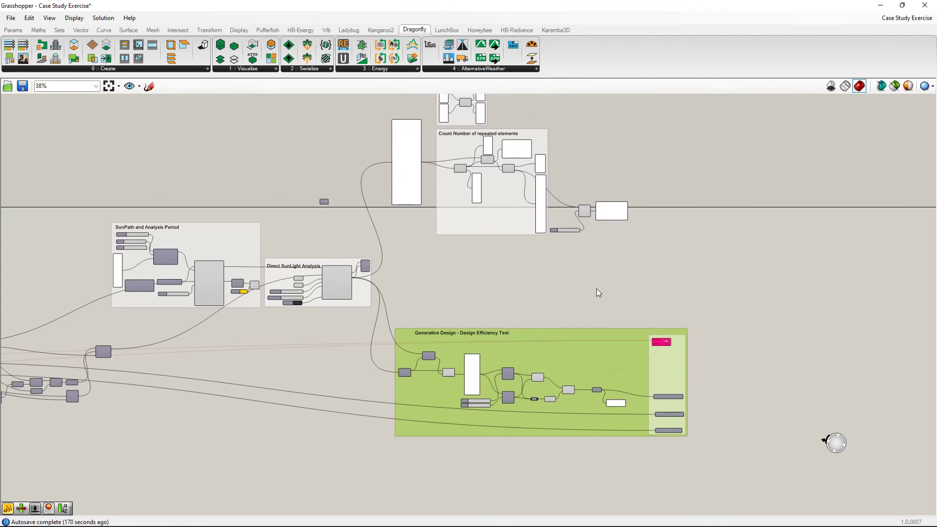
pyautogui.scroll(3, 597, 292)
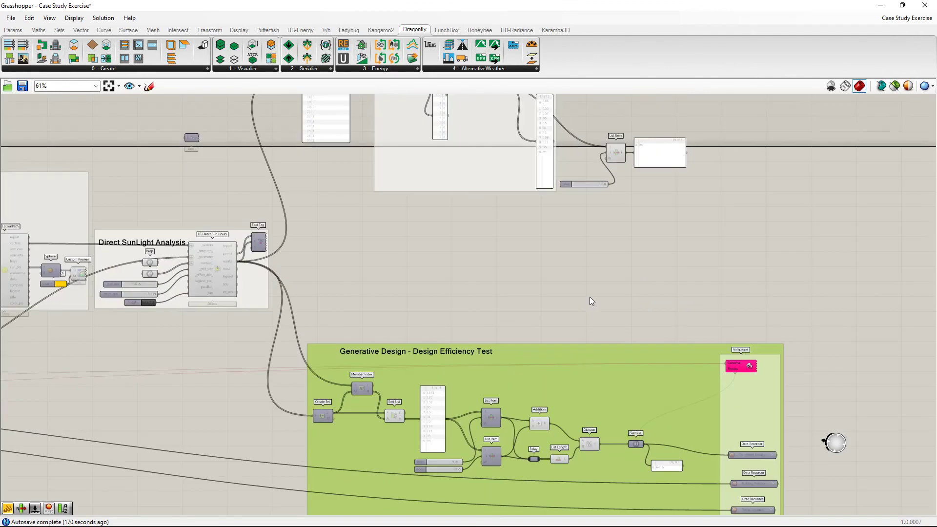
pyautogui.moveTo(622, 241); pyautogui.dragTo(630, 327, button='right')
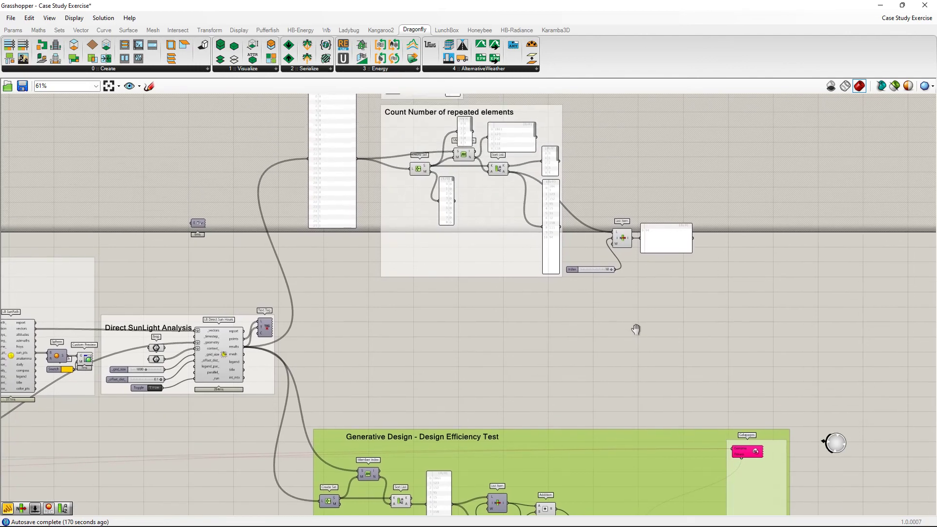
pyautogui.moveTo(512, 338); pyautogui.dragTo(528, 203, button='right')
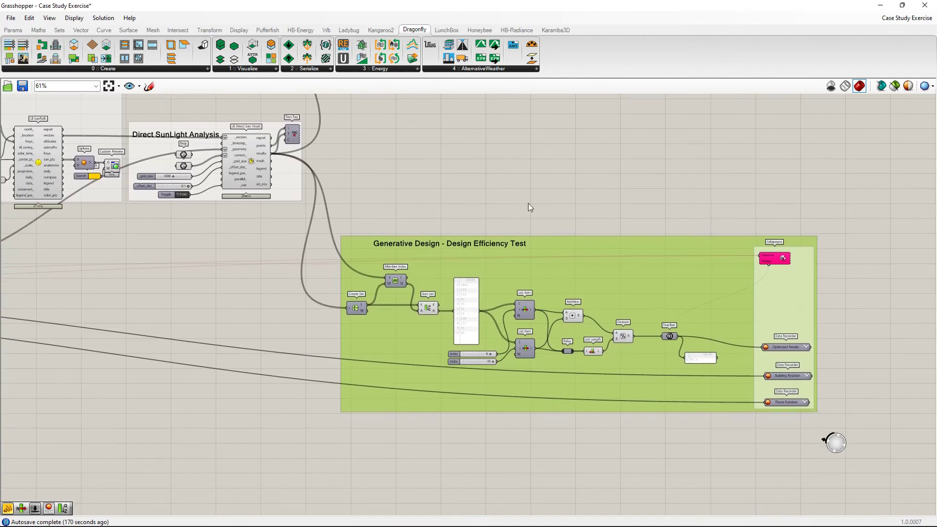
pyautogui.moveTo(537, 279); pyautogui.dragTo(524, 244, button='right')
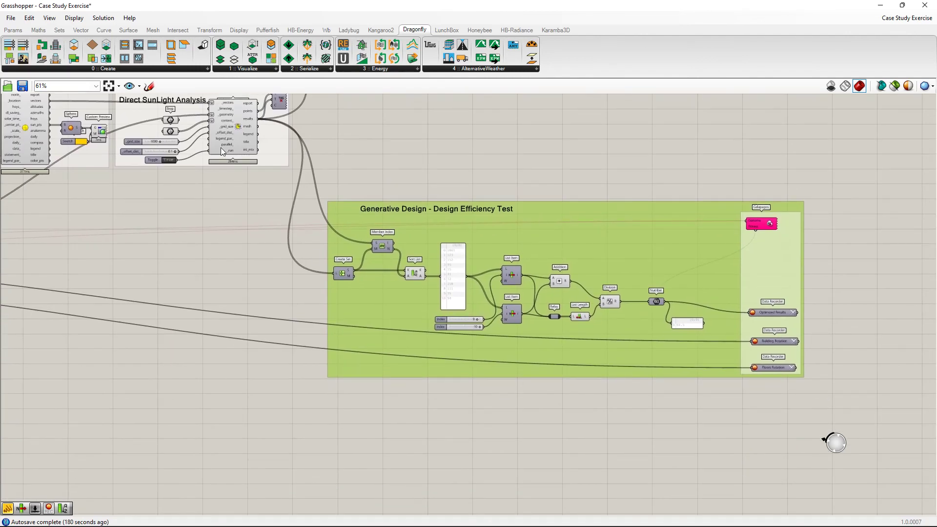
pyautogui.click(365, 241)
pyautogui.click(378, 244)
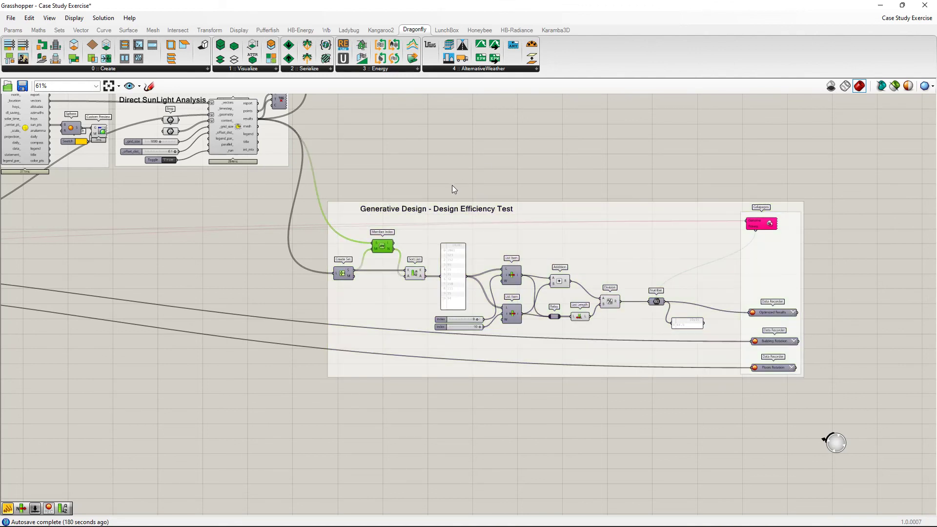
# - Add a panel above the Generative Design group and wire the Create Set component's S output into it
pyautogui.scroll(3, 400, 186)
pyautogui.doubleClick(429, 162)
pyautogui.write('//')
pyautogui.press('Return')
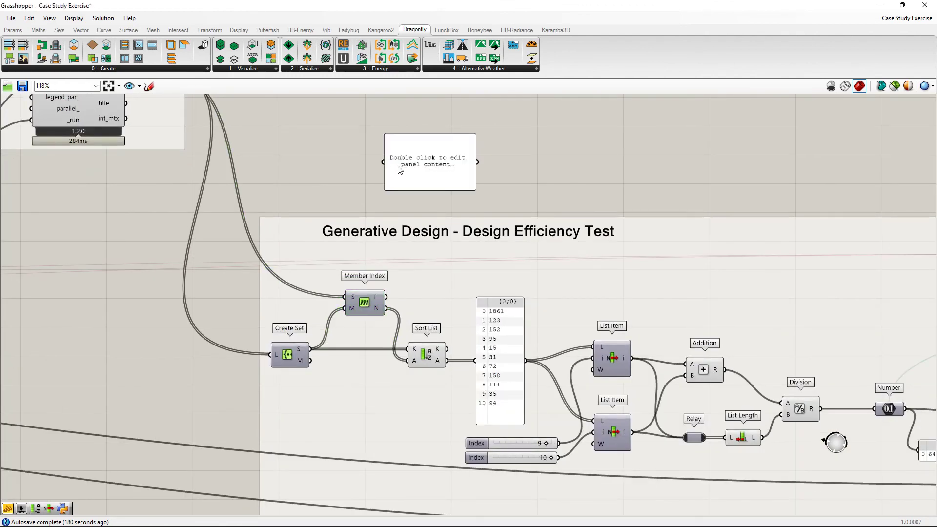
pyautogui.moveTo(383, 162); pyautogui.dragTo(312, 360)
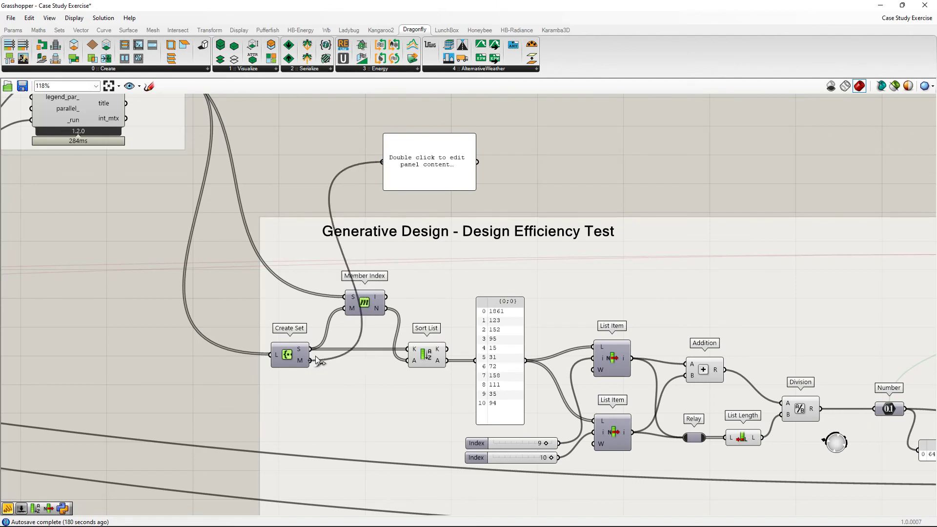
pyautogui.moveTo(414, 166); pyautogui.dragTo(330, 178)
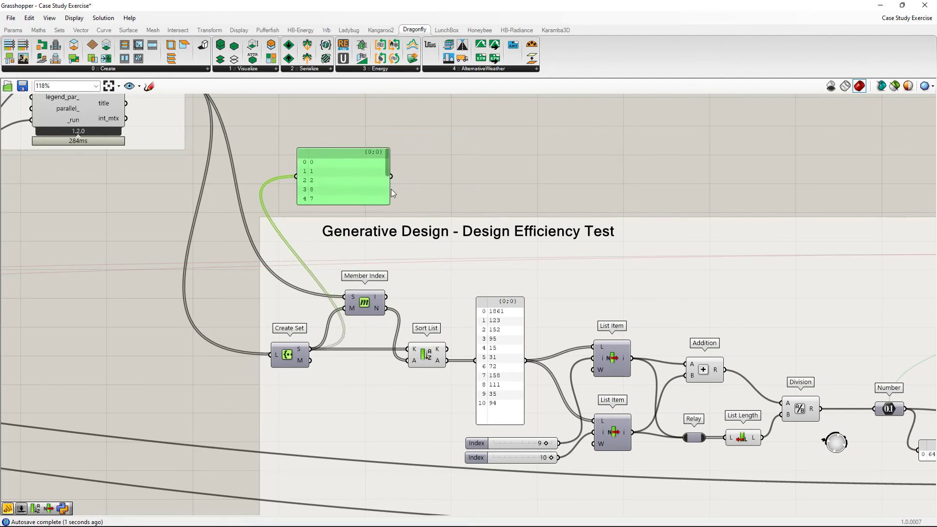
# - Duplicate the Create Set panel beside the original and connect the copy to the Member Index component's N output
pyautogui.keyDown('alt'); pyautogui.moveTo(391, 189); pyautogui.dragTo(515, 177); pyautogui.keyUp('alt')
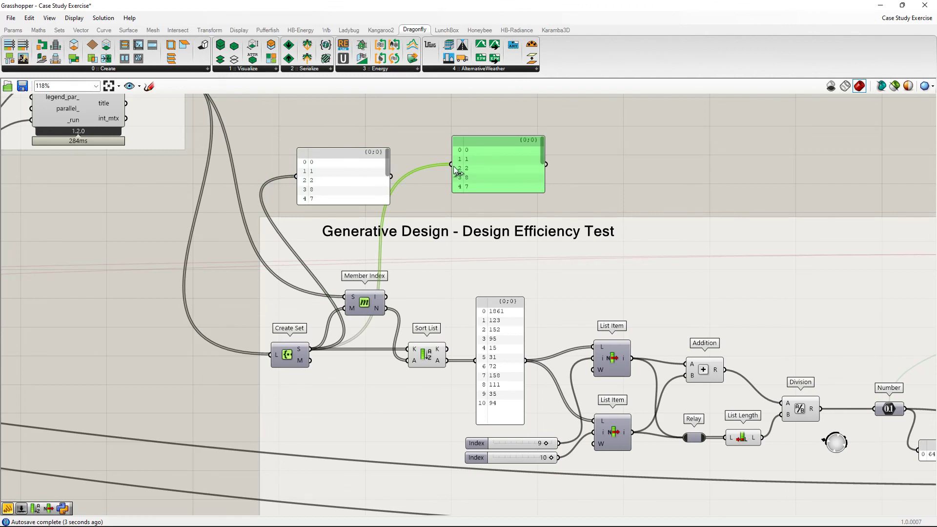
pyautogui.moveTo(451, 165); pyautogui.dragTo(386, 308)
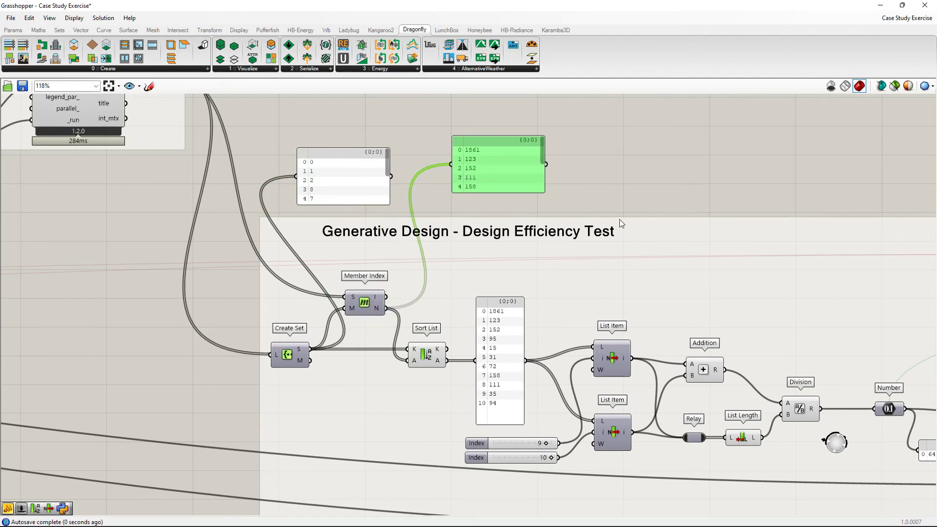
pyautogui.moveTo(499, 168); pyautogui.dragTo(531, 163)
# - Delete both temporary panels above the Generative Design group
pyautogui.click(385, 172)
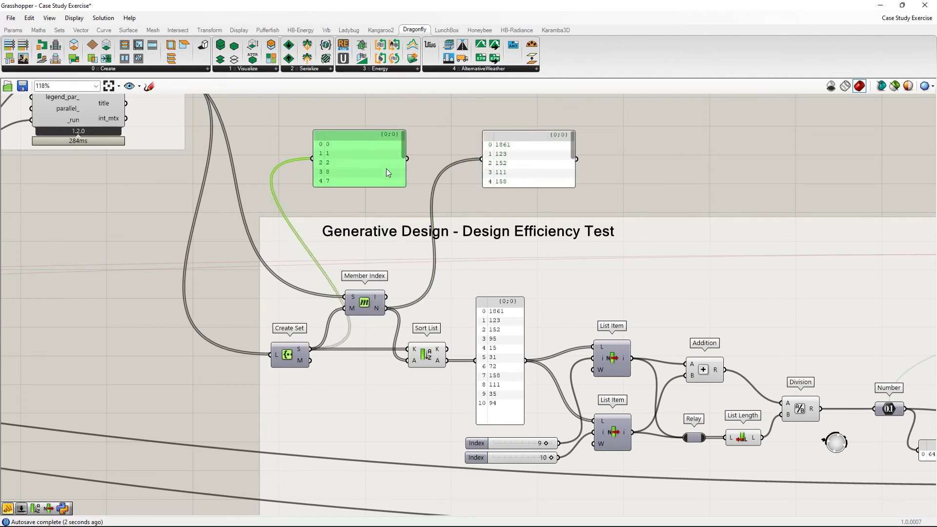
pyautogui.press('Delete')
pyautogui.click(527, 155)
pyautogui.press('Delete')
# - Review the Generative Design group and trace its inputs back to the Direct SunLight Analysis results
pyautogui.scroll(-2, 593, 226)
pyautogui.moveTo(752, 229); pyautogui.dragTo(438, 244, button='right')
pyautogui.scroll(-3, 441, 246)
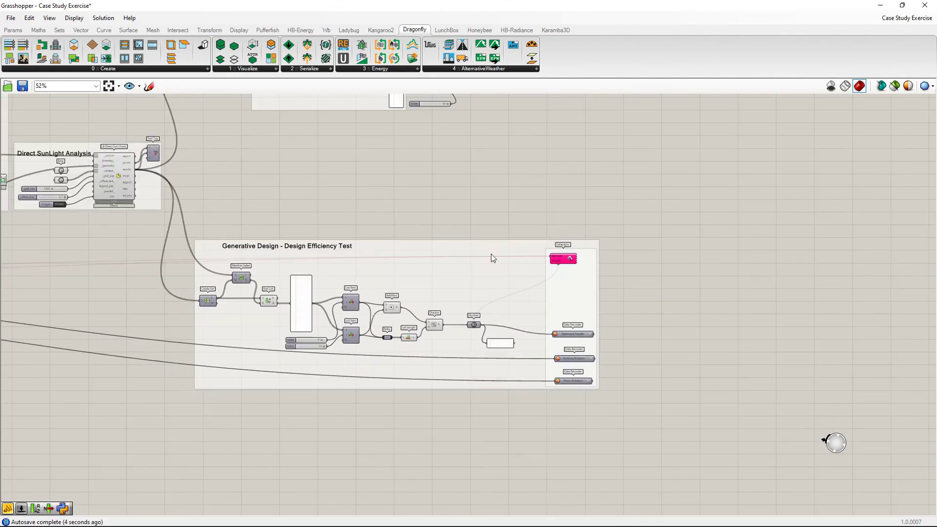
pyautogui.scroll(-1, 478, 215)
pyautogui.moveTo(466, 213); pyautogui.dragTo(500, 242, button='right')
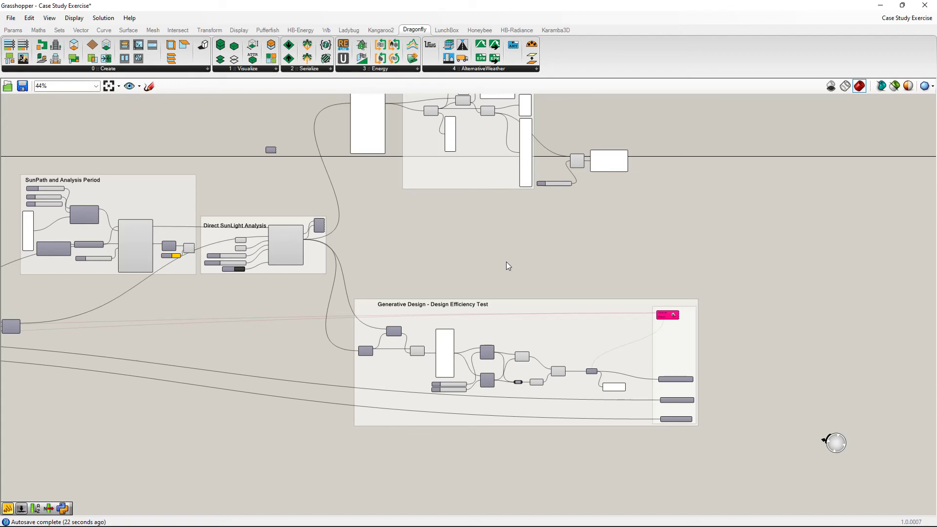
pyautogui.moveTo(520, 253); pyautogui.dragTo(569, 358, button='right')
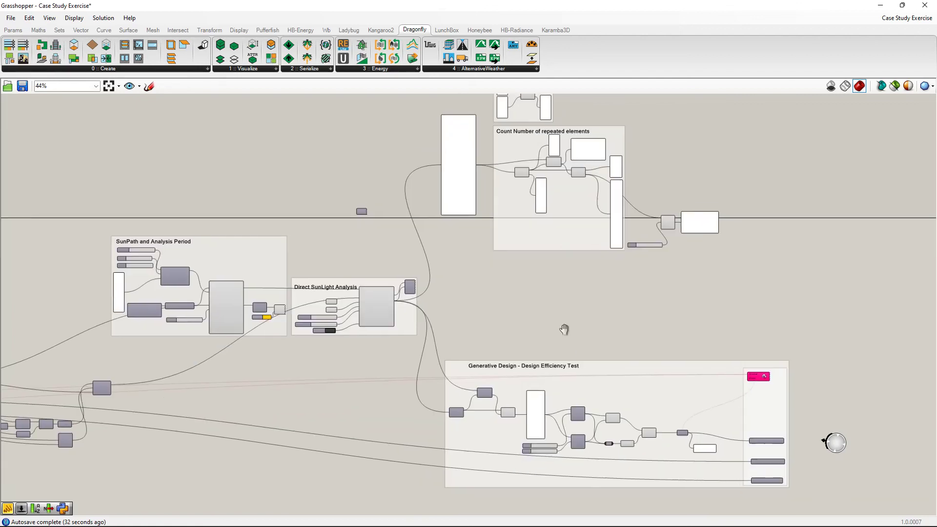
pyautogui.scroll(3, 322, 399)
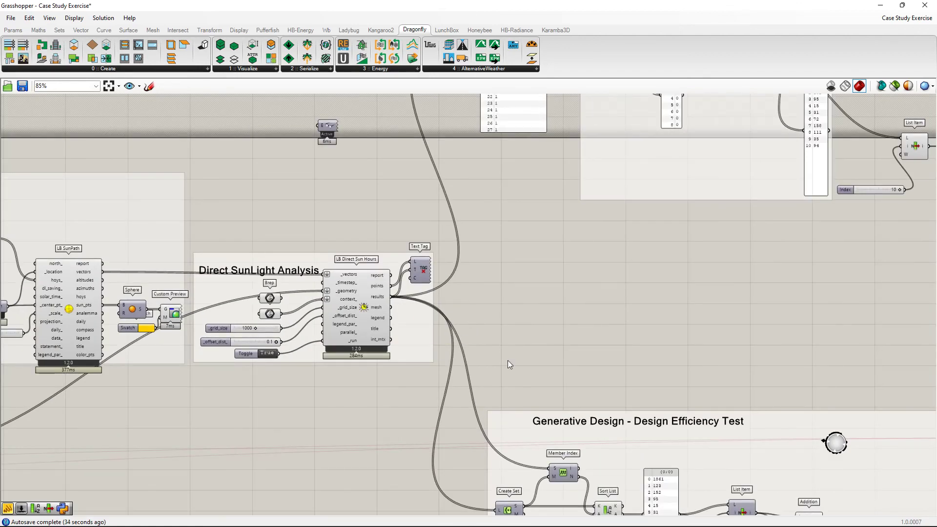
pyautogui.moveTo(628, 345); pyautogui.dragTo(587, 294, button='right')
pyautogui.moveTo(746, 291); pyautogui.dragTo(681, 288, button='right')
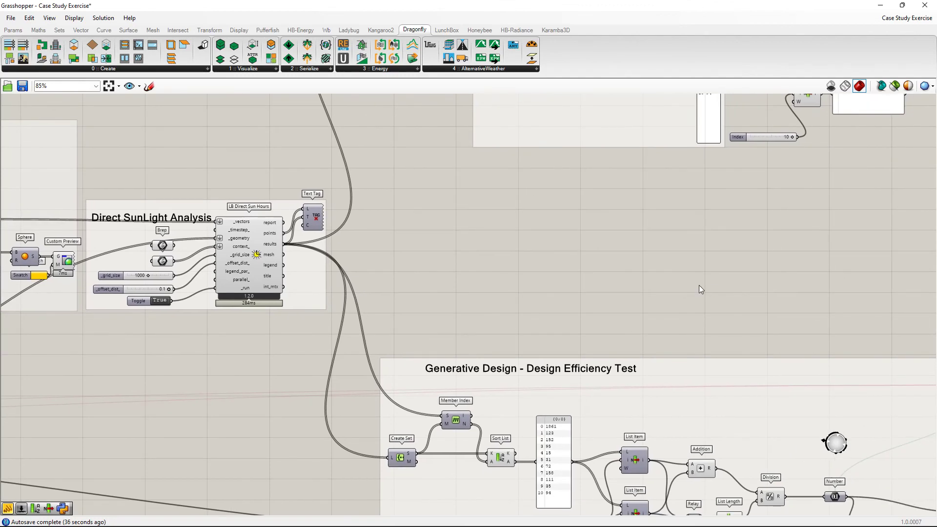
pyautogui.moveTo(721, 223); pyautogui.dragTo(621, 313, button='right')
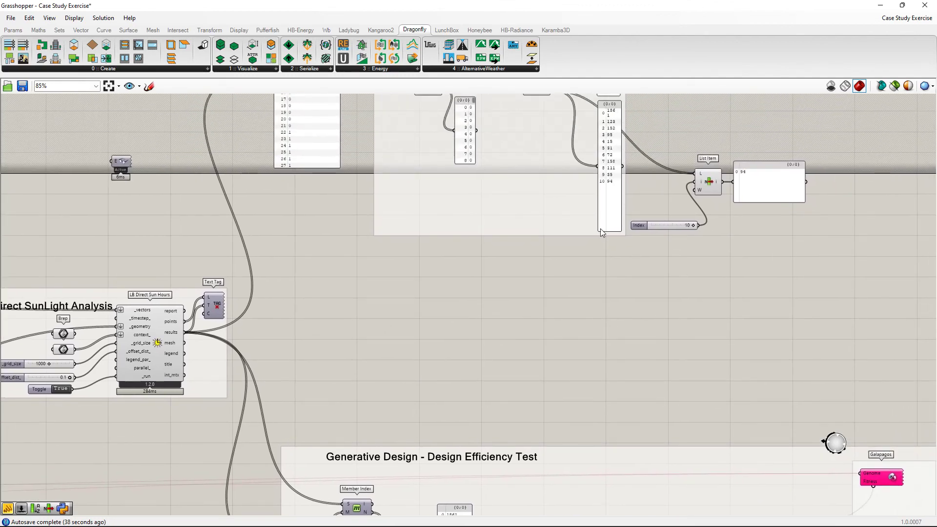
# - Examine the Sort a list example, highlighting the connections of its upper input panel and the Sort List component
pyautogui.moveTo(600, 228); pyautogui.dragTo(554, 402, button='right')
pyautogui.scroll(2, 413, 153)
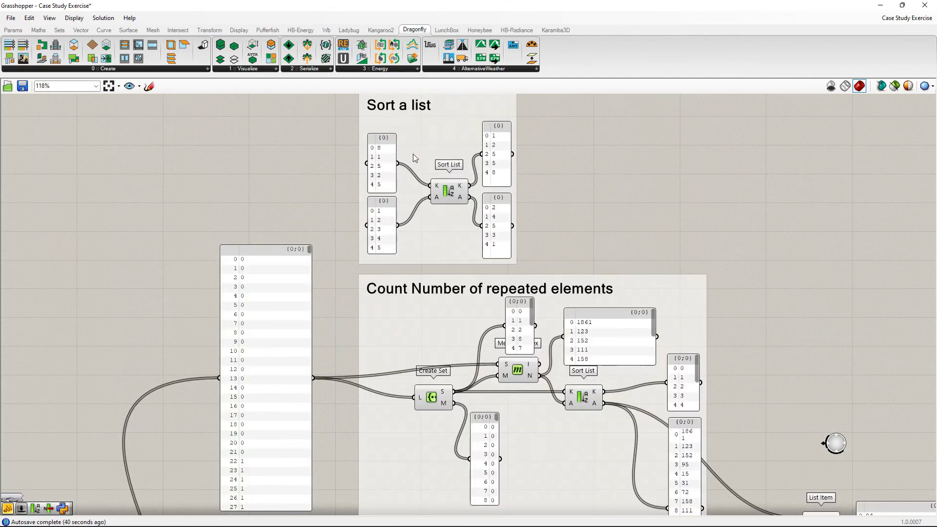
pyautogui.scroll(3, 422, 169)
pyautogui.moveTo(385, 185); pyautogui.dragTo(421, 271, button='right')
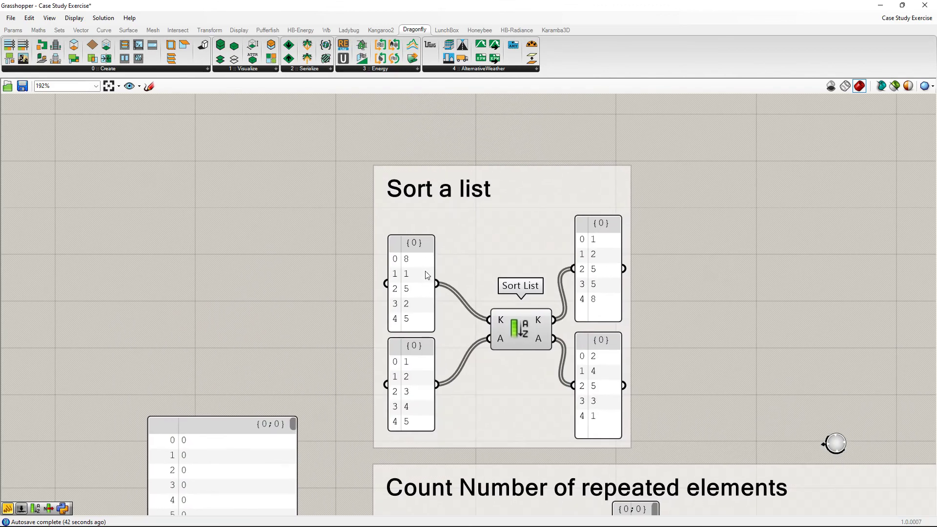
pyautogui.moveTo(436, 318); pyautogui.dragTo(404, 316, button='right')
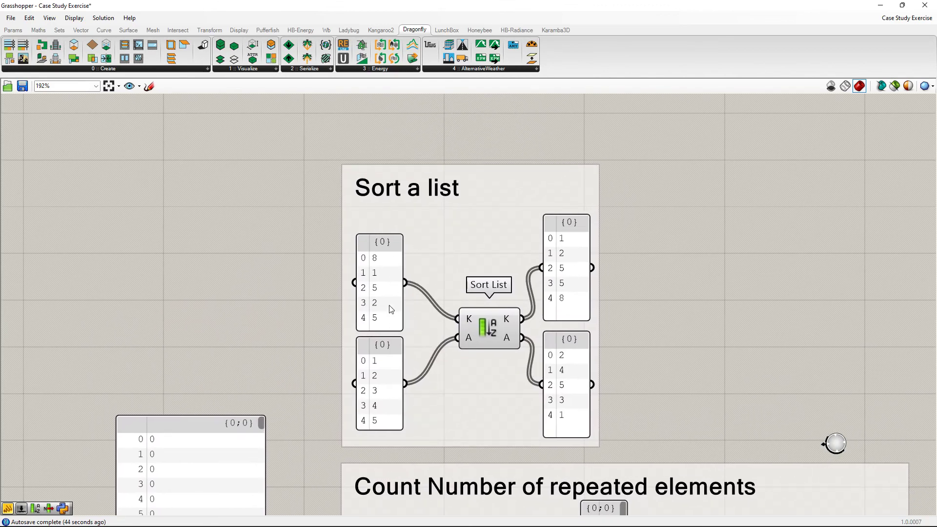
pyautogui.click(391, 308)
pyautogui.moveTo(596, 368); pyautogui.dragTo(584, 312, button='right')
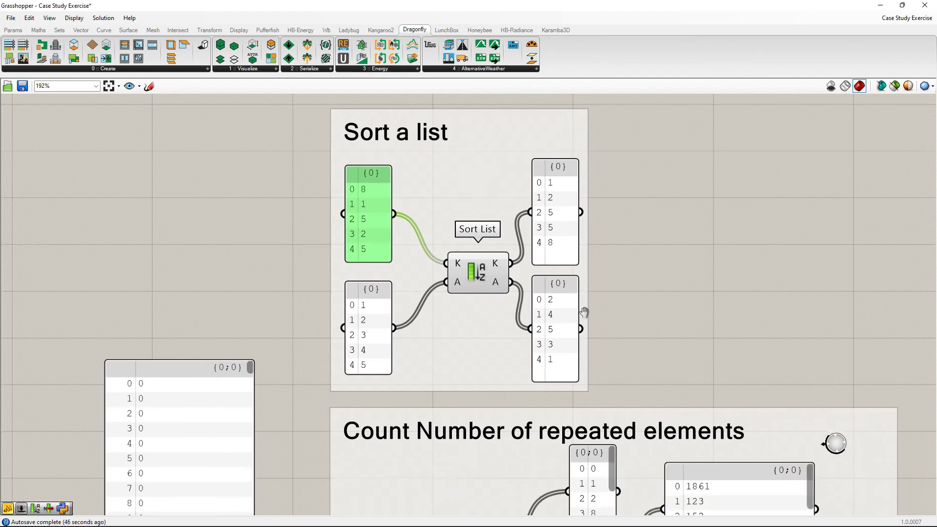
pyautogui.click(459, 270)
pyautogui.moveTo(648, 345); pyautogui.dragTo(640, 317, button='right')
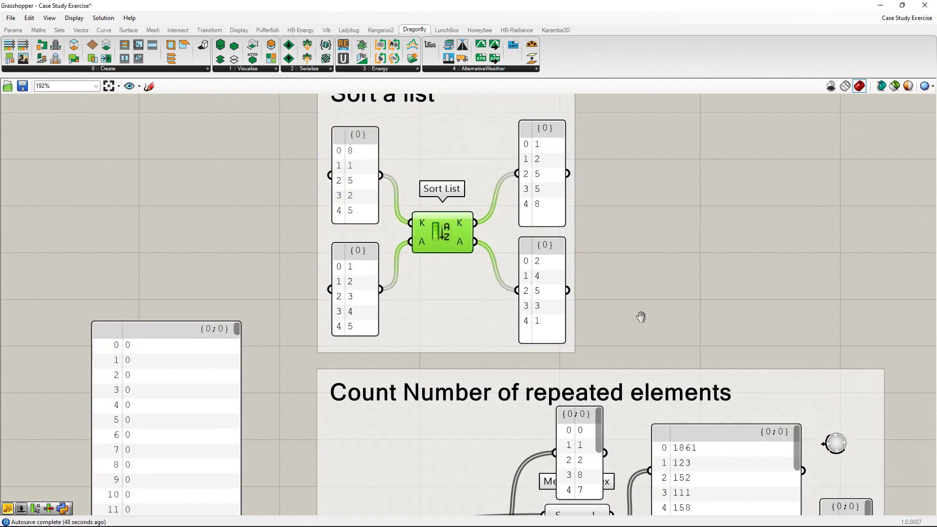
# - Compare the Sort a list example with the sorting in the Count Number of repeated elements group and its List Item output
pyautogui.moveTo(653, 385); pyautogui.dragTo(650, 306, button='right')
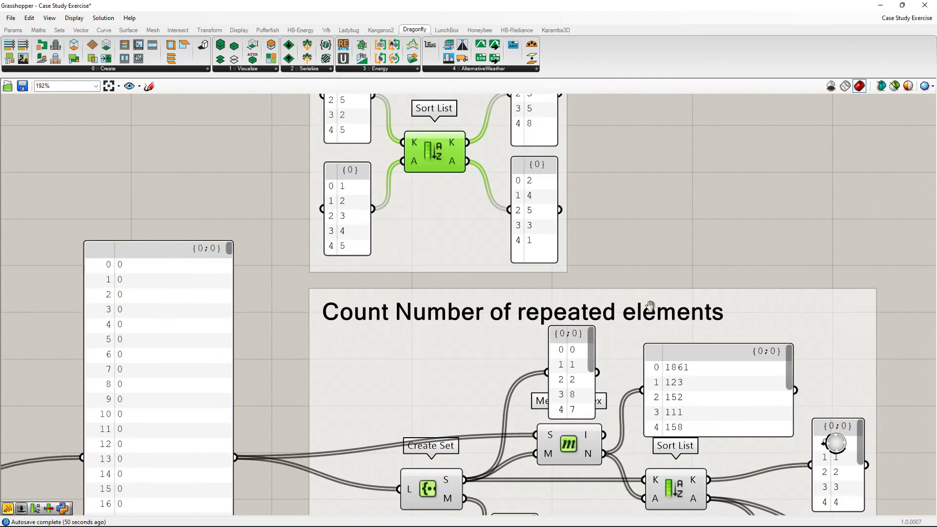
pyautogui.moveTo(463, 189); pyautogui.dragTo(486, 270, button='right')
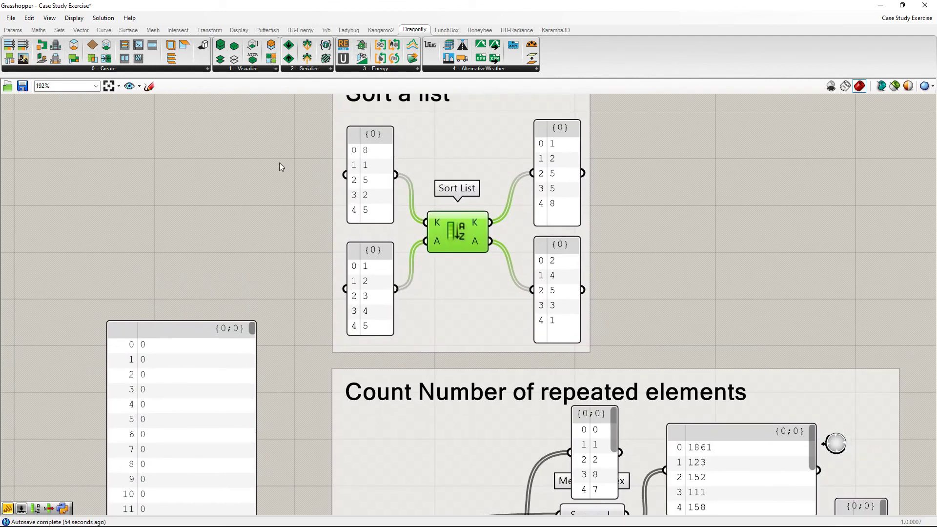
pyautogui.moveTo(542, 274); pyautogui.dragTo(516, 216, button='right')
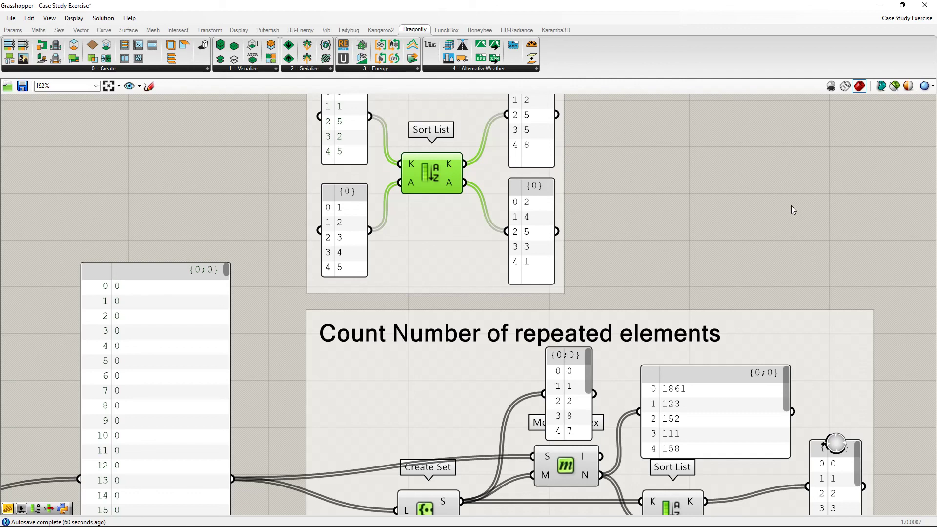
pyautogui.scroll(-3, 750, 136)
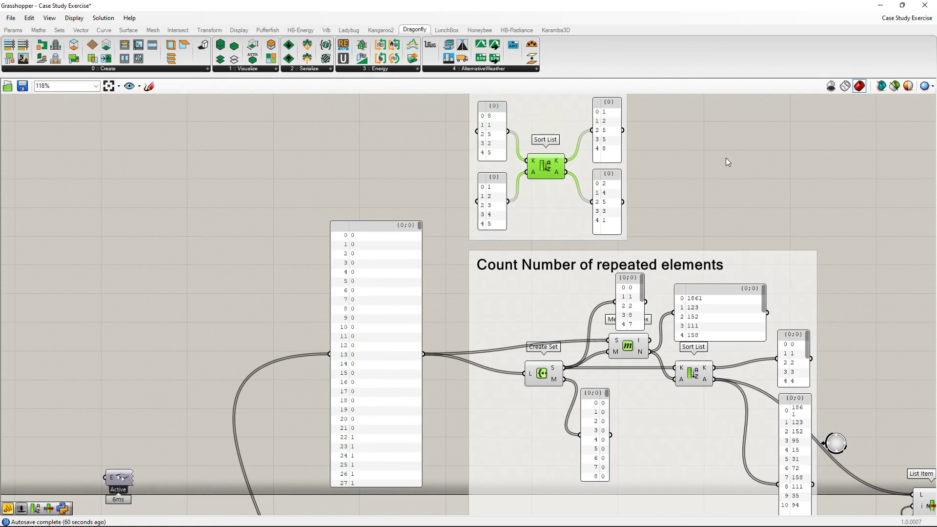
pyautogui.moveTo(727, 161); pyautogui.dragTo(553, 290, button='right')
pyautogui.scroll(-1, 617, 297)
pyautogui.moveTo(618, 298); pyautogui.dragTo(516, 161, button='right')
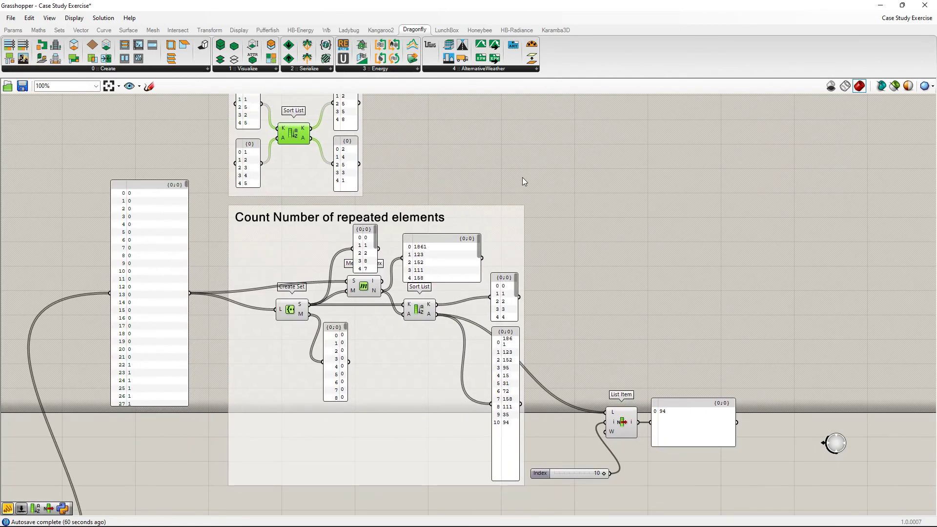